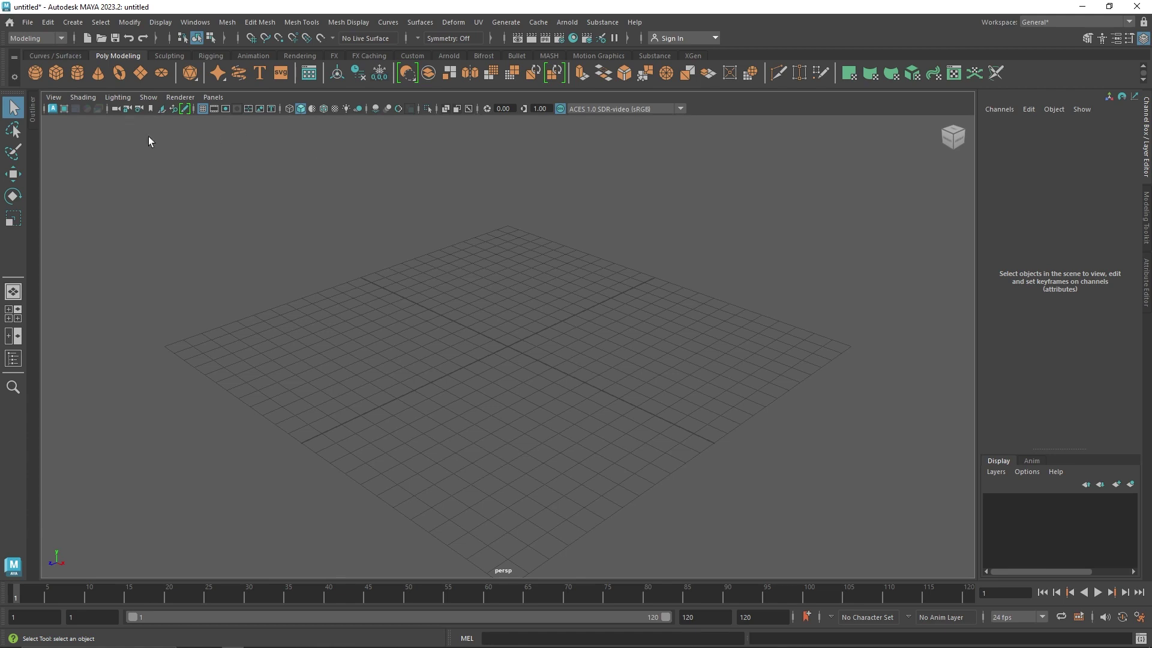
Create a polygon cube at the origin and bring up the MASH tools.
left_click(56, 73)
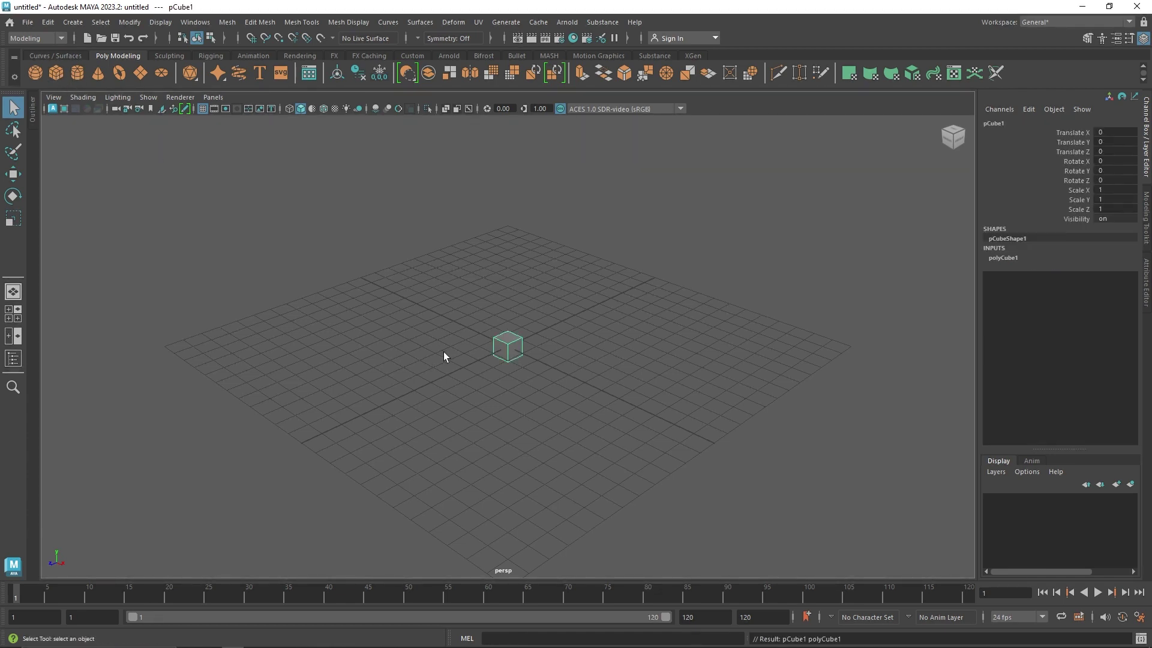
left_click_drag(510, 363, 532, 357, "alt")
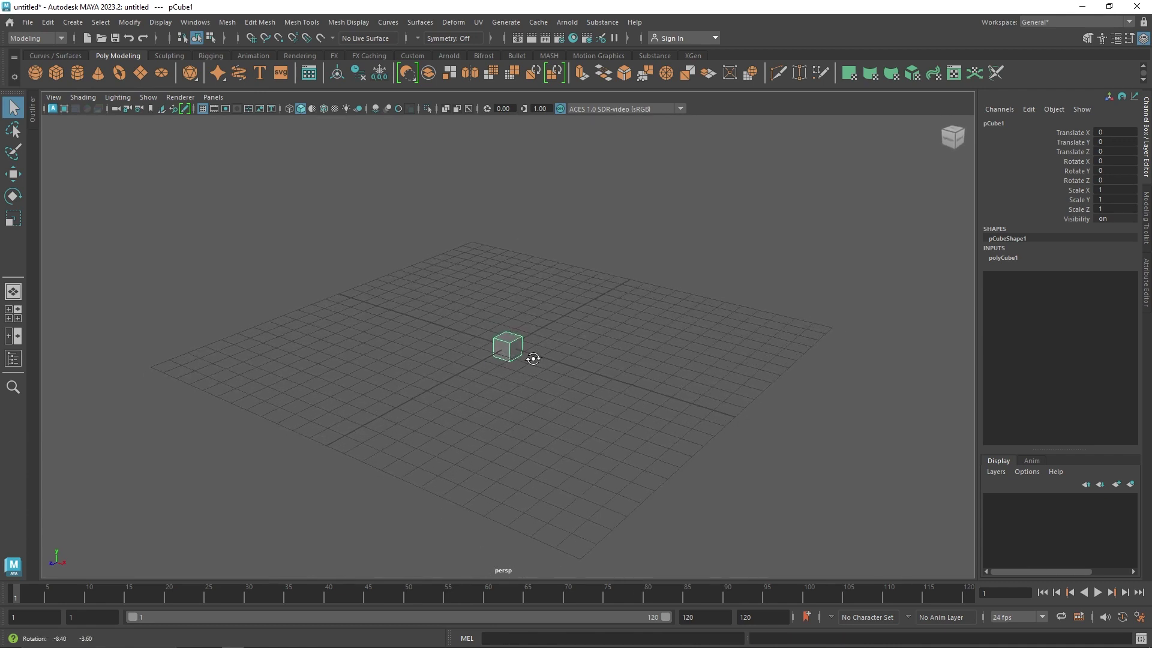
left_click(550, 56)
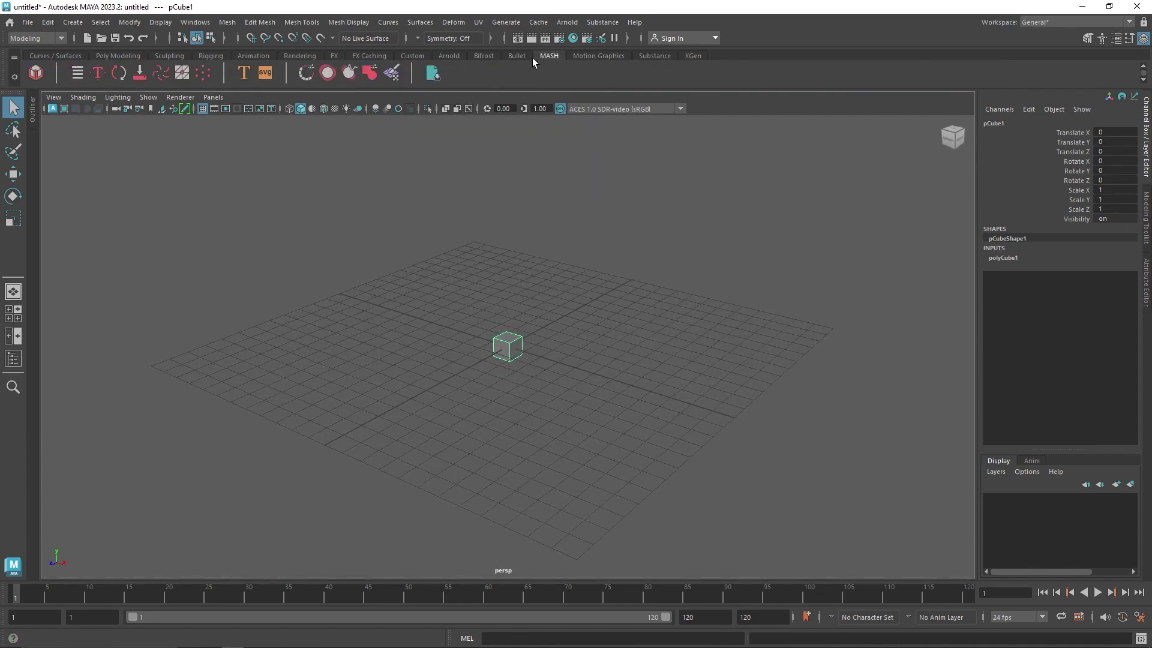
Check in the Plug-in Manager whether MASH.mll is loaded and set to auto load.
left_click(203, 24)
mouse_move(287, 157)
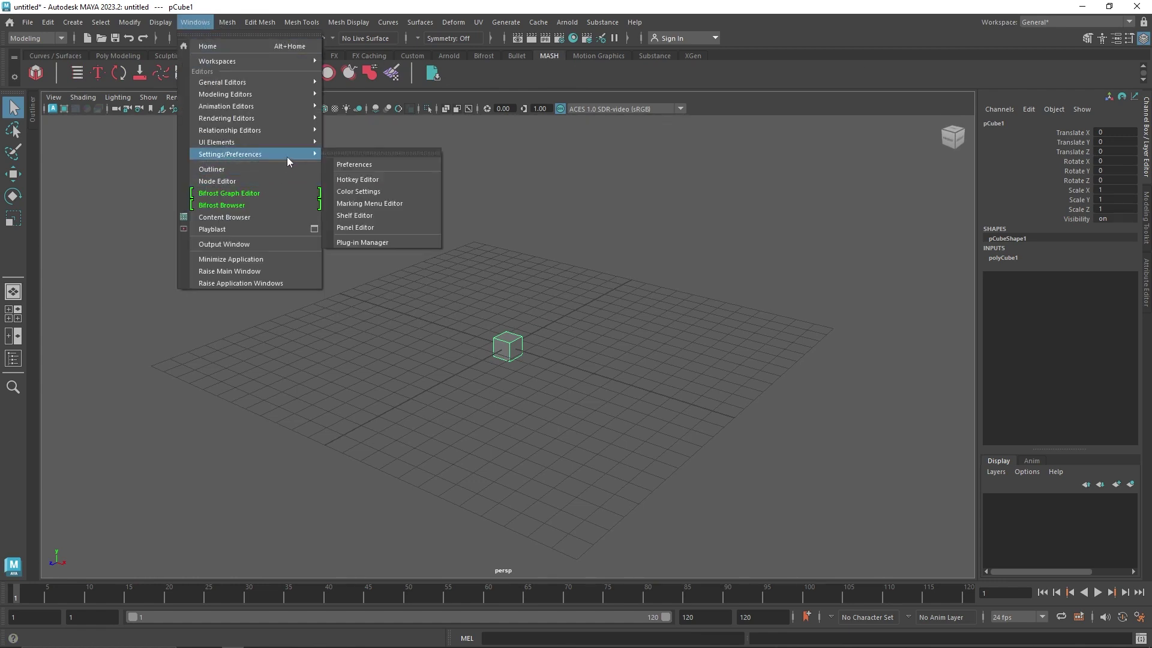
left_click(393, 242)
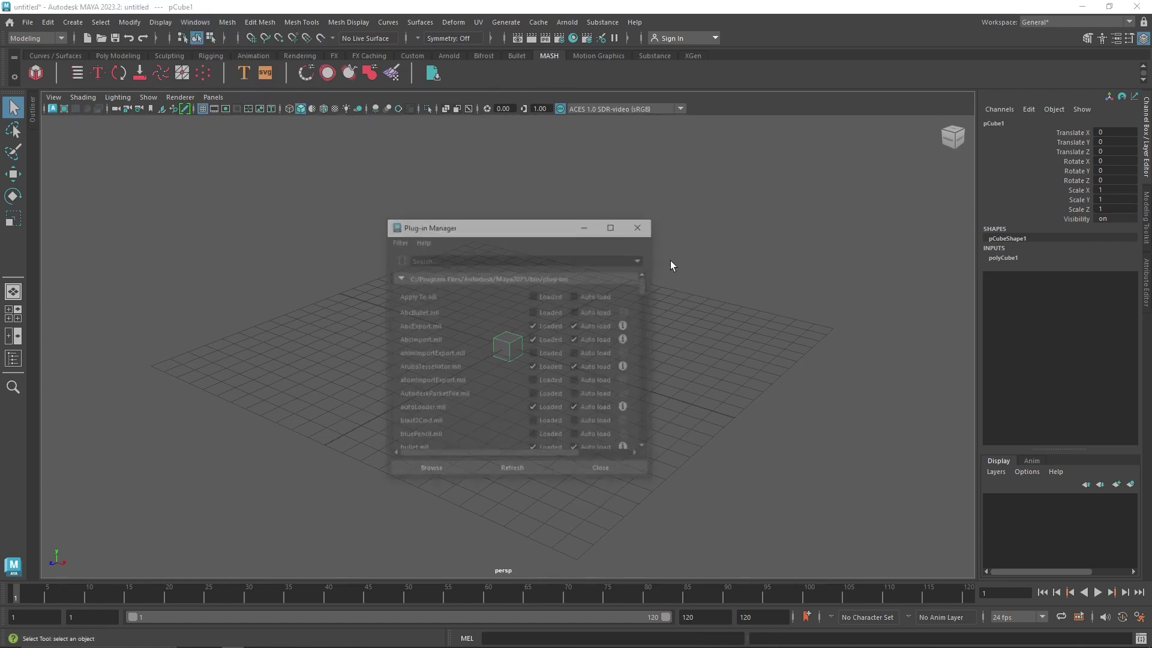
left_click_drag(646, 277, 651, 399)
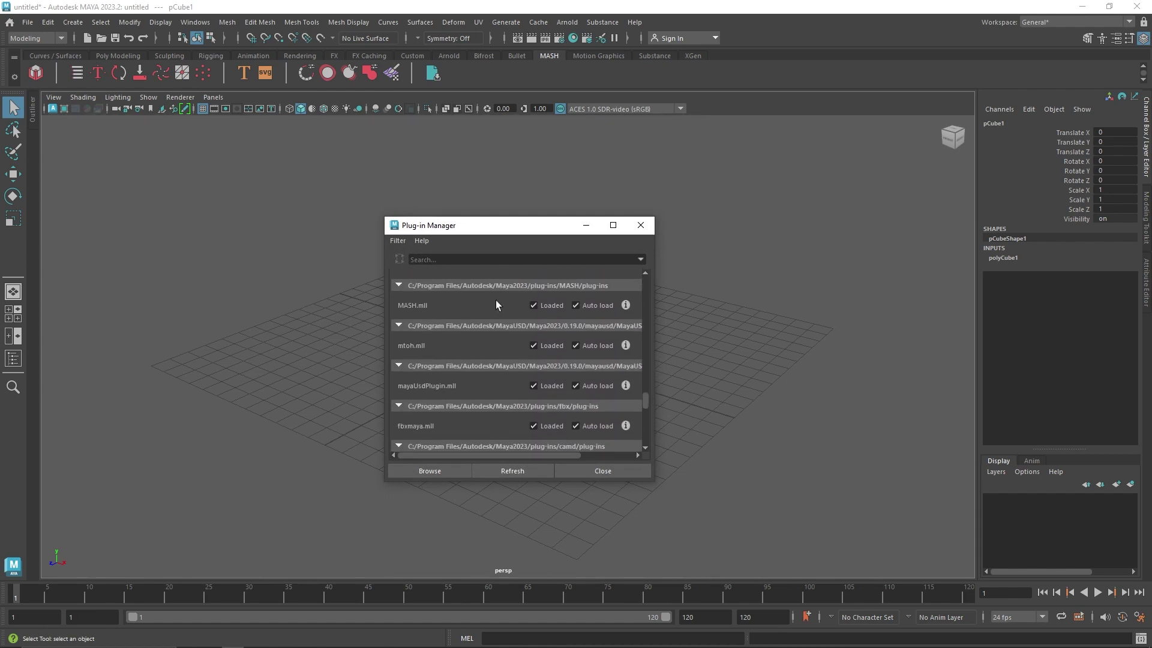
left_click(603, 470)
middle_click_drag(499, 351, 527, 399, "alt")
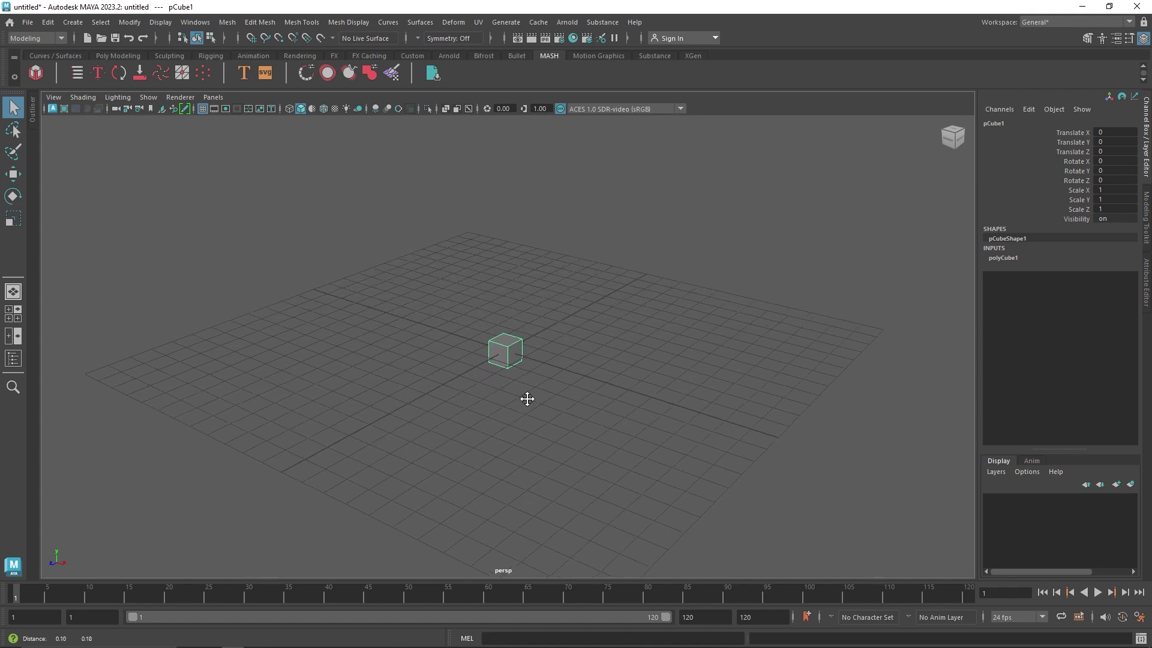
Create a MASH network from the cube and show its Distribute node's attributes.
left_click(36, 72)
left_click_drag(972, 329, 672, 406, "alt")
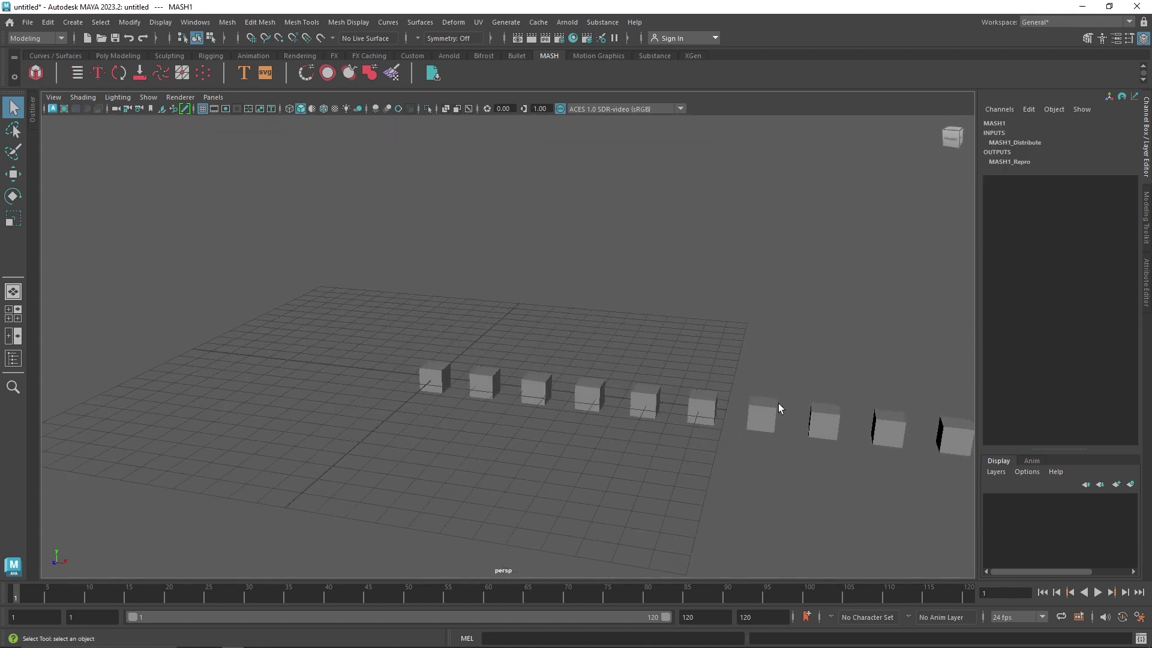
left_click(1147, 288)
left_click_drag(757, 333, 846, 237, "alt")
left_click(952, 122)
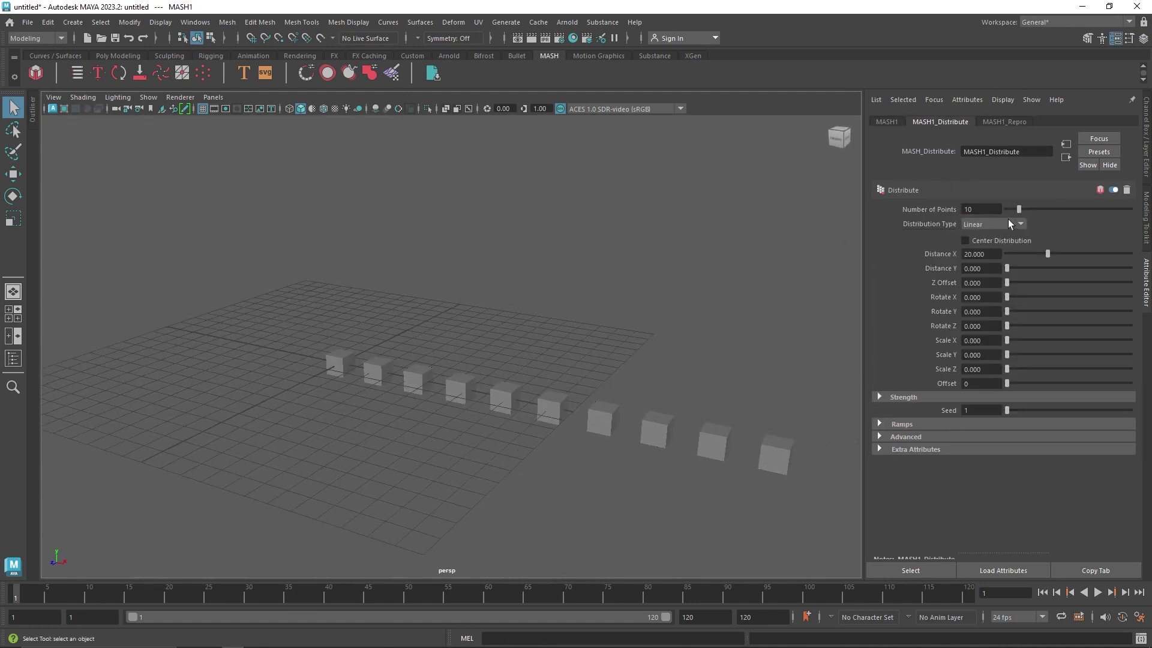
Hide the viewport grid.
left_click_drag(639, 369, 581, 361, "alt")
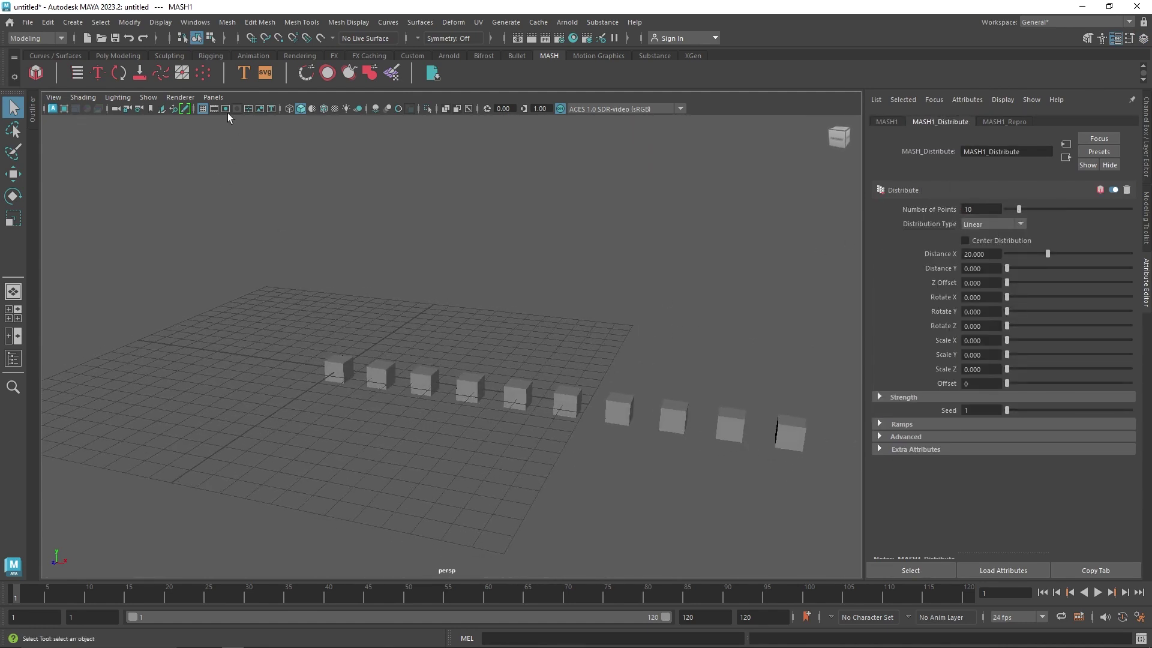
left_click(203, 109)
left_click_drag(481, 299, 468, 303, "alt")
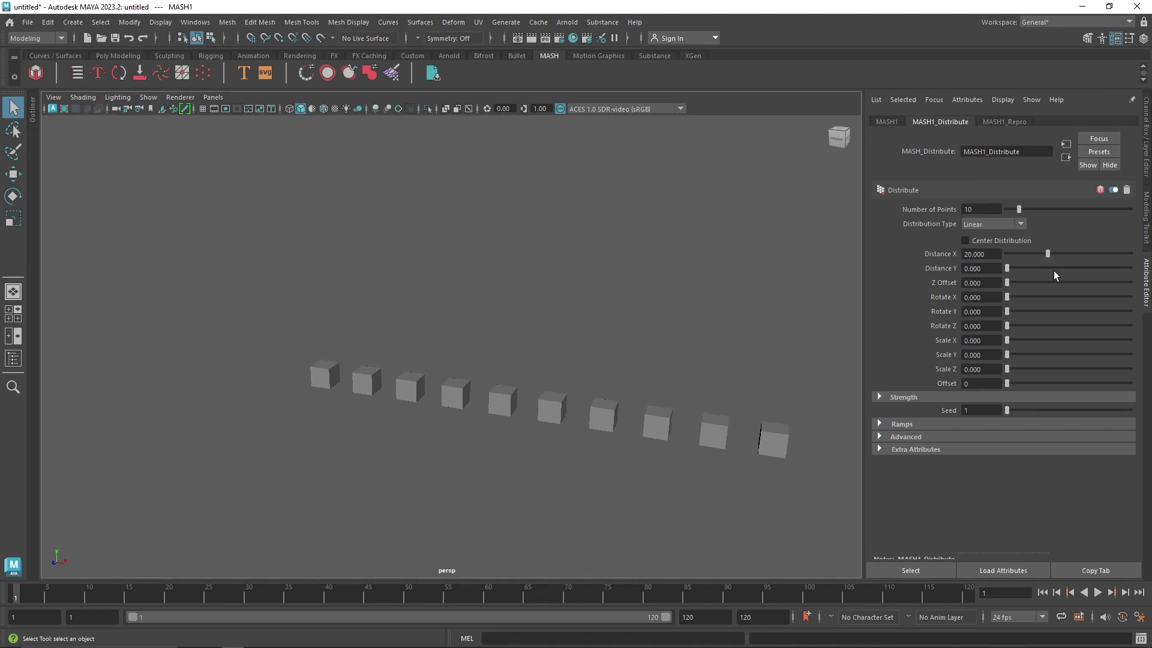
Set the linear distribution to 20 points with a Distance X of 20.
left_click_drag(1042, 254, 1026, 255)
double_click(980, 208)
type("20")
key("Return")
left_click_drag(1015, 257, 1045, 255)
double_click(981, 254)
type("19")
key("Return")
double_click(981, 254)
type("20")
key("Return")
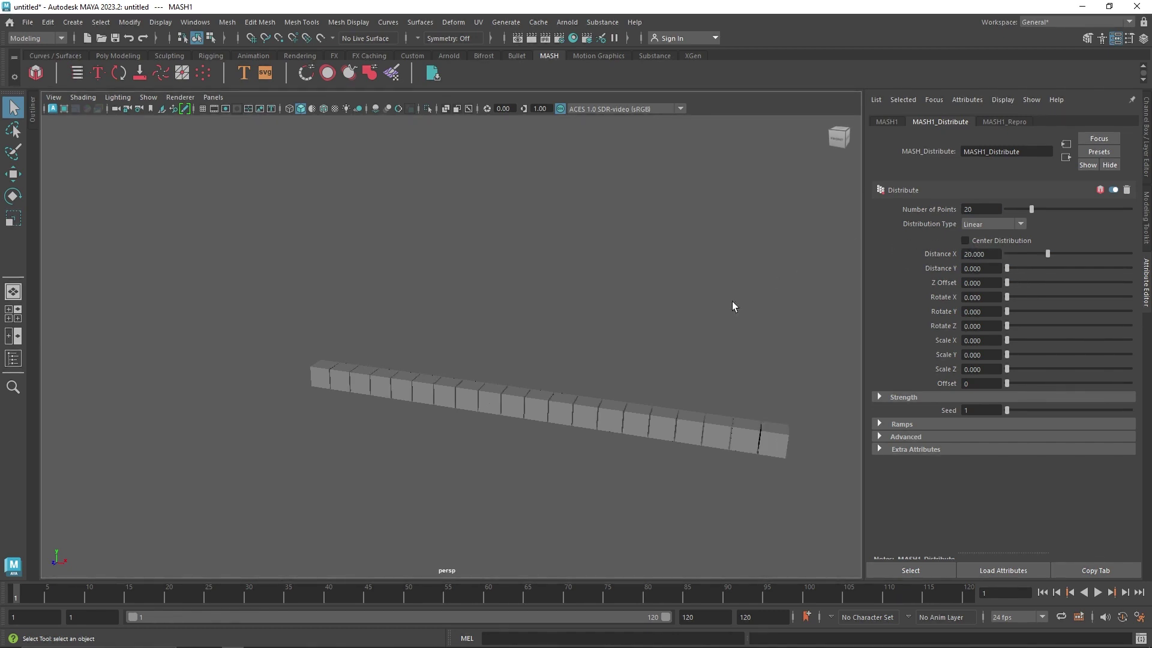
Add an Audio node to the MASH network.
middle_click_drag(655, 369, 564, 347, "alt")
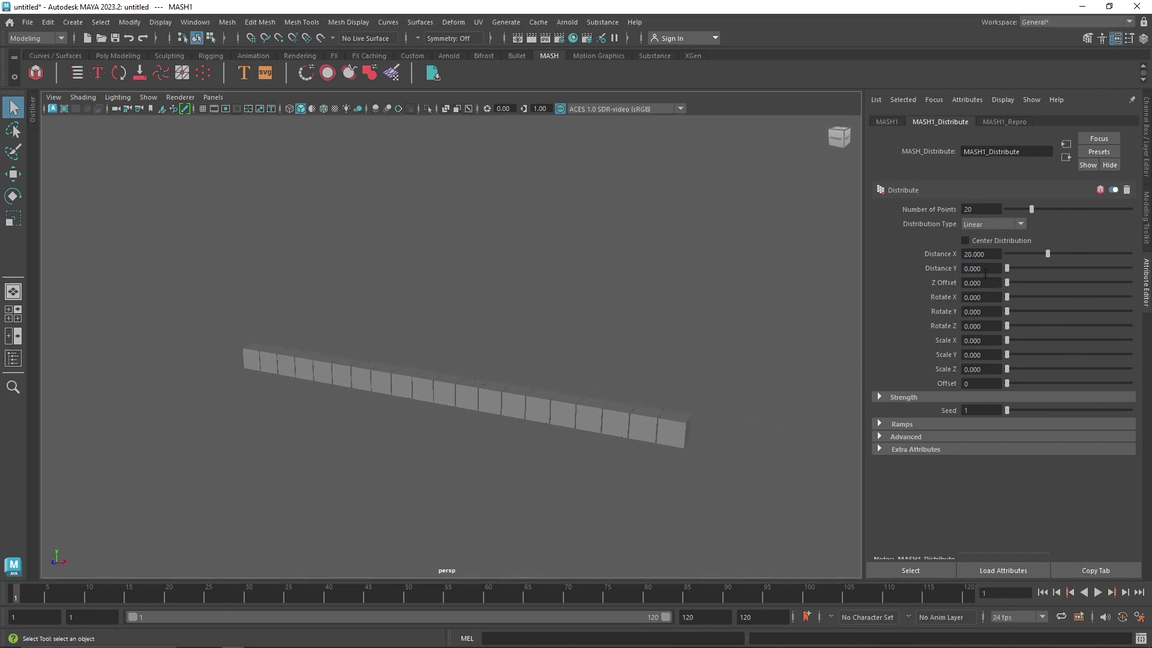
mouse_move(1006, 297)
left_mouse_down()
mouse_move(987, 298)
mouse_move(1013, 297)
mouse_move(998, 297)
left_mouse_up()
left_click(891, 122)
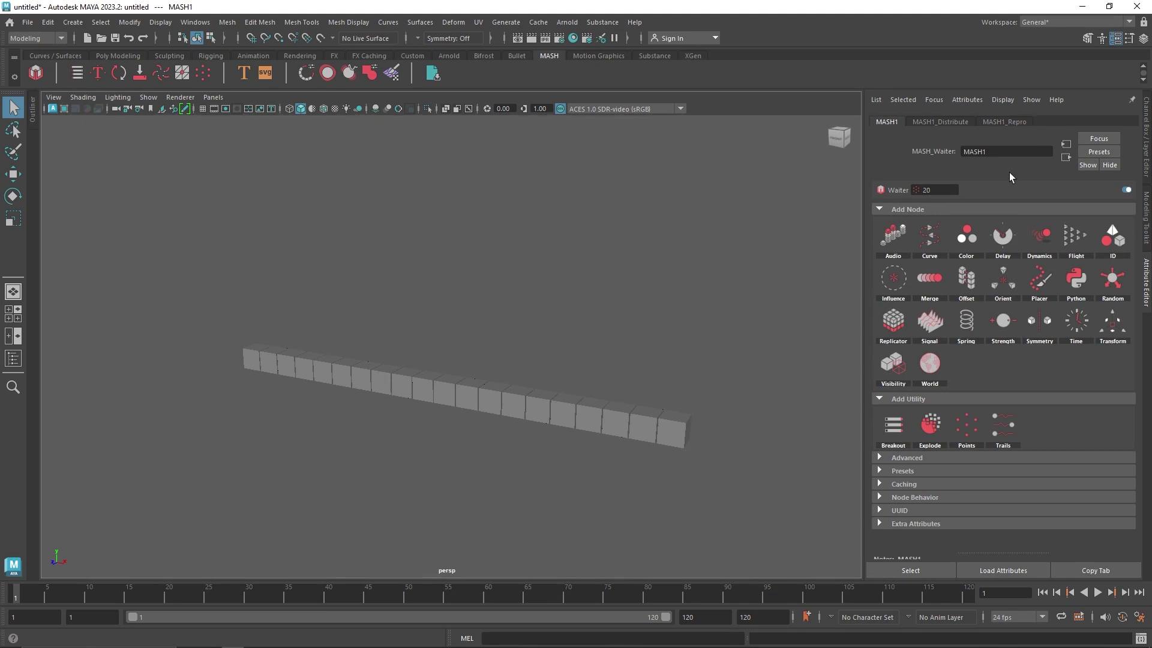
left_click(898, 235)
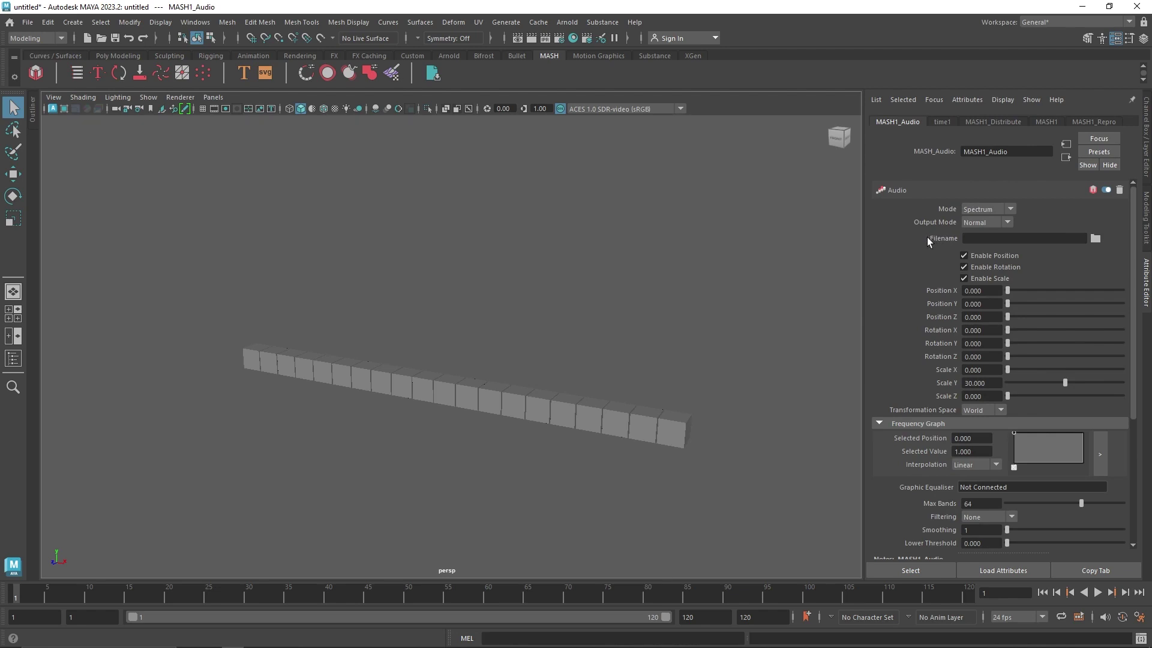
Load "Ringside - Dyalla.wav" from the Desktop as the Audio node's sound file.
left_click(965, 210)
left_click(1045, 216)
left_click(1096, 238)
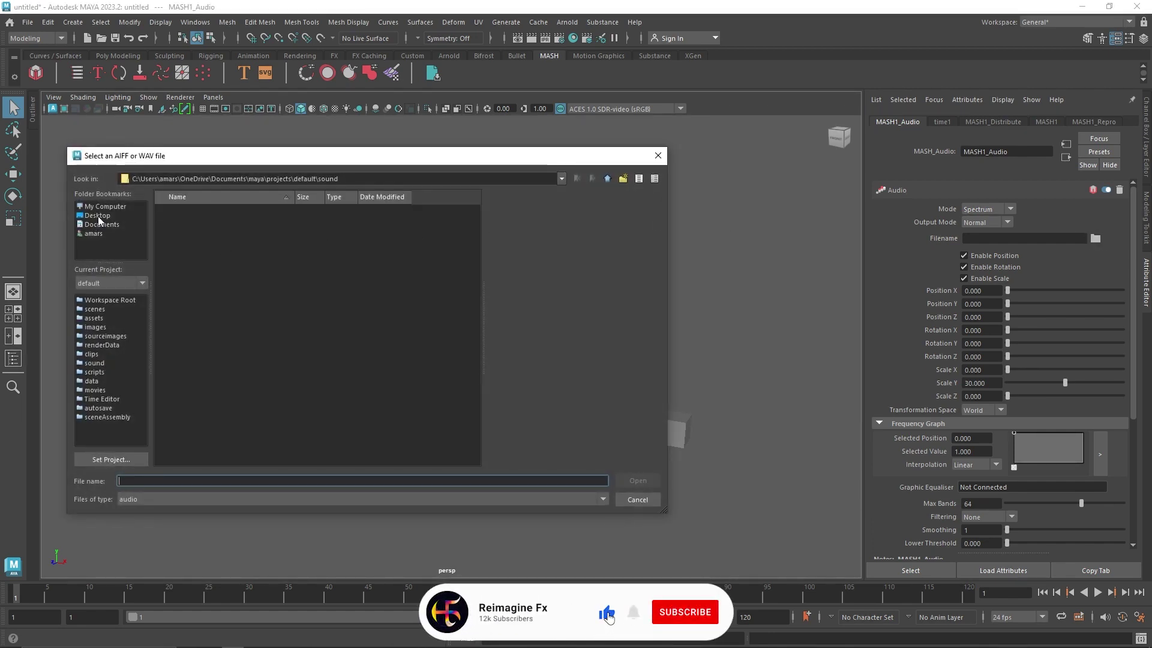
left_click(198, 243)
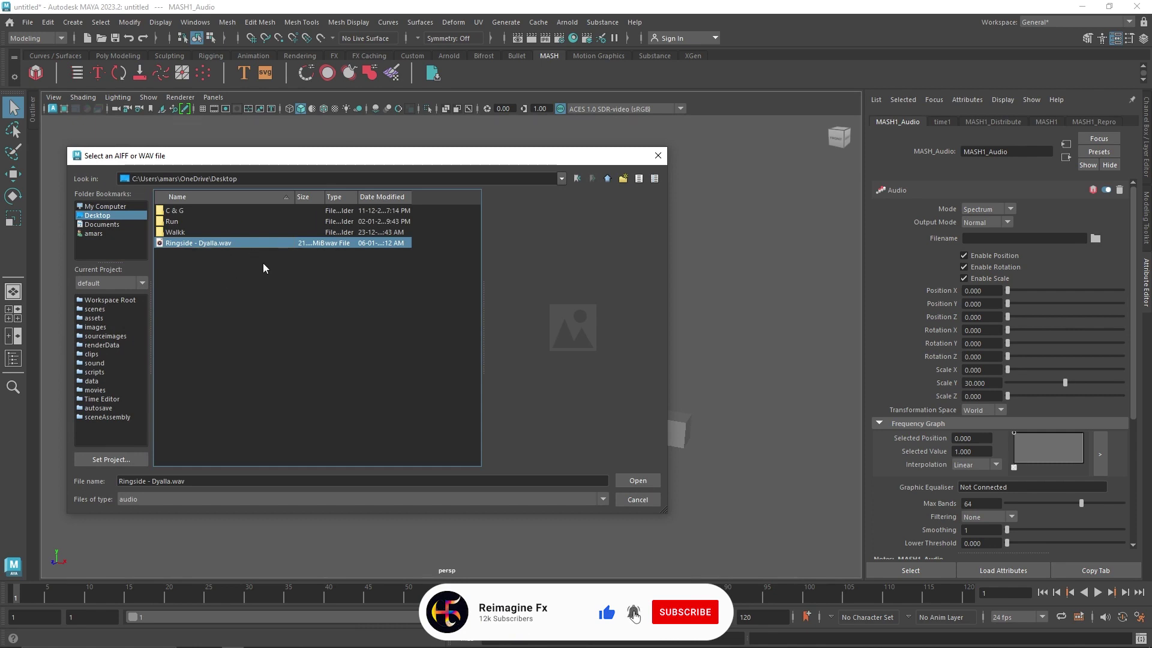
left_click(636, 480)
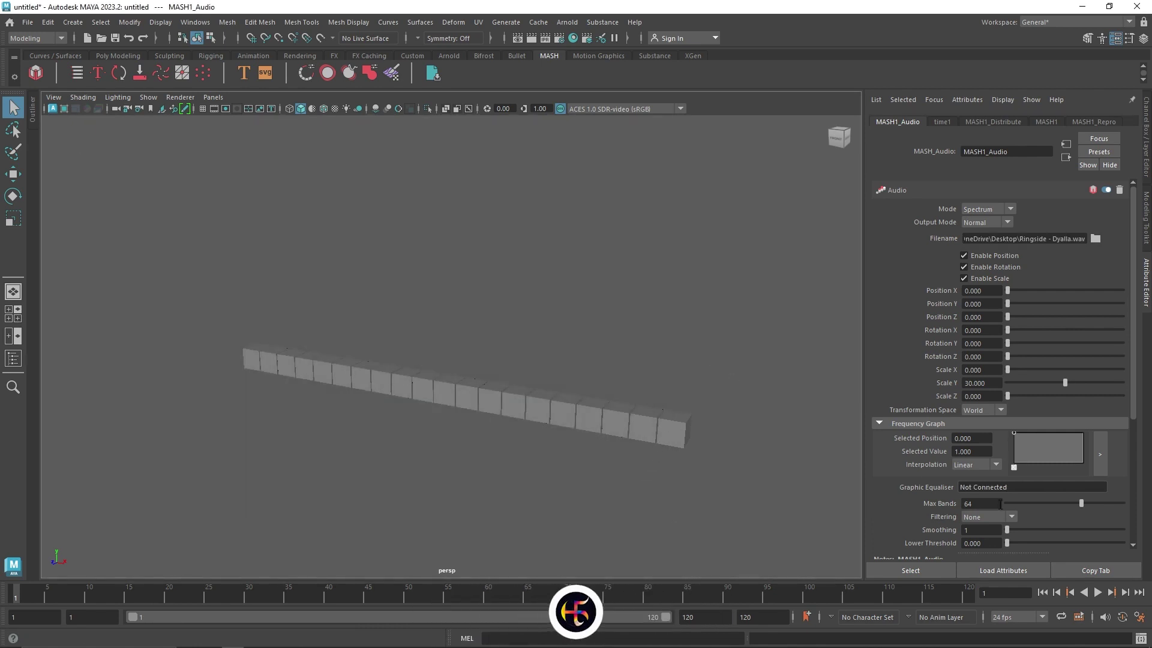
Play the animation briefly to preview how the row of cubes reacts to the audio.
left_click_drag(991, 238, 1086, 238)
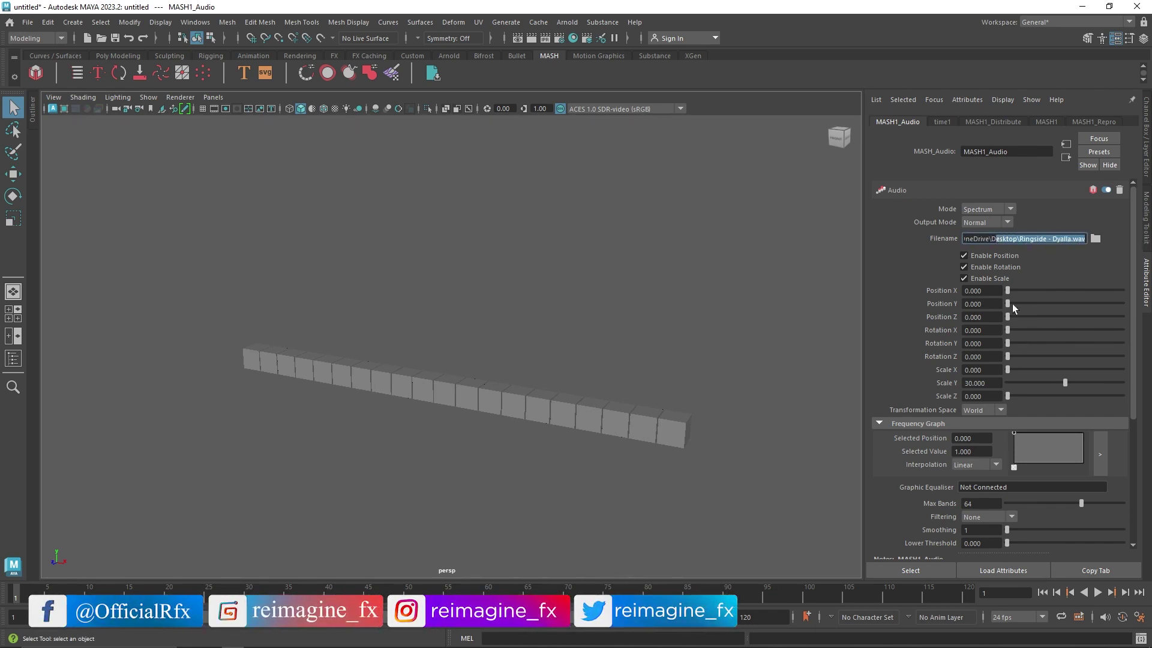
left_click(974, 295)
left_click(1097, 593)
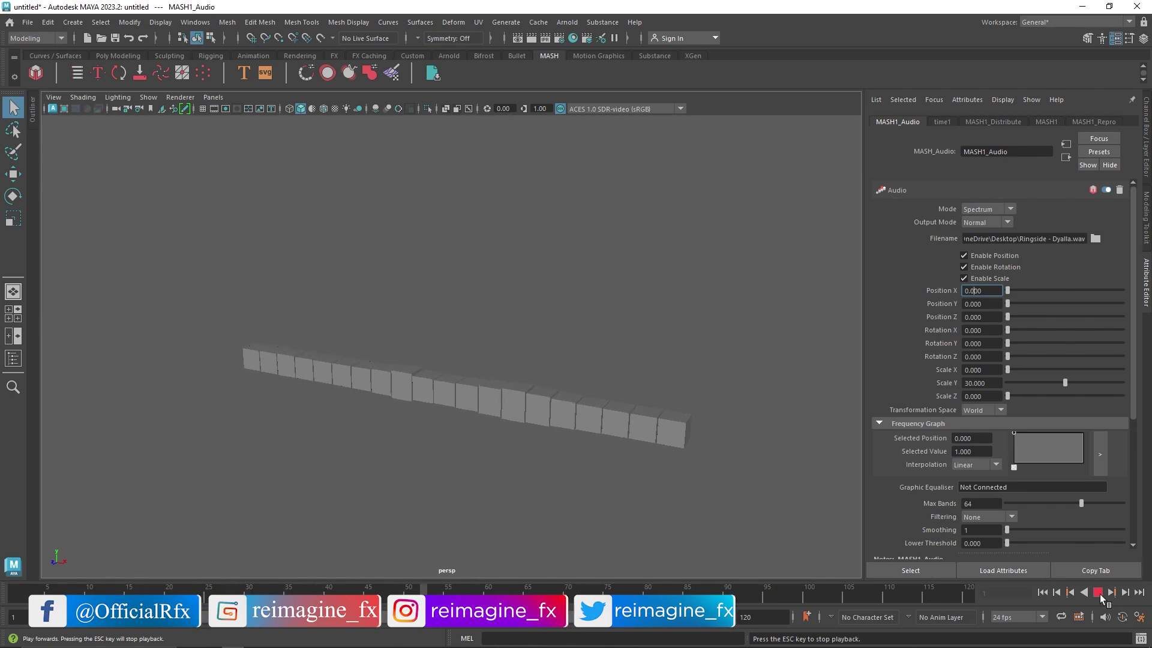
left_click(1098, 593)
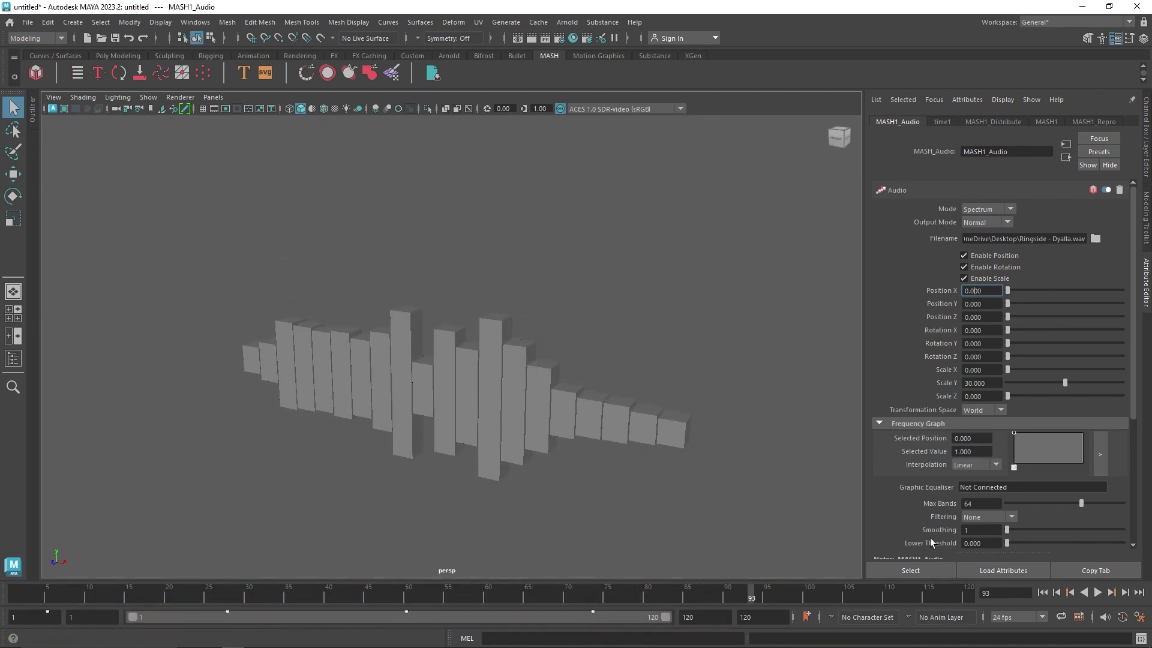
Try the Average mode and the Multiply output mode on the Audio node, returning to Spectrum and Normal.
left_click(975, 211)
left_click(978, 220)
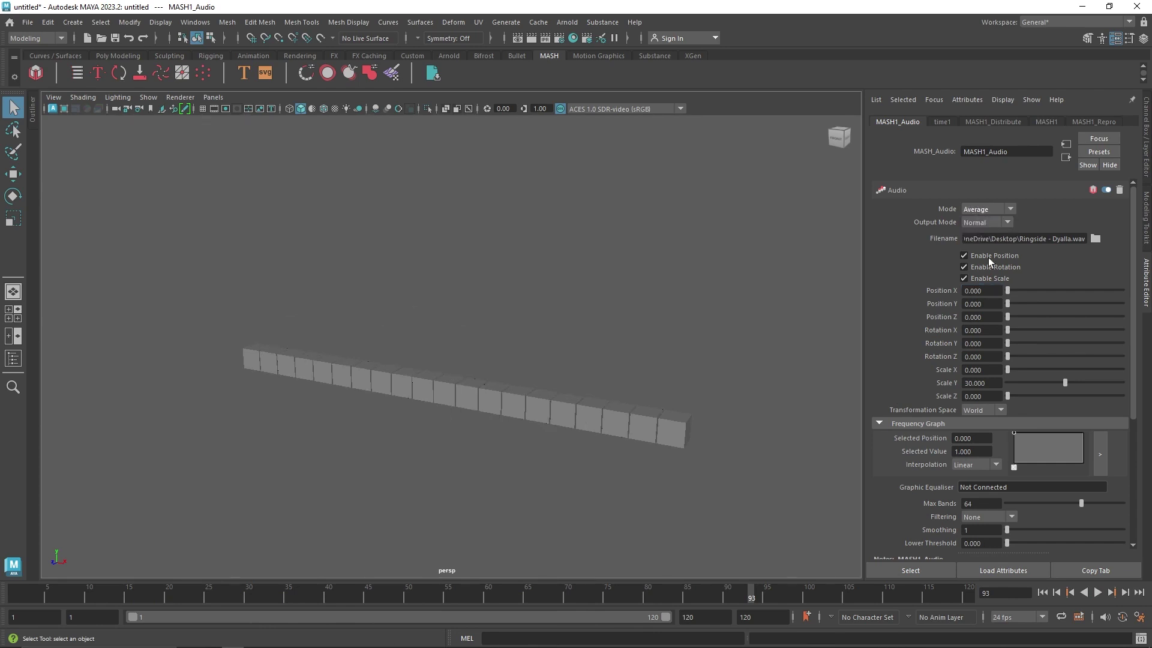
left_click(985, 212)
left_click(985, 225)
left_click(972, 223)
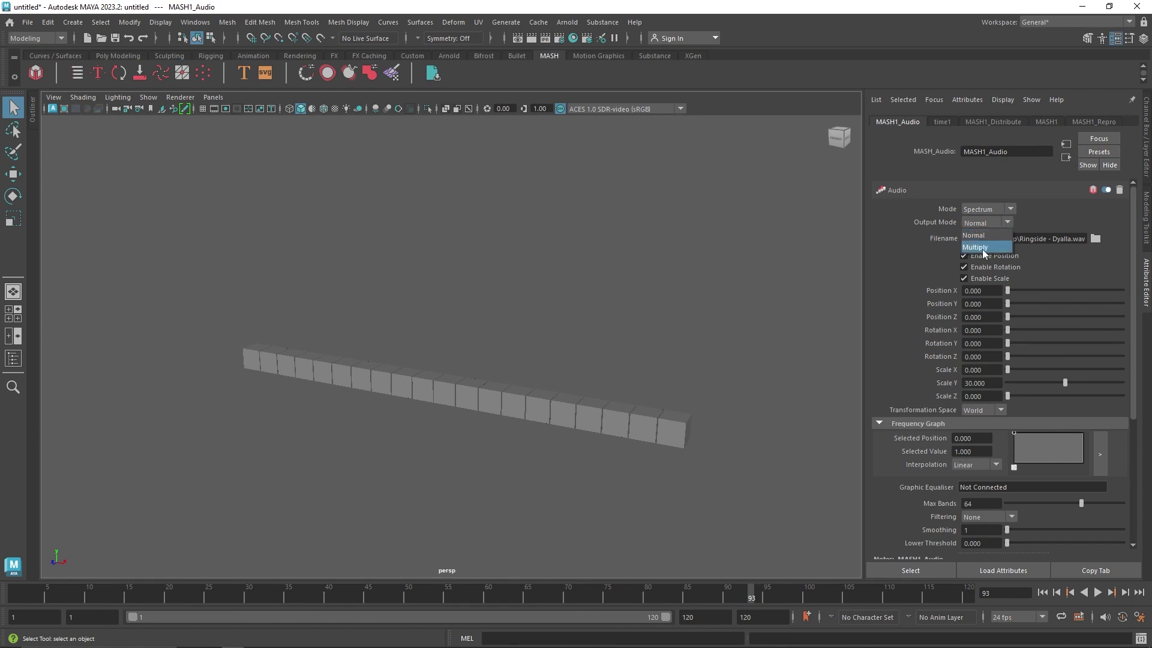
left_click(975, 247)
left_click(984, 223)
left_click(973, 235)
Move to frame 65, switch the Audio mode to Average, and play the animation to preview it.
left_click_drag(393, 591, 528, 597)
left_click(993, 208)
left_click(981, 230)
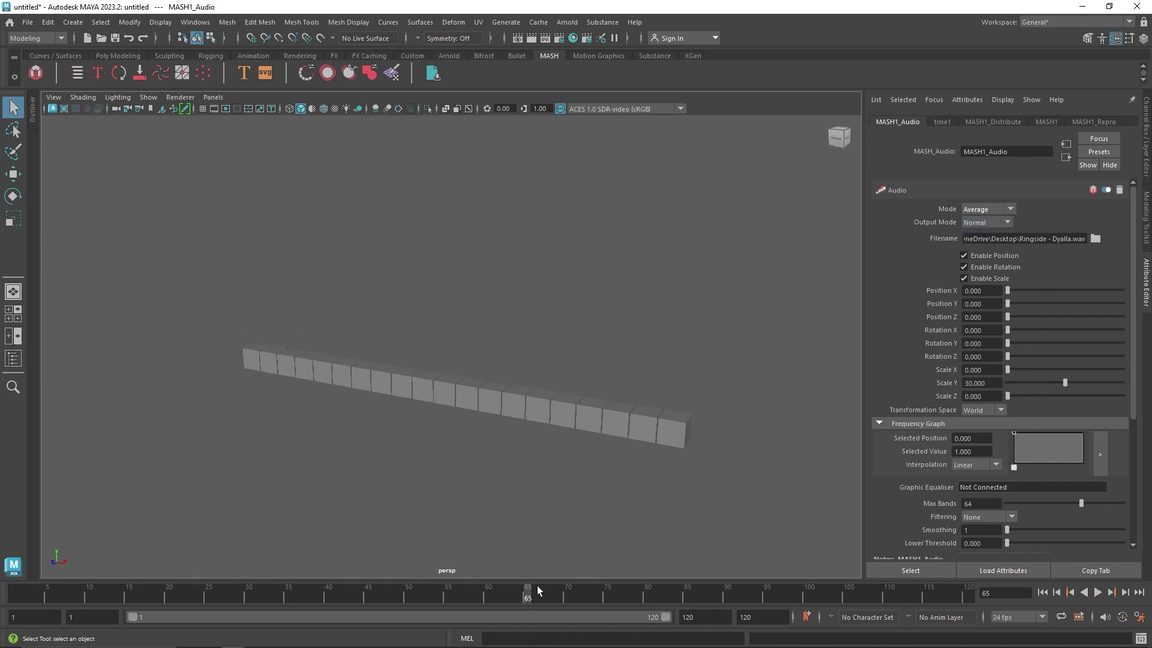
key("alt+v")
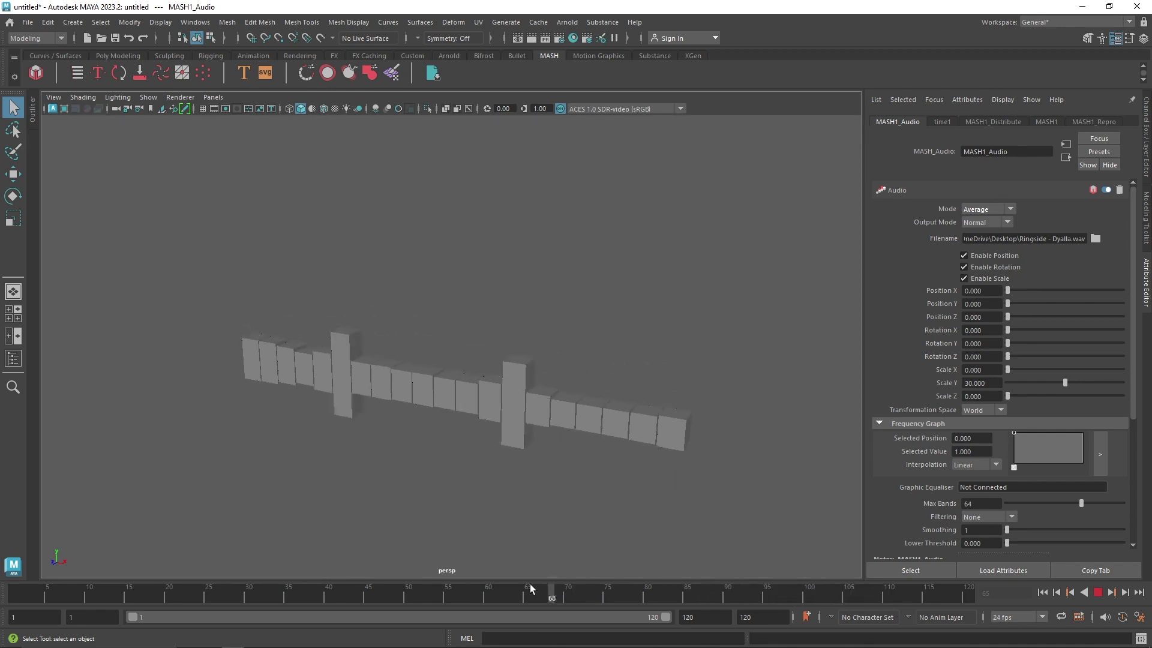
key("alt+v")
Set the playback range to frames 100 through 800, with the animation end at 800.
double_click(113, 615)
type("100")
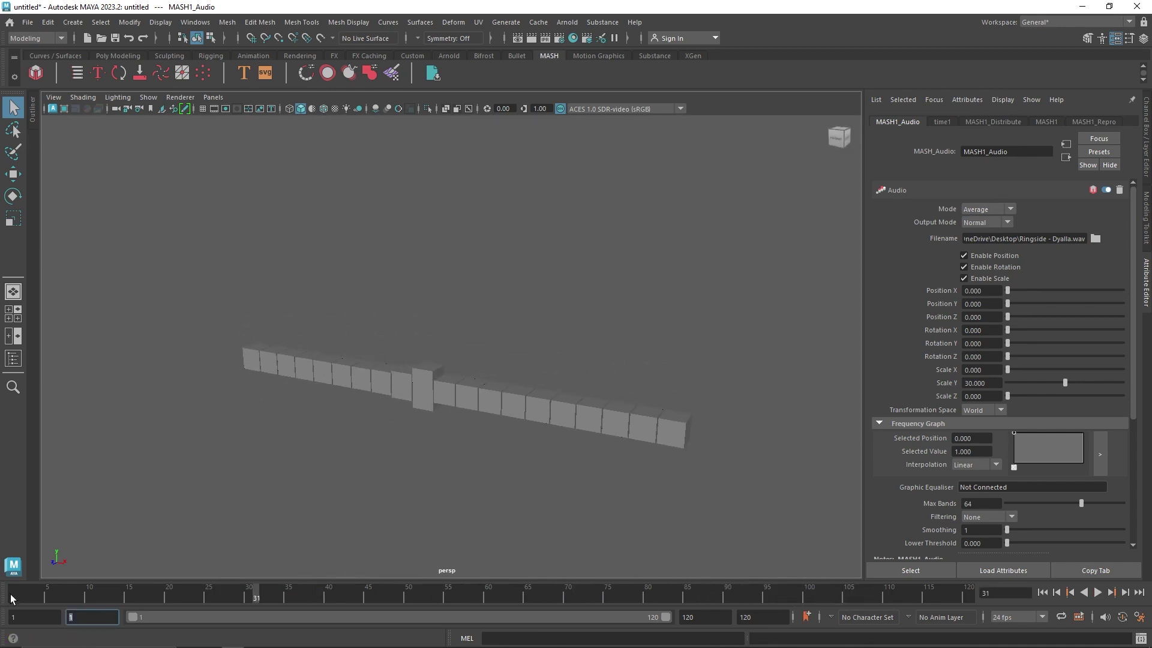
left_click(707, 615)
double_click(707, 615)
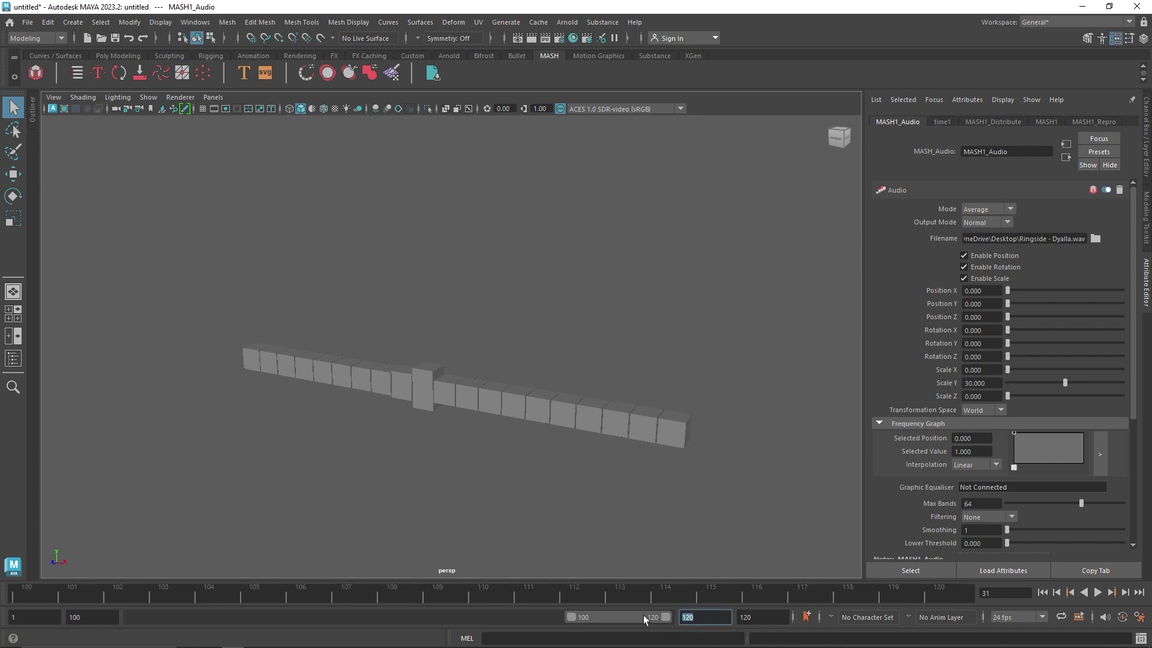
type("50")
key("BackSpace")
key("BackSpace")
type("800")
key("Tab")
type("800")
key("Return")
Set the Audio mode to Spectrum and preview the animation from the start of the playback range.
left_click(976, 222)
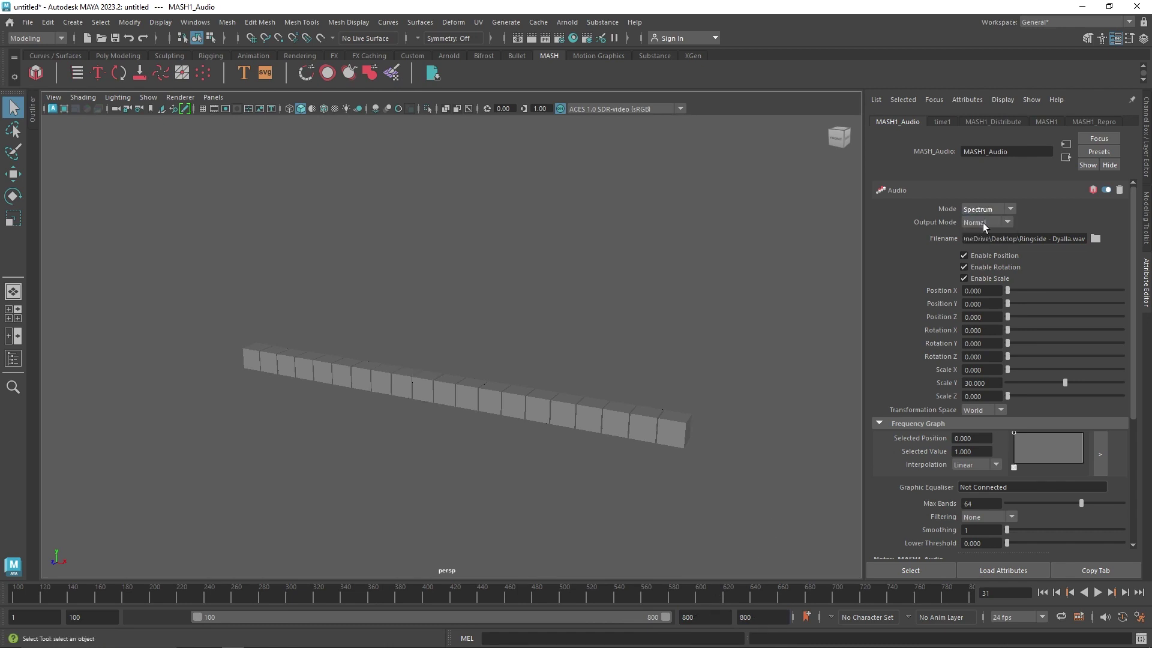
left_click(1042, 592)
left_click(1098, 592)
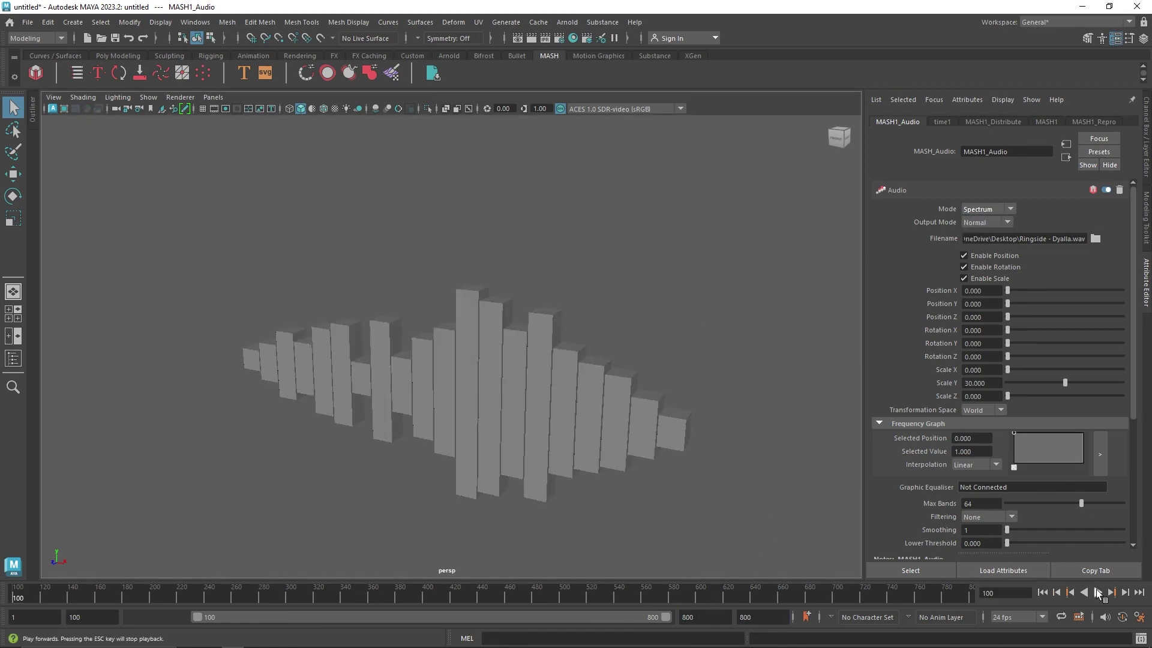
key("Escape")
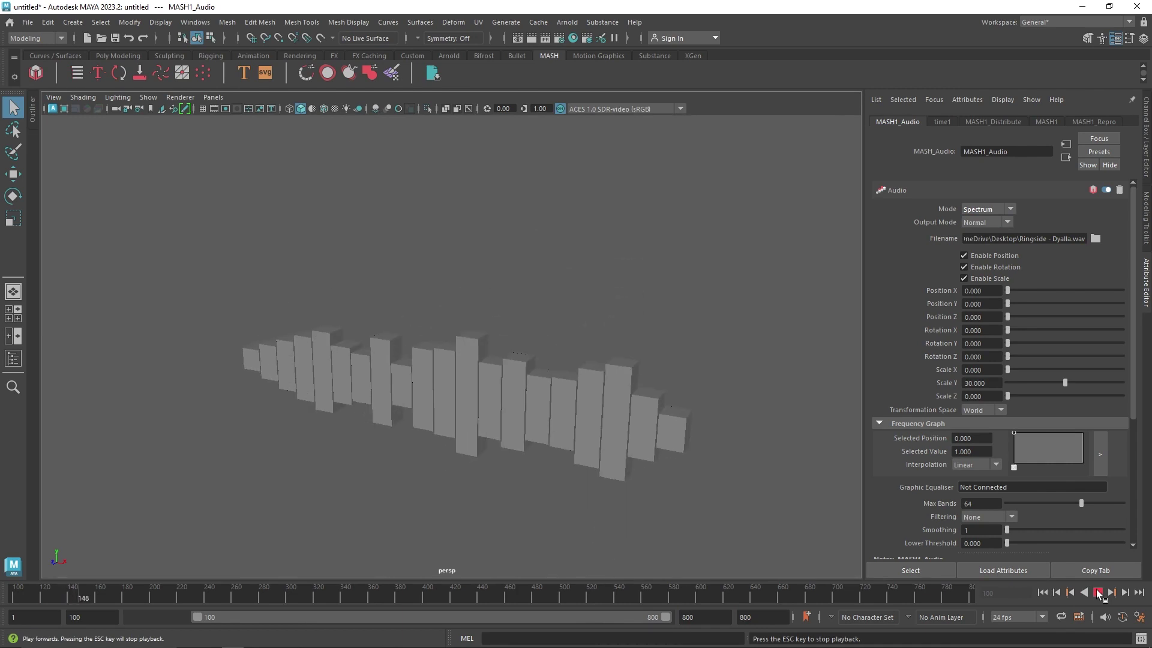
Set the Audio node's Position Y to 10 and play the animation to preview the movement.
left_click_drag(691, 361, 627, 359, "alt")
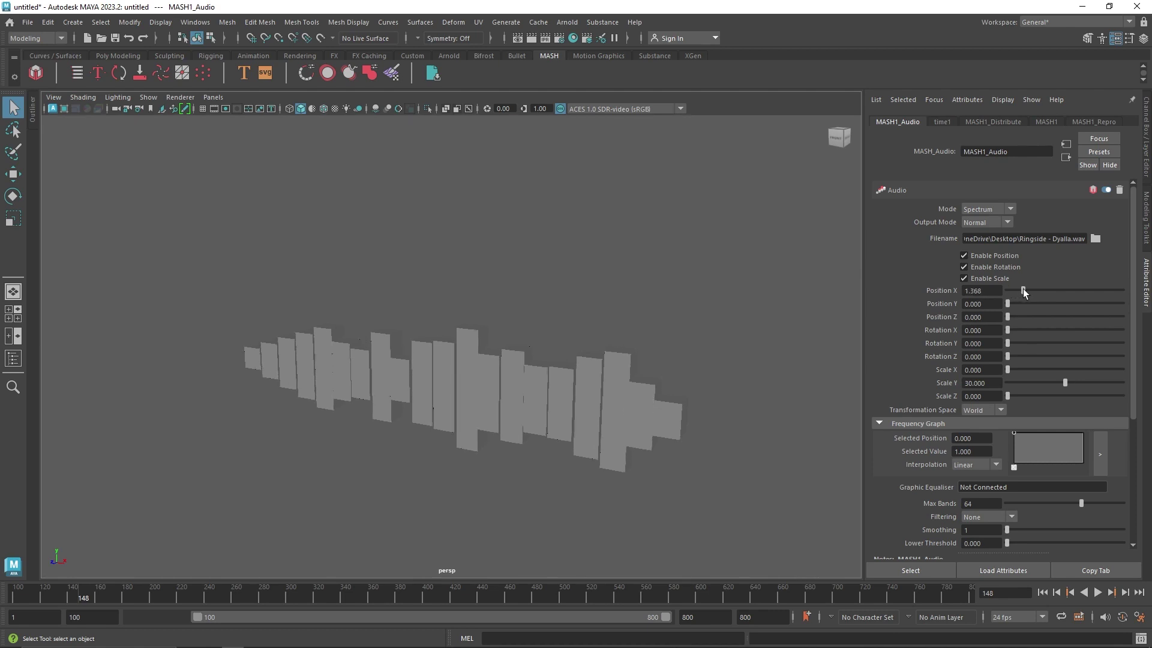
left_click_drag(1035, 303, 1122, 304)
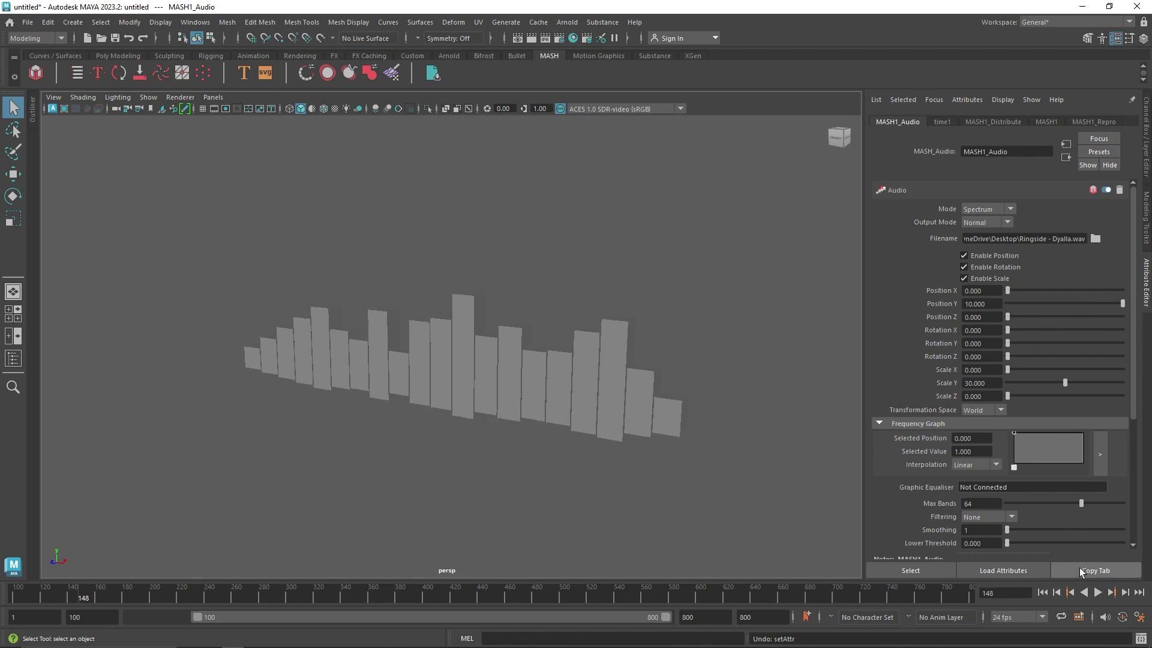
left_click(1098, 593)
left_click(1098, 592)
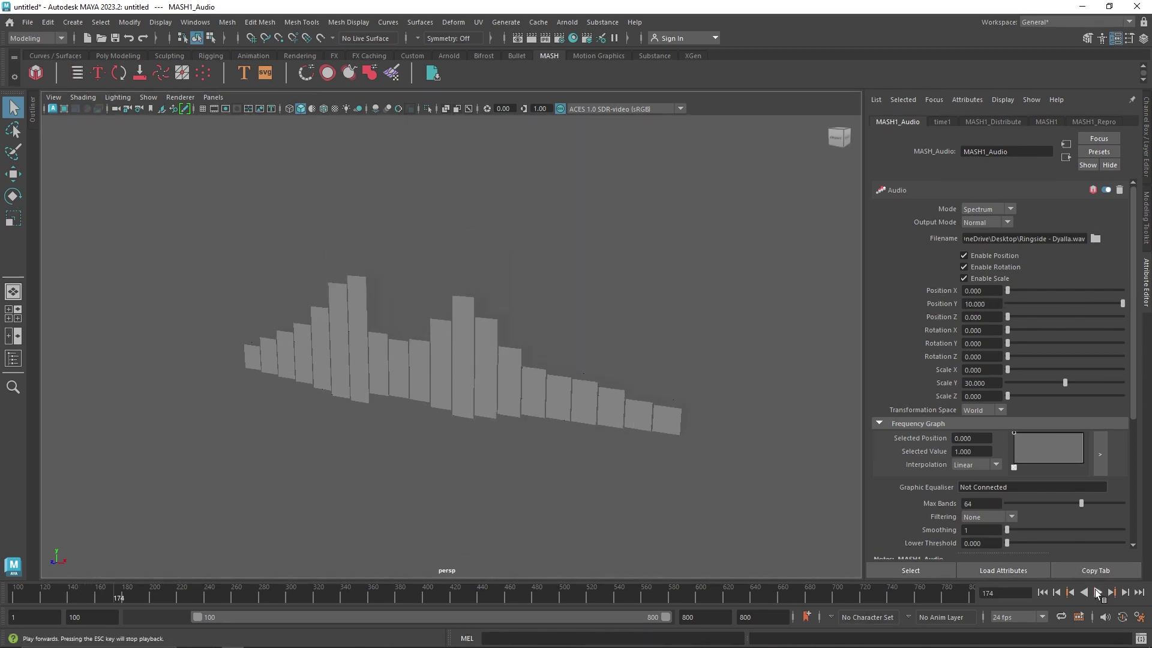
left_click(1097, 593)
Return the Audio node's Position Y to 0 and set its Position Z to 10.
mouse_move(1121, 303)
left_mouse_down()
mouse_move(1009, 305)
mouse_move(1122, 316)
left_mouse_up()
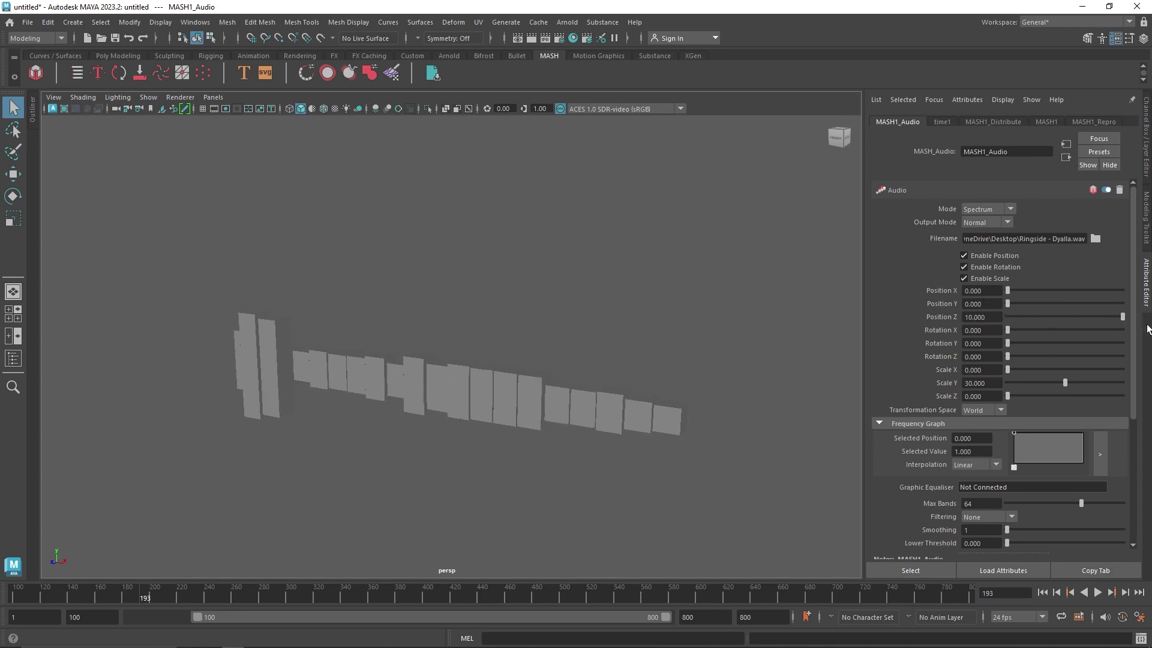
left_click_drag(648, 442, 654, 419, "alt")
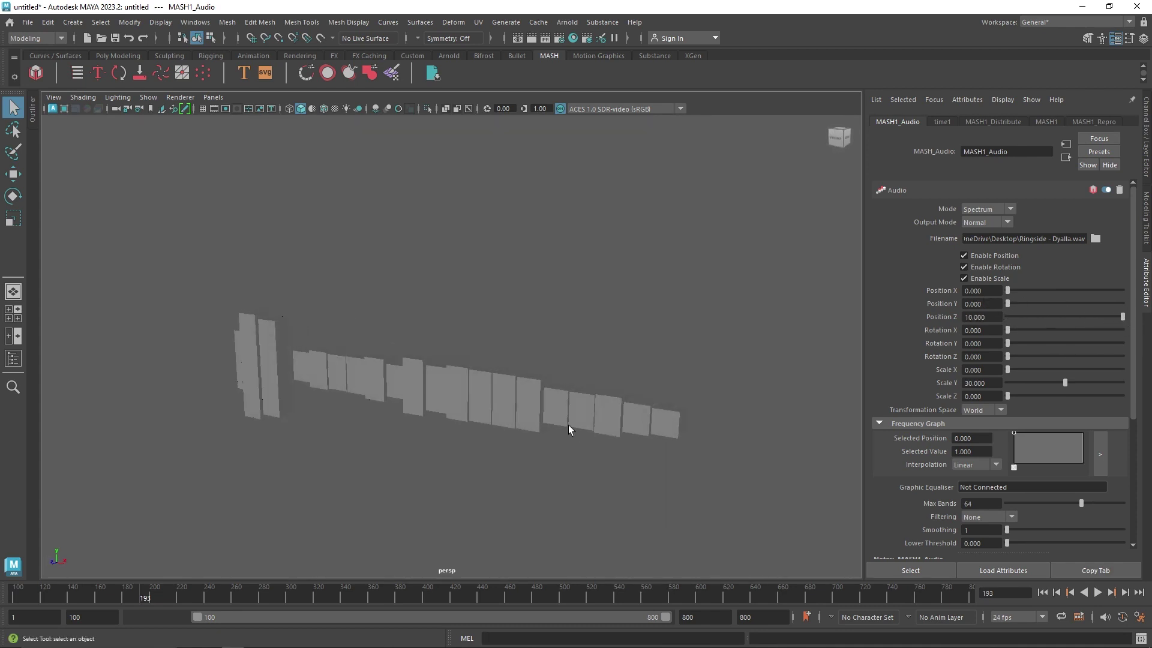
Change the viewport background to solid black and play the animation to preview the cubes' Z movement.
key("alt+b")
key("alt+b")
key("alt+b")
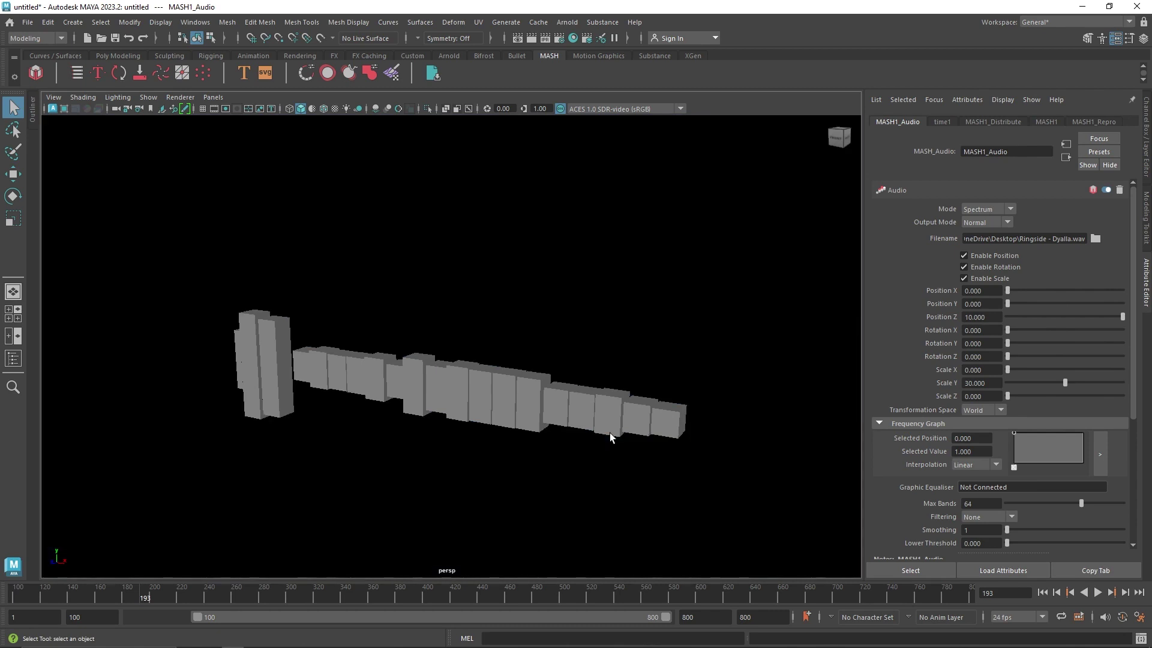
left_click(1097, 592)
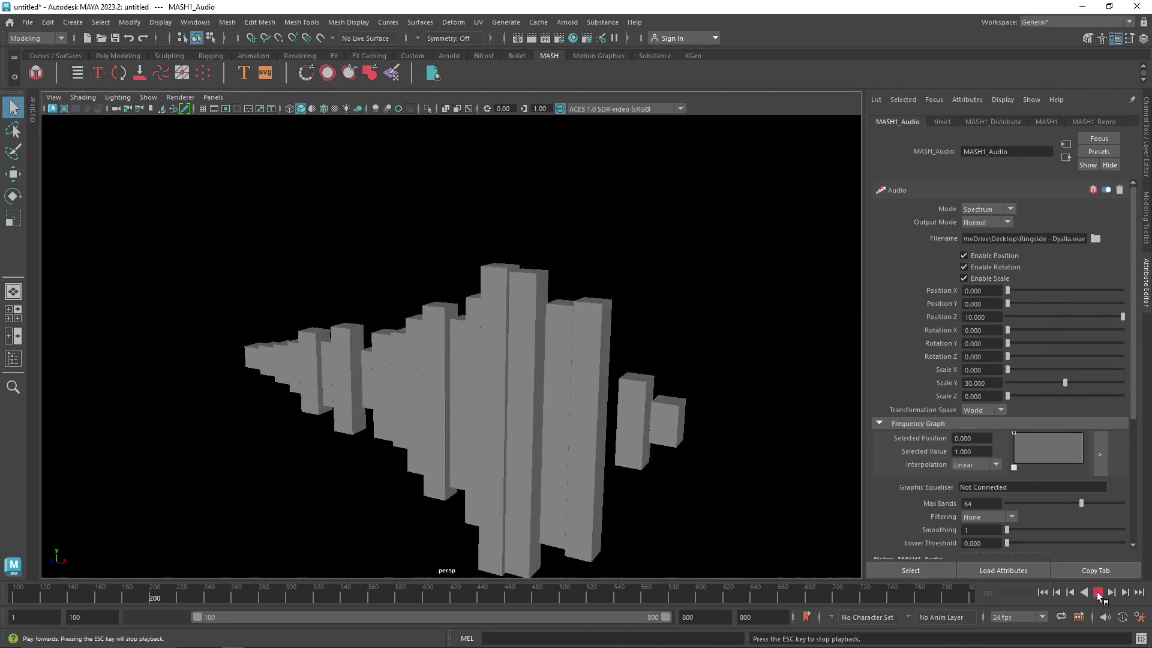
left_click(1098, 593)
left_click_drag(690, 498, 578, 485, "alt")
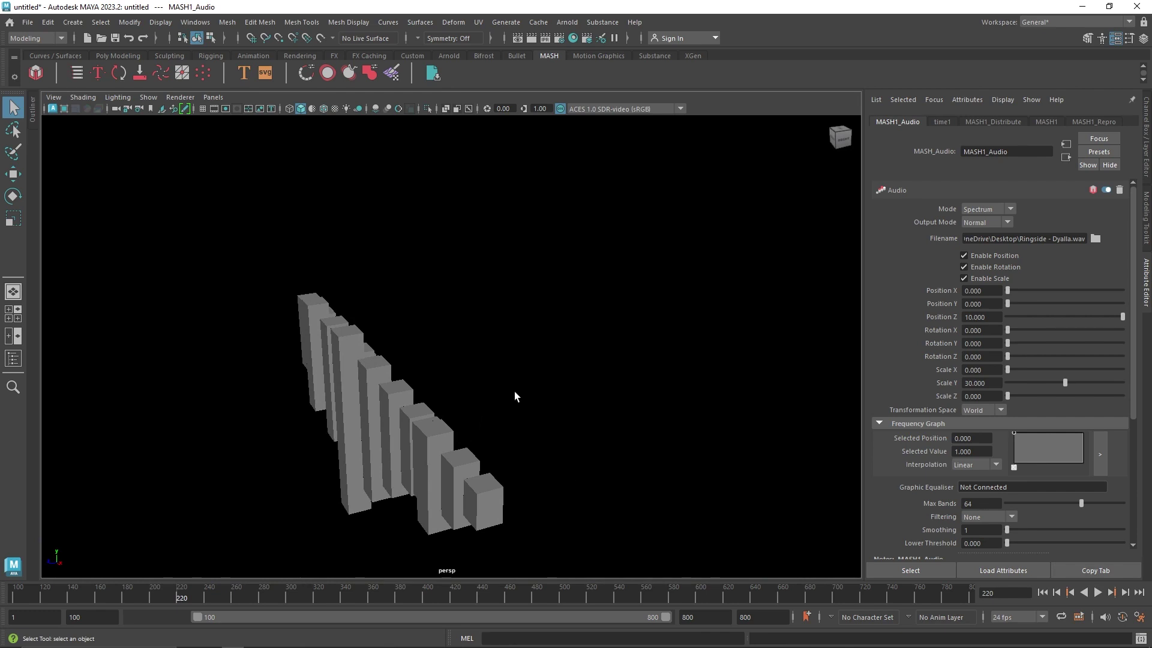
Return the Audio node's Position Z to 0.
mouse_move(1122, 317)
left_mouse_down()
mouse_move(1007, 317)
mouse_move(1015, 330)
mouse_move(1122, 329)
left_mouse_up()
left_click_drag(507, 362, 531, 366, "alt")
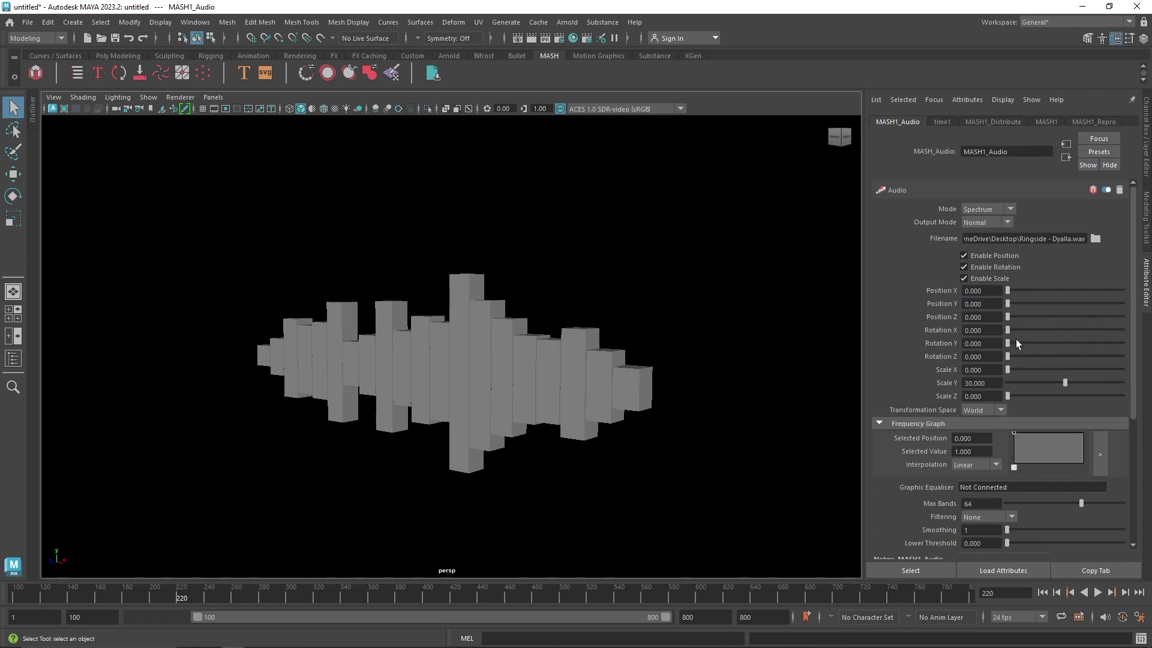
Try a Rotation Z of 180 on the Audio node and undo it.
left_click_drag(1007, 356, 1126, 357)
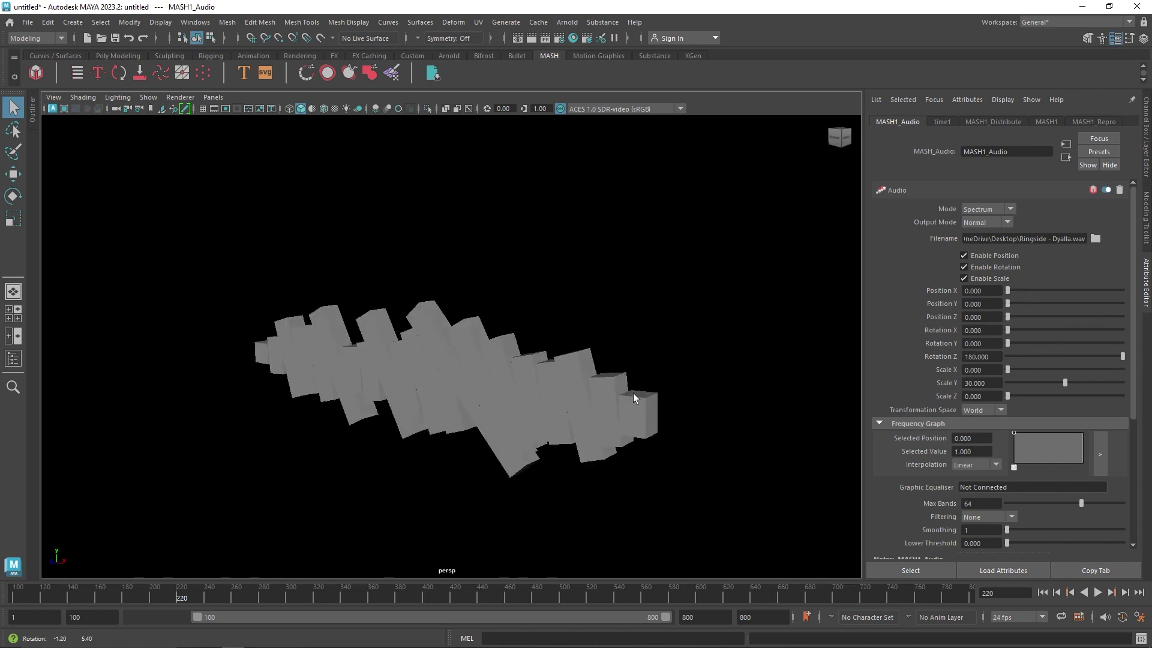
key("ctrl+z")
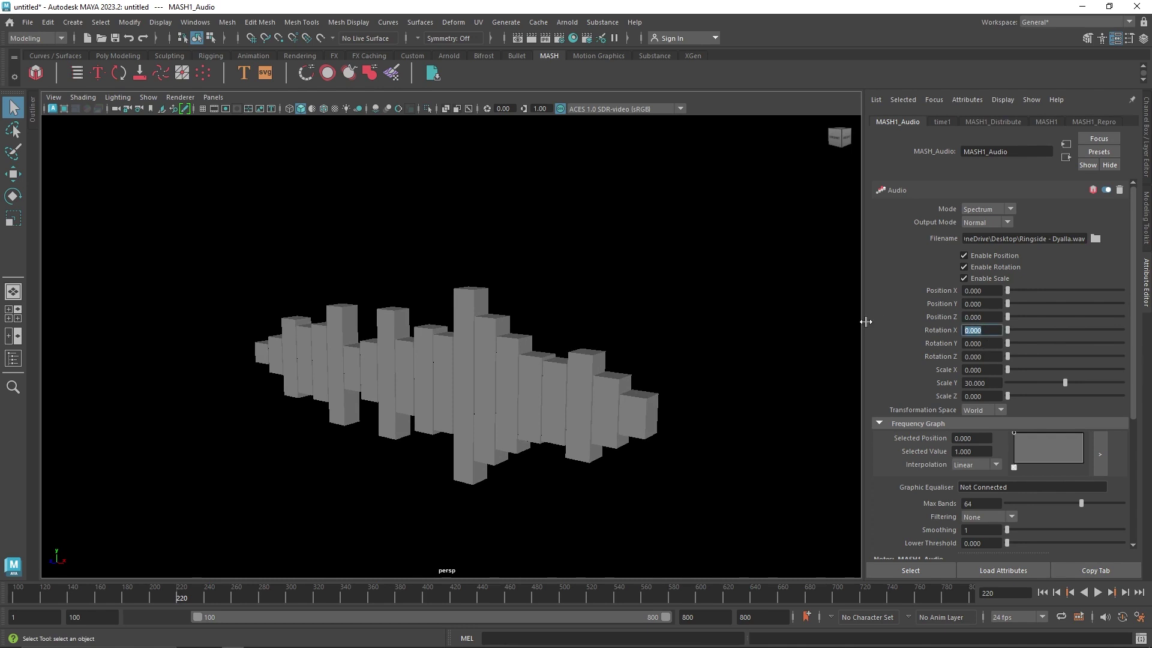
Try a Rotation X of 180 on the Audio node, preview the animation, and return the rotation to 0.
type("180")
key("Return")
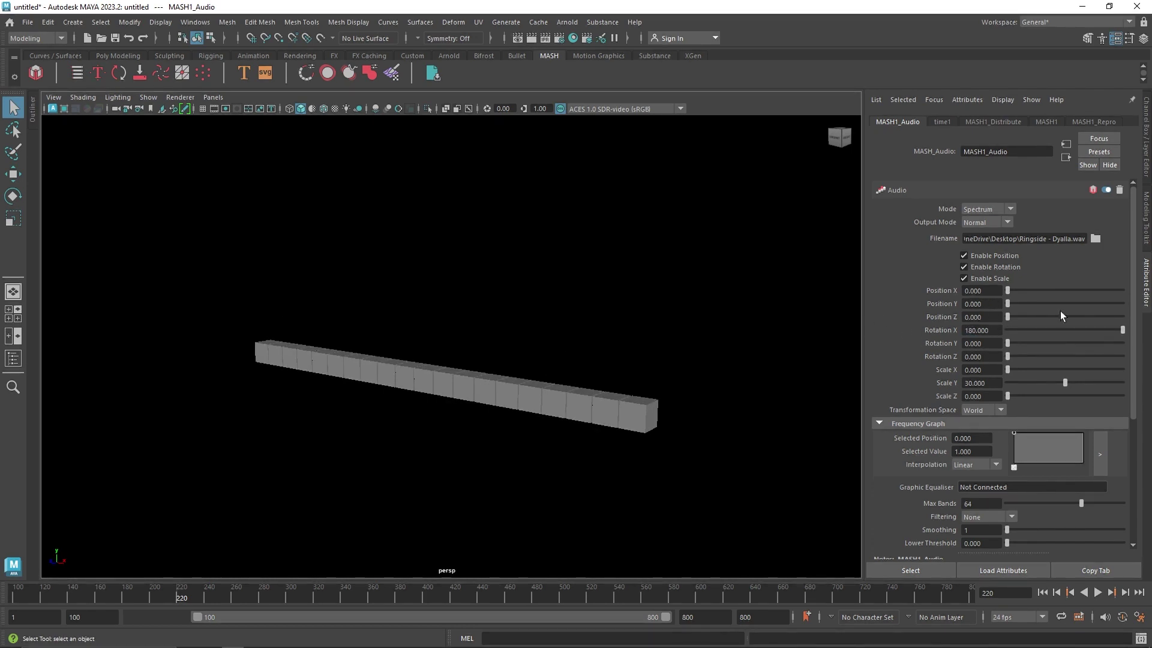
left_click(1097, 592)
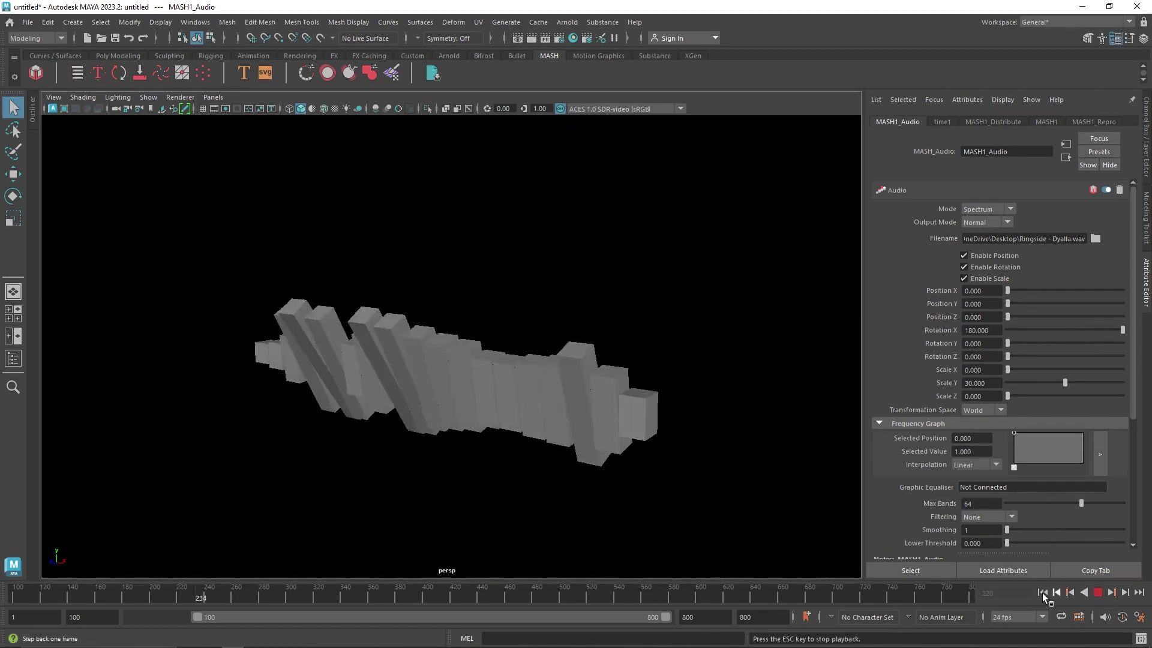
left_click(1097, 592)
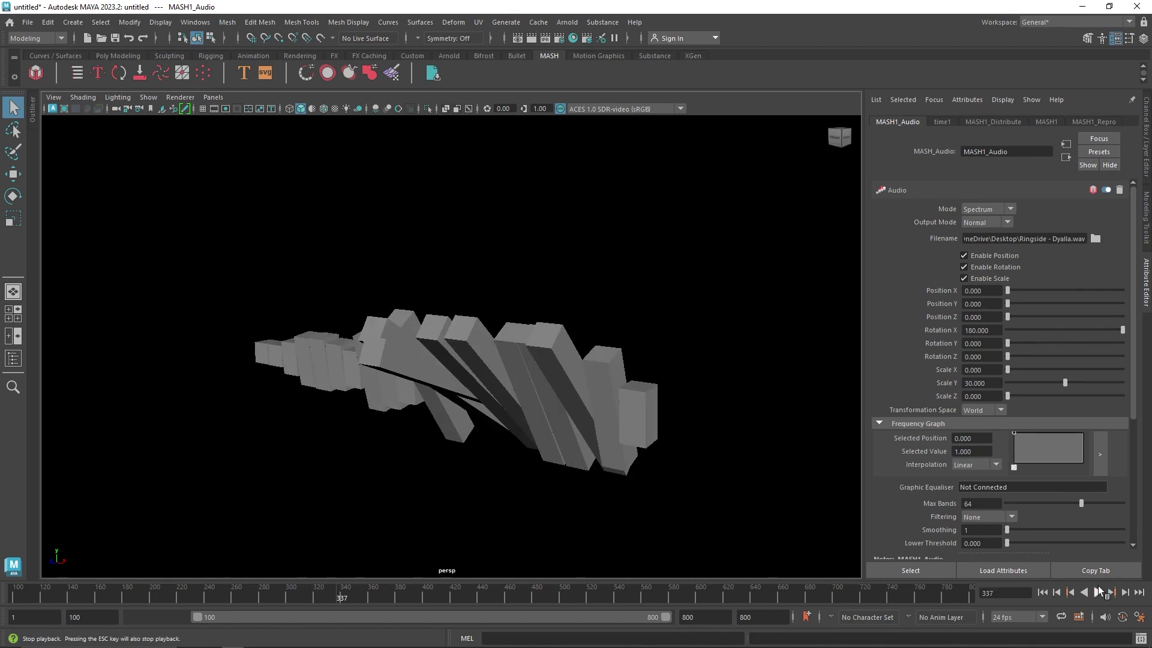
mouse_move(1009, 344)
left_mouse_down()
mouse_move(1089, 337)
mouse_move(1008, 343)
mouse_move(1051, 353)
mouse_move(1007, 356)
left_mouse_up()
left_click(1097, 592)
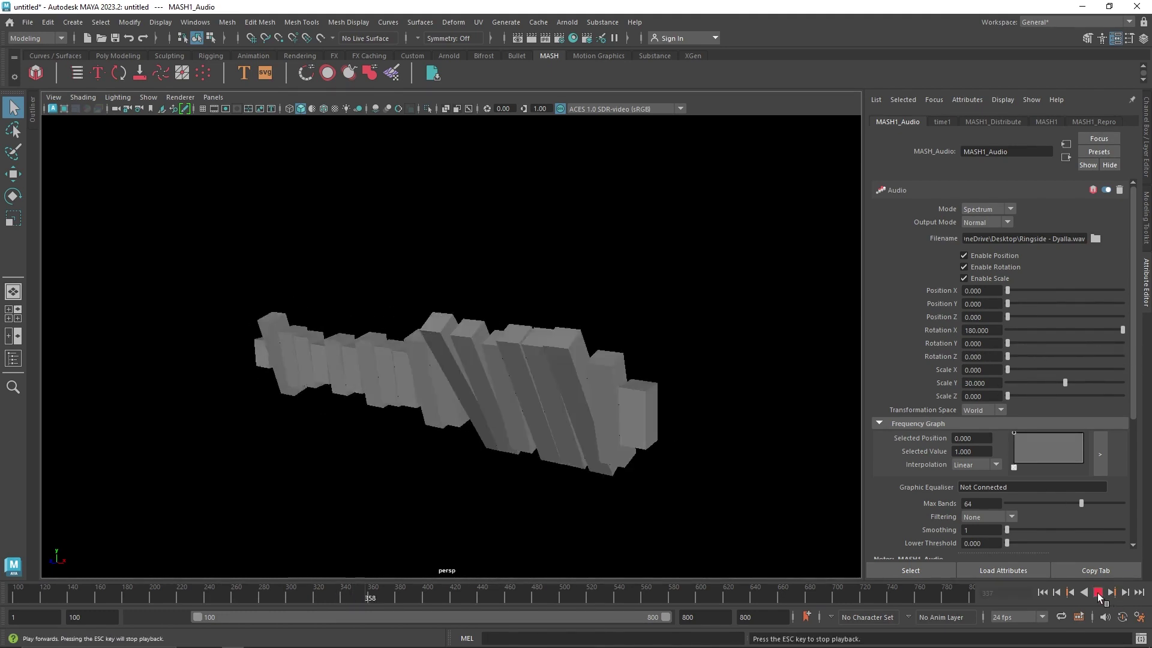
left_click(1097, 593)
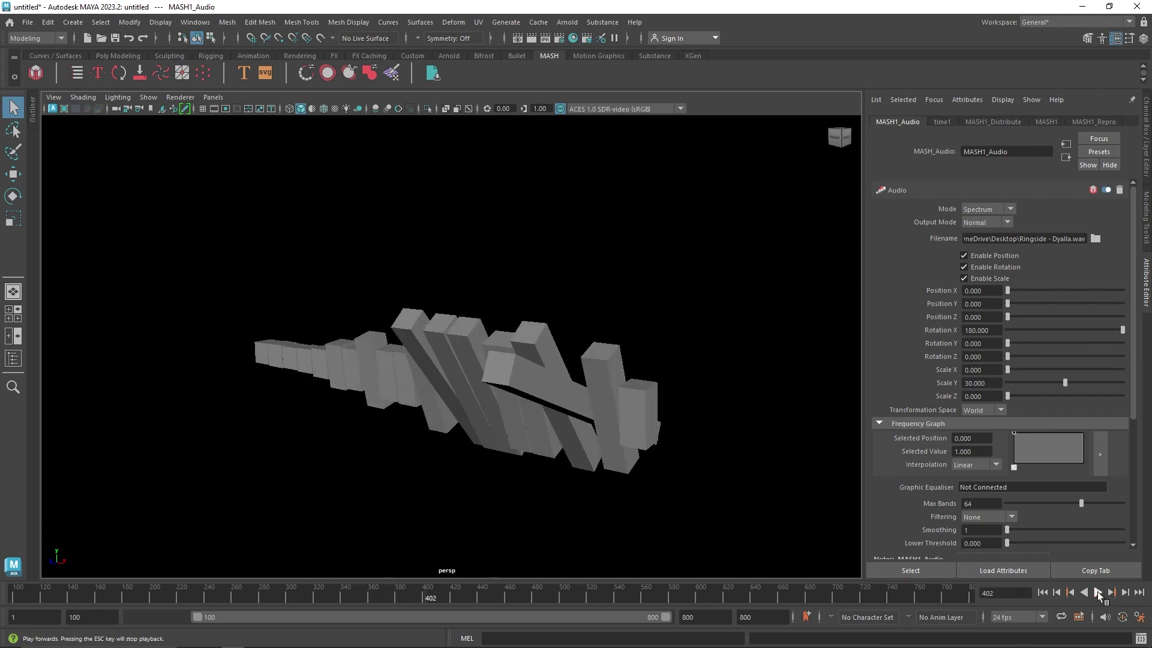
left_click_drag(1025, 330, 1006, 361)
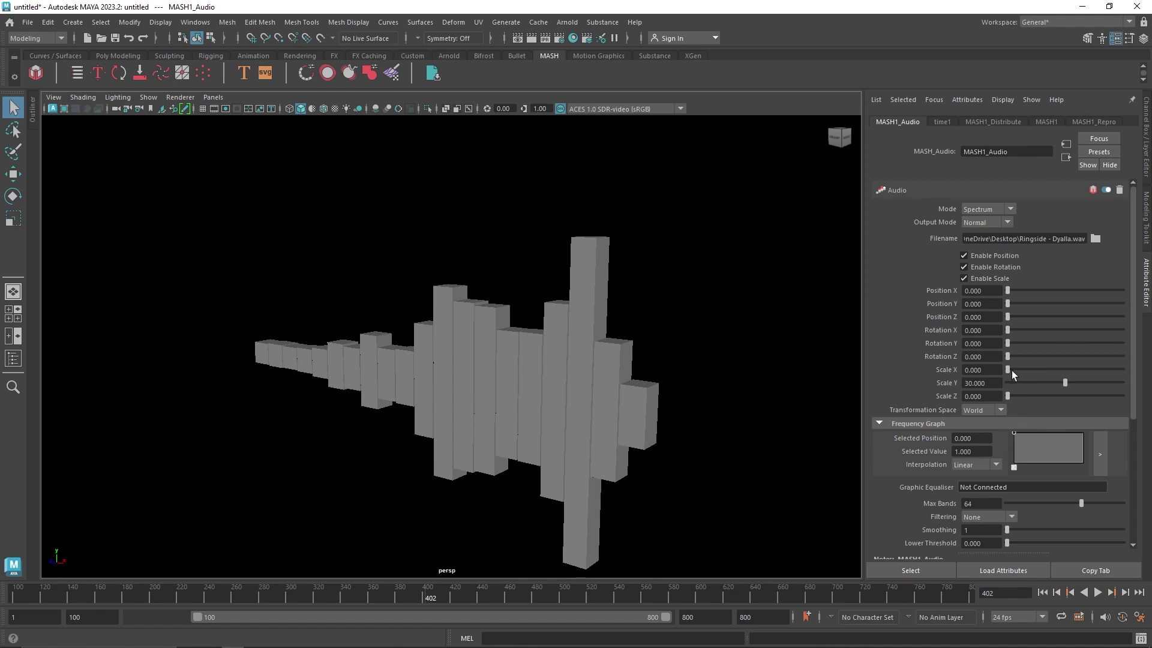
Set the Audio node's Scale X and Scale Y to 0 and Scale Z to 45, and preview the animation.
left_click_drag(1064, 383, 1150, 373)
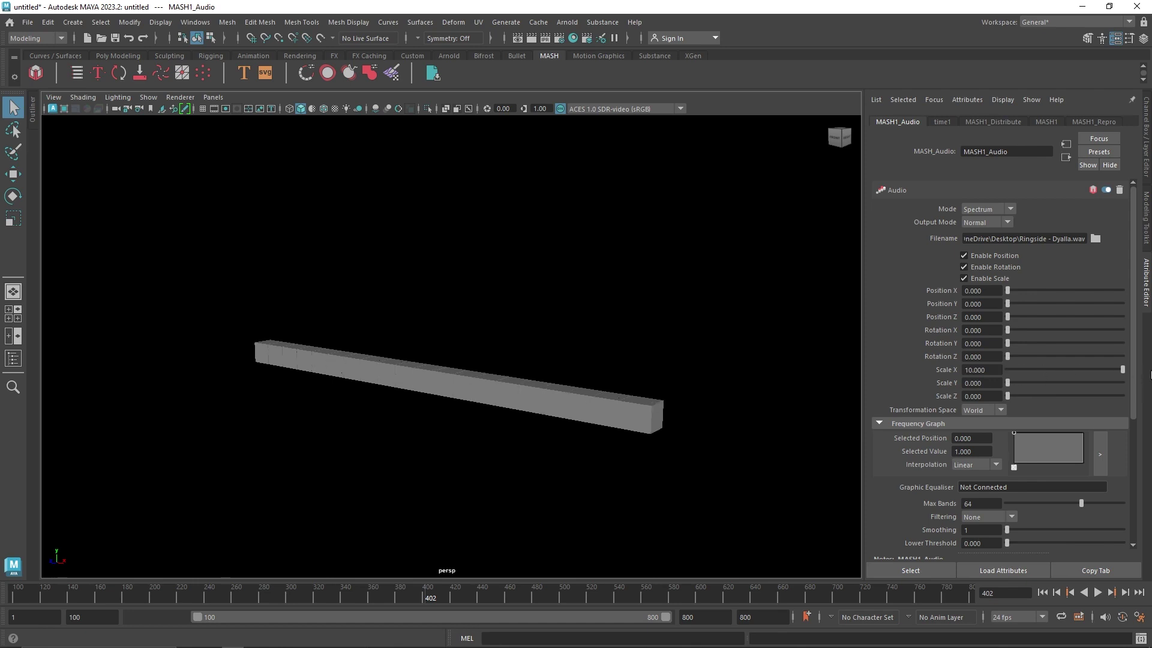
left_click_drag(1024, 394, 1124, 396)
left_click_drag(1122, 370, 1007, 369)
left_click_drag(606, 414, 591, 359, "alt")
left_click(986, 396)
type("45")
key("Return")
left_click(1097, 592)
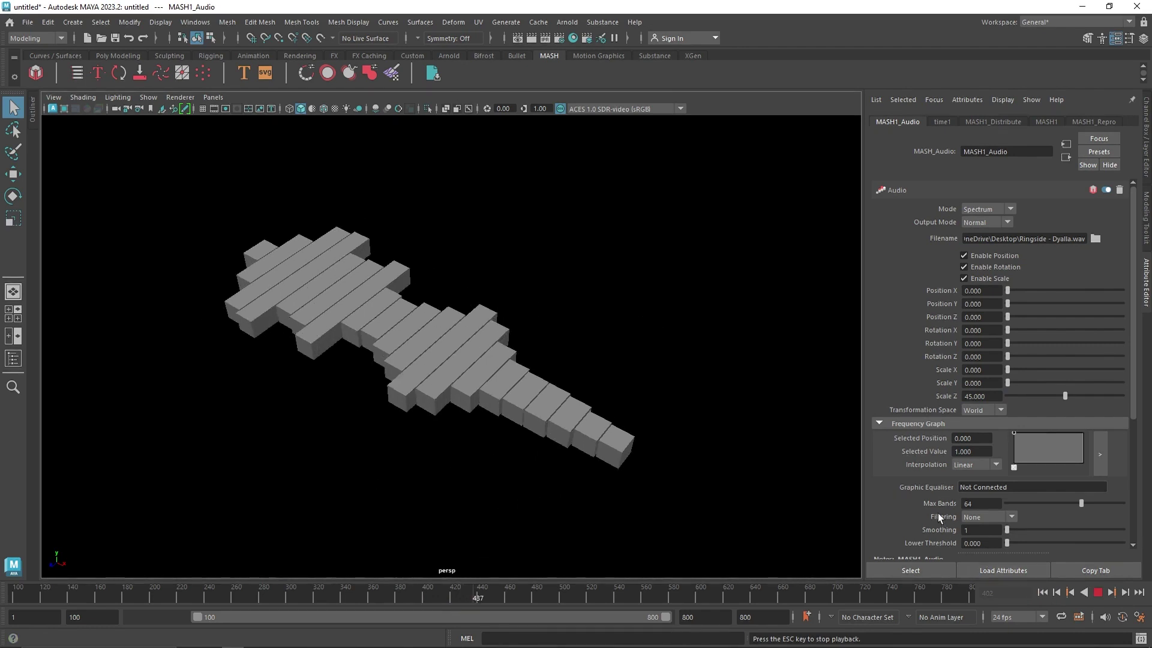
left_click(1097, 593)
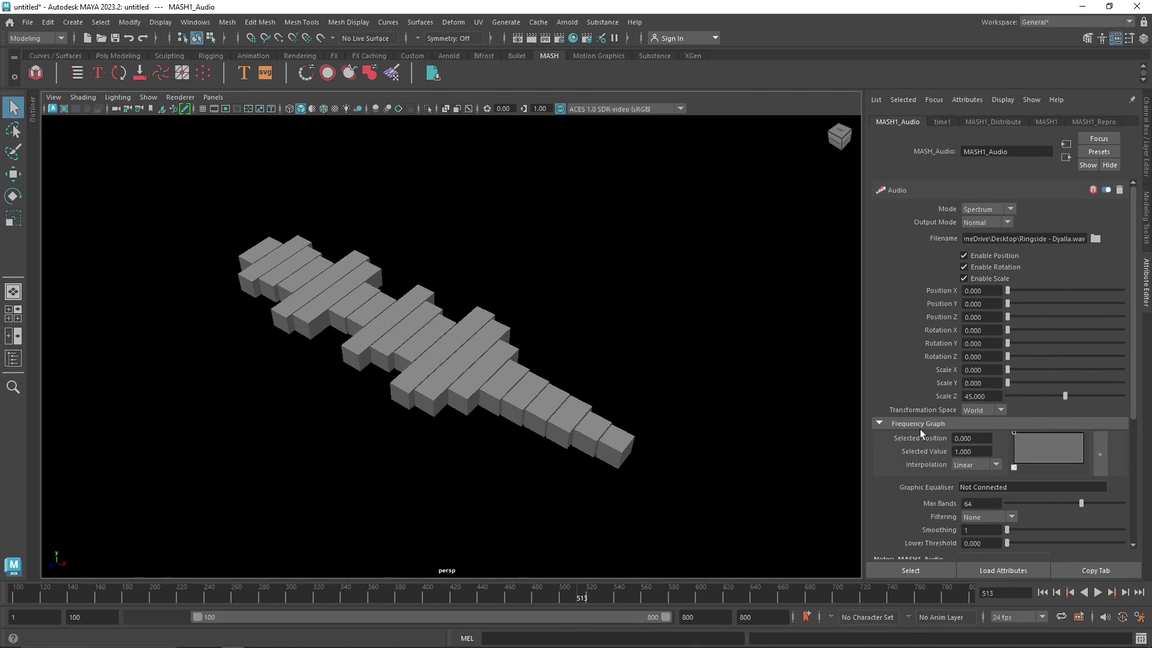
Open the enlarged frequency graph and add six points along its upper part to form a shallow, uneven curve.
scroll(913, 426, "down", 2)
left_click(1098, 418)
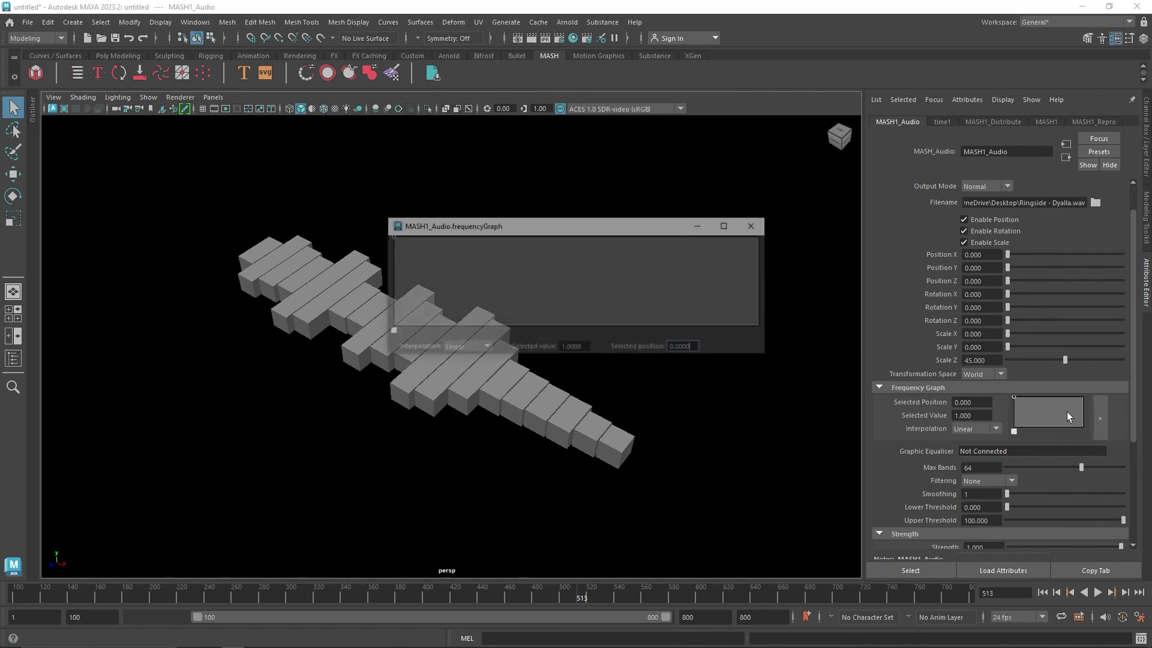
left_click_drag(552, 226, 618, 205)
left_click(564, 236)
left_click(603, 214)
left_click(645, 222)
left_click(708, 204)
left_click(786, 235)
left_click(832, 213)
left_click_drag(832, 211, 829, 207)
left_click_drag(558, 234, 534, 200)
left_click(847, 184)
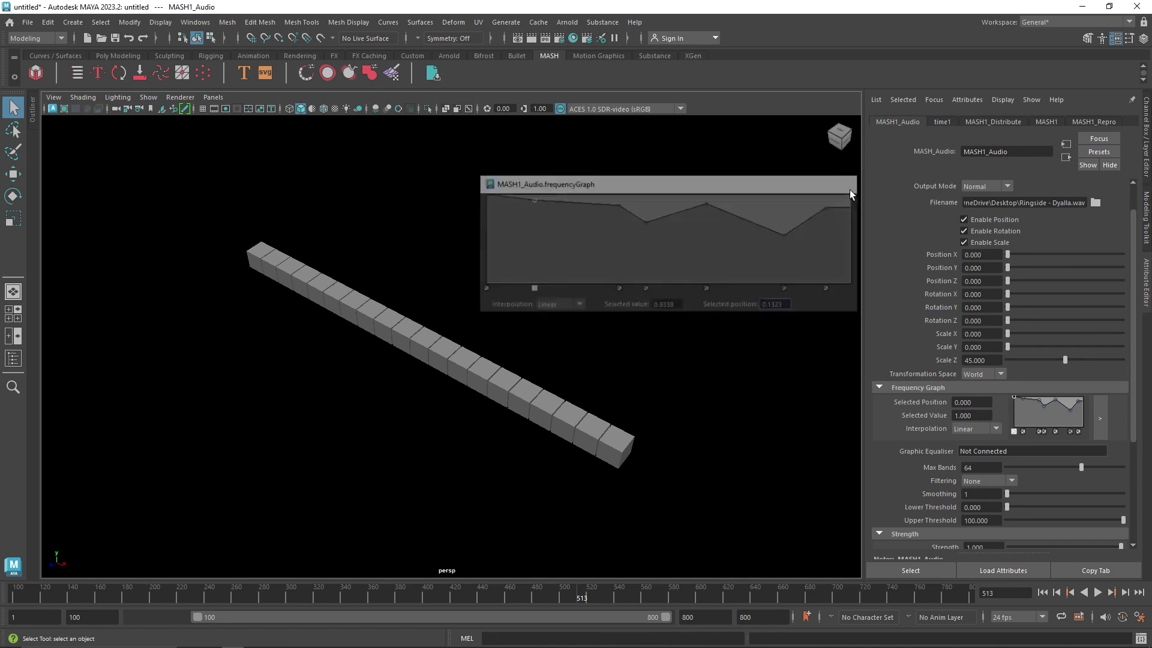
Set the frequency graph's interpolation to Smooth and preview the animation from the start of the playback range.
left_click(974, 428)
left_click(972, 446)
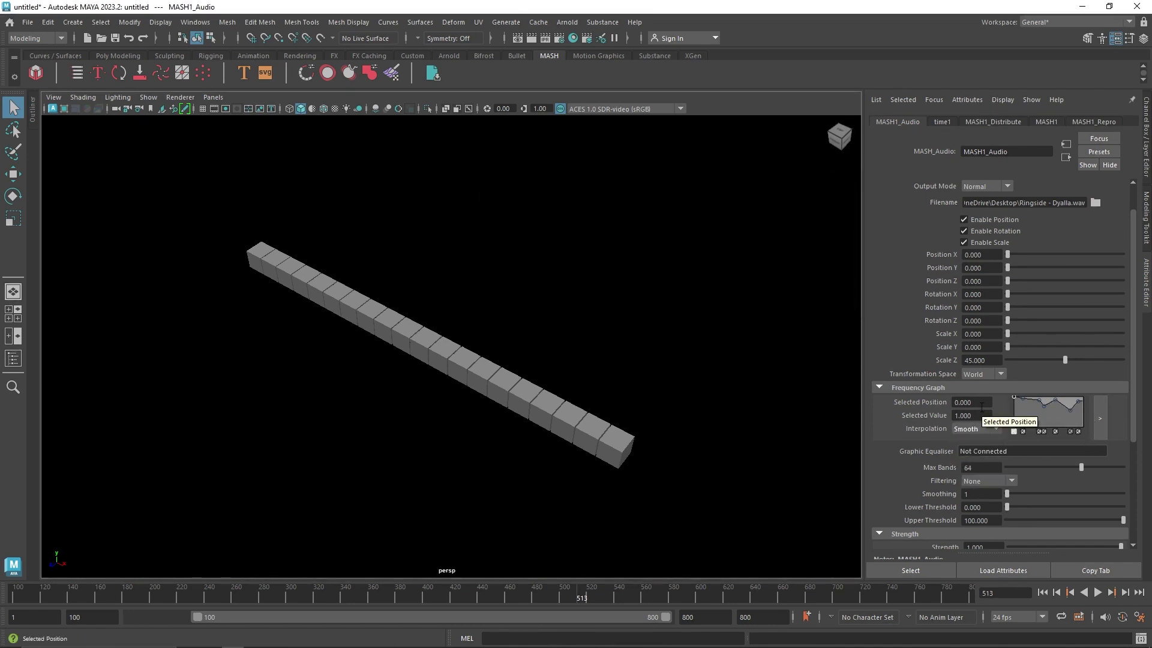
left_click(1098, 592)
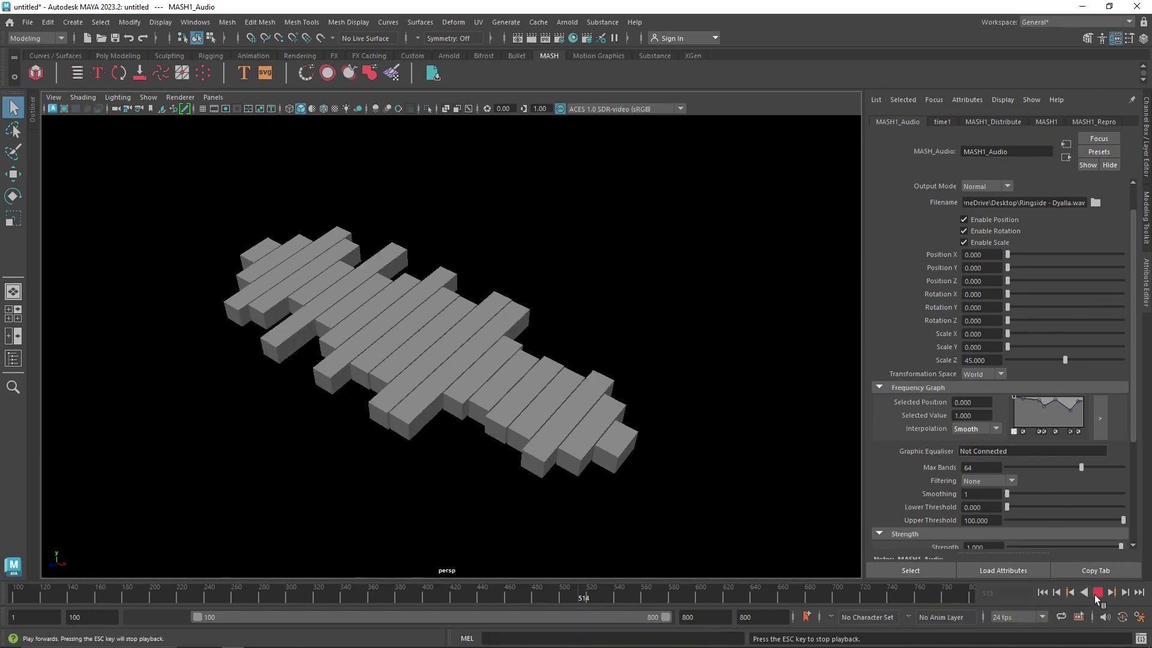
left_click(1044, 592)
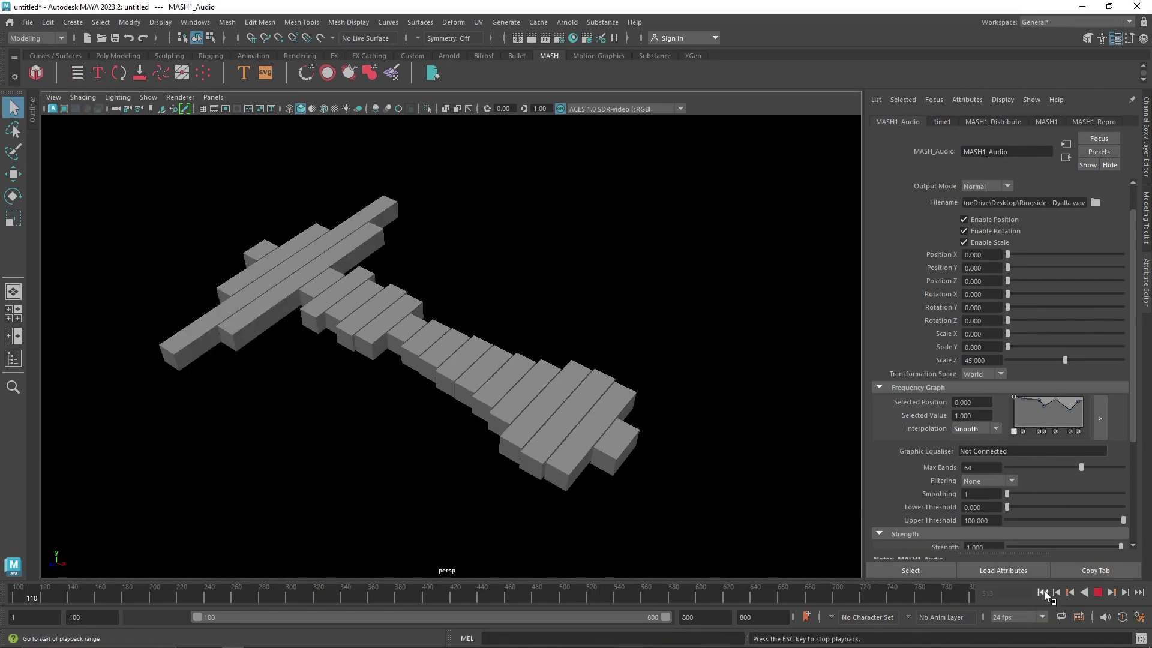
left_click(1102, 592)
Lower four points in the enlarged frequency graph to form two deep dips, and preview the animation.
left_click(1100, 418)
left_click_drag(615, 203, 610, 282)
left_click_drag(707, 204, 709, 214)
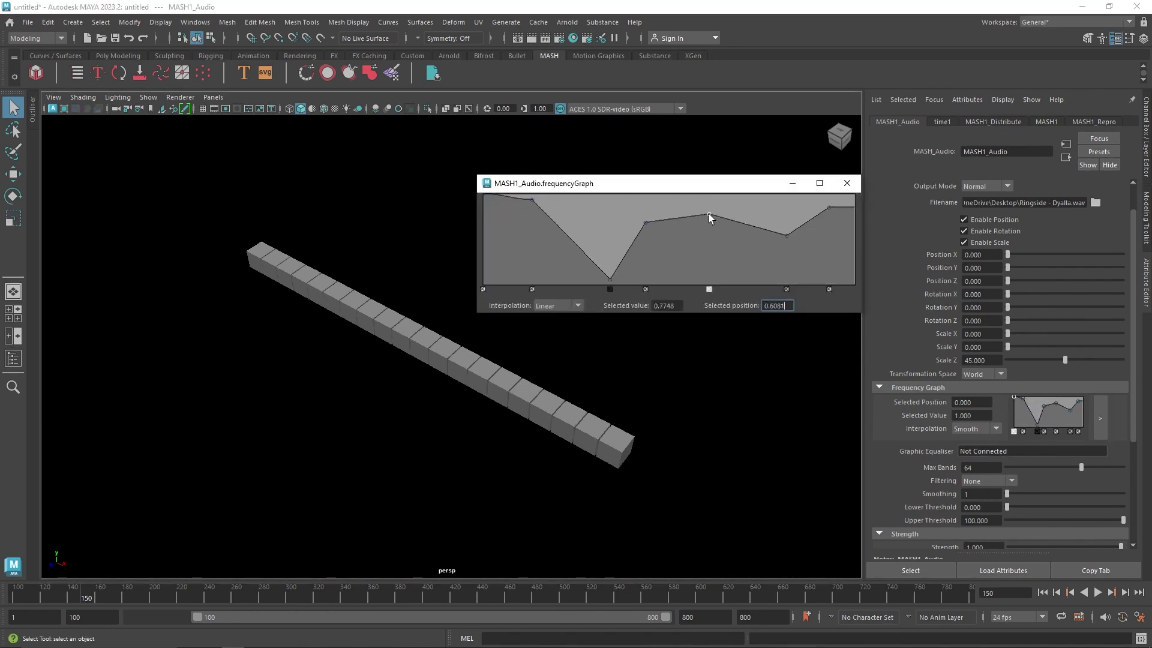
left_click_drag(787, 237, 782, 276)
left_click_drag(532, 199, 535, 219)
left_click(846, 183)
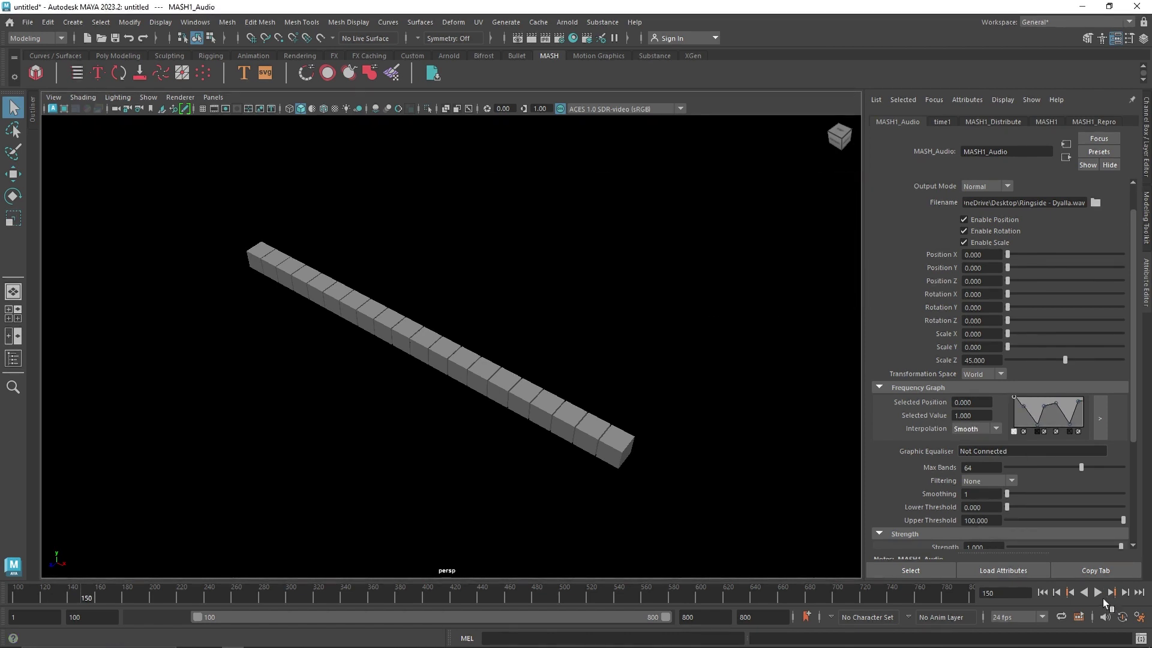
left_click(1098, 593)
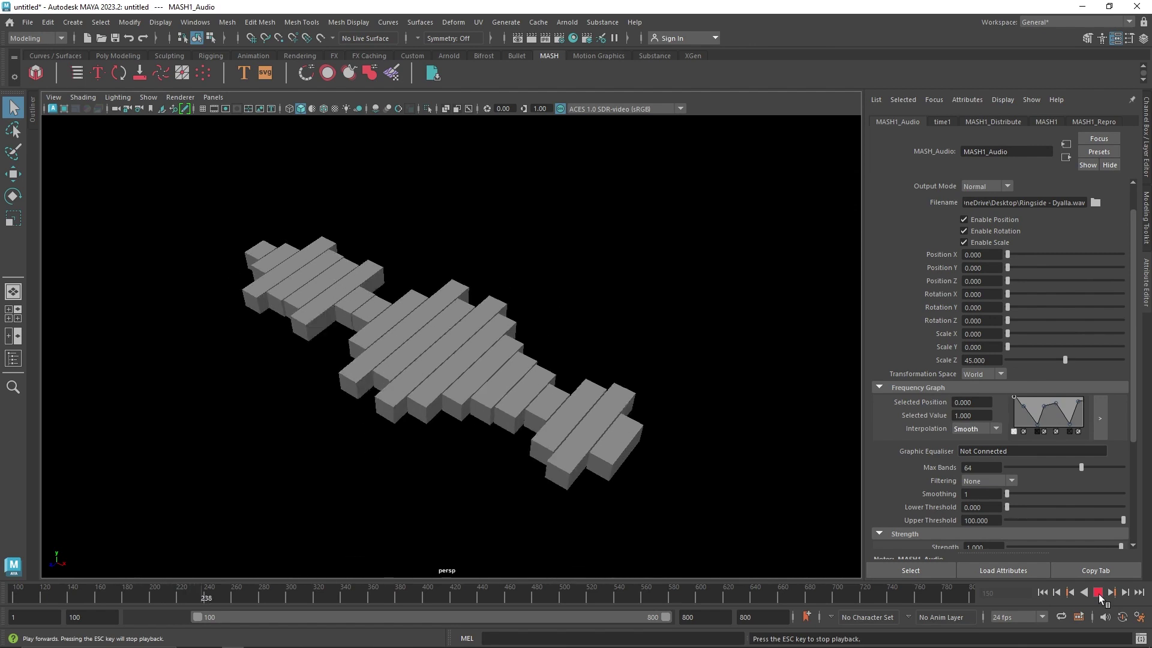
left_click(1098, 593)
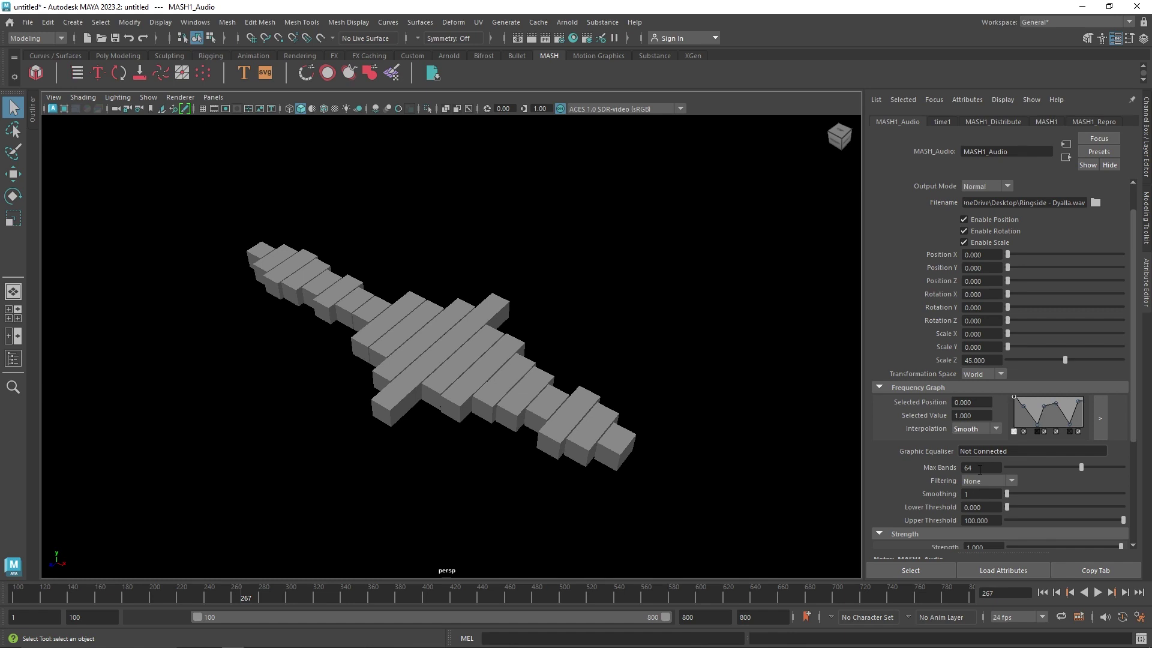
Raise the Audio node's Max Bands to 100 and on to 150, and play the animation to check the response.
left_click(979, 469)
type("100")
key("Return")
type("150")
key("Return")
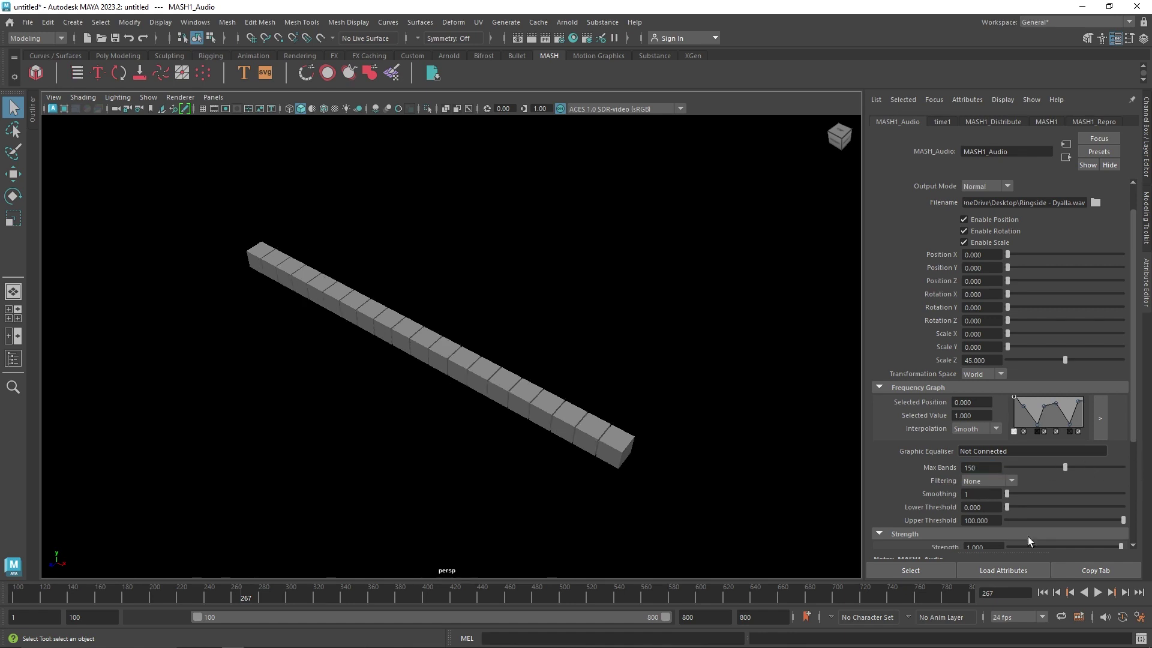
left_click(1097, 592)
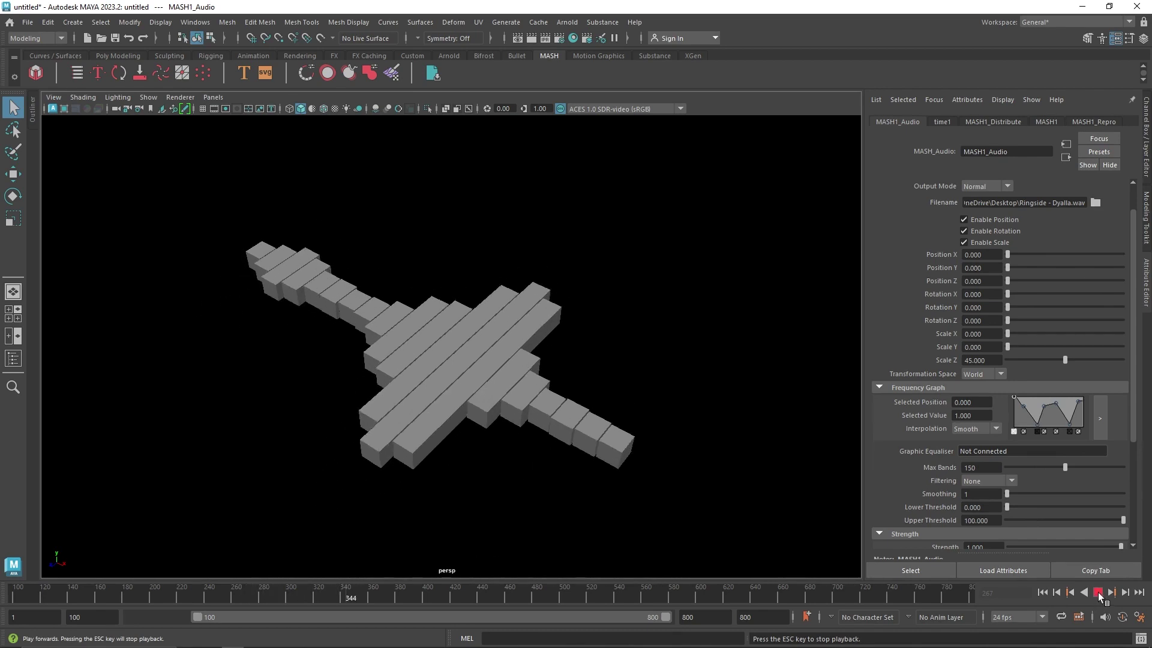
left_click(1097, 592)
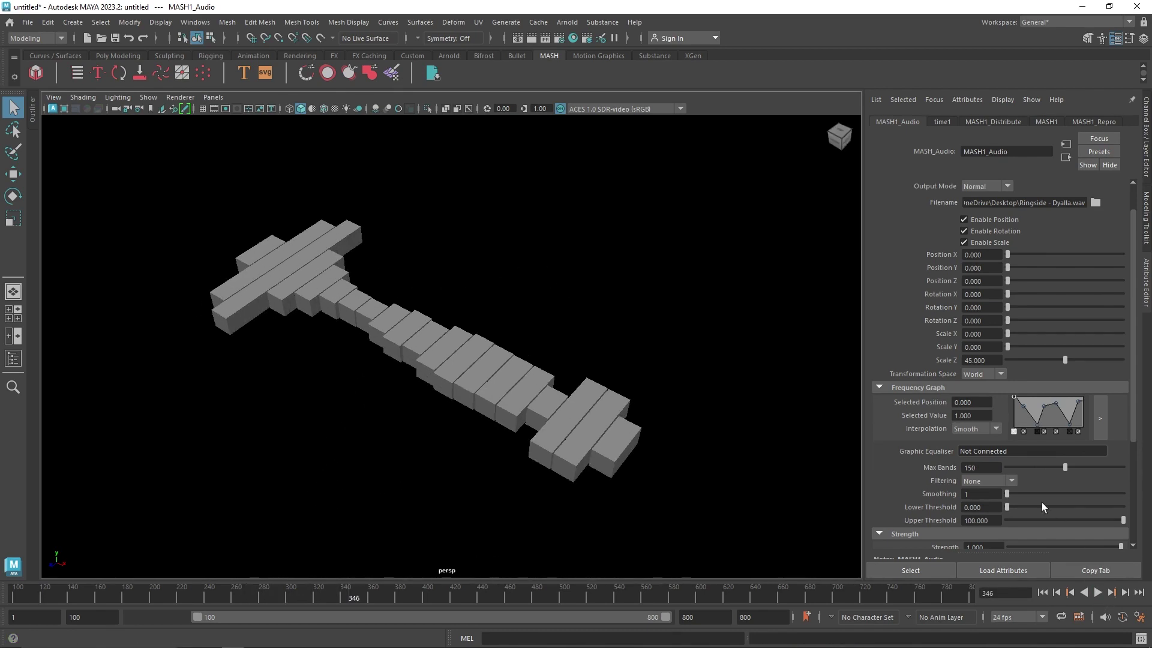
Try the Audio node's Smoothing at 3 during playback, return it to 1, and replay from the start for comparison.
left_click_drag(1017, 494, 1074, 494)
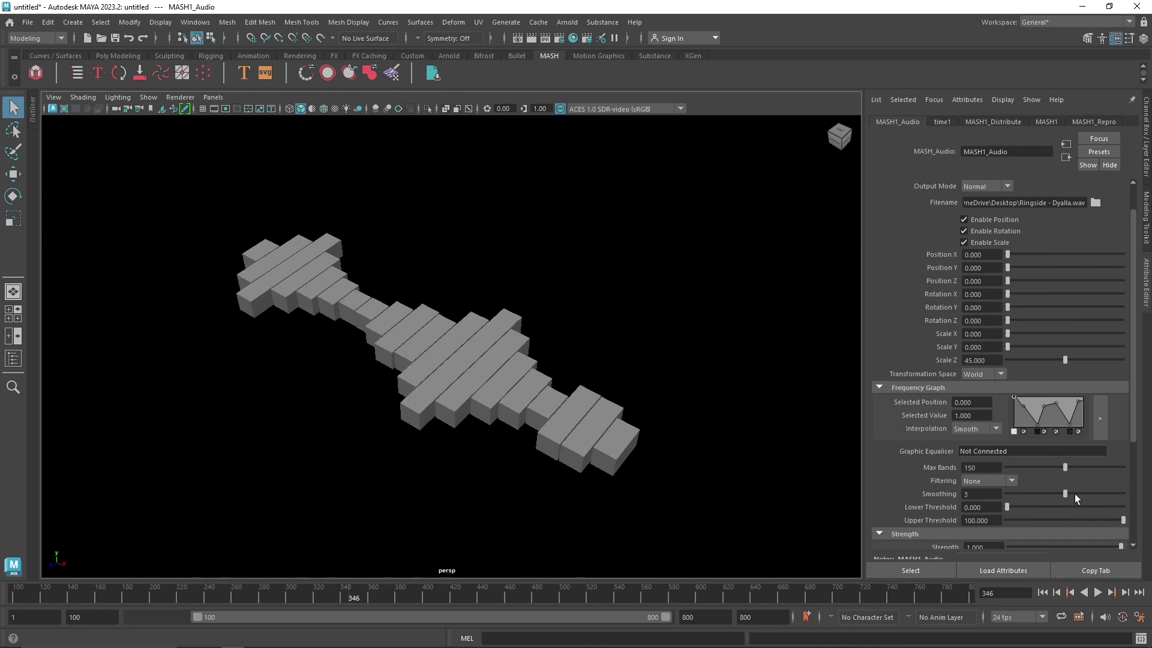
left_click(1097, 592)
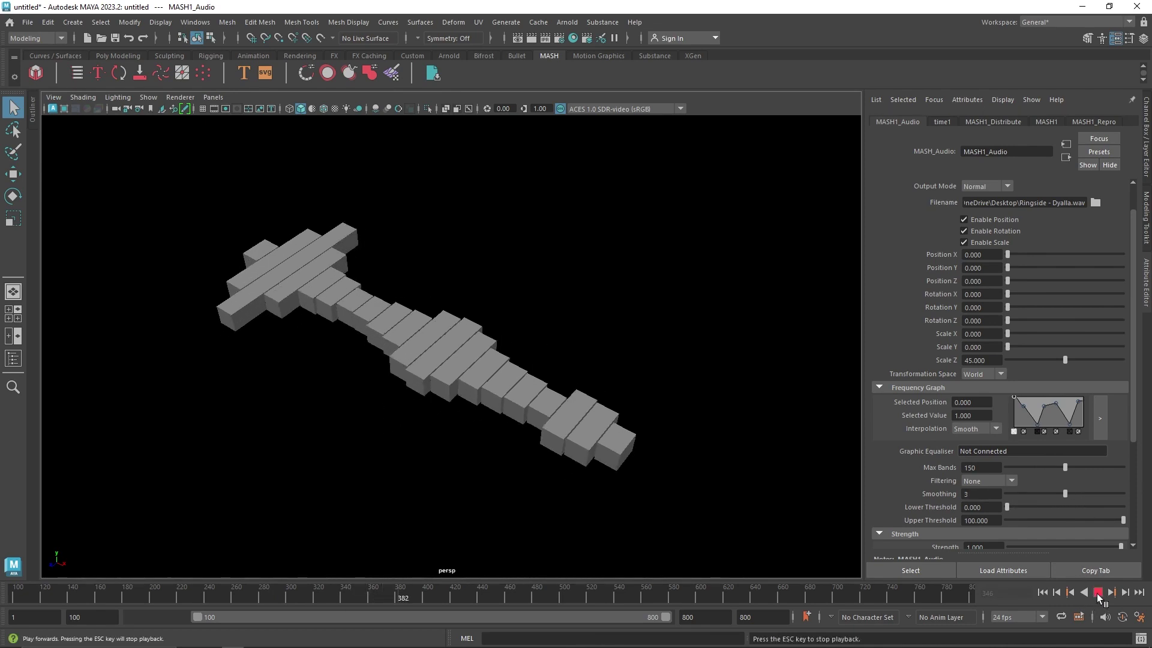
left_click(1097, 592)
left_click(1043, 593)
left_click_drag(1065, 493, 1008, 494)
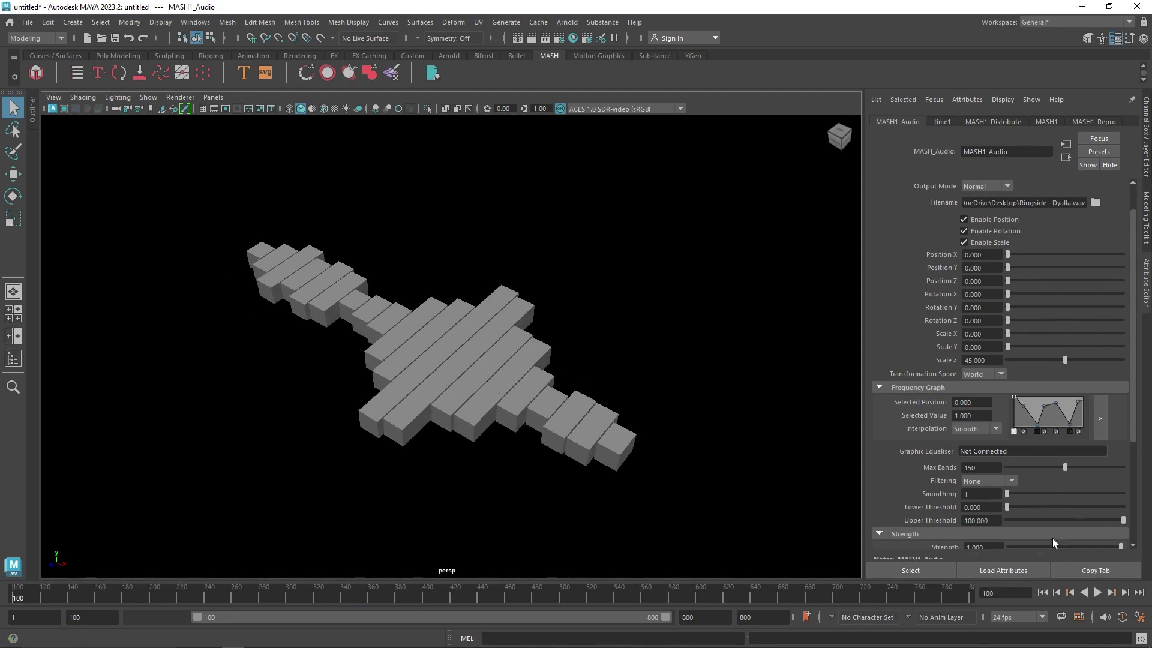
left_click(1097, 593)
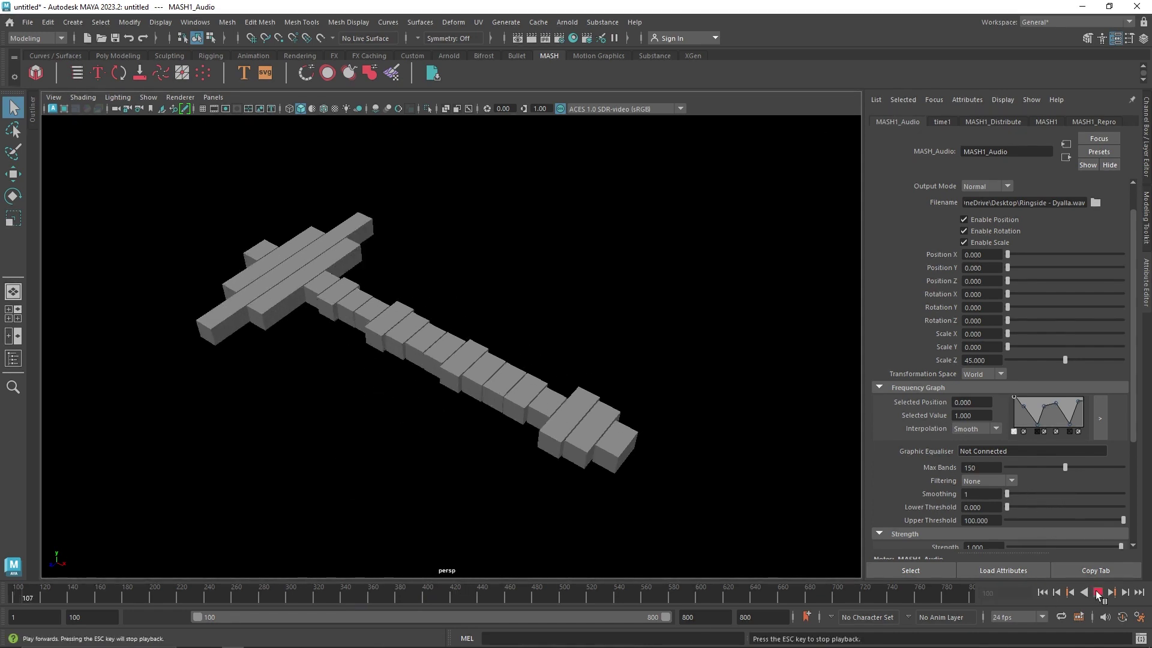
Set the Distribute node's Number of Points to 60 and its Distance X to 60.
left_click(995, 122)
left_click_drag(1034, 210, 1080, 210)
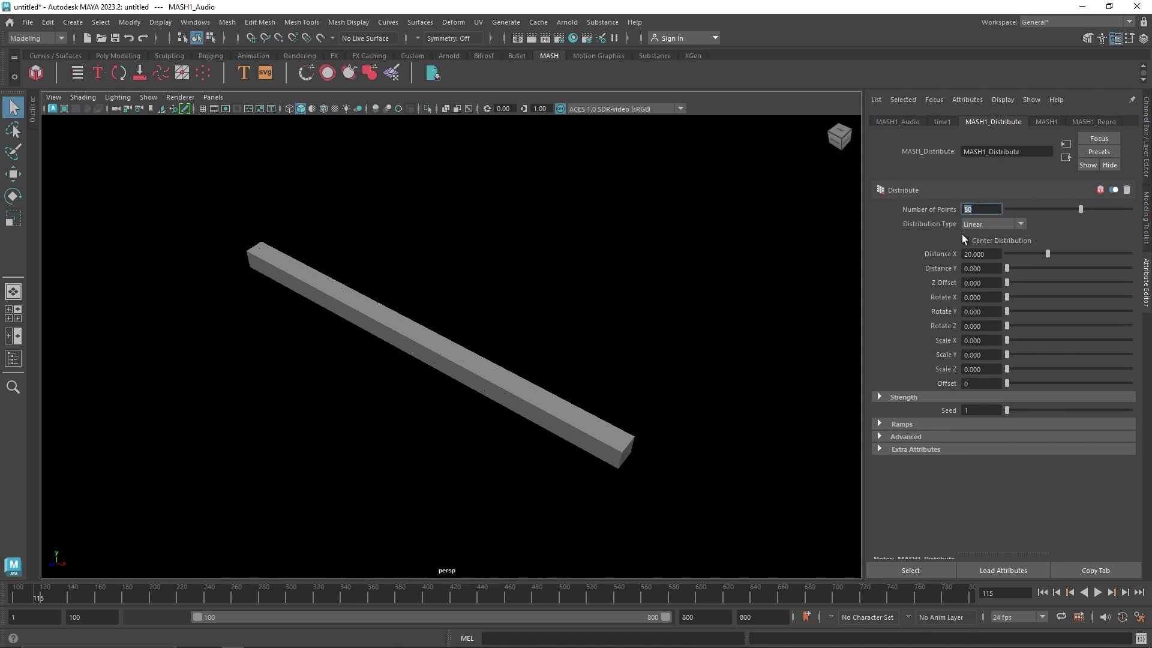
left_click(981, 283)
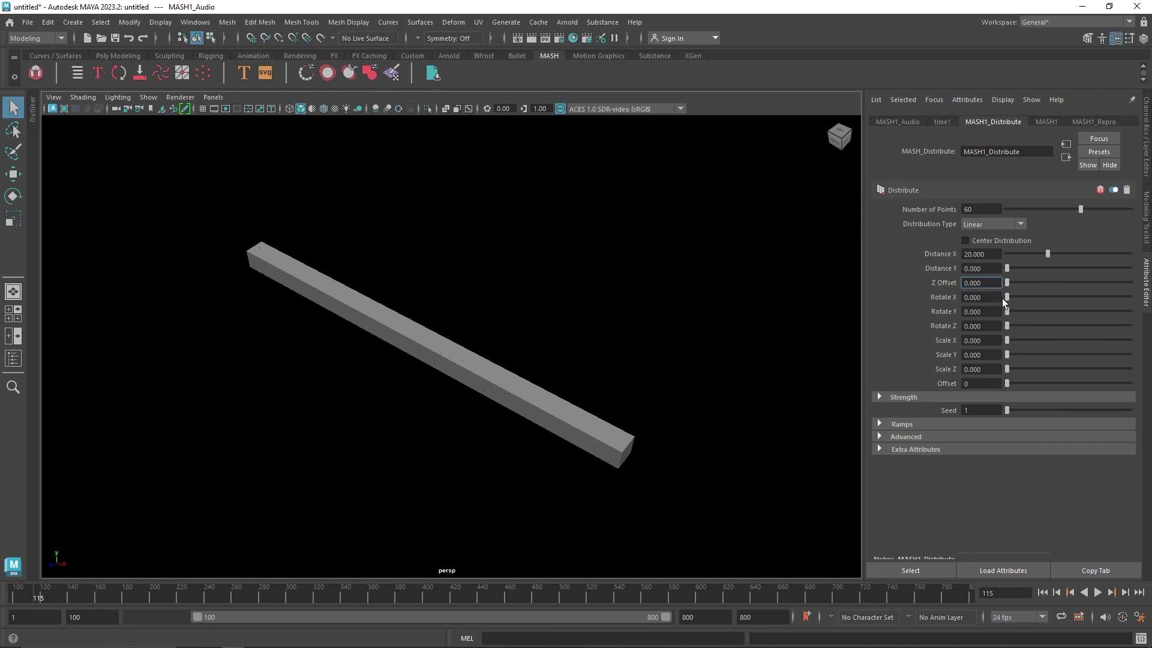
left_click(1043, 122)
left_click(984, 120)
left_click_drag(1043, 258, 1143, 264)
Select the source cube pCube1 and scale it down in X and Y into a thin block elongated along Z.
left_click_drag(702, 319, 472, 332, "alt")
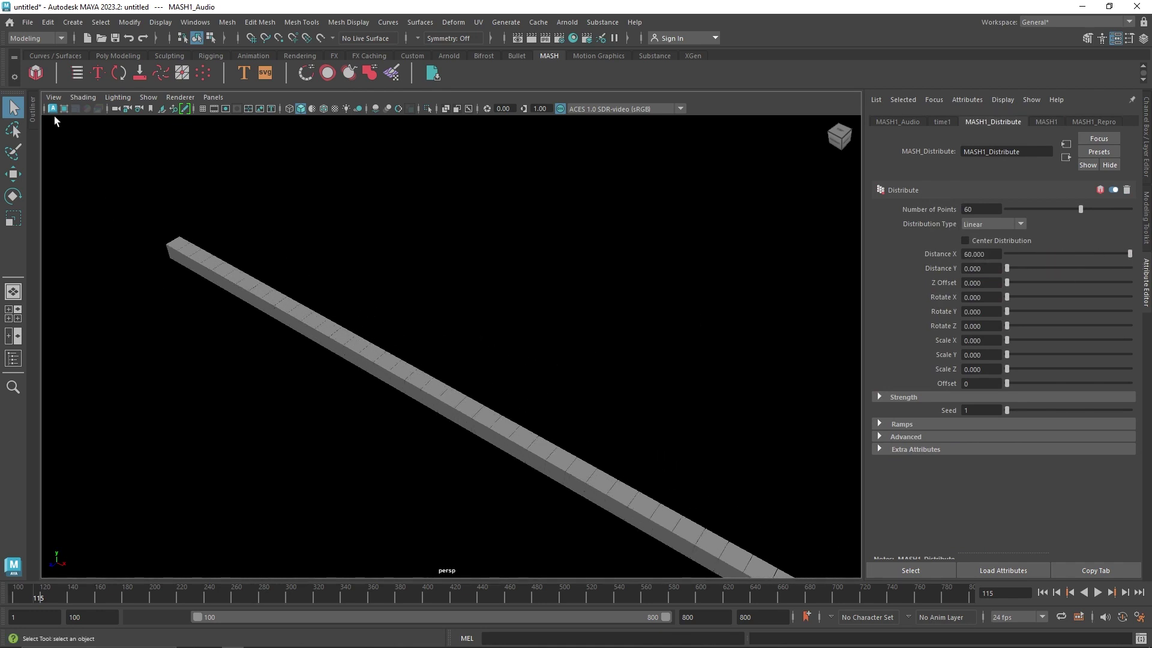
left_click(33, 114)
left_click(69, 181)
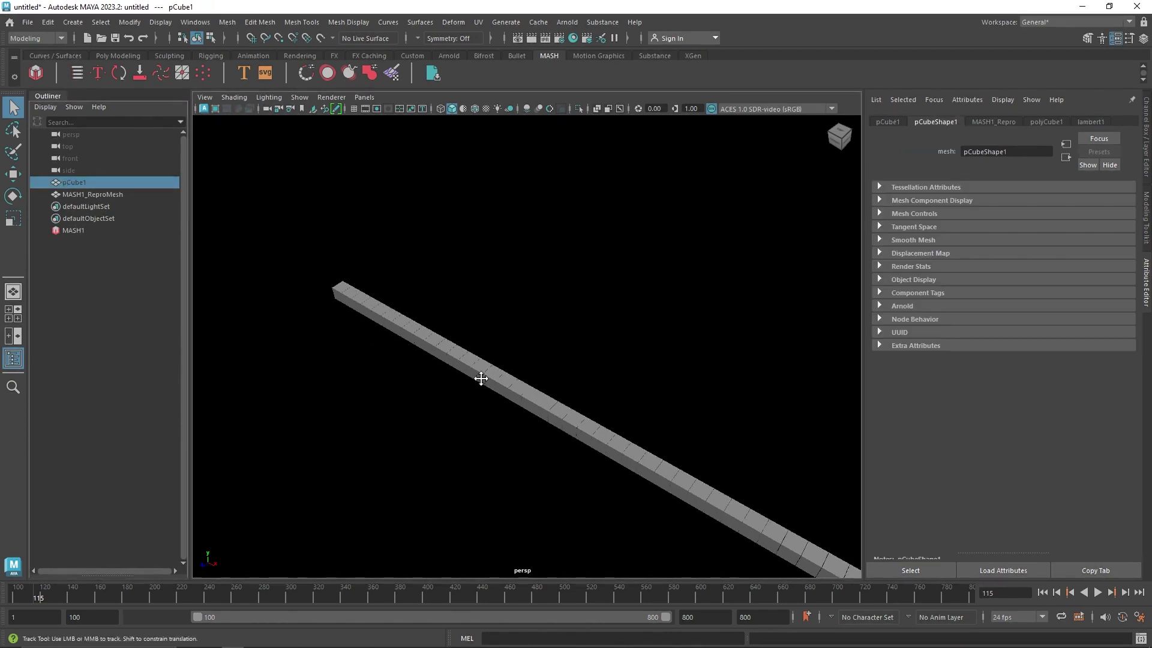
left_click_drag(483, 379, 503, 364, "alt")
key("r")
left_click_drag(346, 263, 304, 250)
left_click_drag(298, 204, 306, 237)
key("f")
scroll(456, 336, "down", 8)
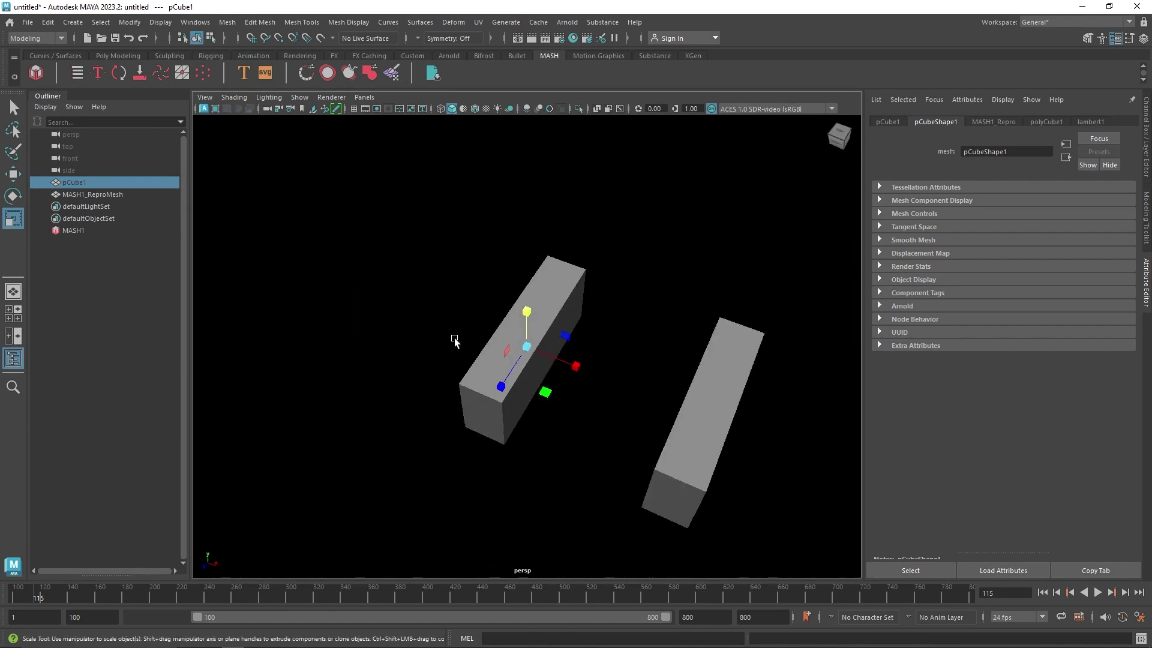
Set the Distance X of the MASH1 network's Distribute node to 14 to bring the blocks together.
left_click(73, 231)
left_click(1028, 121)
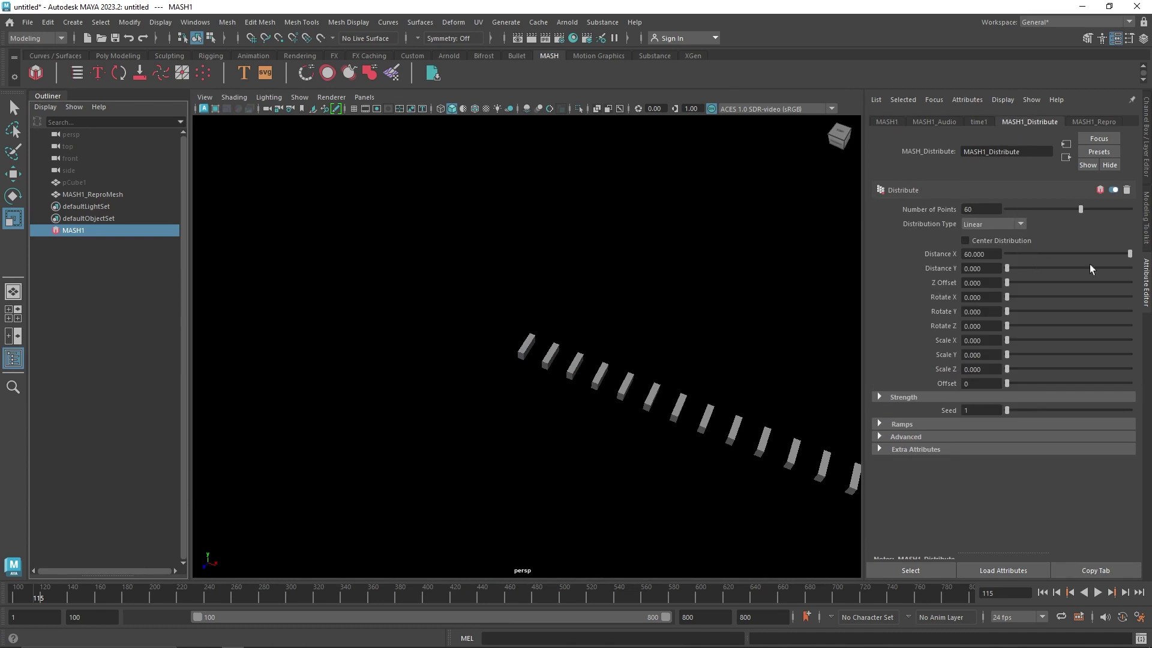
left_click_drag(1124, 253, 931, 252)
type("14")
key("Return")
right_click_drag(581, 383, 435, 371, "alt")
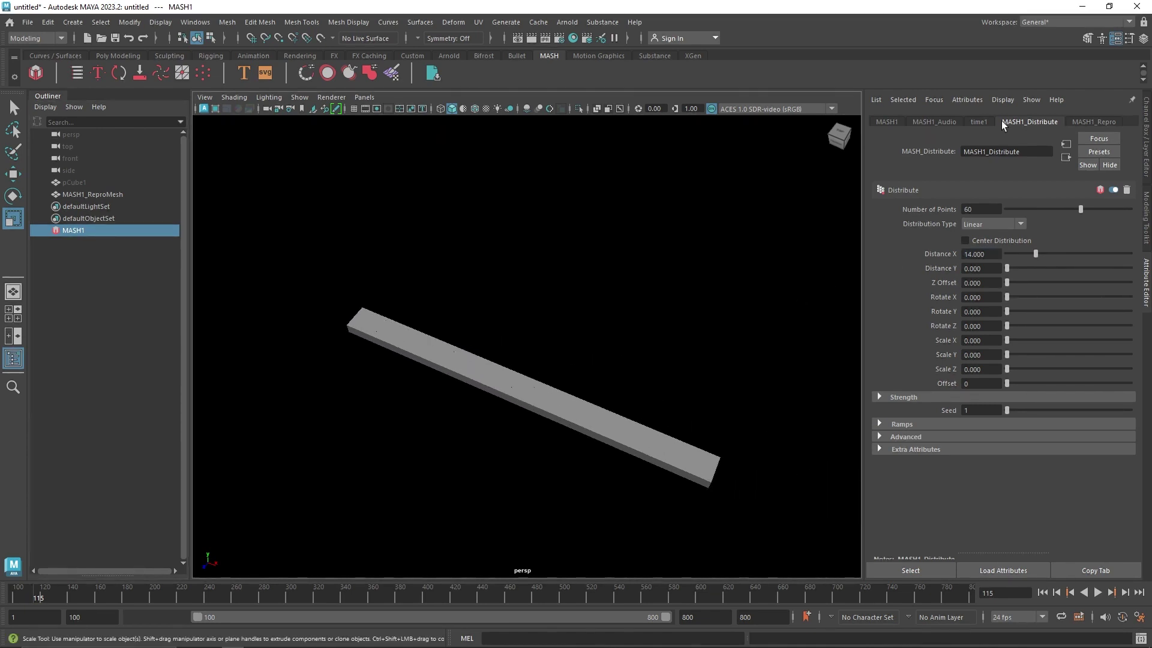
Play the animation and set the Audio node's Smoothing to 3 and Scale Z to about 77.7 during playback.
left_click(934, 122)
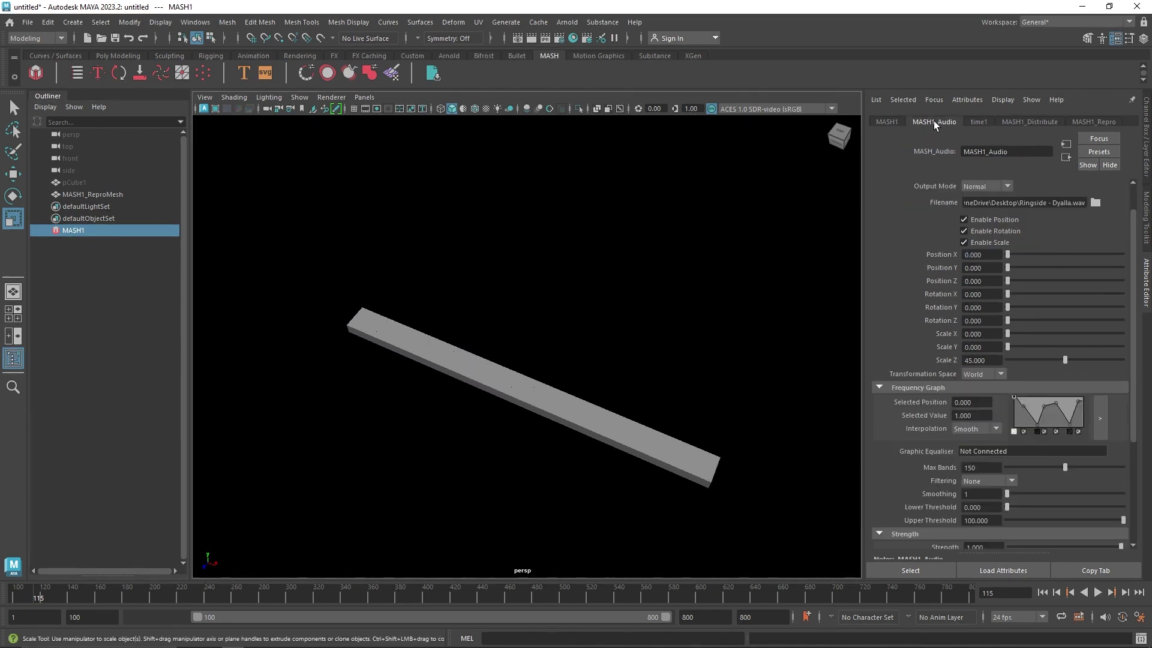
left_click(1097, 593)
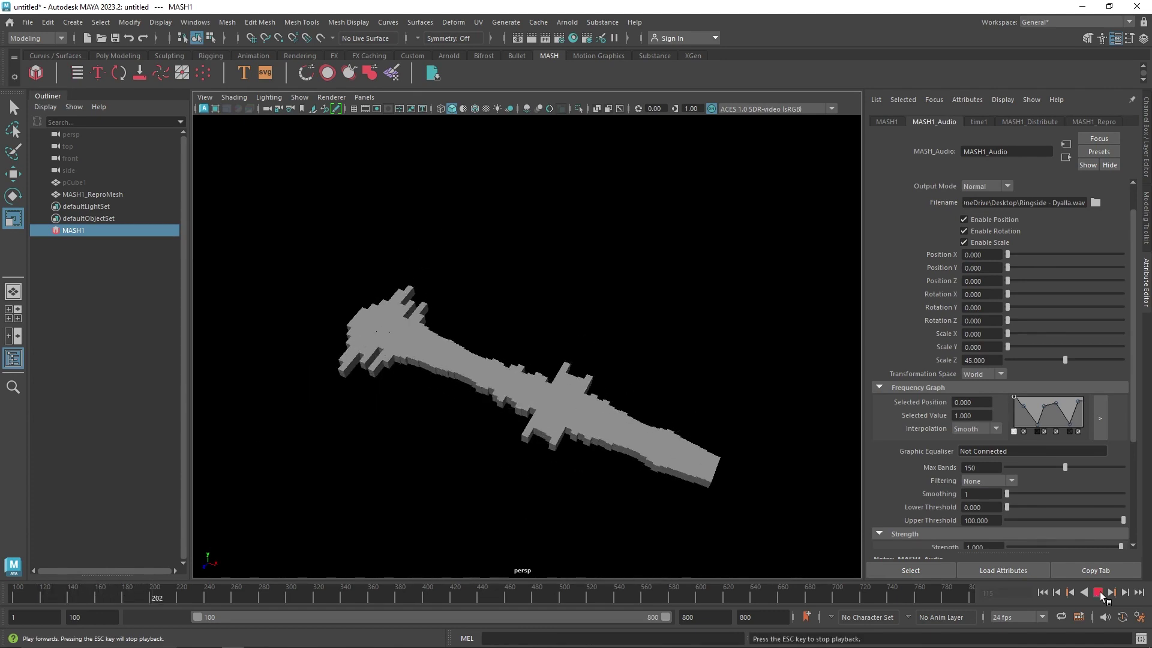
left_click(1059, 497)
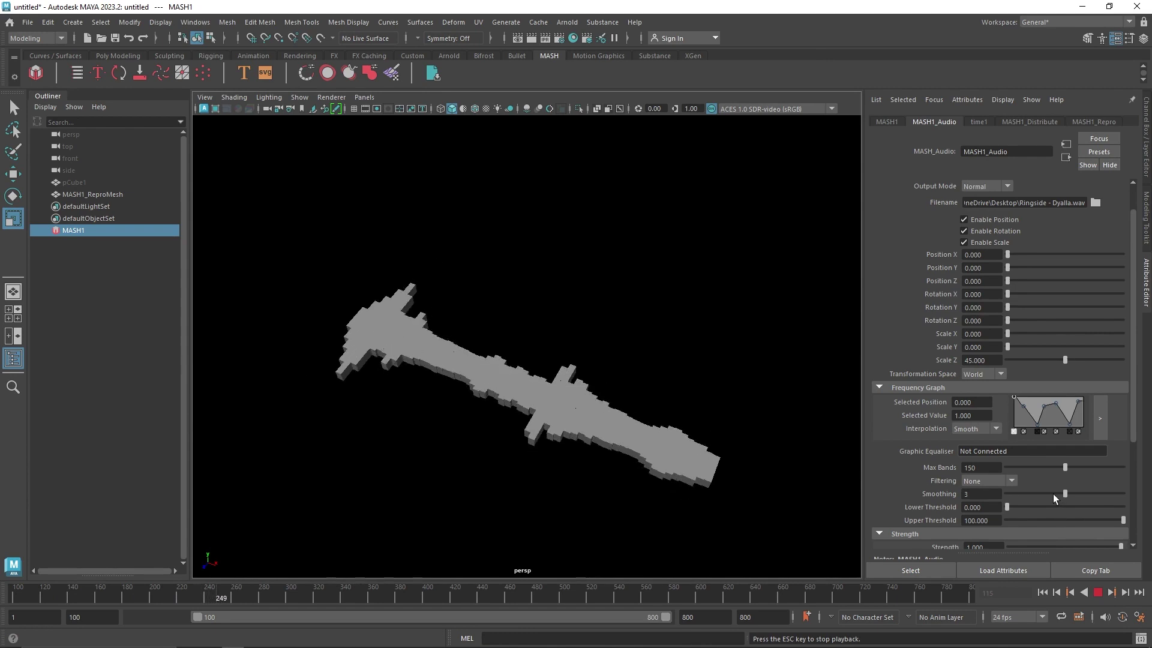
left_click_drag(1065, 360, 1106, 360)
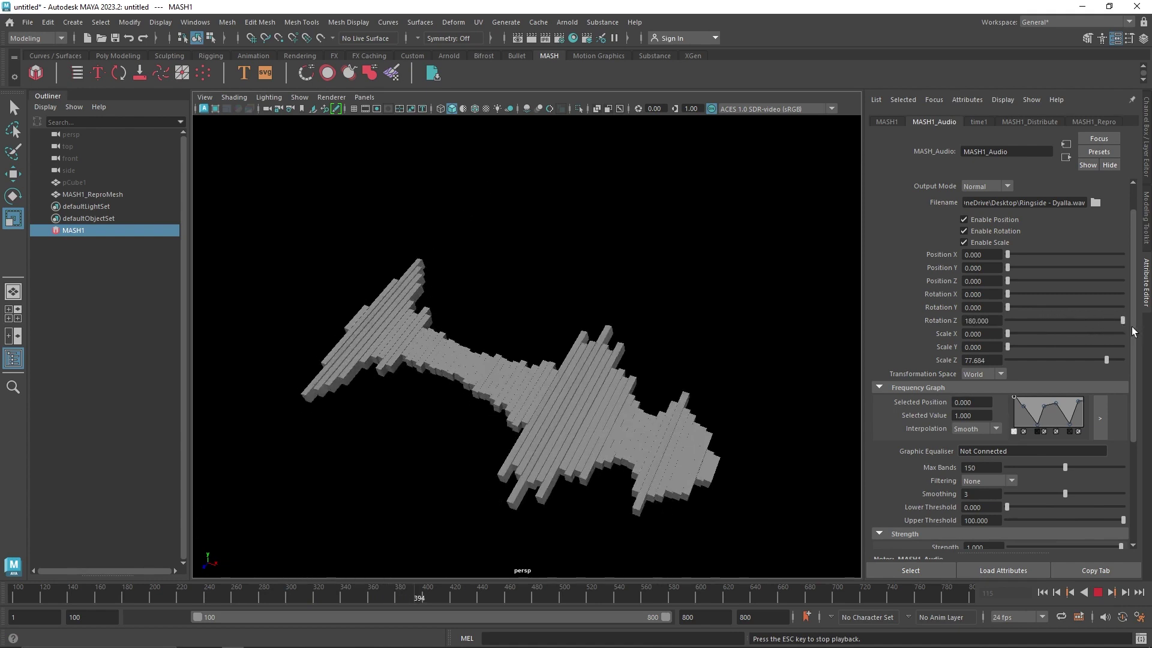
Set the Audio node's Rotation X and Rotation Y to 180, check the motion, and stop playback.
left_click_drag(1008, 308, 1130, 312)
left_click_drag(1008, 294, 1140, 302)
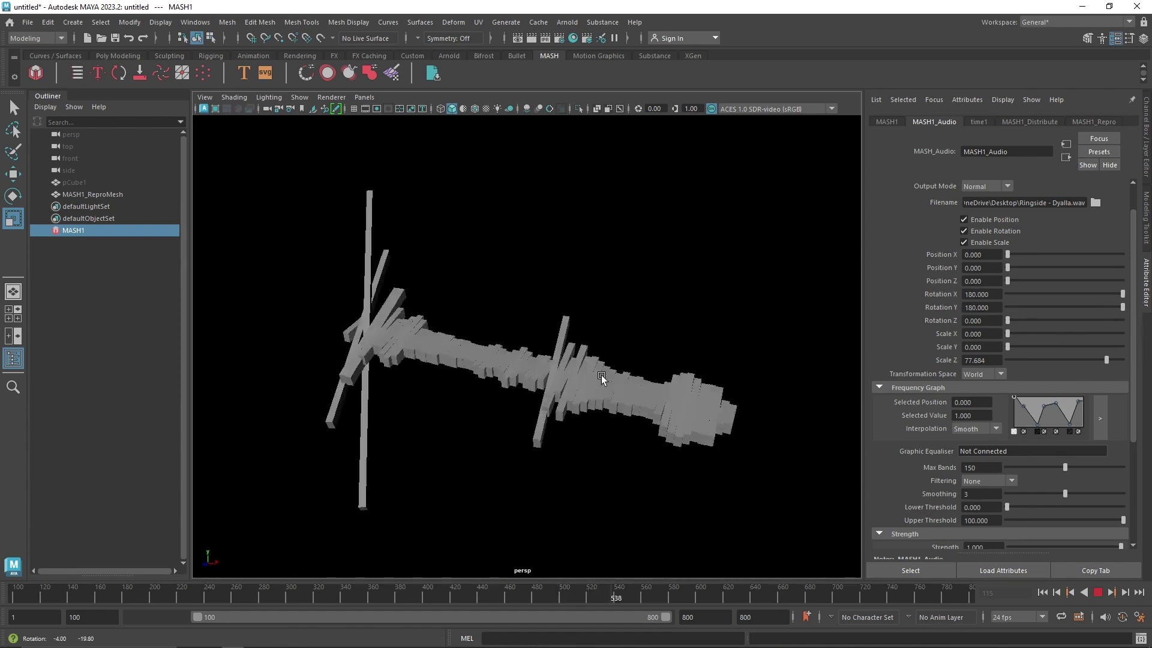
left_click(1098, 592)
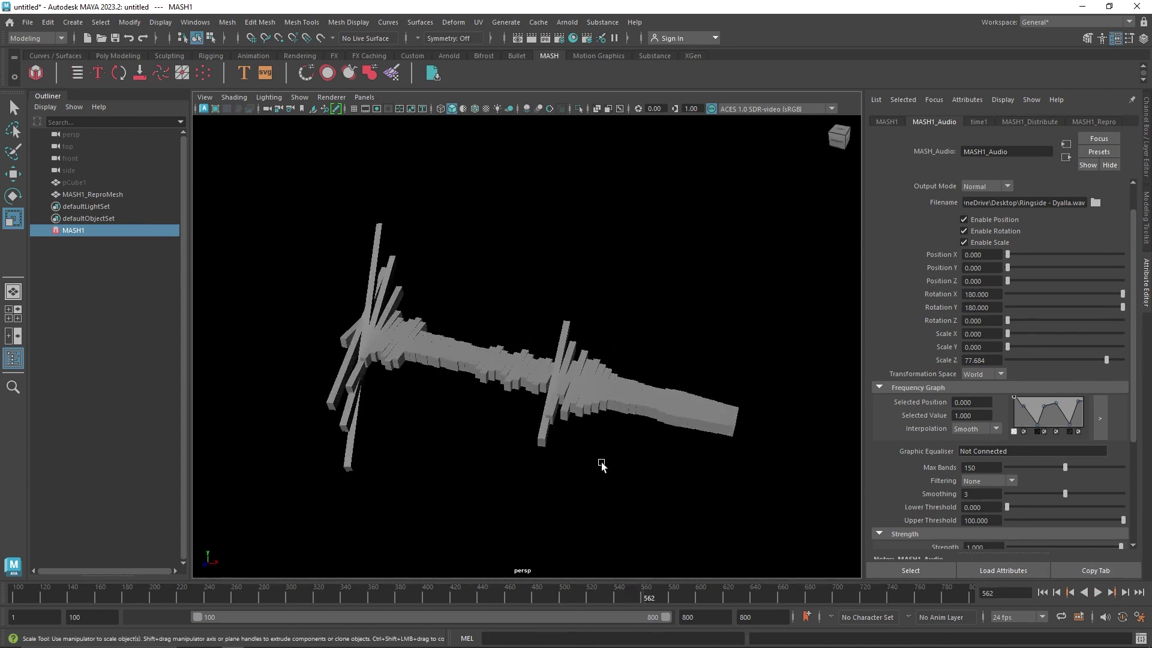
Try lowering the Audio node's Strength, and return it to 1.
scroll(1006, 519, "down", 2)
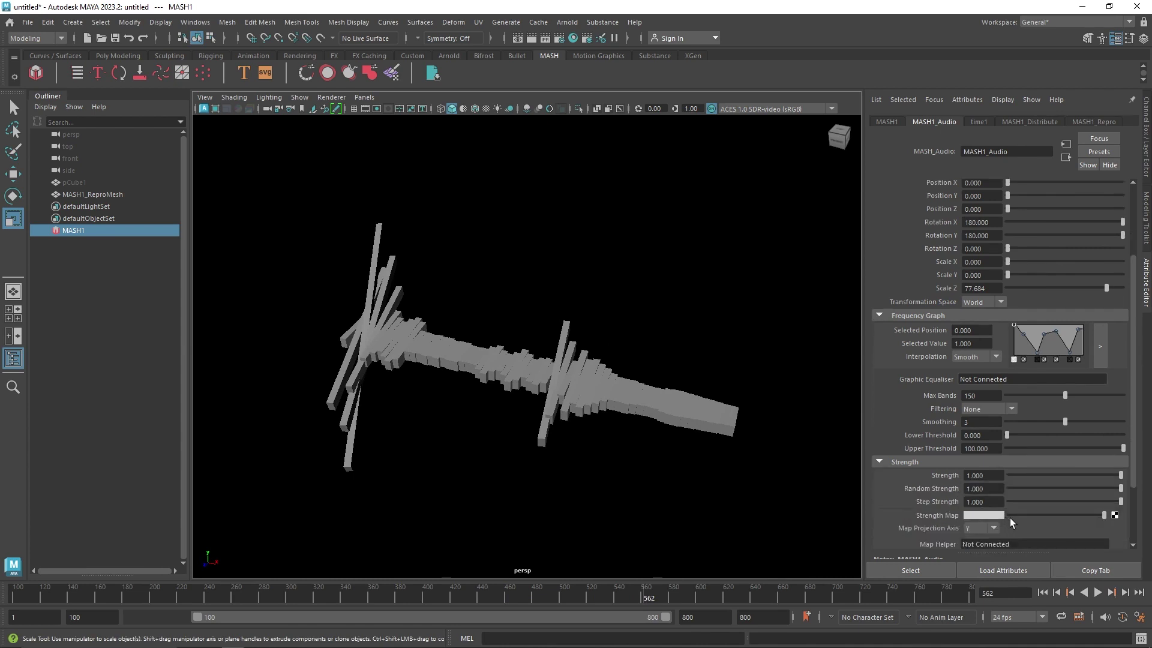
left_click_drag(1119, 476, 963, 470)
left_click_drag(1081, 475, 1149, 490)
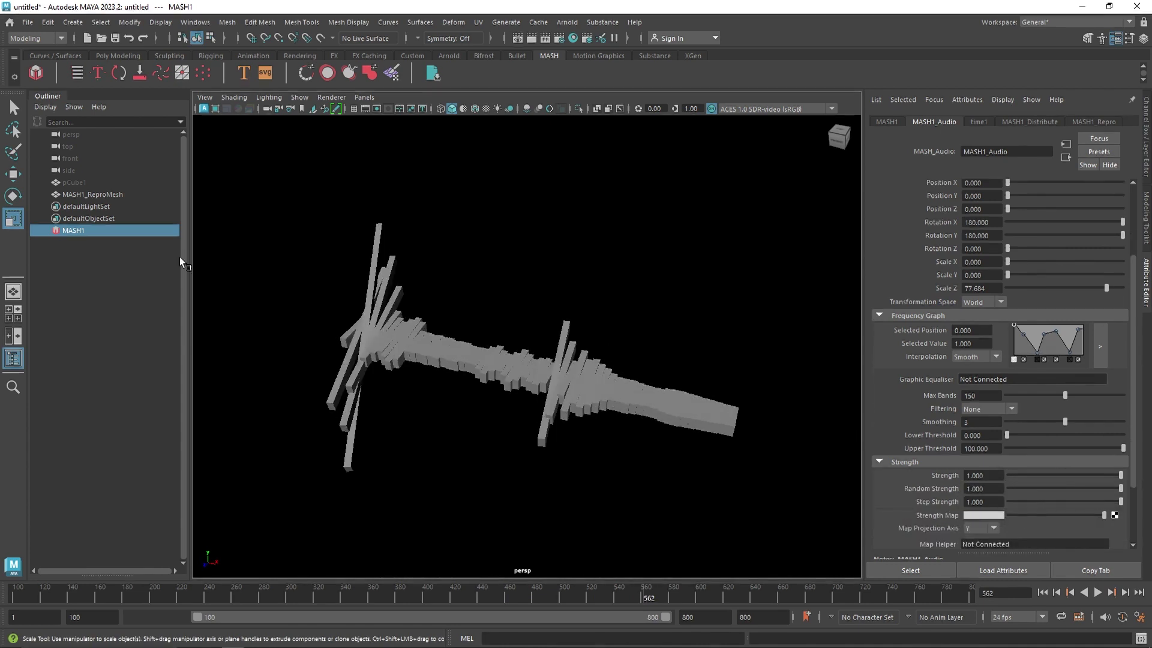
Delete the existing cube and MASH network, and create a new polygon cube with a MASH network.
key("Delete")
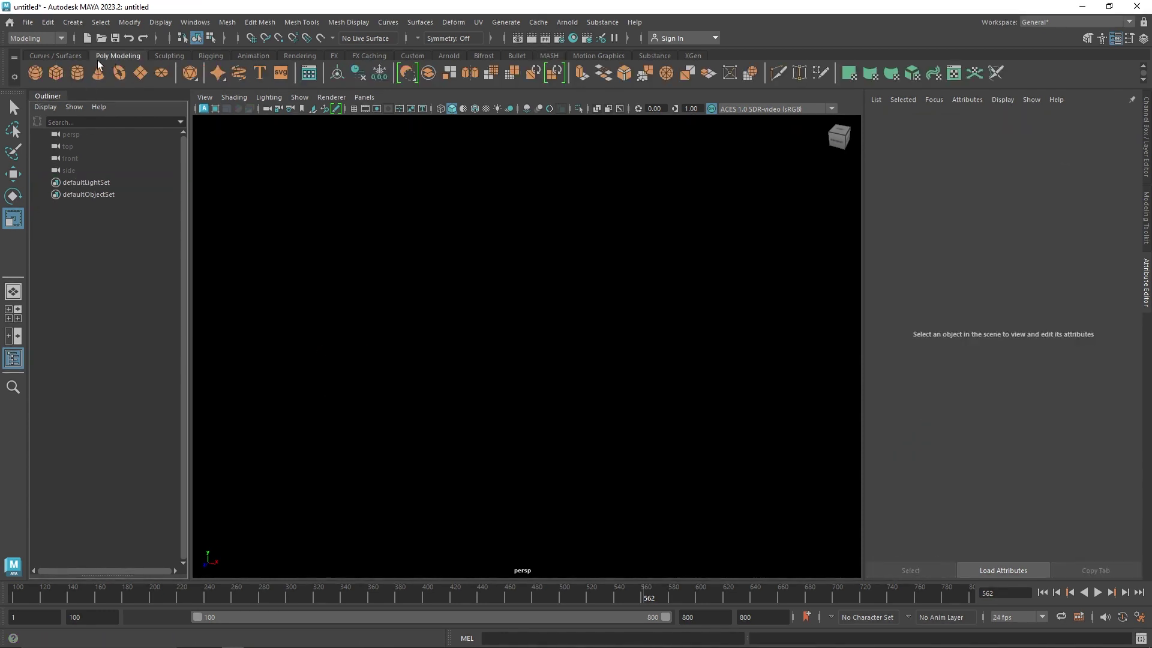
left_click(56, 72)
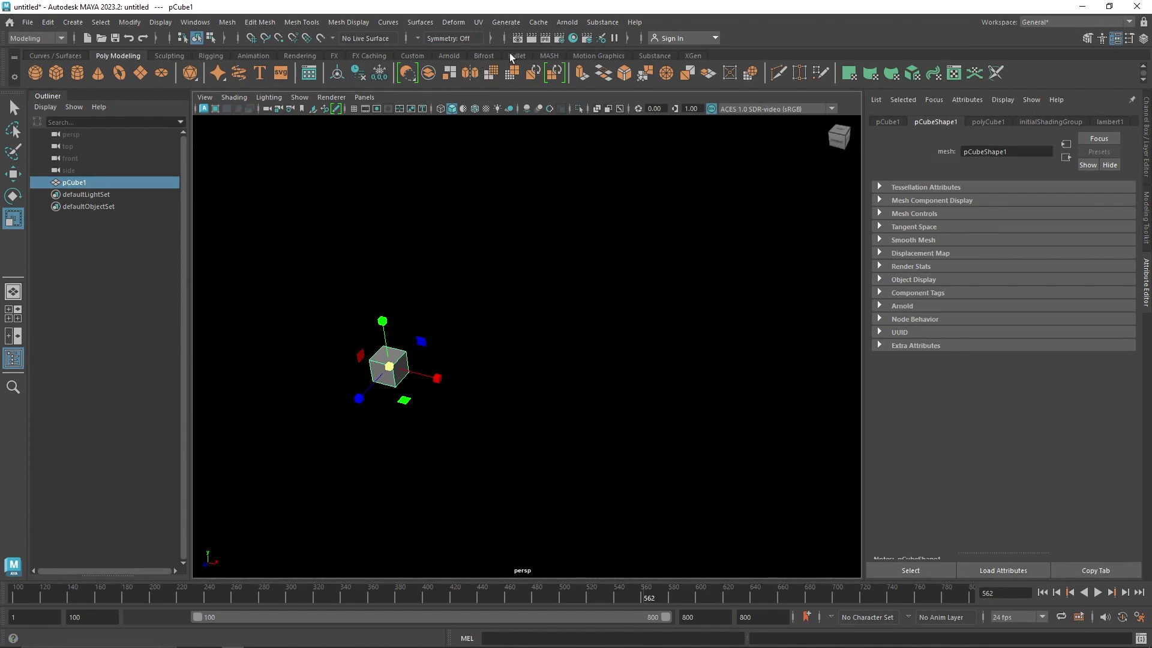
left_click(548, 55)
left_click(36, 73)
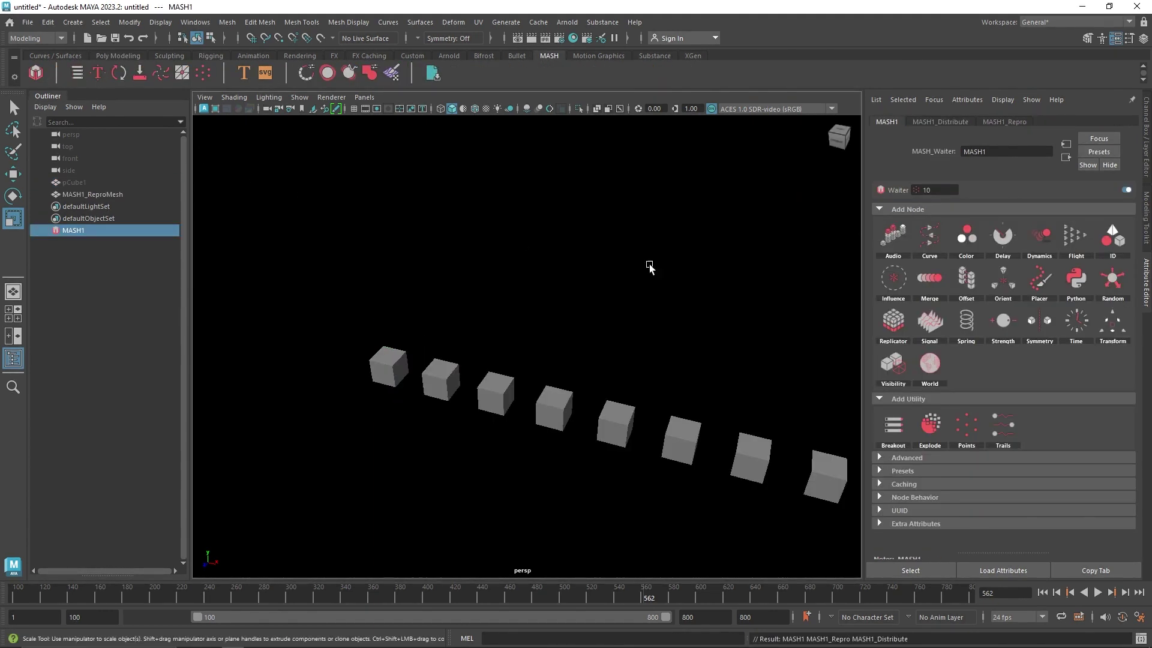
Change the Distribute node's Distribution Type to Grid, with Grid X and Grid Z both set to 6.
left_click(951, 123)
left_click(991, 225)
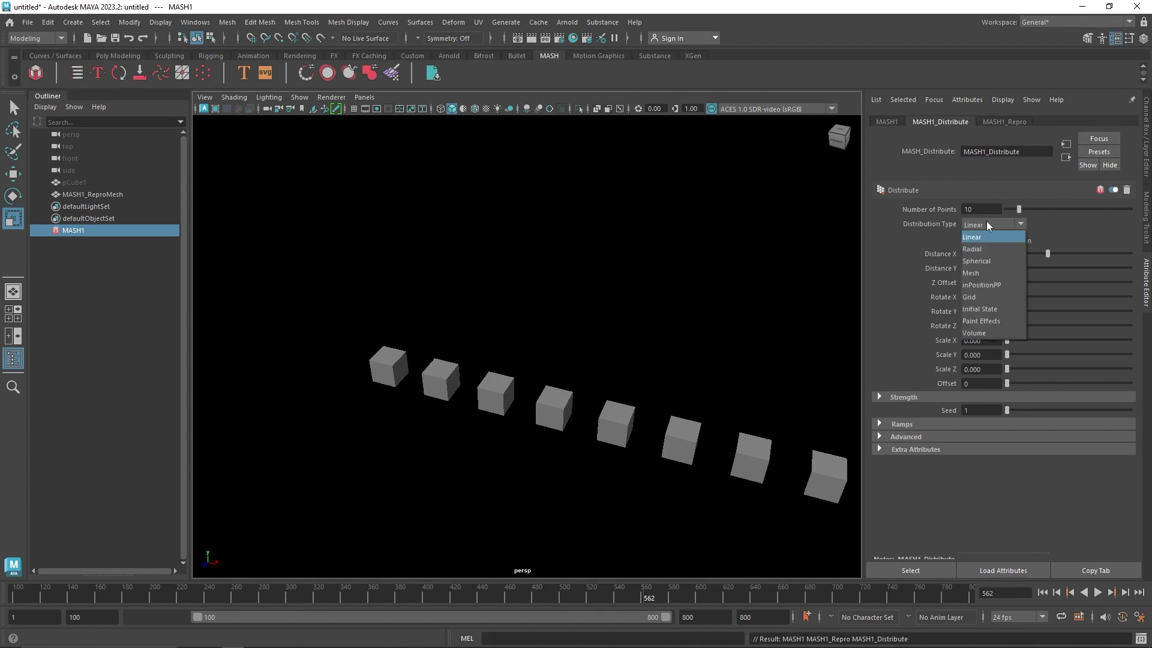
left_click(978, 297)
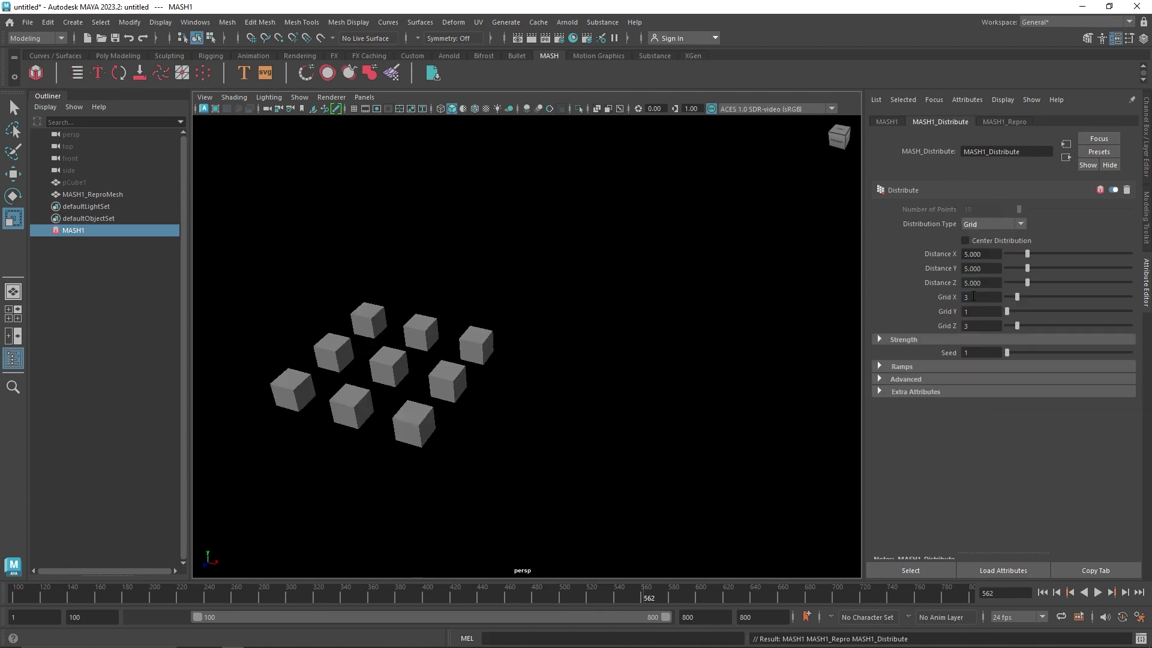
left_click(1033, 297)
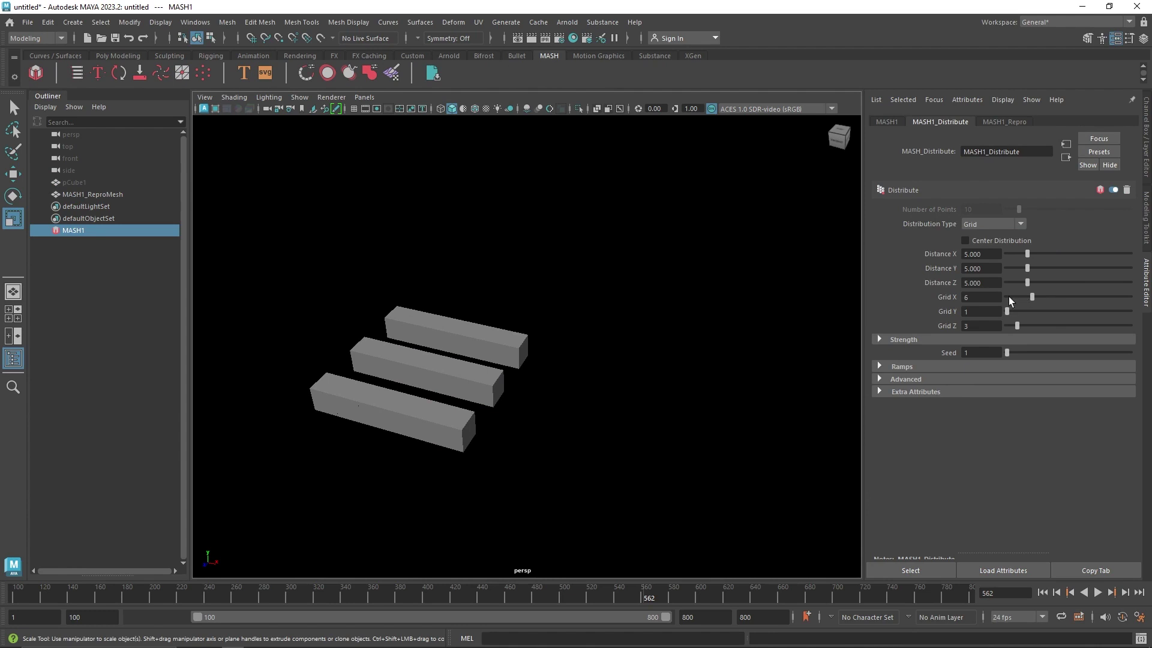
left_click(992, 323)
left_click(999, 312)
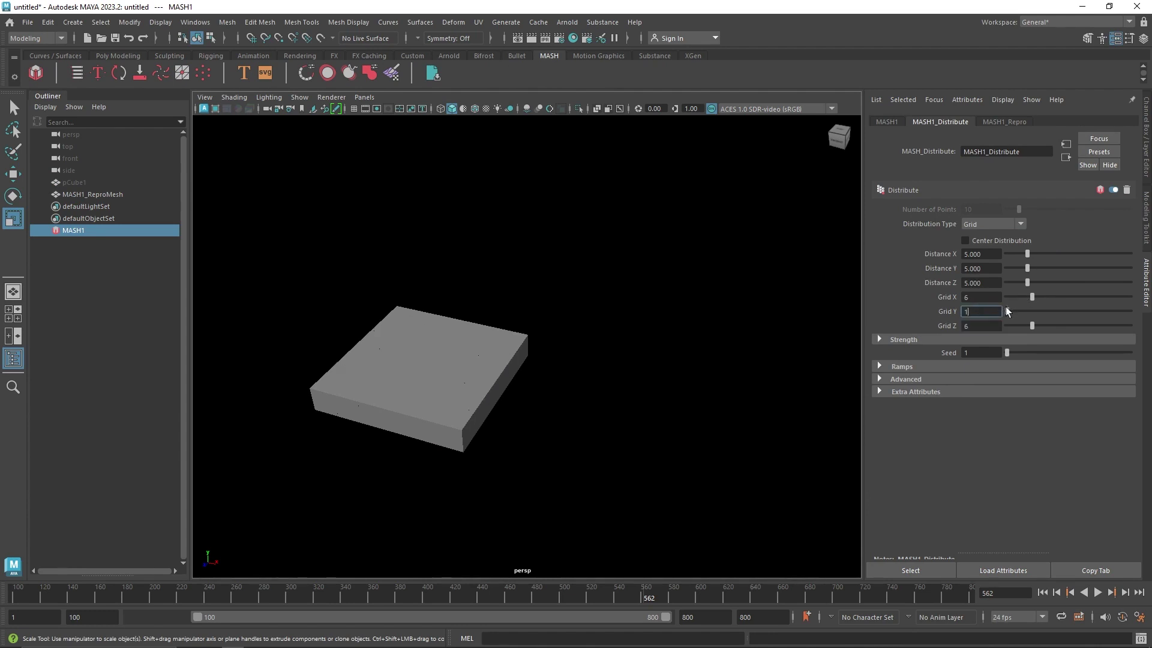
left_click_drag(1026, 257, 1026, 254)
left_click(978, 254)
type("53")
left_click(973, 268)
Add an Audio node to the MASH network and load Ringside - Dyalla.wav from the Desktop into it.
left_click(881, 120)
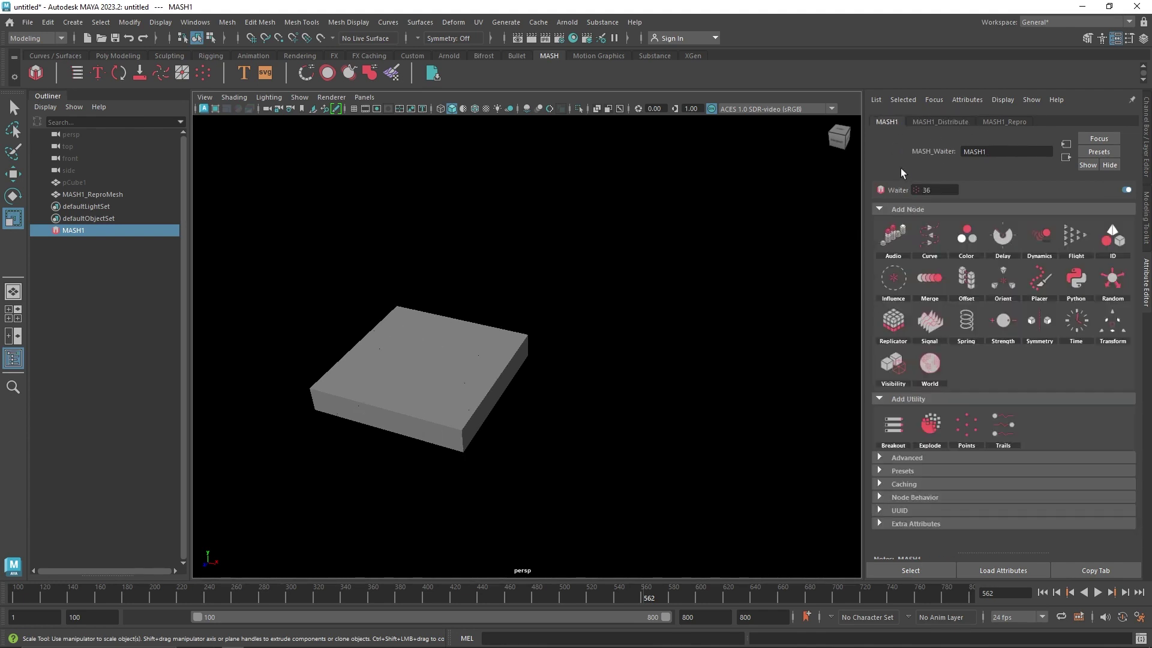
left_click(900, 239)
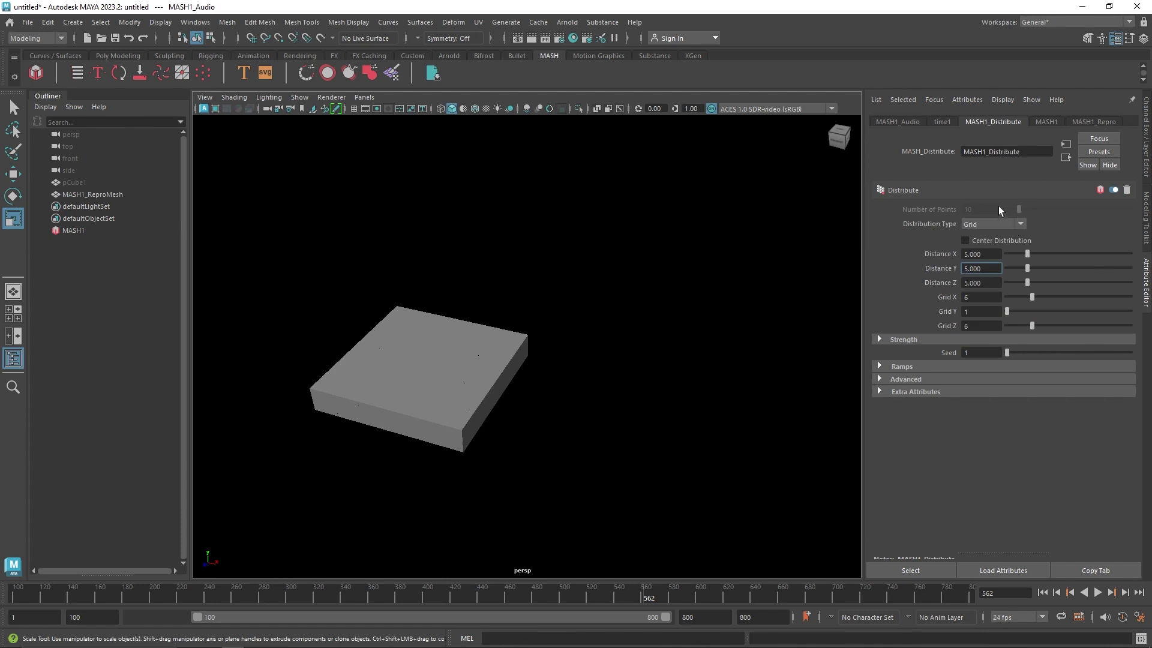
left_click(898, 122)
scroll(983, 313, "up", 3)
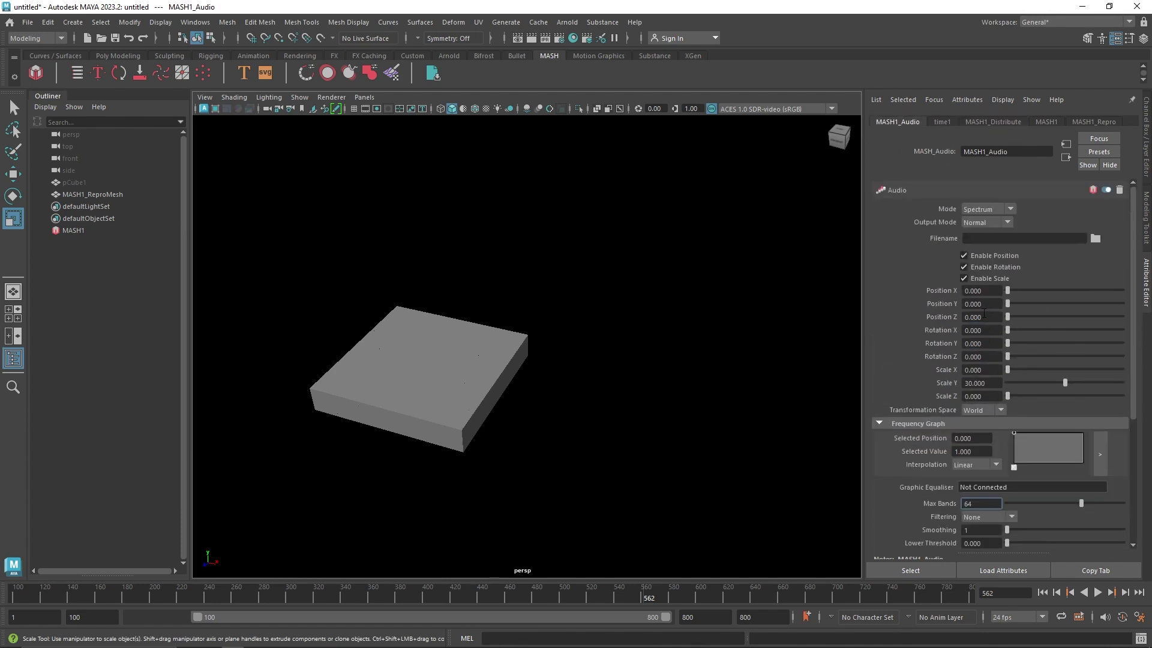
left_click(1094, 239)
double_click(288, 248)
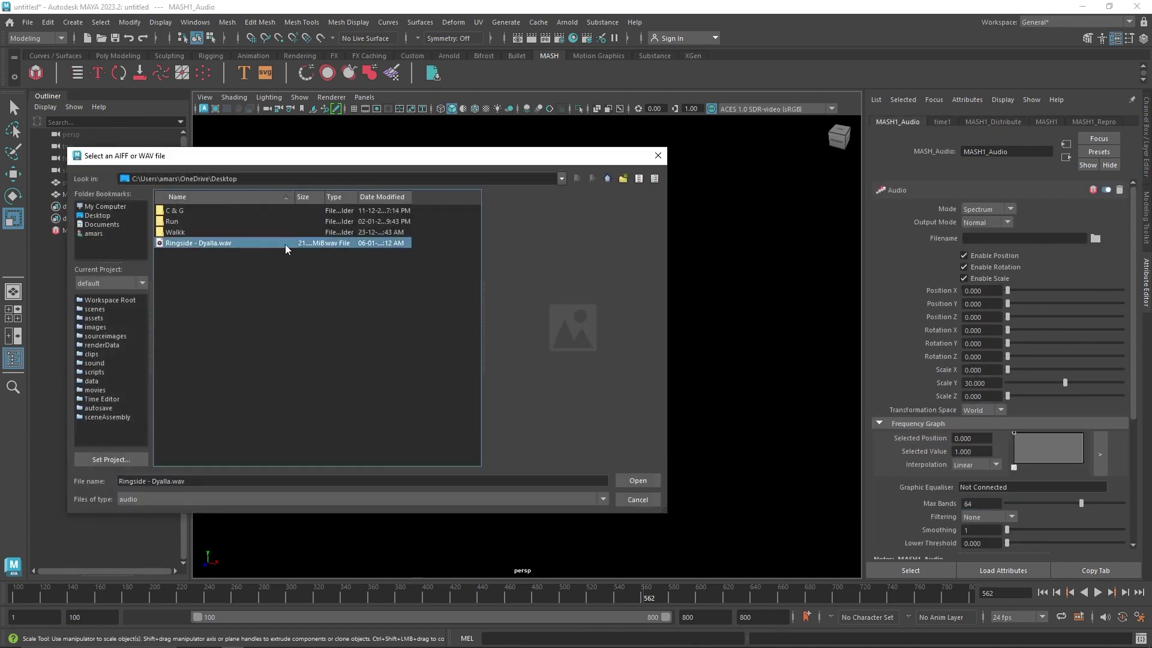
Set the Audio node's Scale Y to 60, Smoothing to 4 and Max Bands to 100, and preview the animation.
left_click_drag(498, 325, 404, 343, "alt")
middle_click_drag(404, 344, 497, 350, "alt")
left_click_drag(1062, 384, 1133, 382)
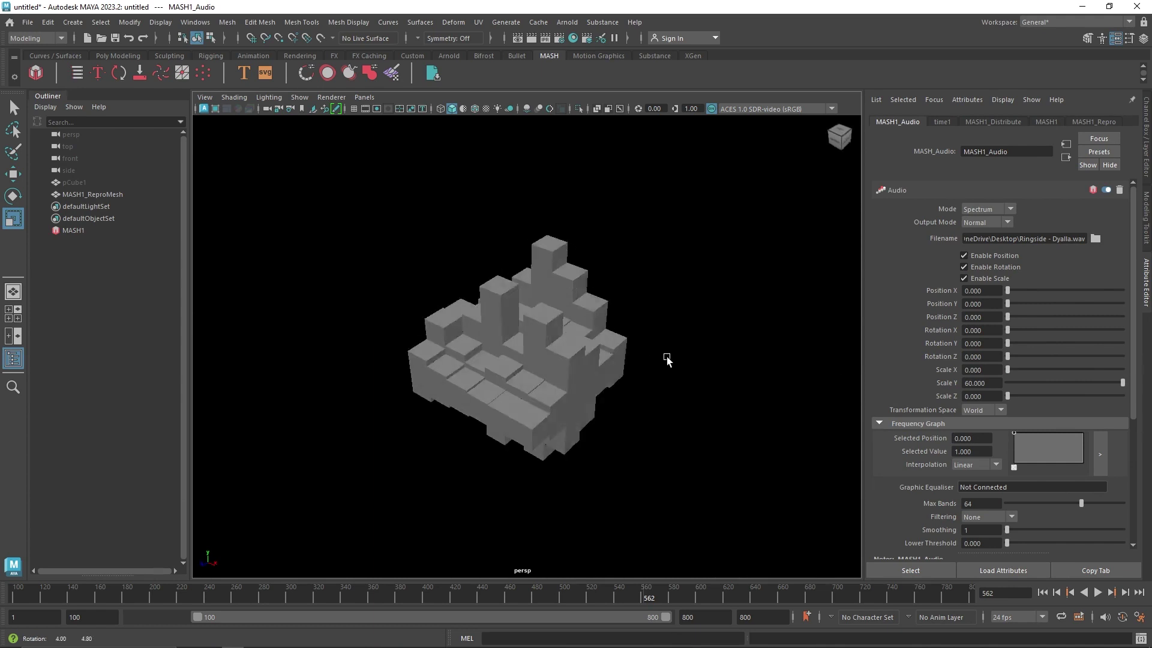
left_click_drag(1047, 530, 1123, 503)
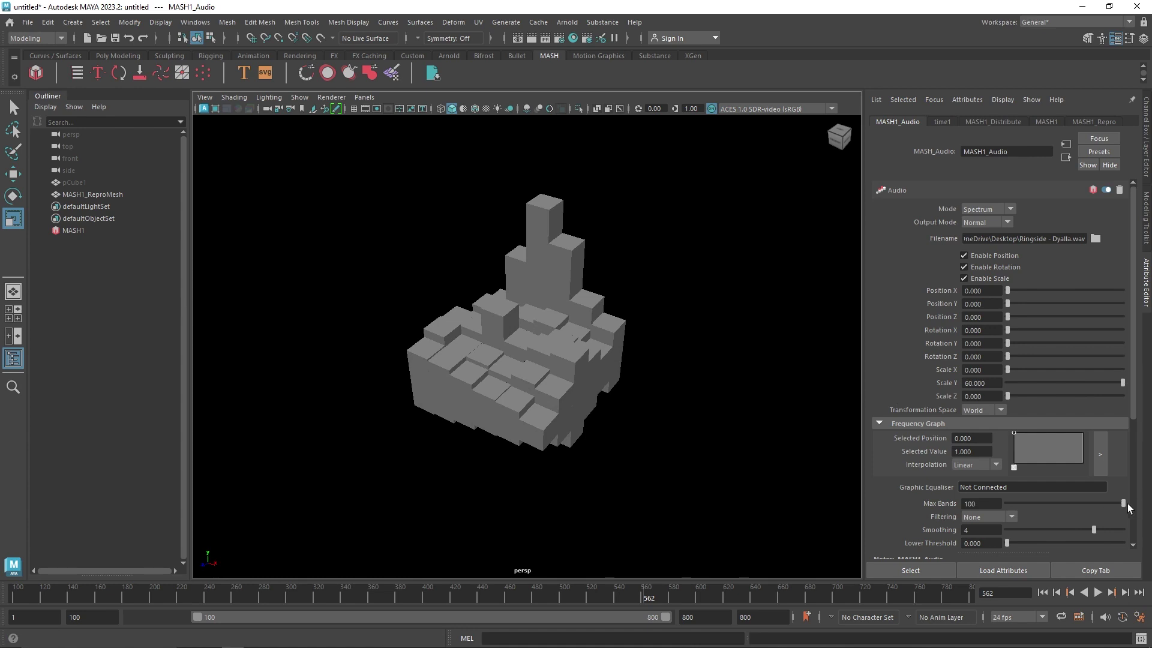
left_click(1097, 593)
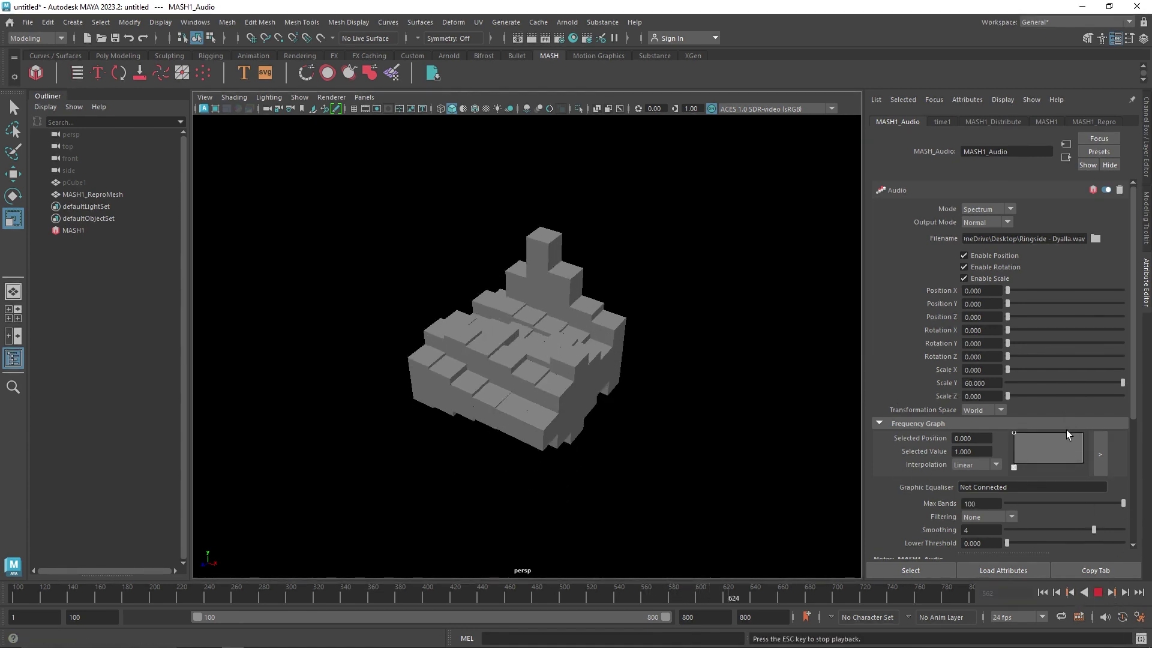
left_click(1098, 593)
Try the Audio node's Multiply output mode with a short playback, and return it to Normal.
left_click(987, 221)
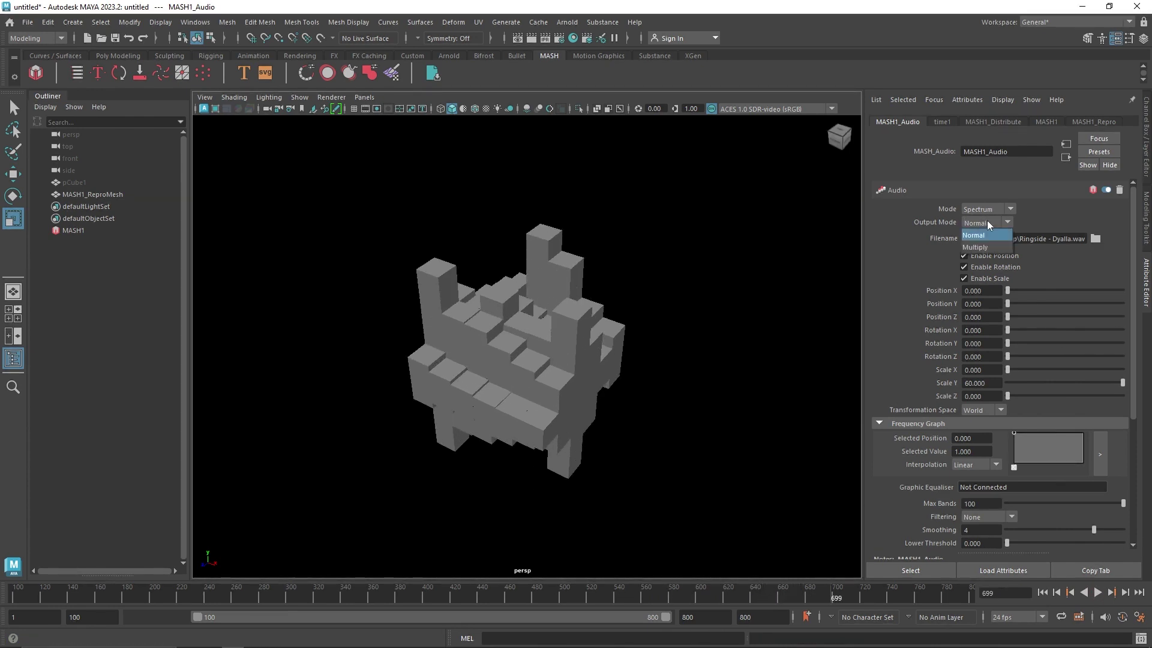
left_click(985, 229)
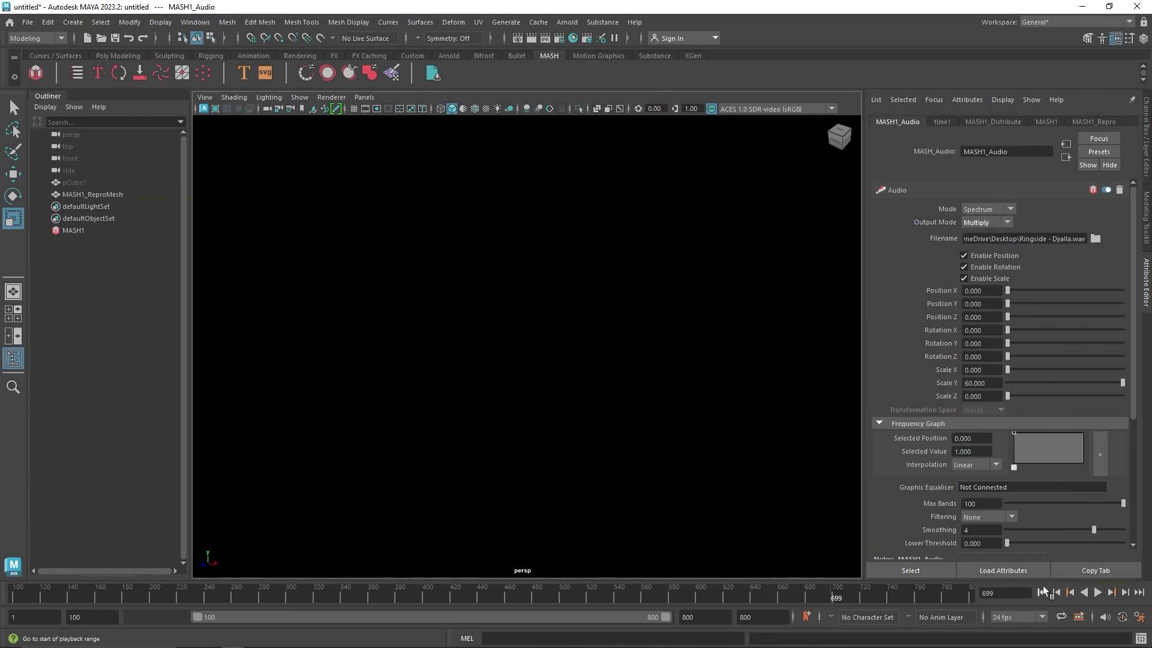
left_click(1097, 593)
left_click(1097, 593)
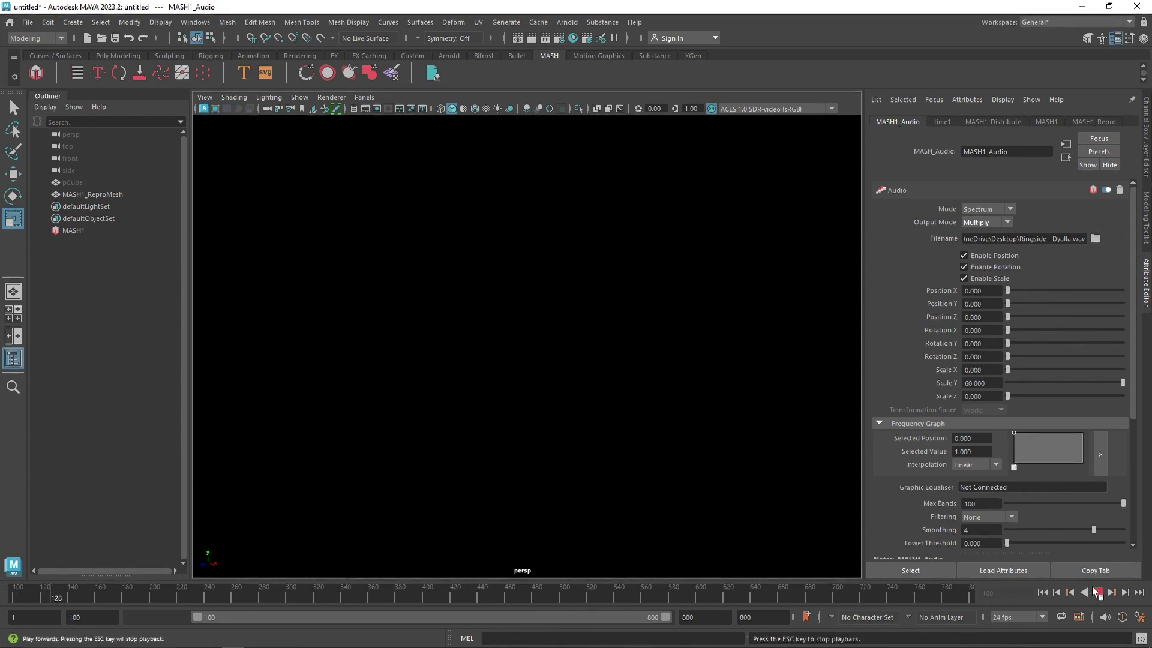
left_click(984, 234)
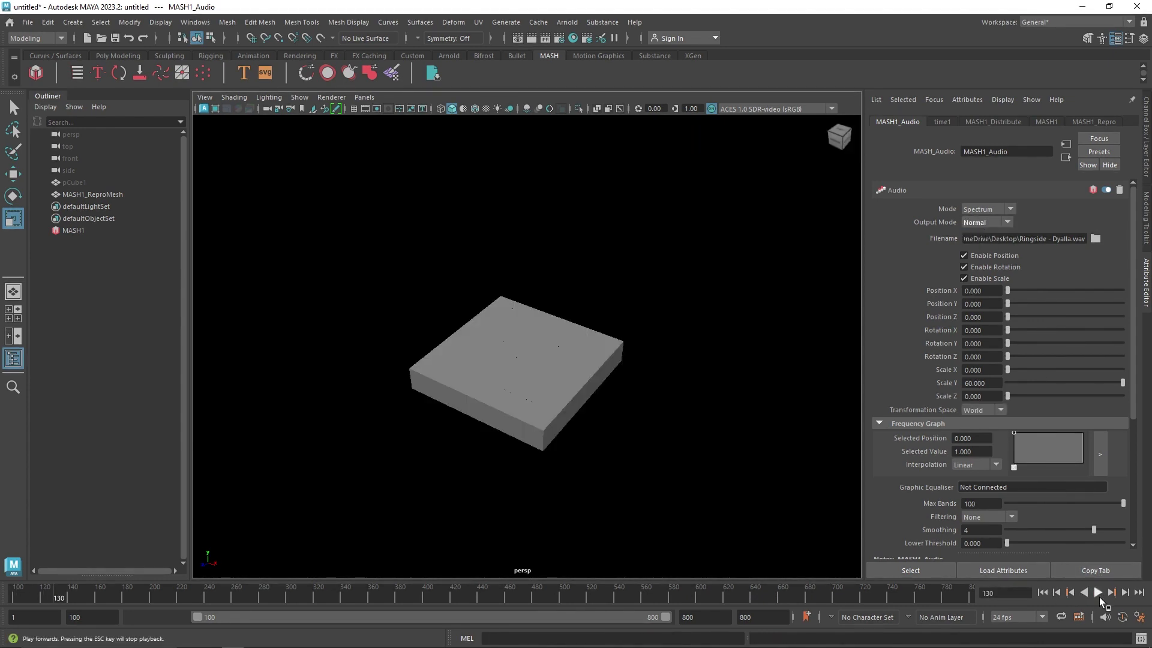
Play the animation, try the Audio node's Average mode during playback, and switch back to Spectrum.
left_click(1098, 593)
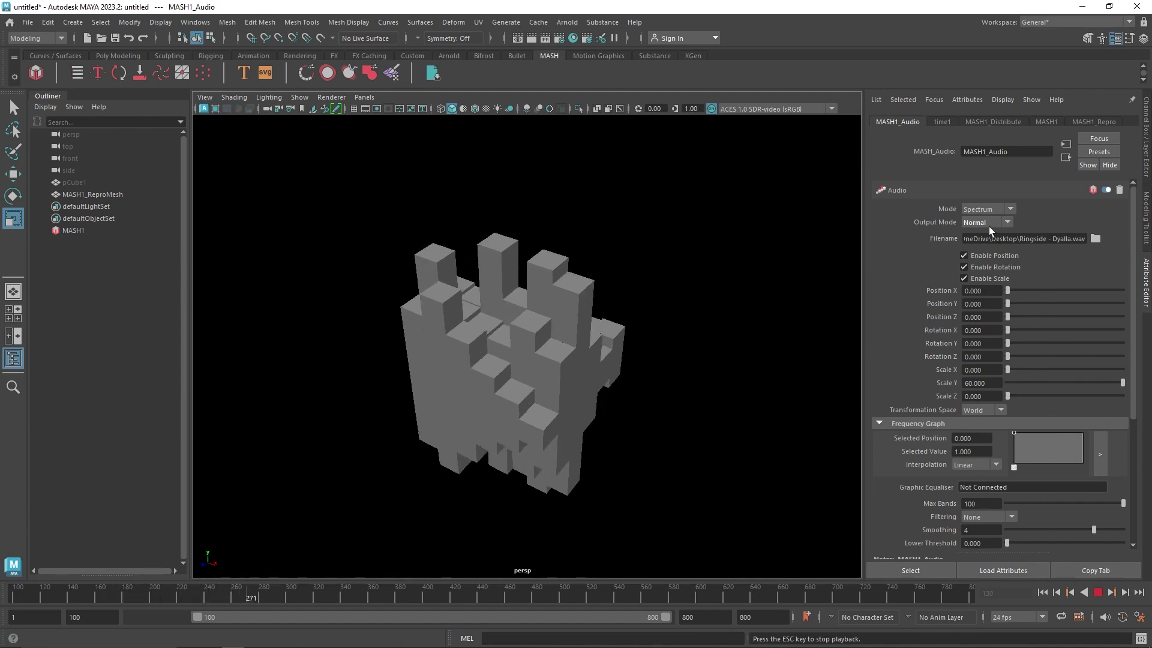
scroll(987, 215, "up", 1)
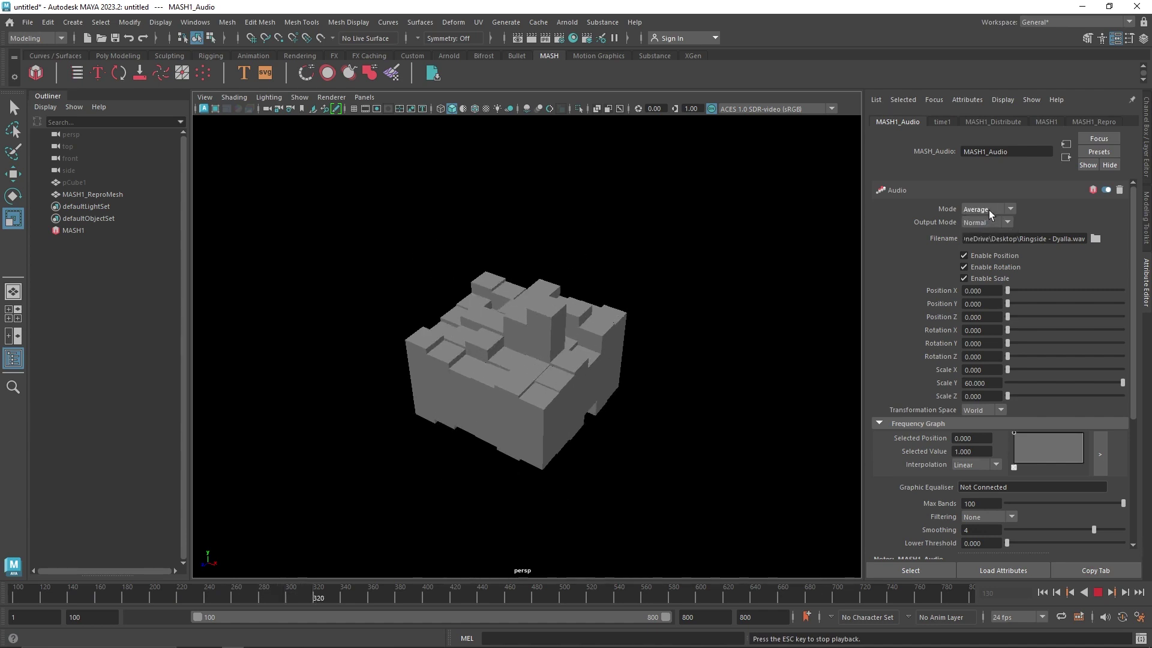
left_click(989, 204)
left_click(991, 222)
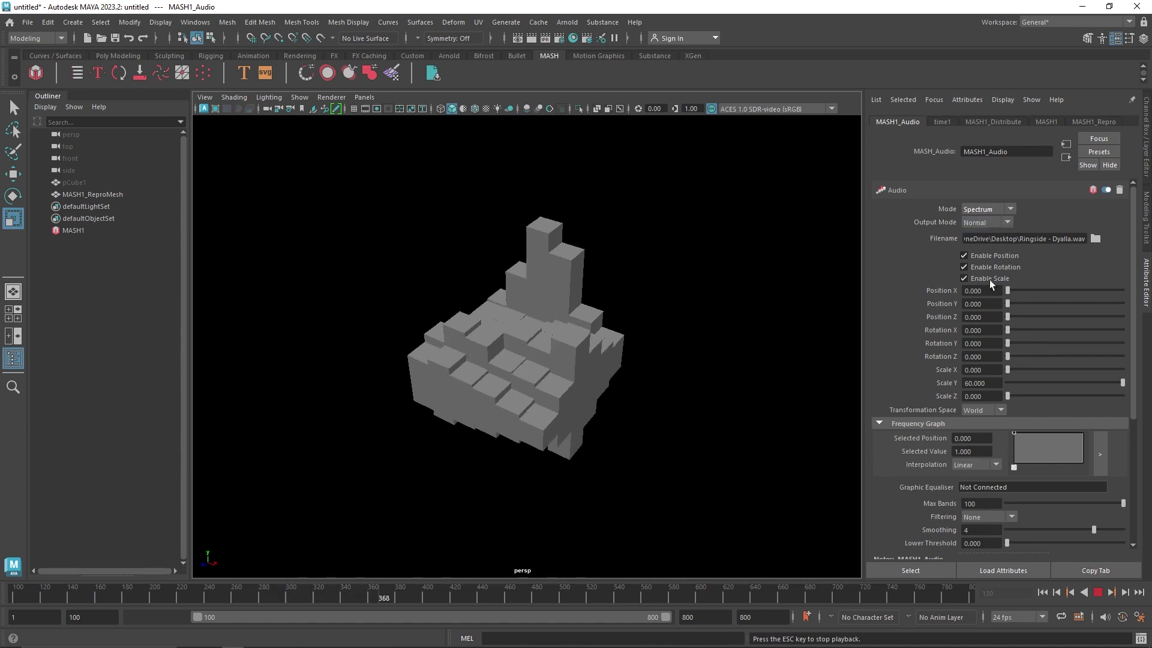
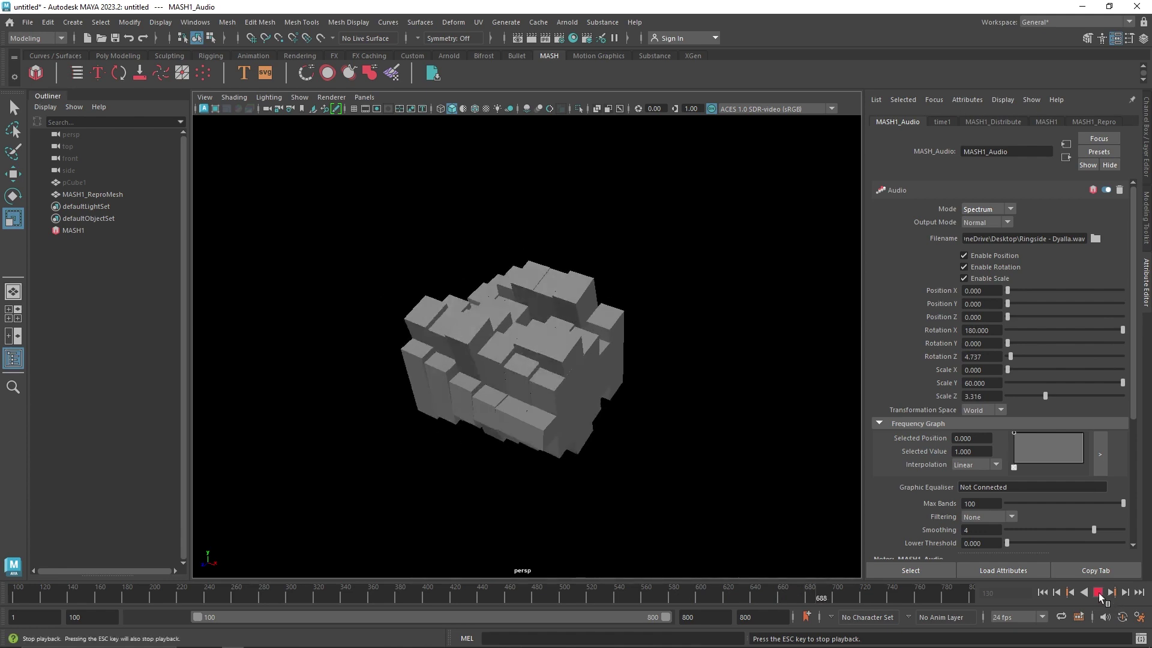
Stop the playback and delete the MASH network together with its grid of cubes.
key("Escape")
left_click(111, 231)
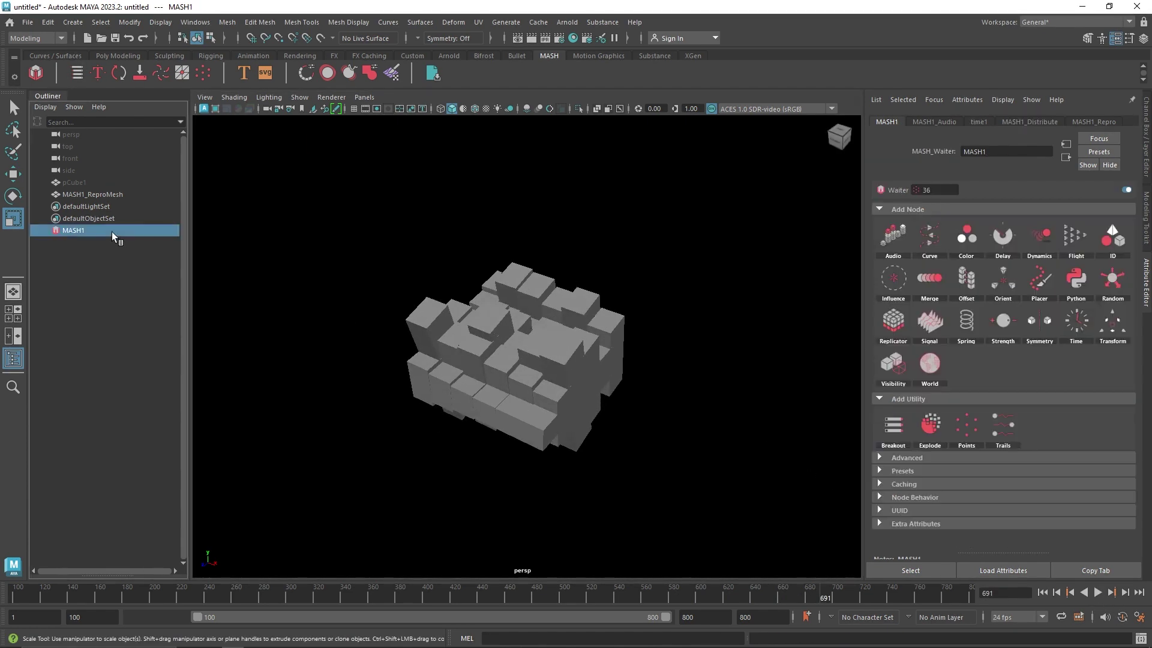
key("Delete")
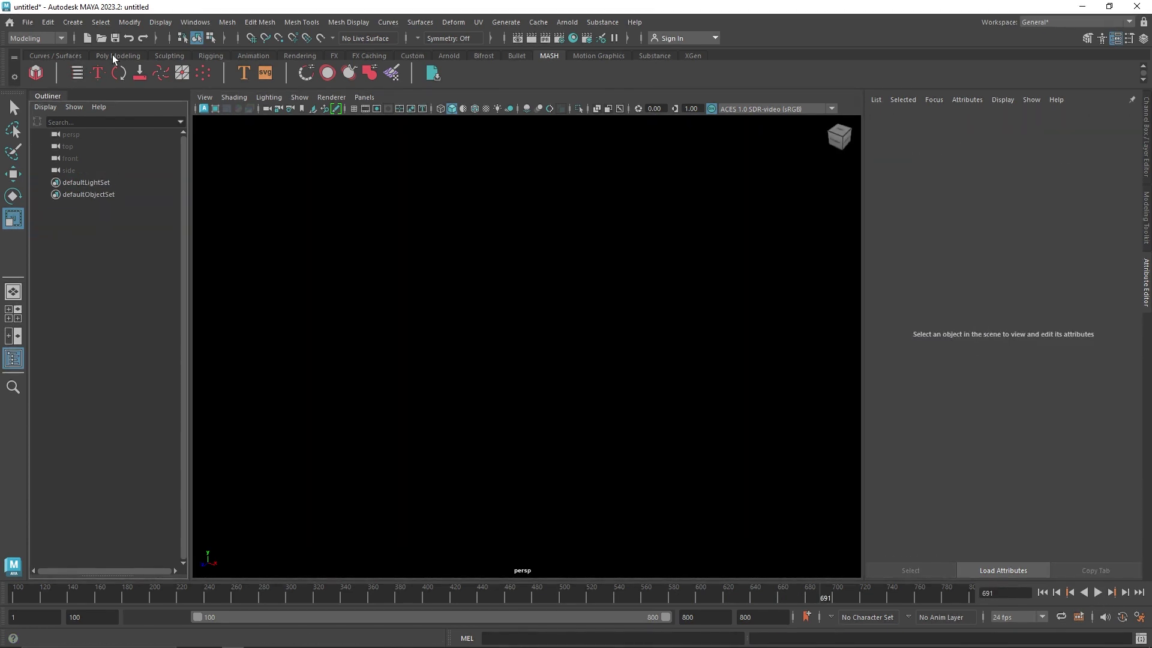
Create a polygon torus at the origin and set its radius to 2.
left_click(113, 55)
left_click(119, 73)
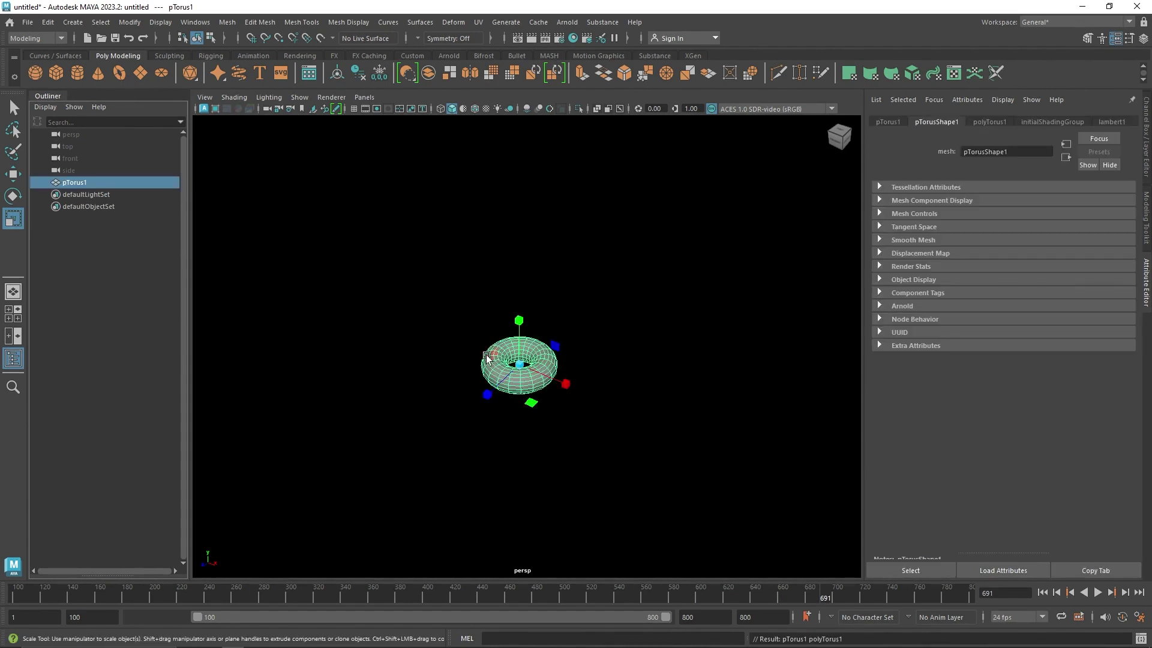
scroll(520, 377, "up", 1)
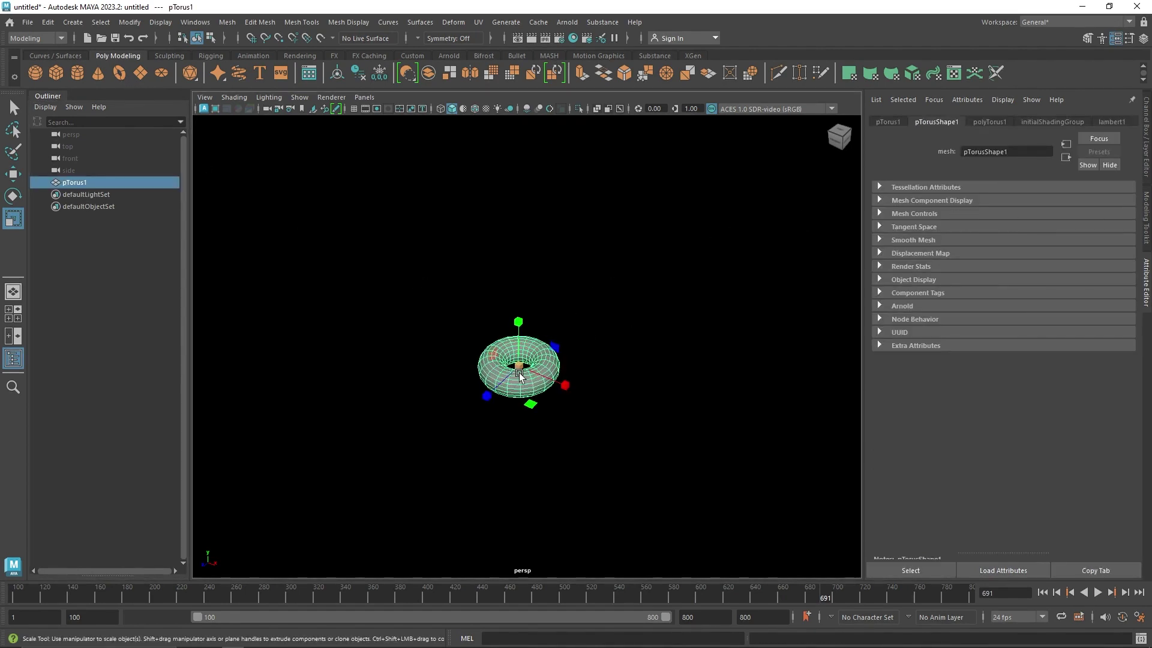
key("ctrl+a")
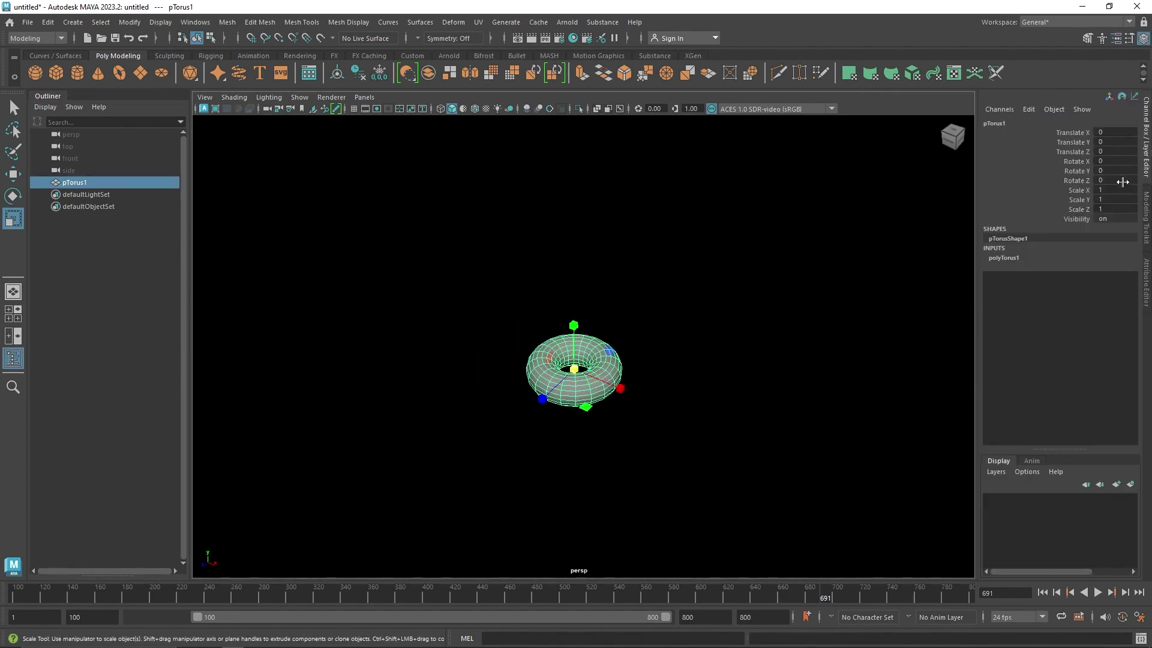
left_click(1014, 258)
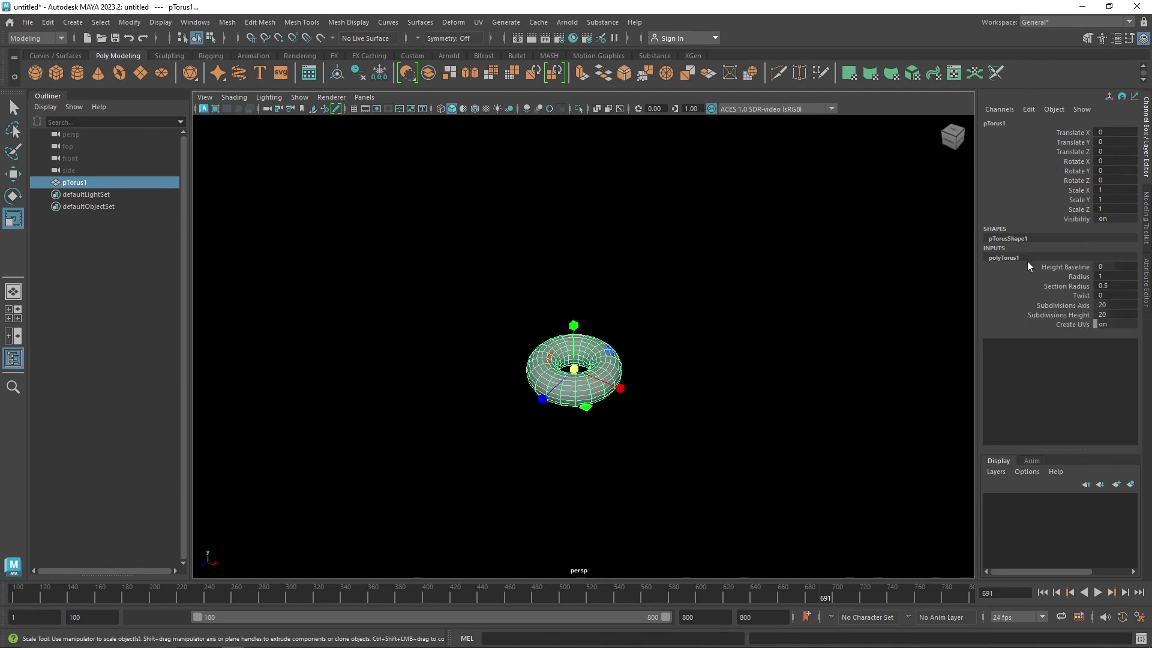
left_click(1111, 277)
middle_click_drag(850, 326, 940, 362)
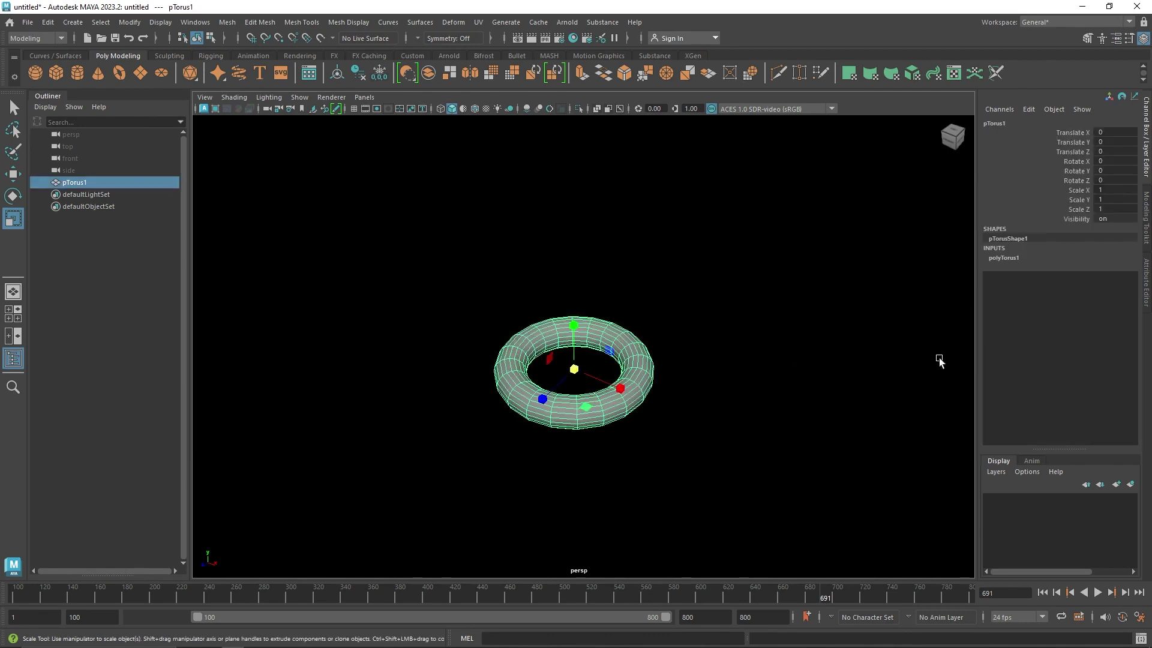
Thin the torus by setting its section radius to 0.2.
left_click(1014, 258)
double_click(1111, 286)
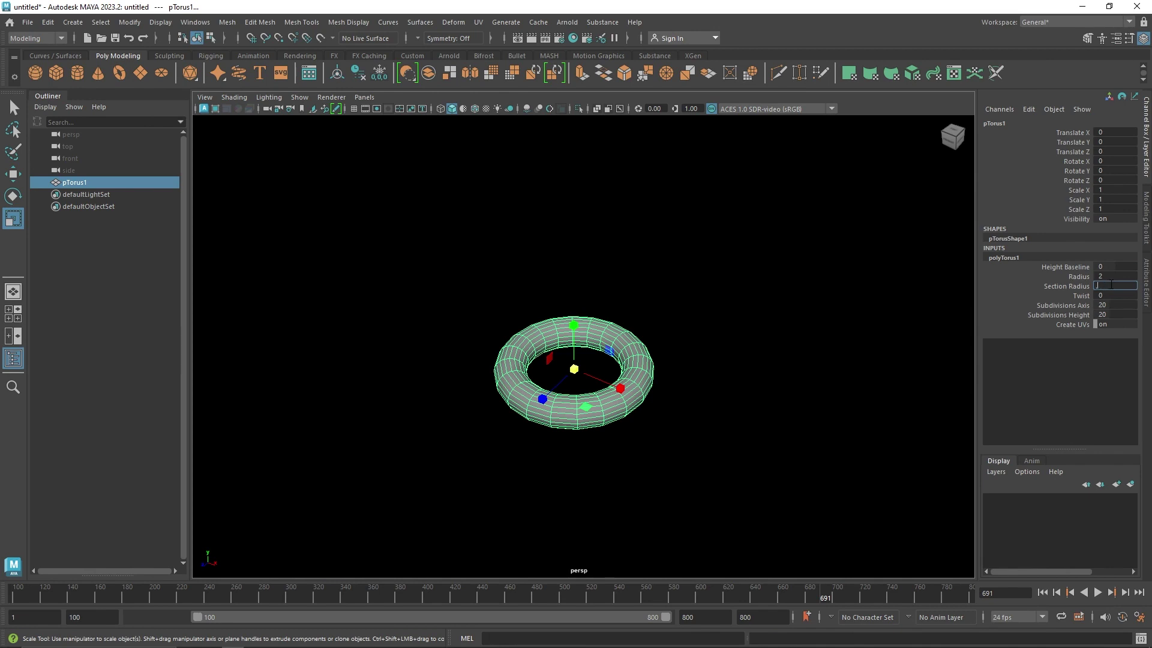
left_click(726, 387)
left_click(641, 382)
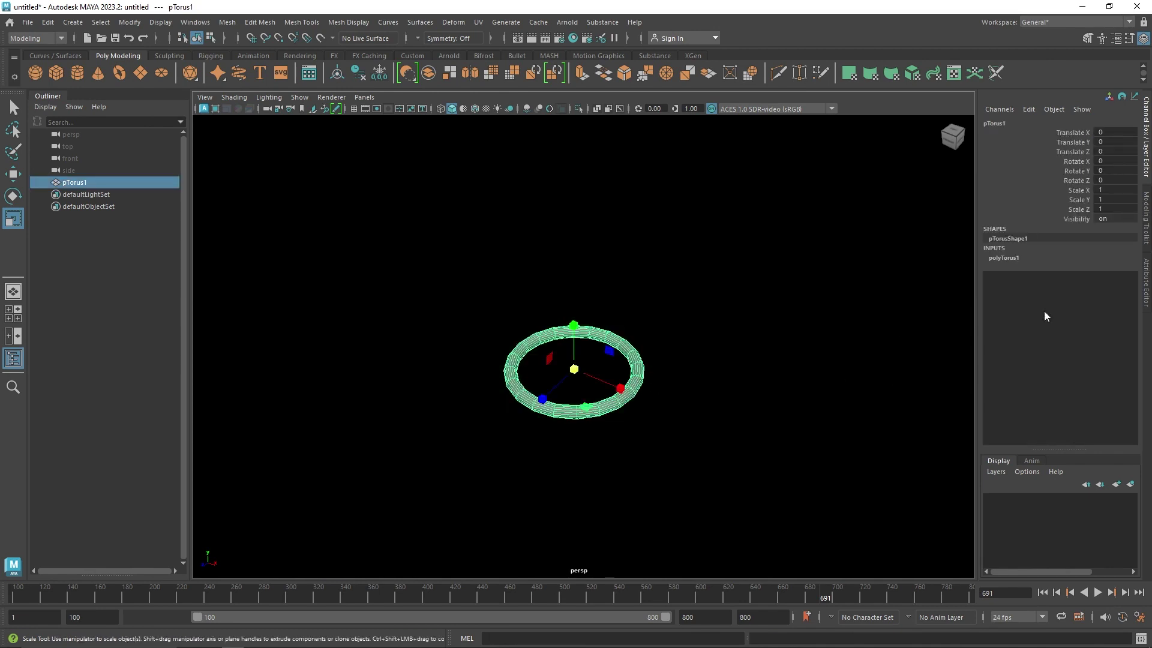
Increase the torus's axis subdivisions to make the ring's outline smoother.
left_click_drag(585, 252, 591, 327, "alt")
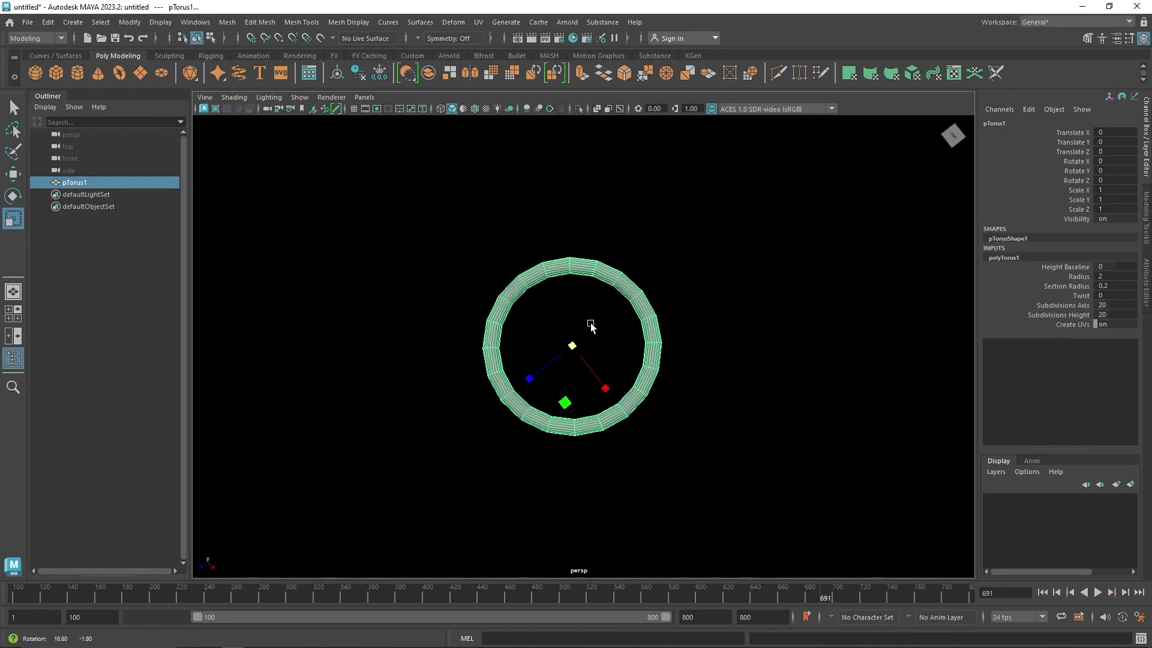
double_click(1107, 305)
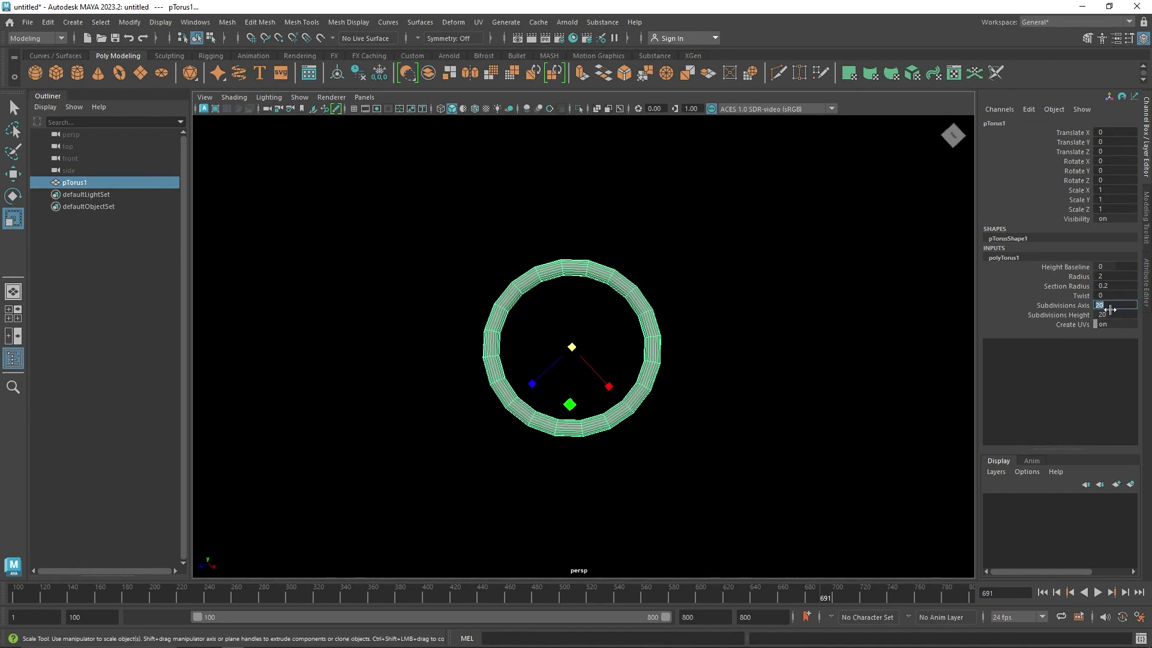
key("Return")
left_click(736, 351)
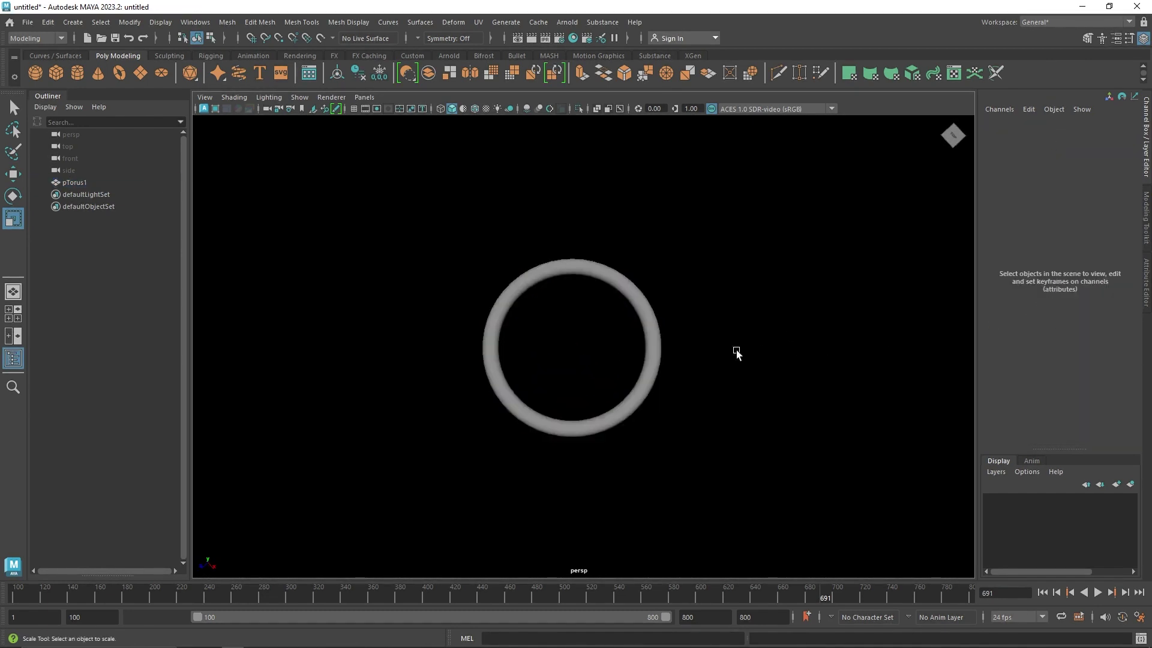
left_click(656, 349)
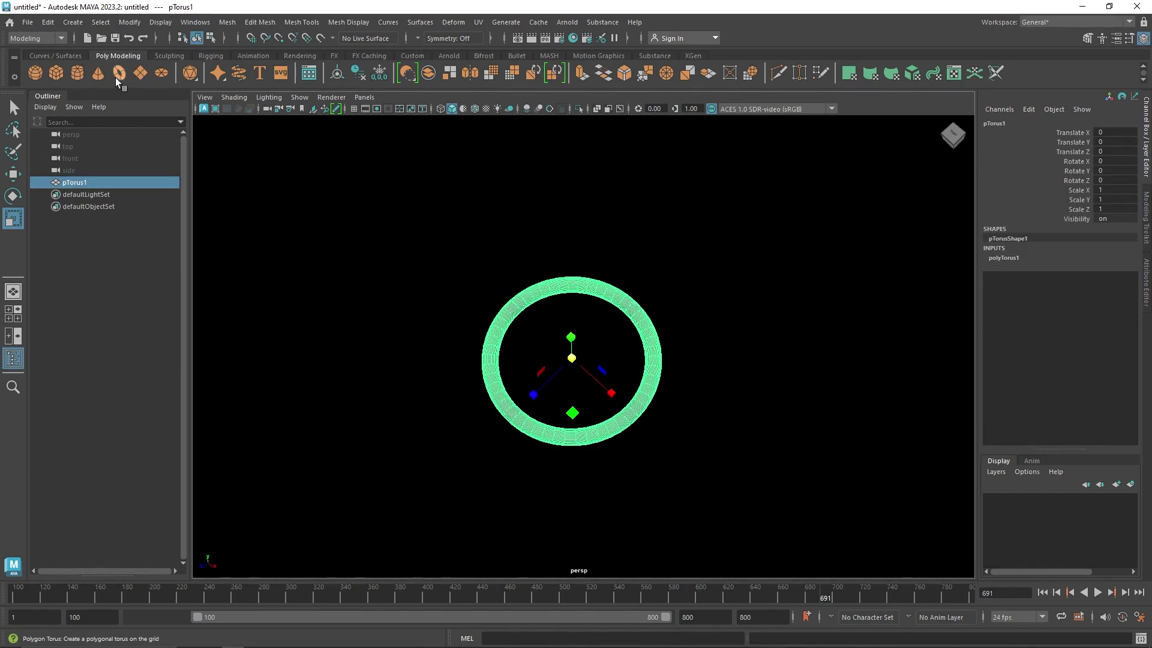
Create a polygon pipe primitive in the center of the torus.
left_click(72, 22)
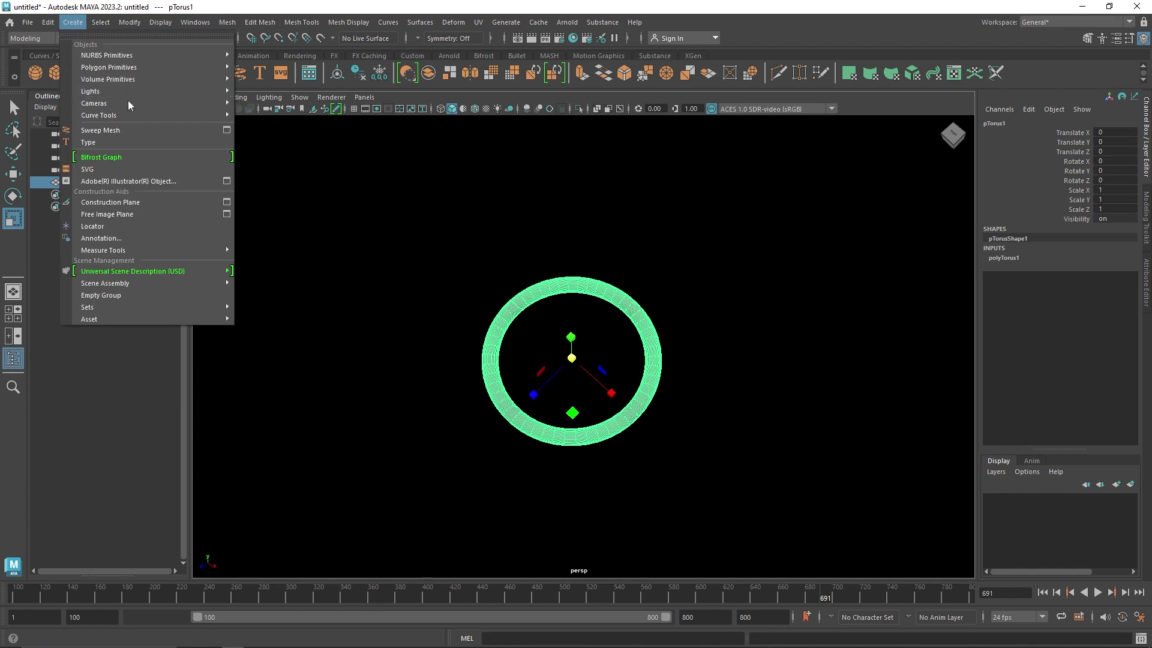
mouse_move(180, 68)
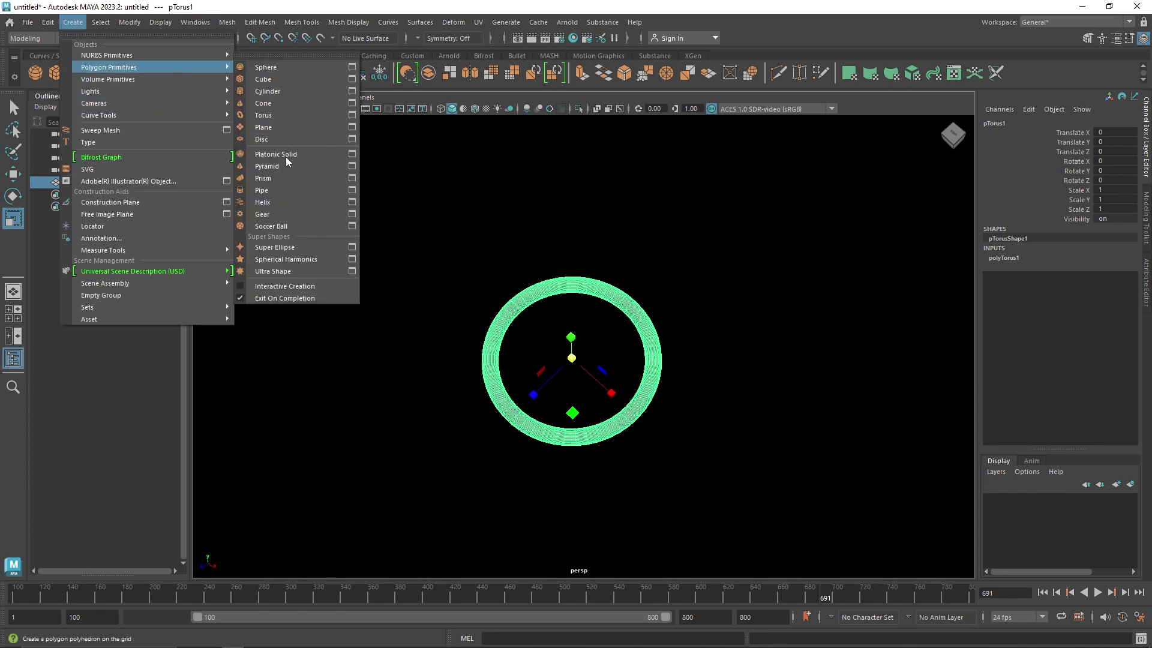
left_click(279, 191)
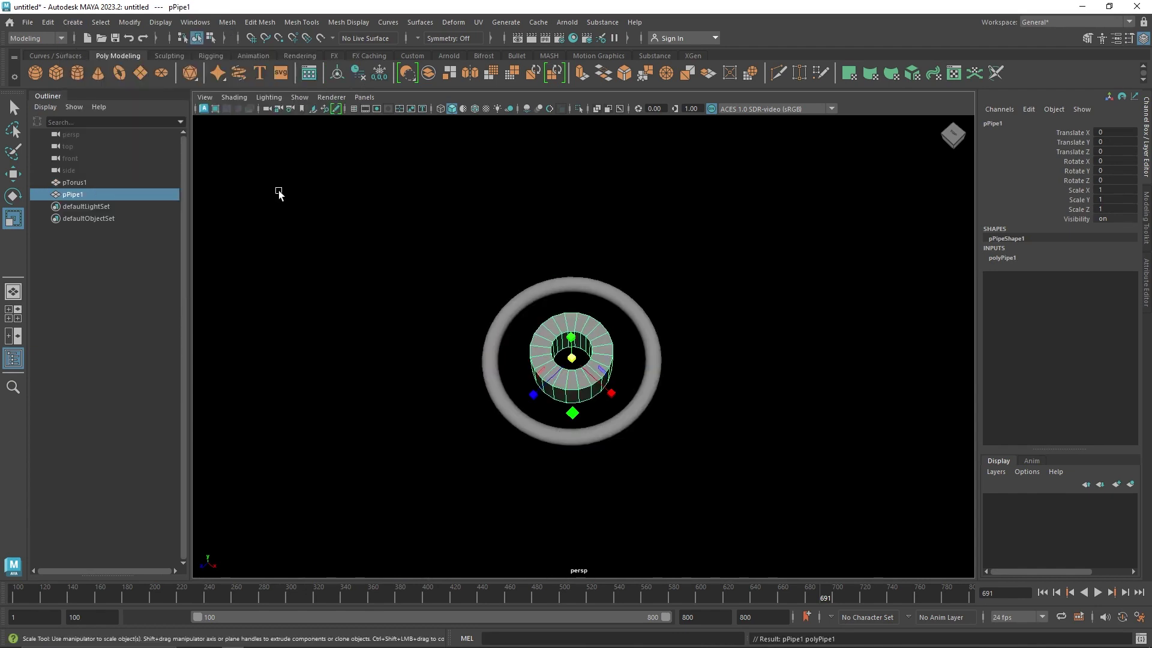
right_click(214, 71)
right_click(186, 67)
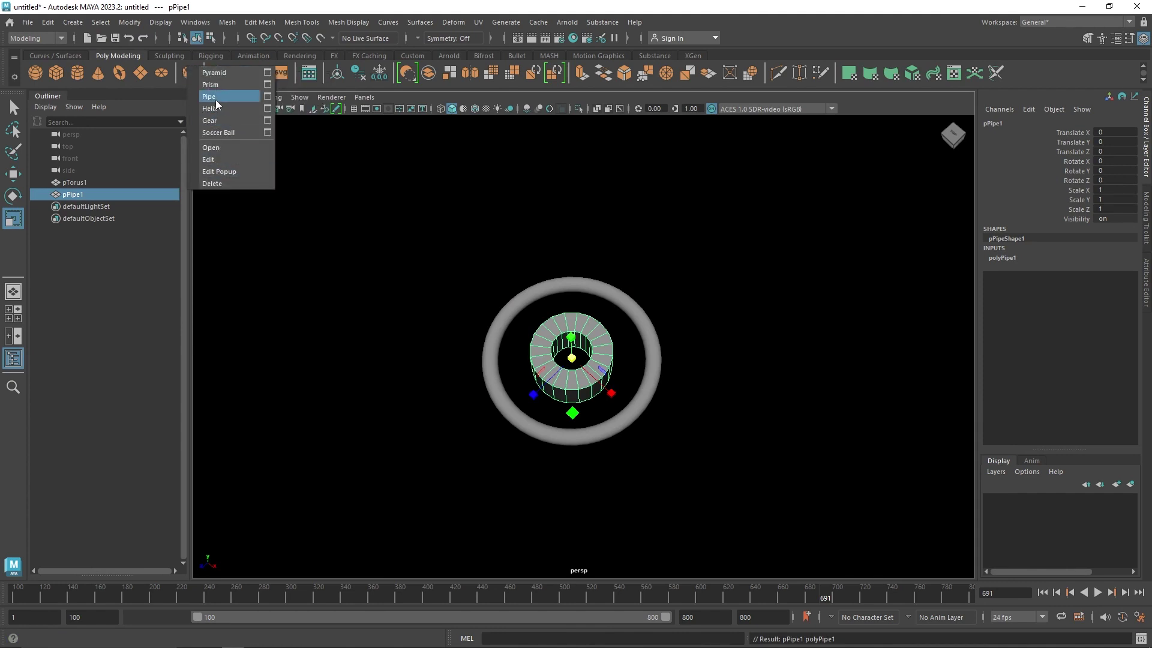
left_click(462, 371)
left_click(536, 350)
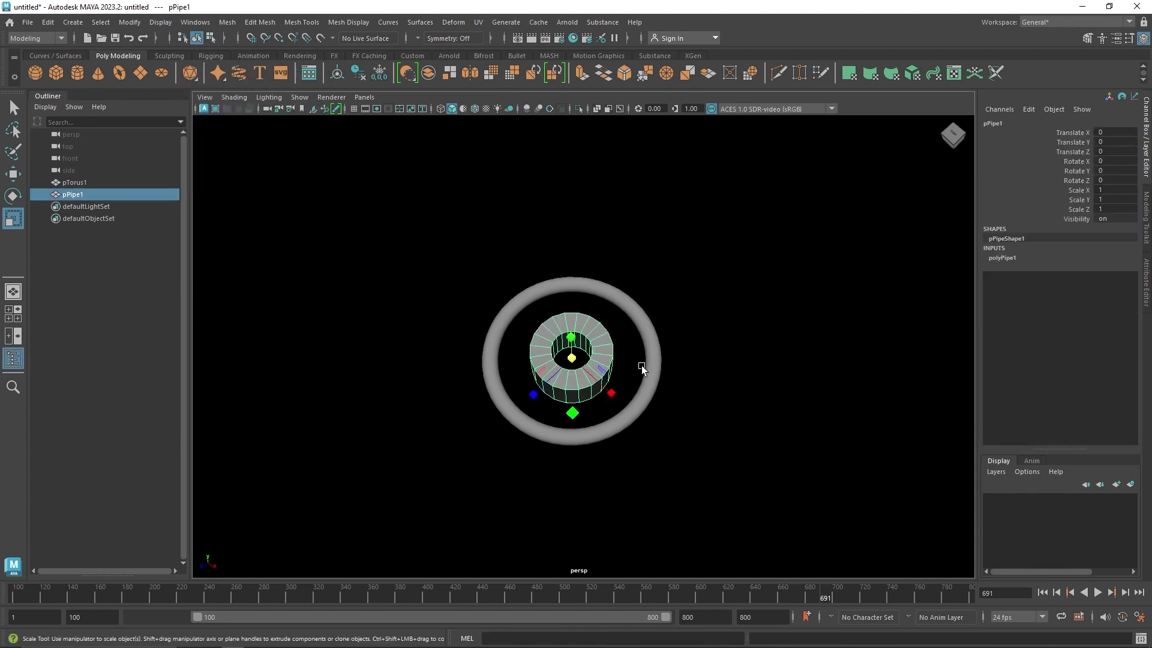
key("e")
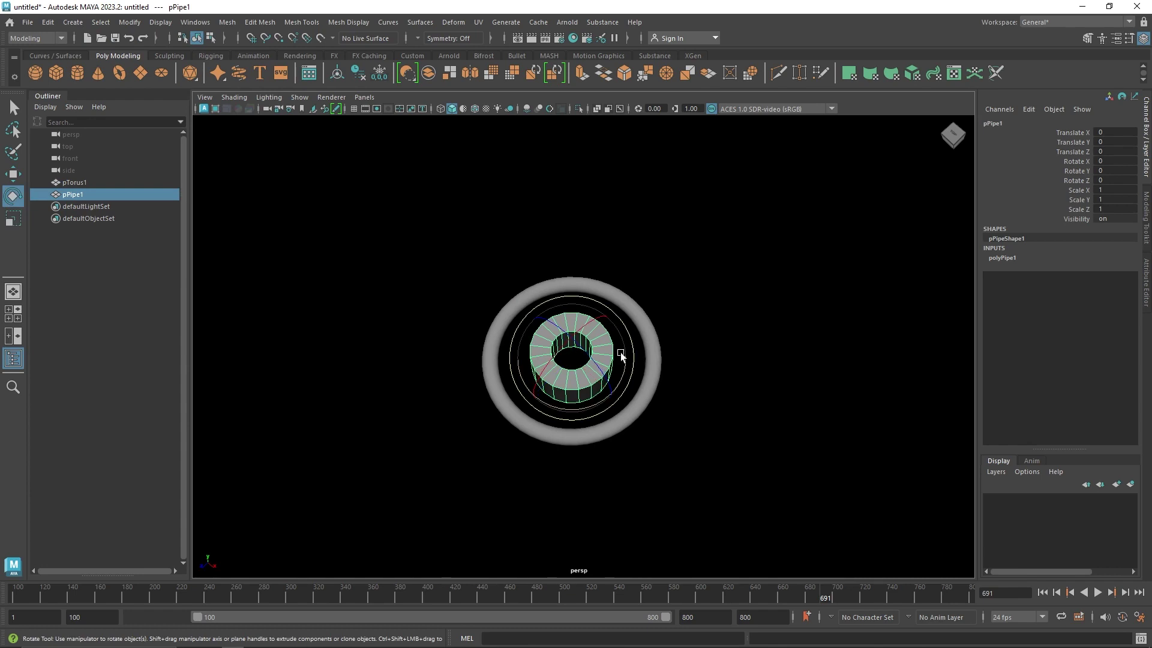
left_click(1010, 254)
double_click(1115, 284)
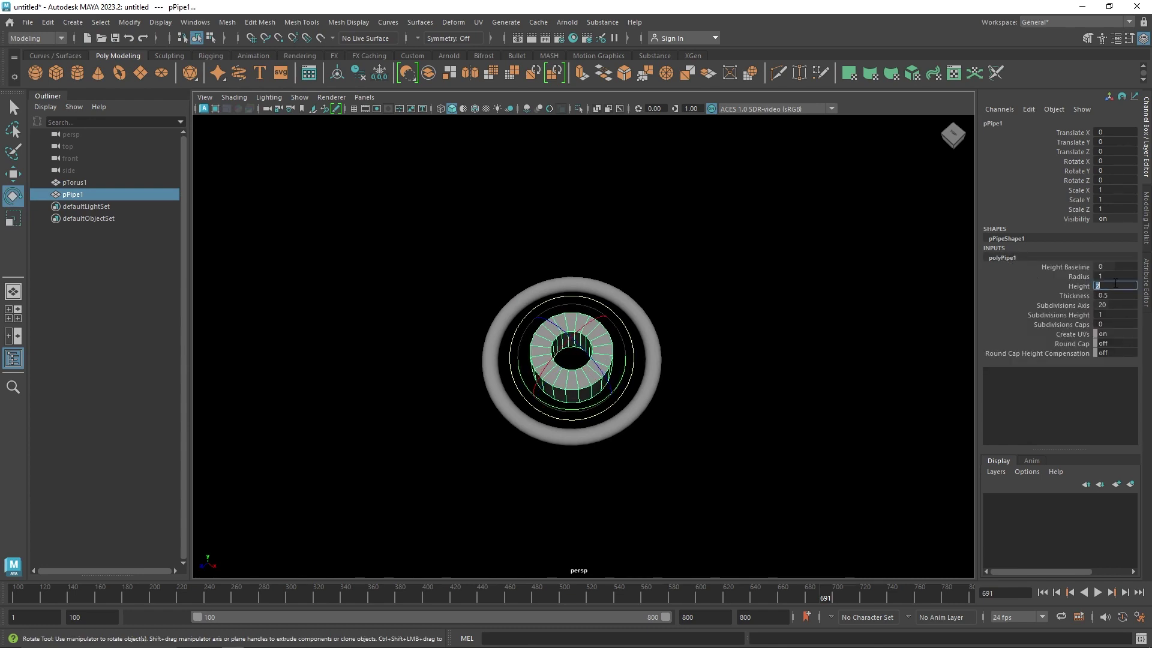
left_click(730, 412)
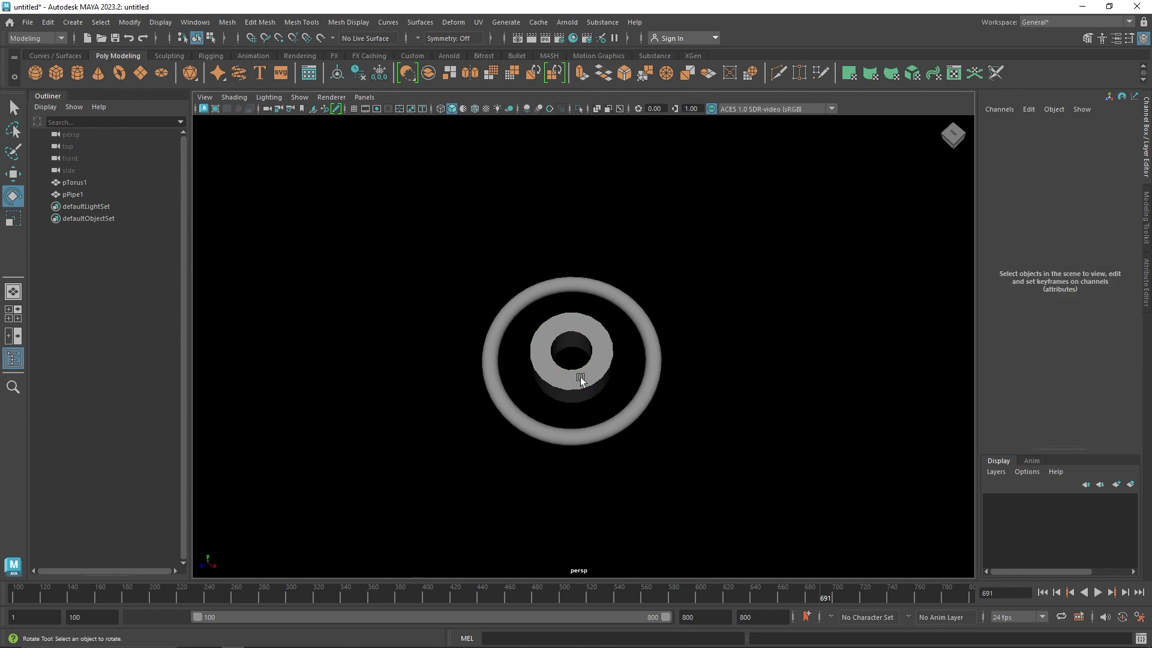
Rotate the pipe about its Z axis and set its Rotate Z value to 90.
left_click(588, 376)
key("w")
key("e")
left_click_drag(588, 376, 1059, 224)
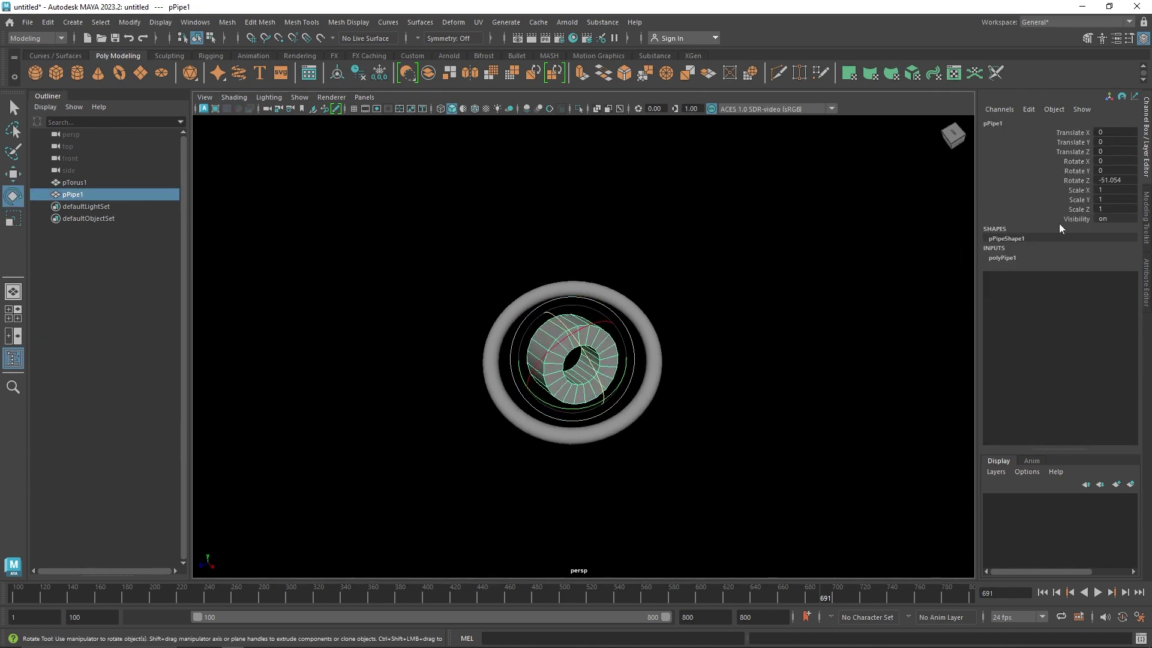
double_click(1112, 180)
key("Return")
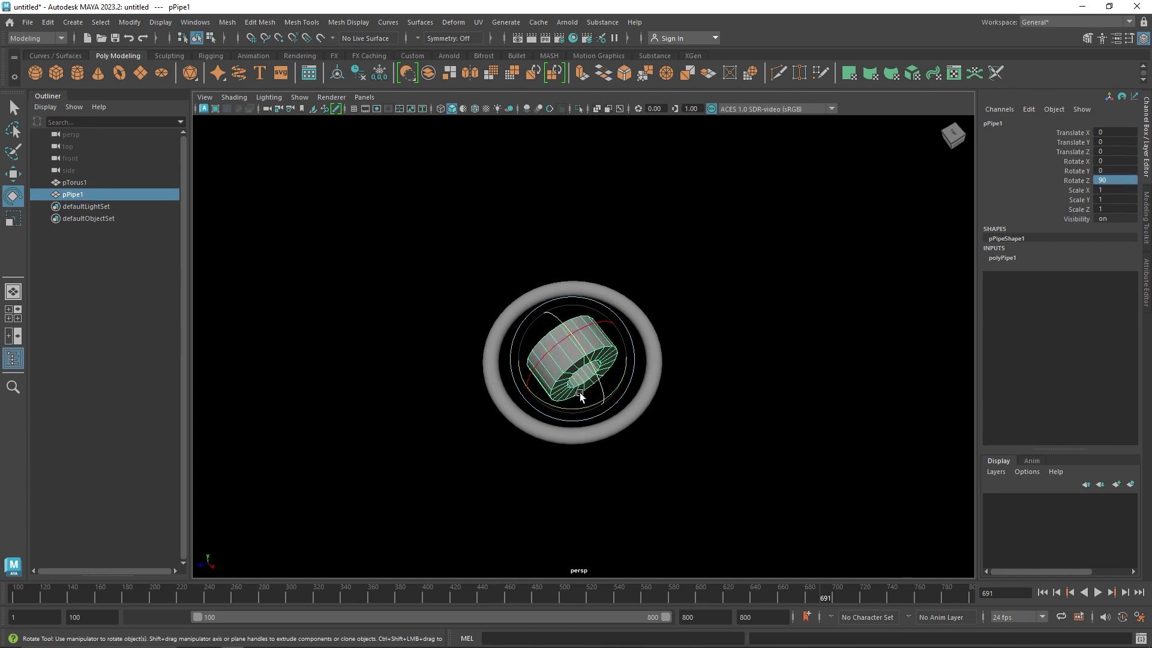
Move the pipe along Z to about -1.903 so that it sits around the torus ring.
left_click_drag(580, 396, 607, 401, "alt")
key("w")
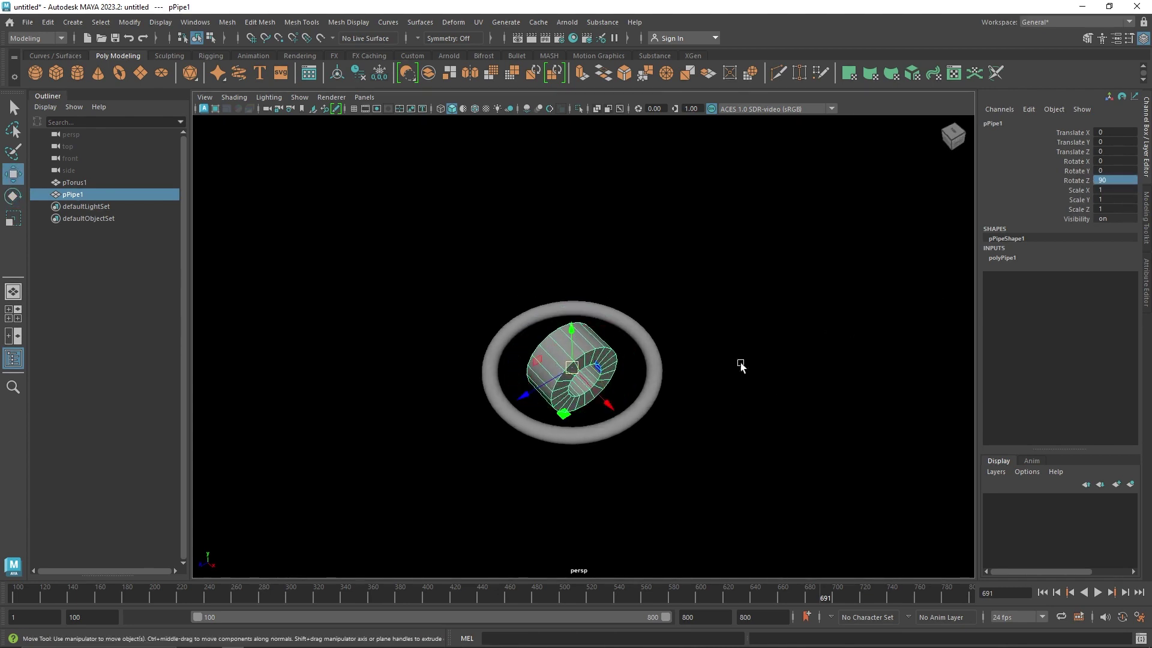
left_click_drag(527, 396, 622, 355)
Set the pipe's thickness to 0.1.
left_click(997, 257)
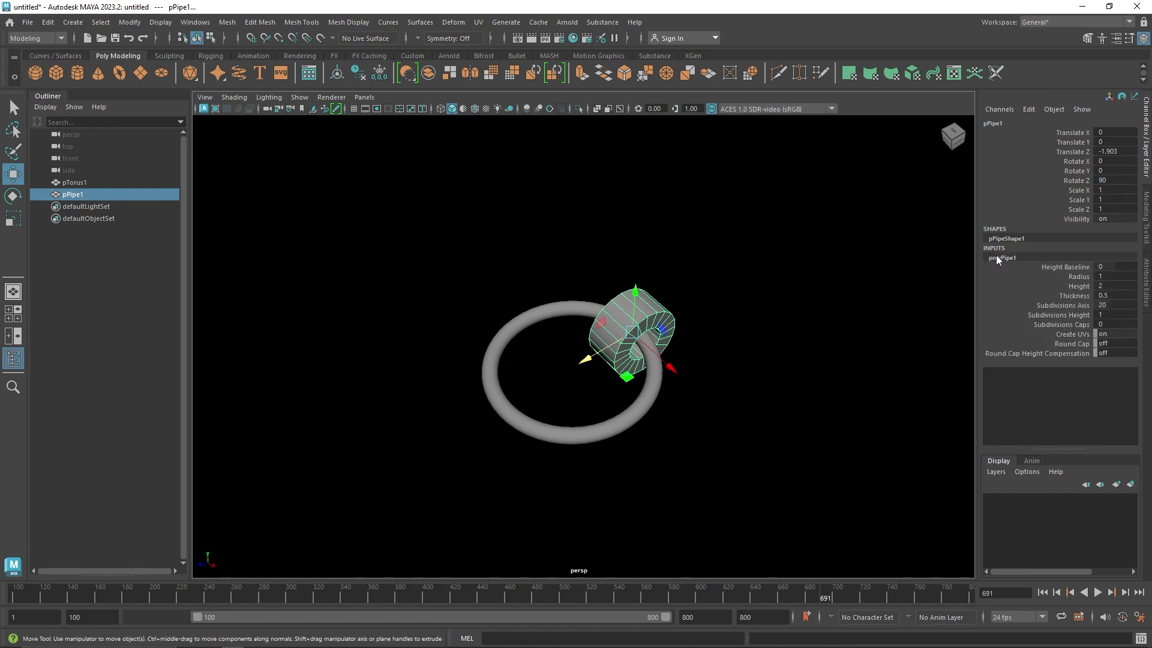
double_click(1113, 296)
type(".1")
key("Return")
scroll(694, 375, "up", 3)
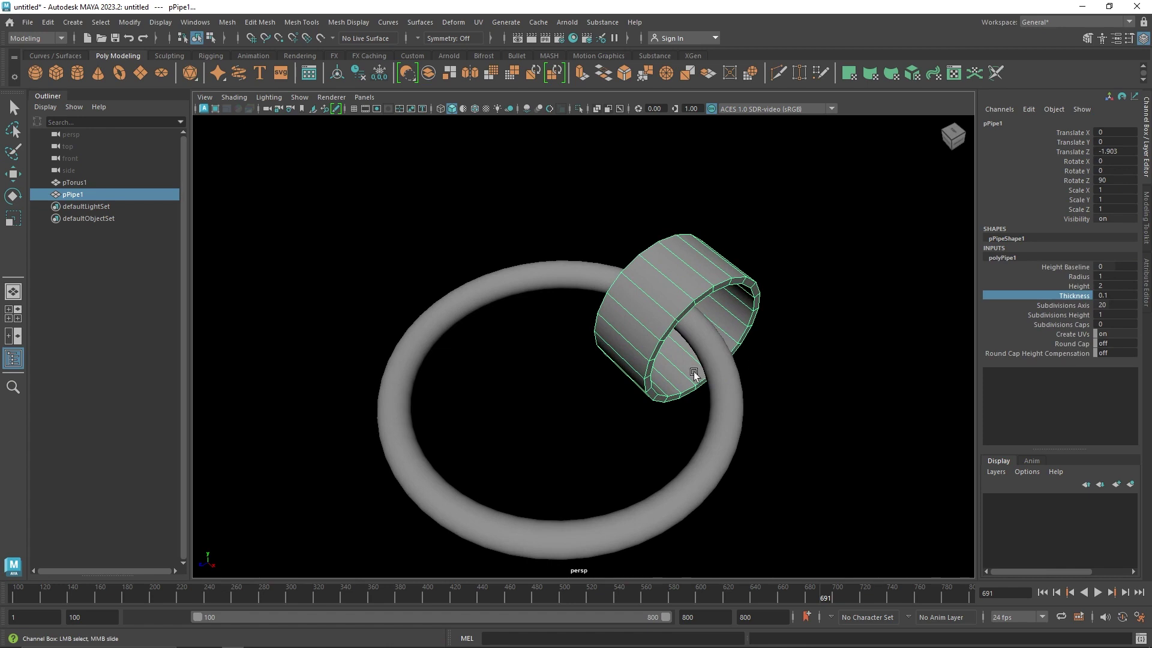
Set the pipe's radius to 0.3 and center it on the torus tube at Translate Z of about -1.925.
double_click(1113, 276)
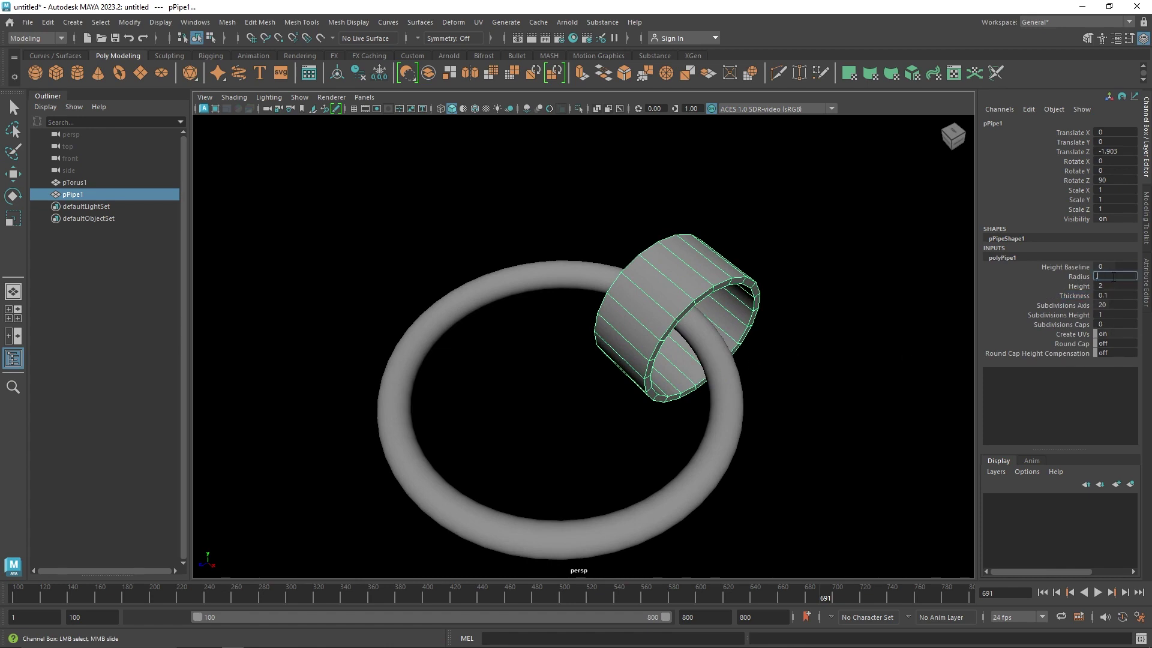
type(".3")
key("Return")
key("f")
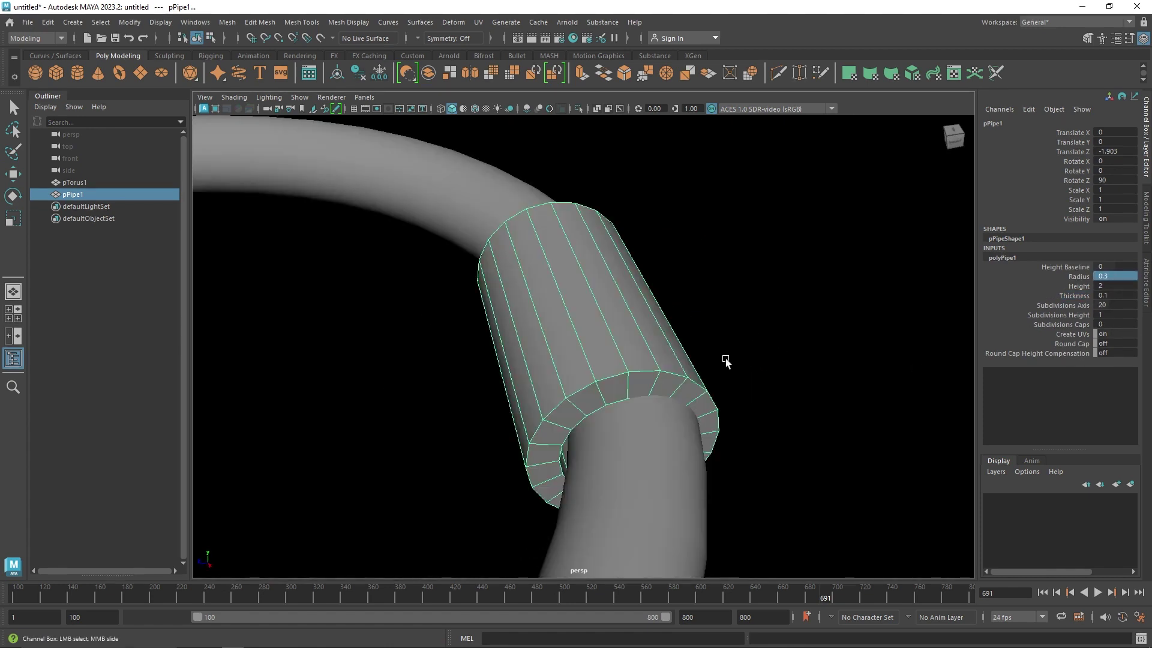
key("w")
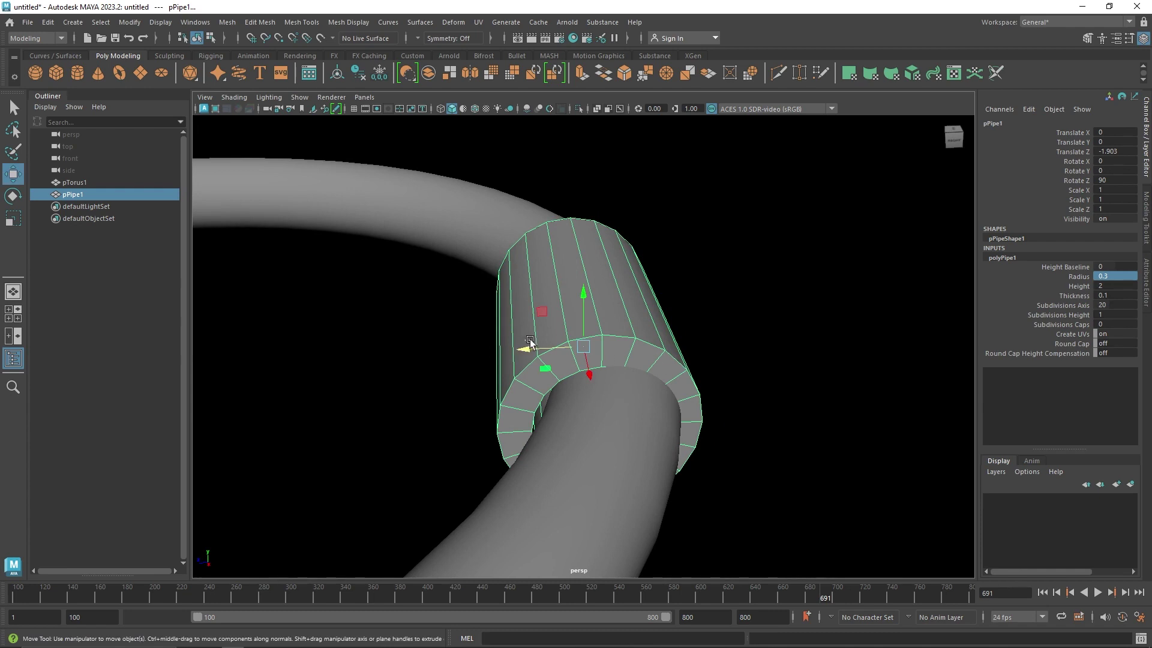
left_click_drag(531, 343, 536, 343)
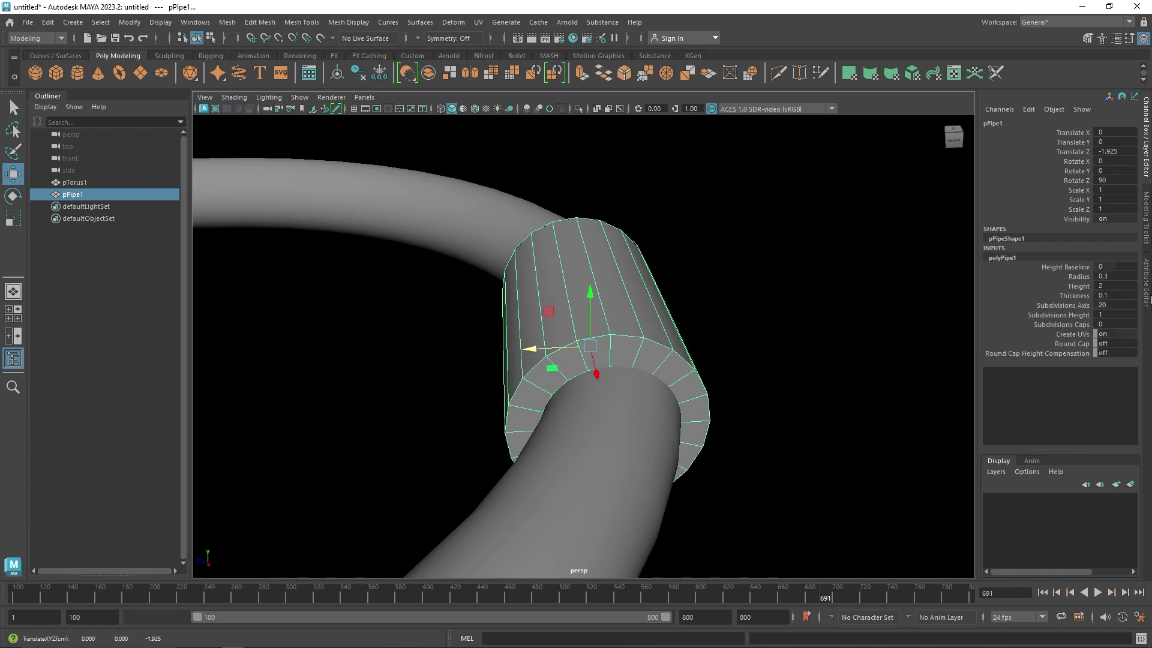
Set the pipe's height to 1 and shorten it further to a narrow band around the torus tube.
left_click(1119, 286)
type("1")
key("Return")
left_click(788, 306)
left_click(625, 306)
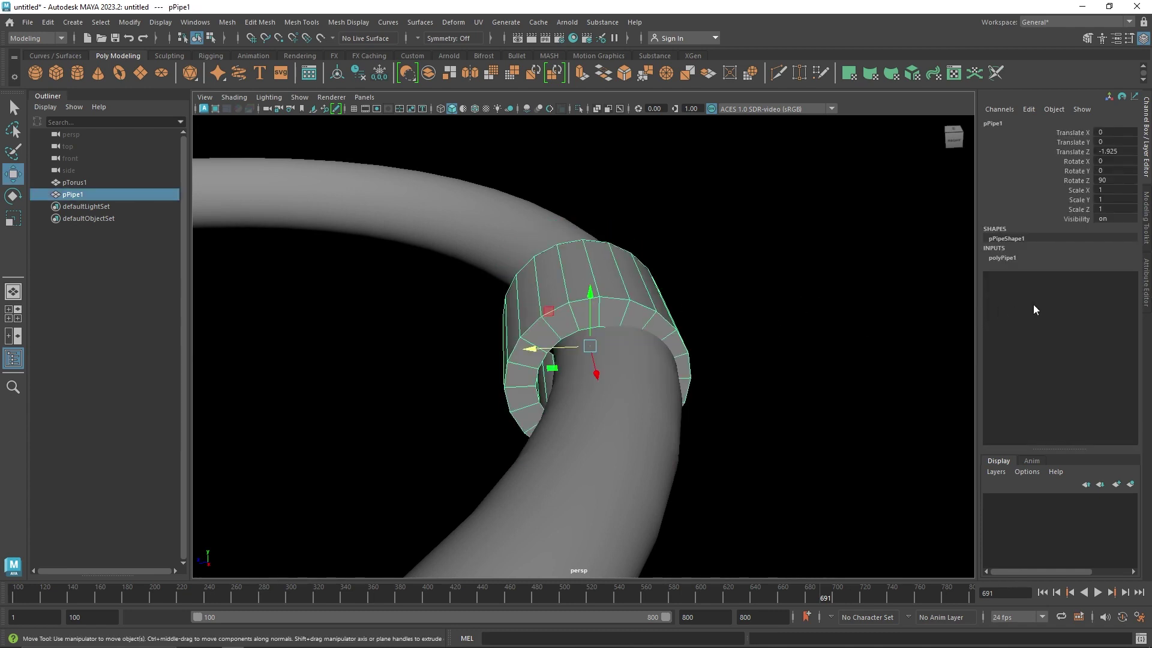
left_click(1010, 258)
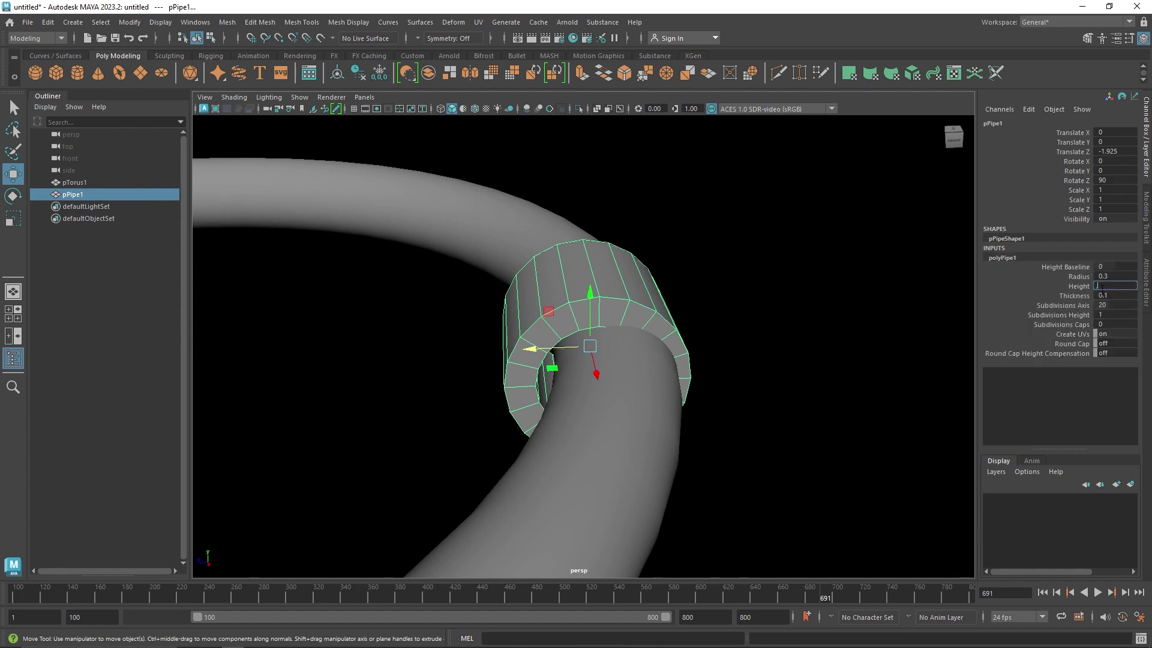
left_click(836, 359)
left_click(638, 308)
scroll(604, 348, "down", 8)
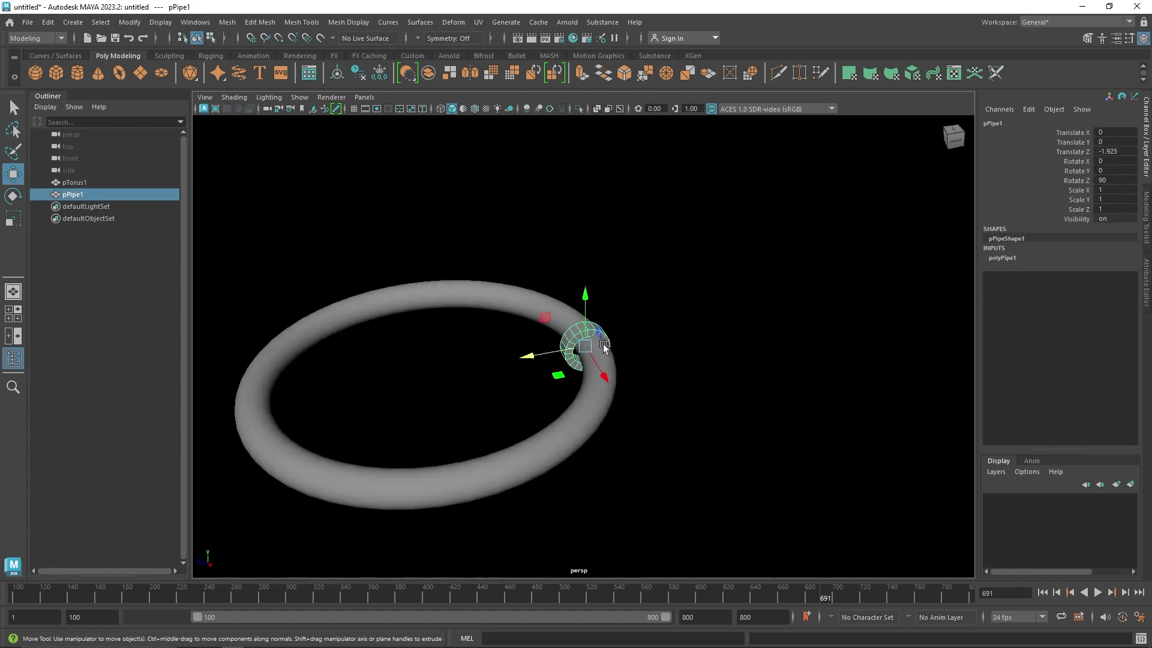
Return the pipe to the torus's center by setting its Translate Z to 0, and keep it selected.
middle_click_drag(604, 348, 688, 360, "alt")
double_click(1118, 151)
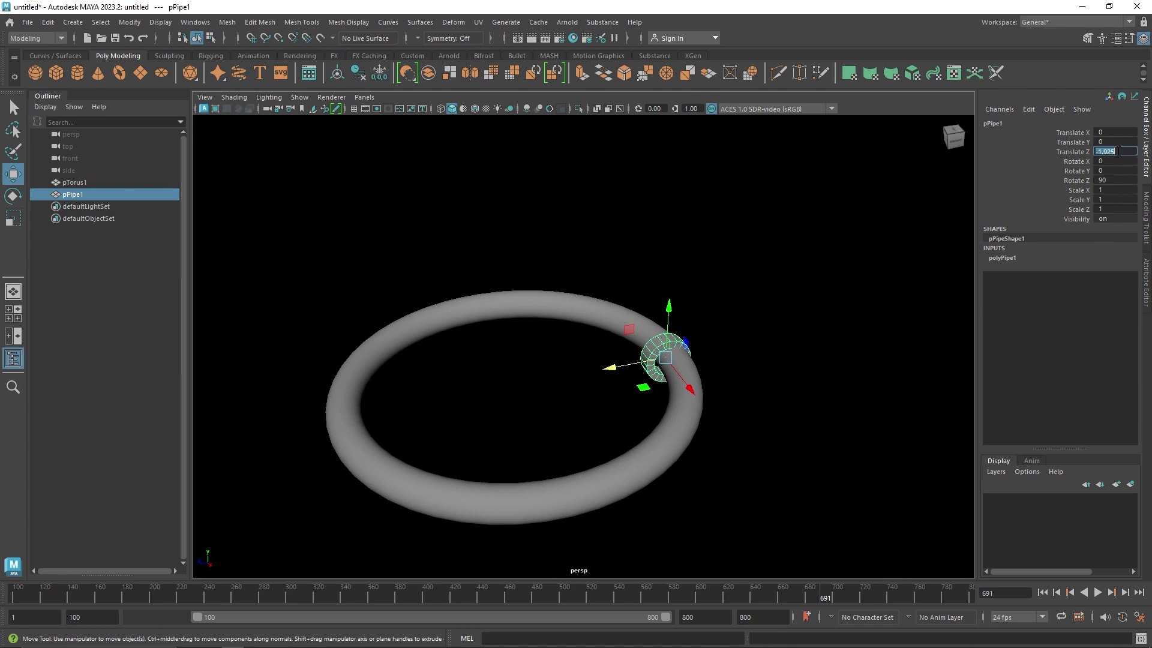
type("0")
key("Return")
left_click_drag(624, 359, 602, 416, "alt")
left_click(606, 408)
left_click(549, 389)
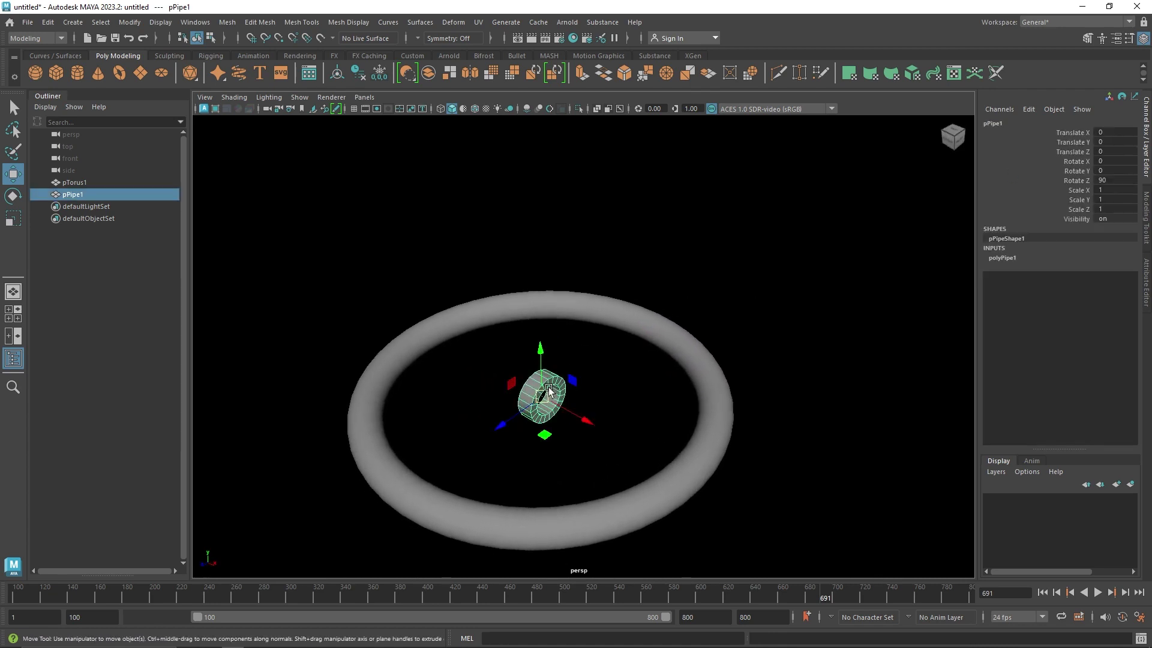
Create a MASH network from the selected pipe and display the network's attributes.
left_click(547, 55)
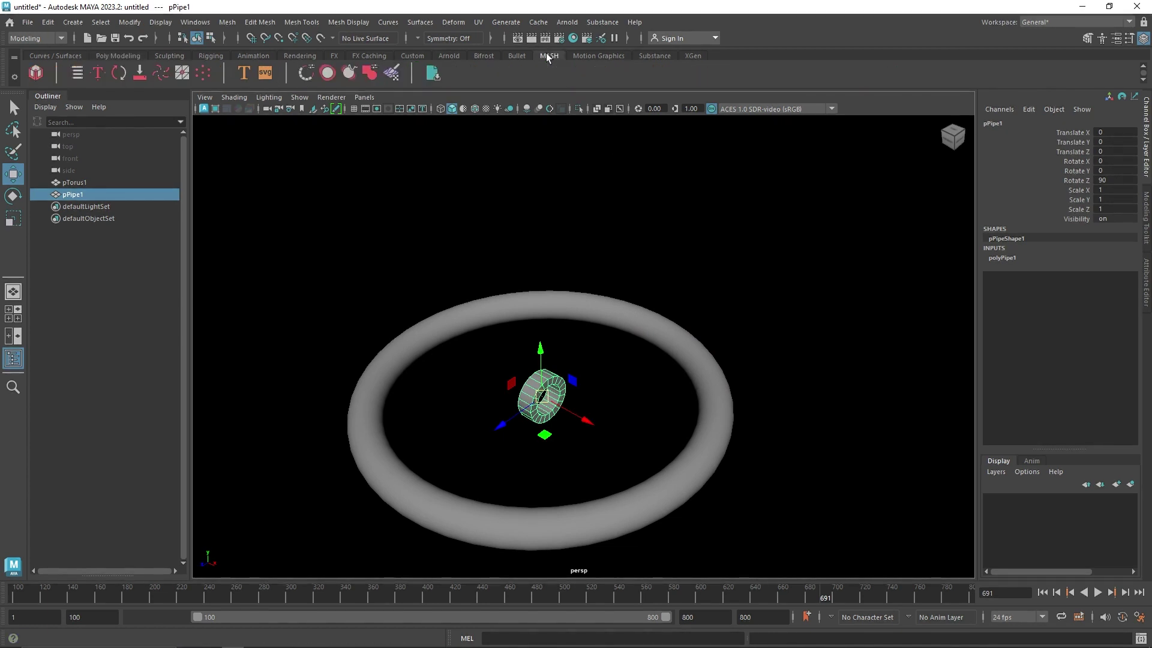
left_click(36, 73)
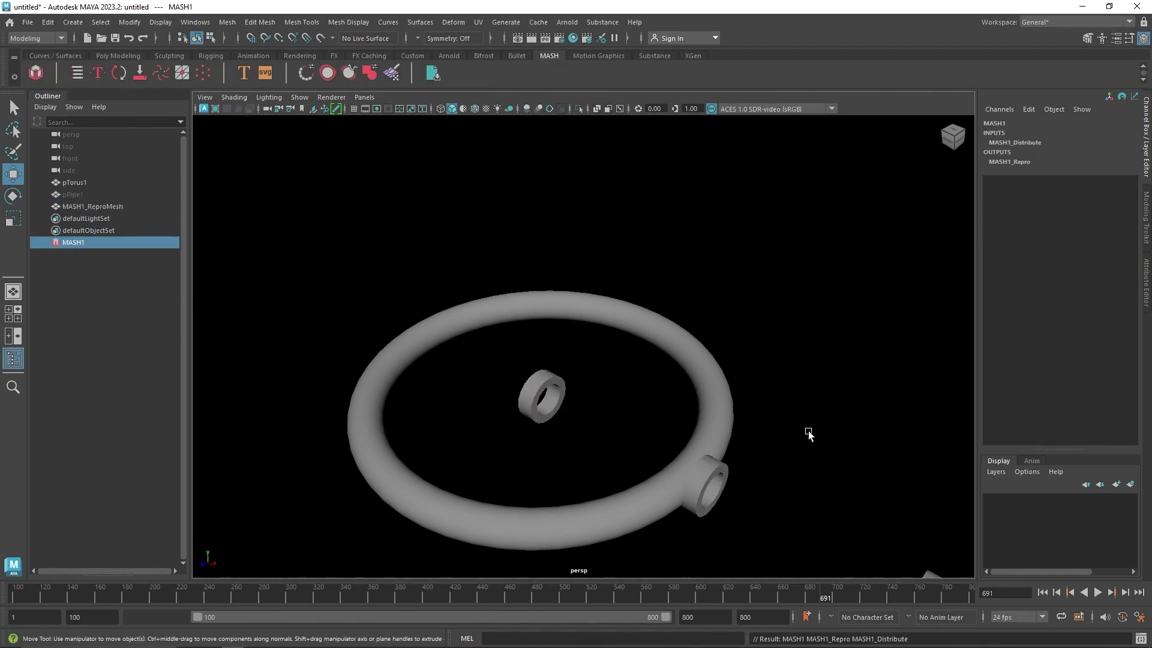
scroll(696, 412, "down", 5)
left_click_drag(700, 412, 749, 423, "alt")
left_click(1146, 288)
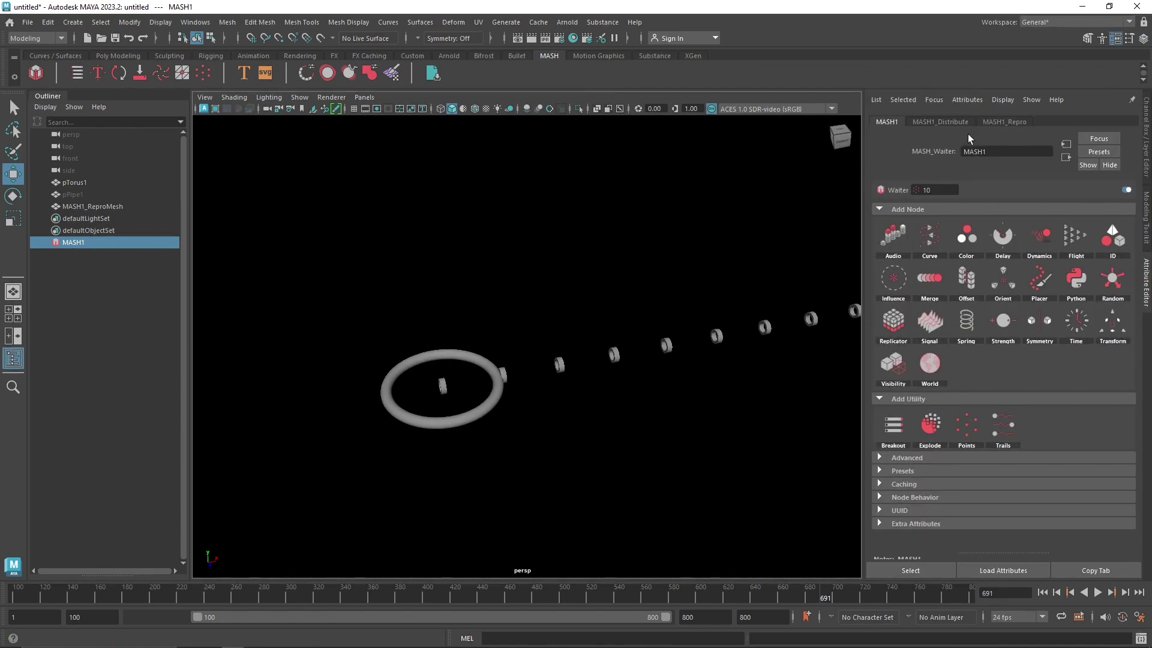
Change the MASH distribution type to Radial and set its radial axis to ZX.
left_click(954, 122)
left_click(976, 225)
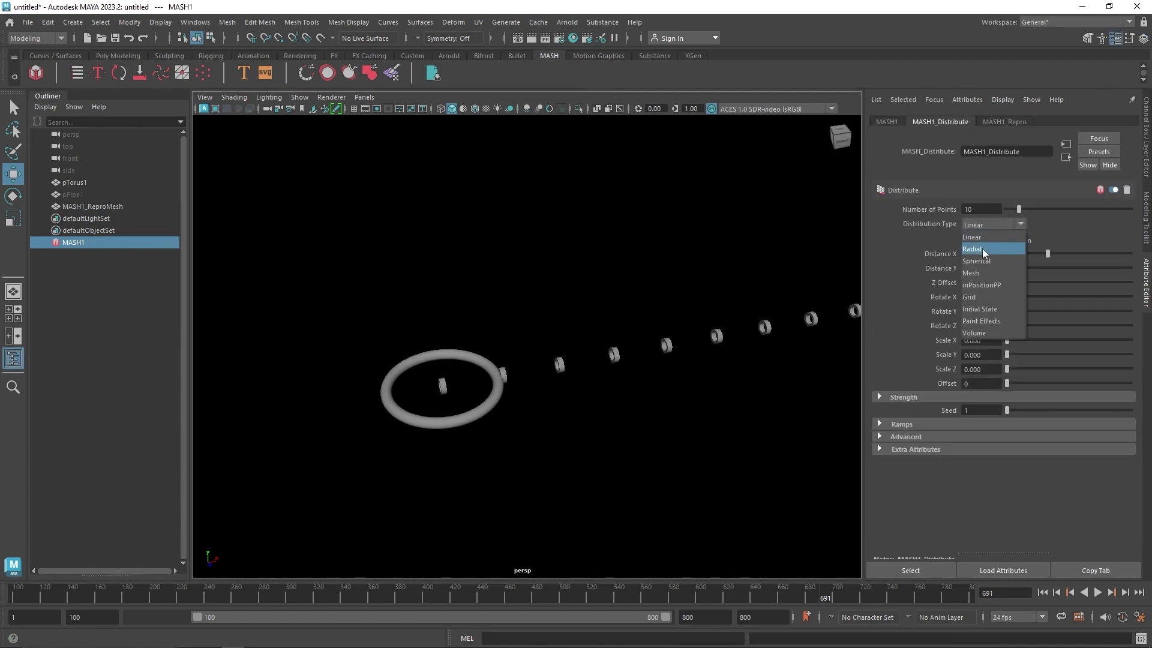
left_click(983, 248)
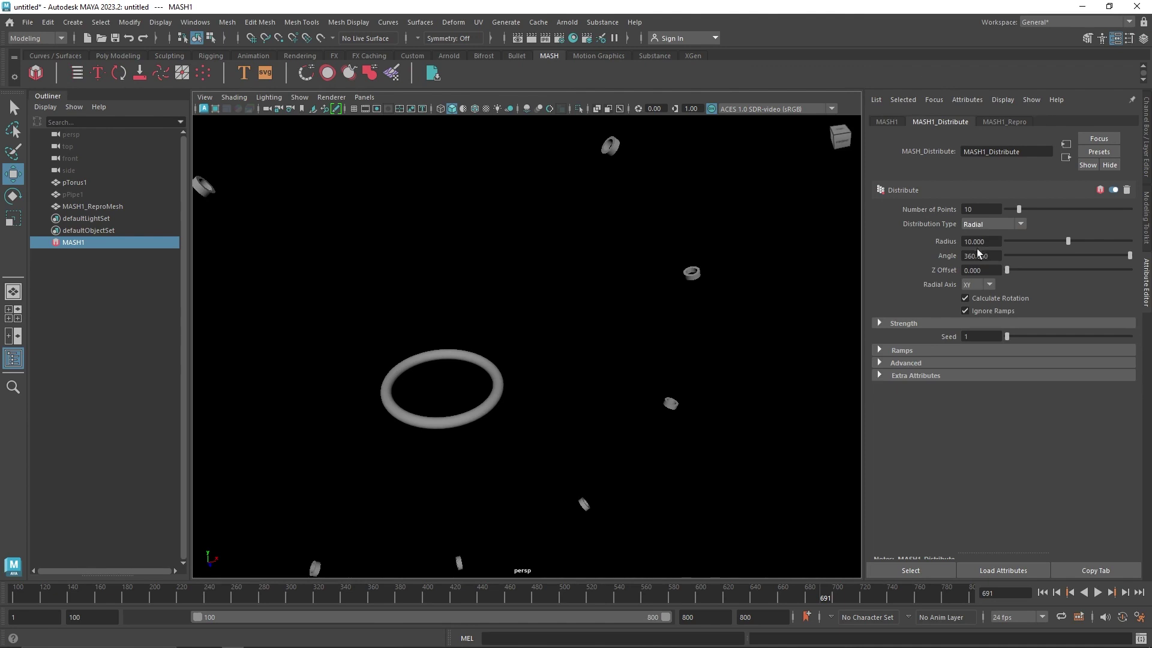
left_click(983, 287)
left_click(978, 300)
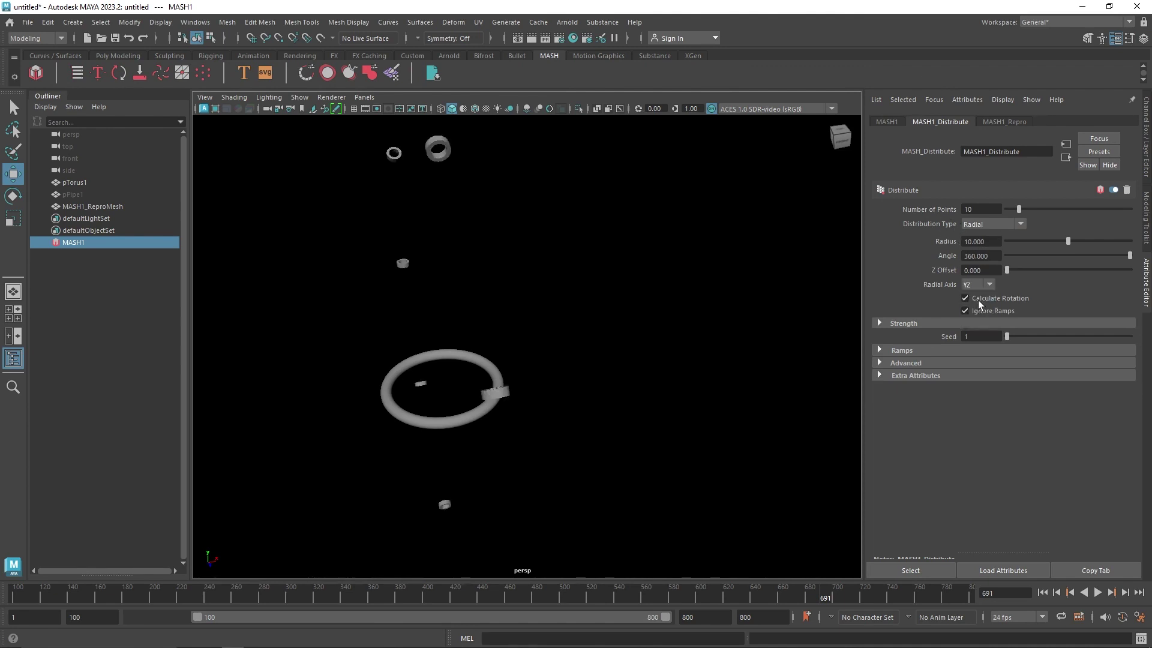
left_click(961, 285)
left_click(962, 320)
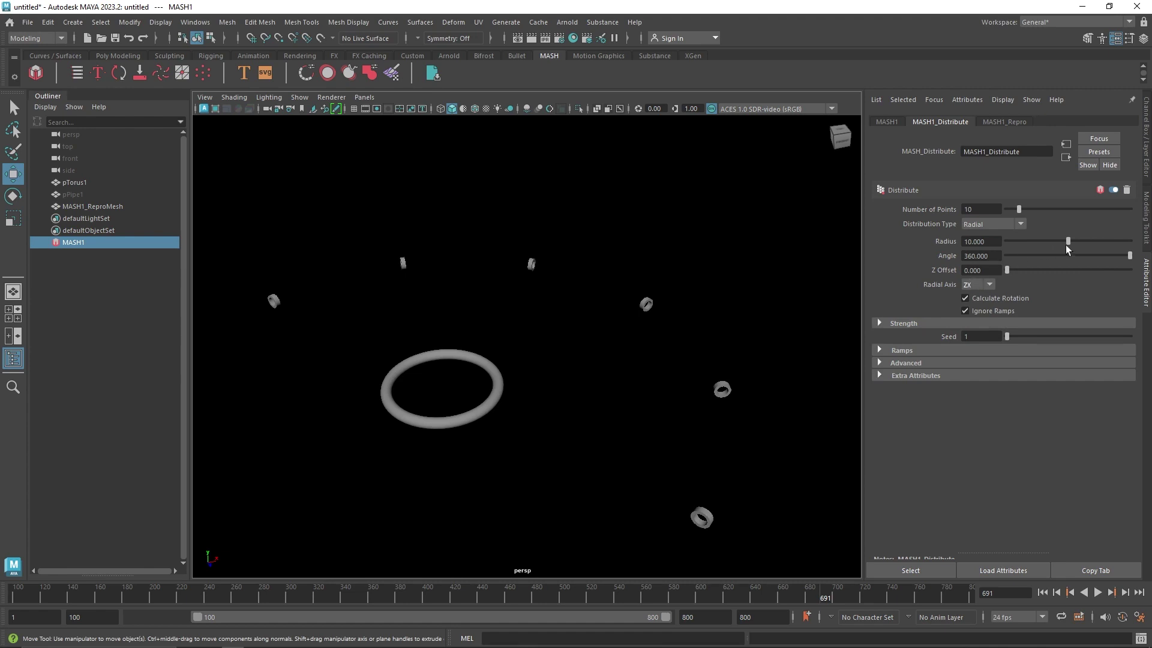
Set the radial distribution's radius to 2 so the bands wrap the torus tube, and raise the number of points to 100.
left_click_drag(1069, 241, 1018, 248)
scroll(561, 381, "up", 8)
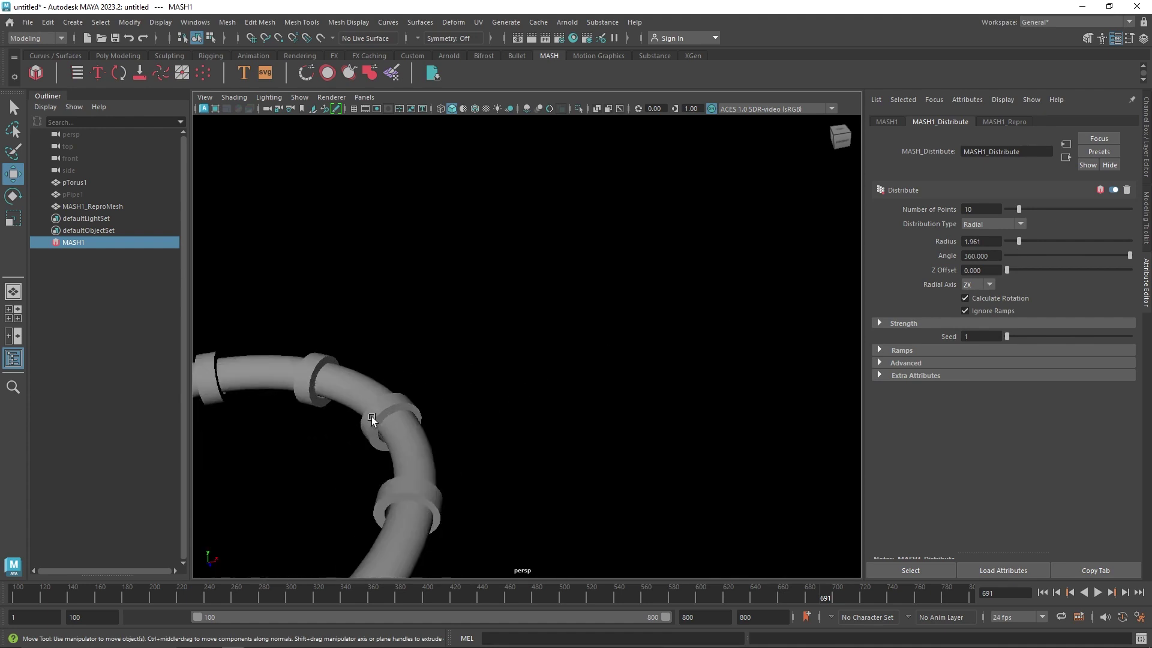
left_click_drag(450, 413, 393, 390, "alt")
left_click(991, 242)
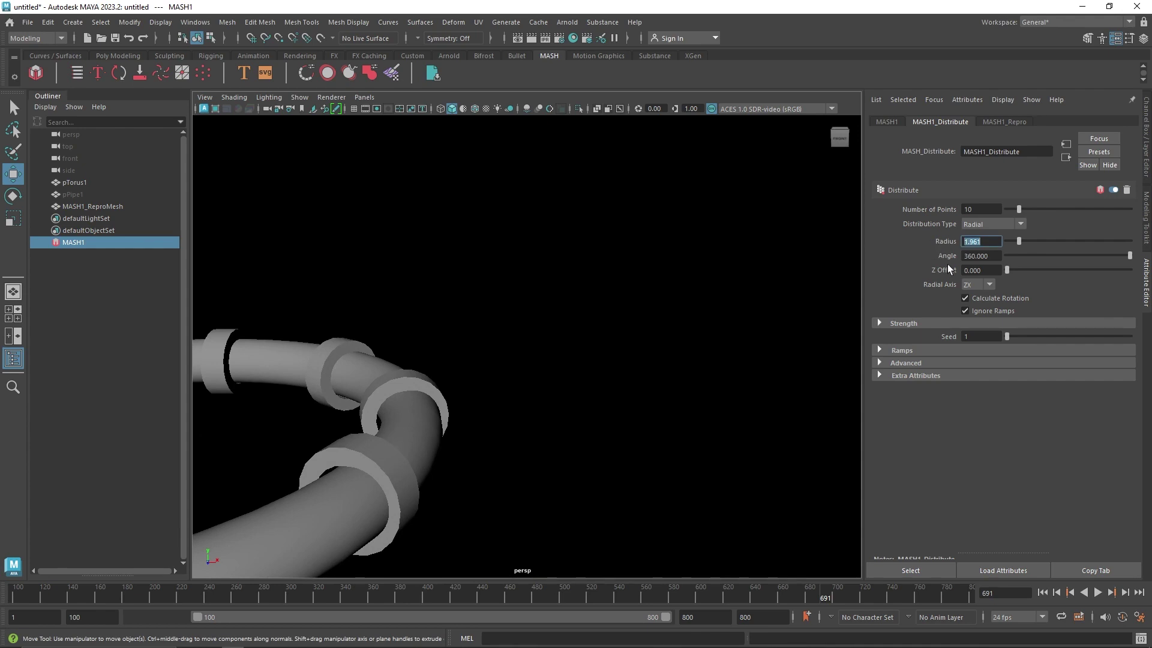
type("2")
key("Return")
left_click_drag(507, 403, 551, 424, "alt")
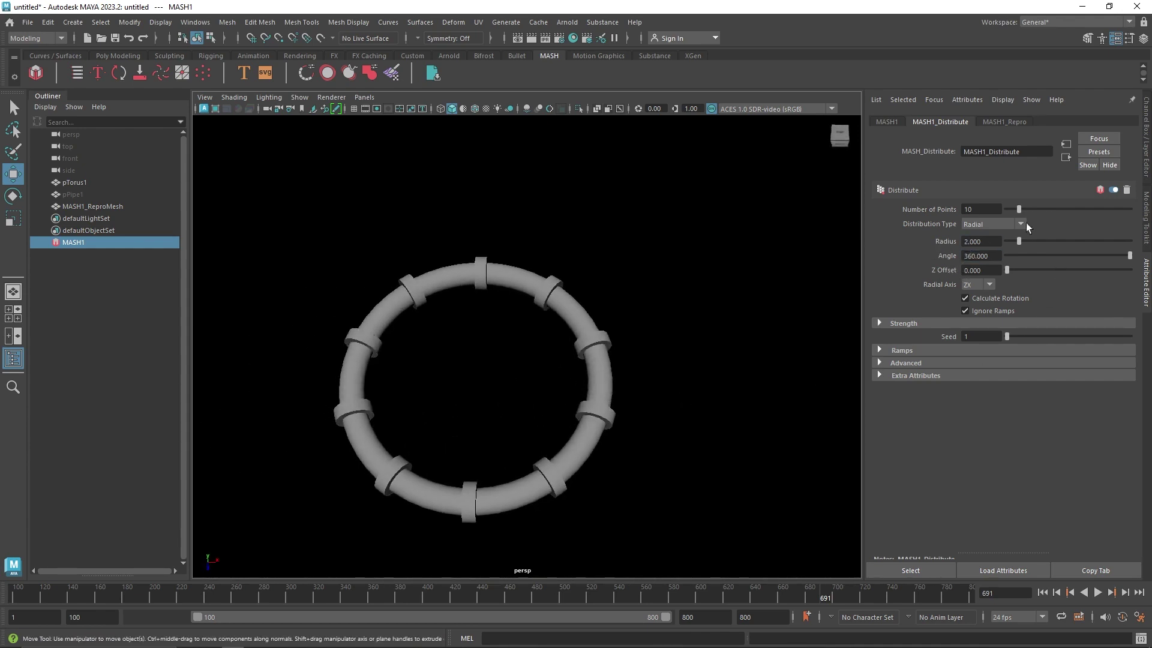
left_click_drag(1020, 208, 1129, 218)
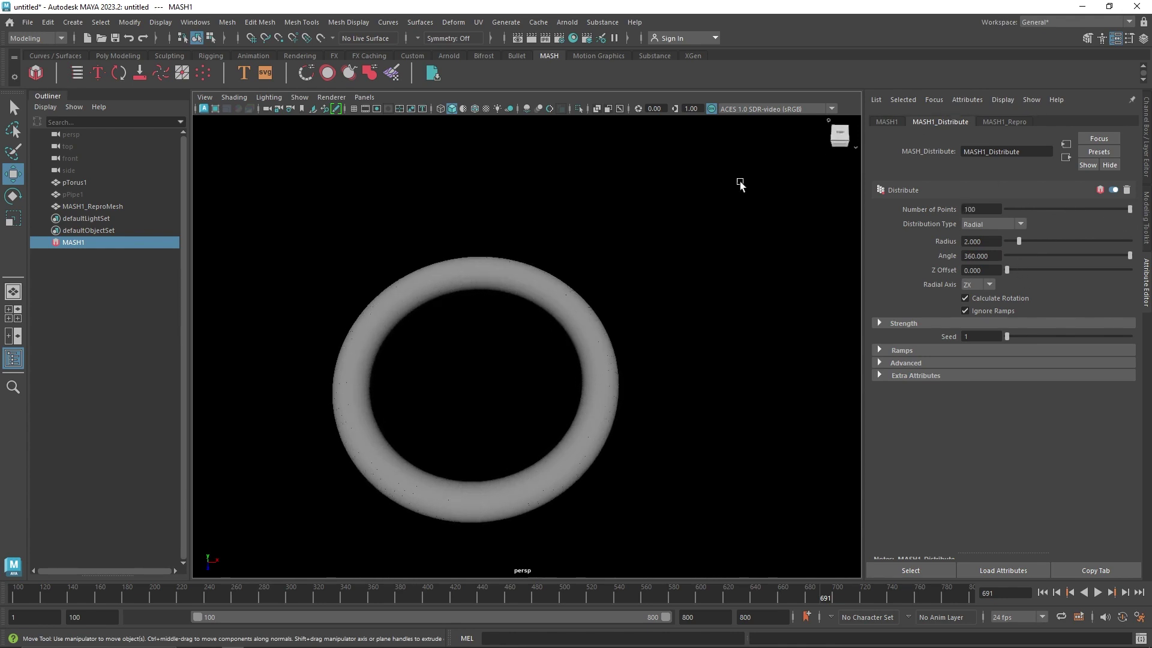
Add an Audio node to the MASH network and load the sound file Ringside - Dyalla.wav.
left_click(887, 122)
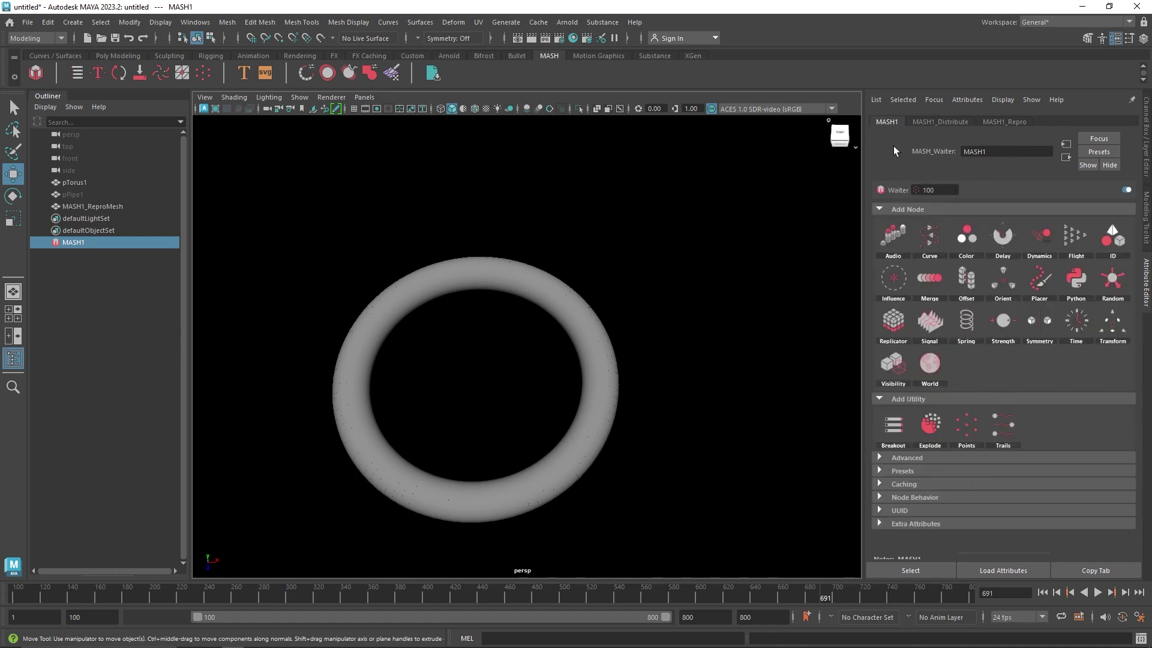
left_click(893, 237)
left_click(1095, 238)
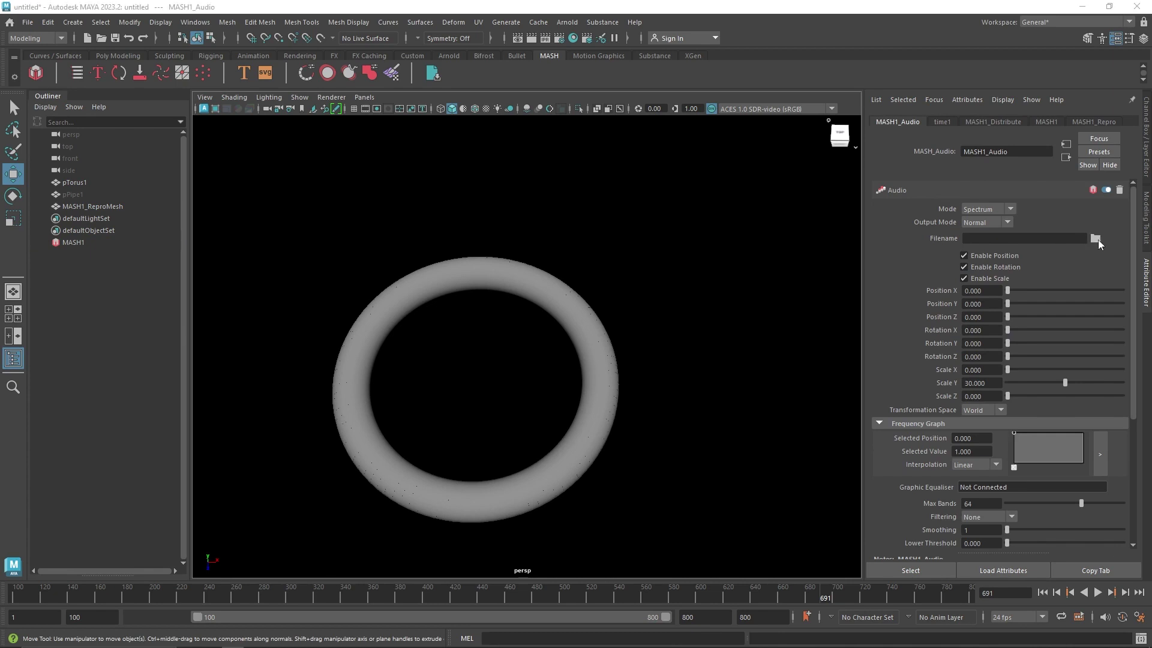
double_click(258, 243)
left_click_drag(747, 356, 650, 385, "alt")
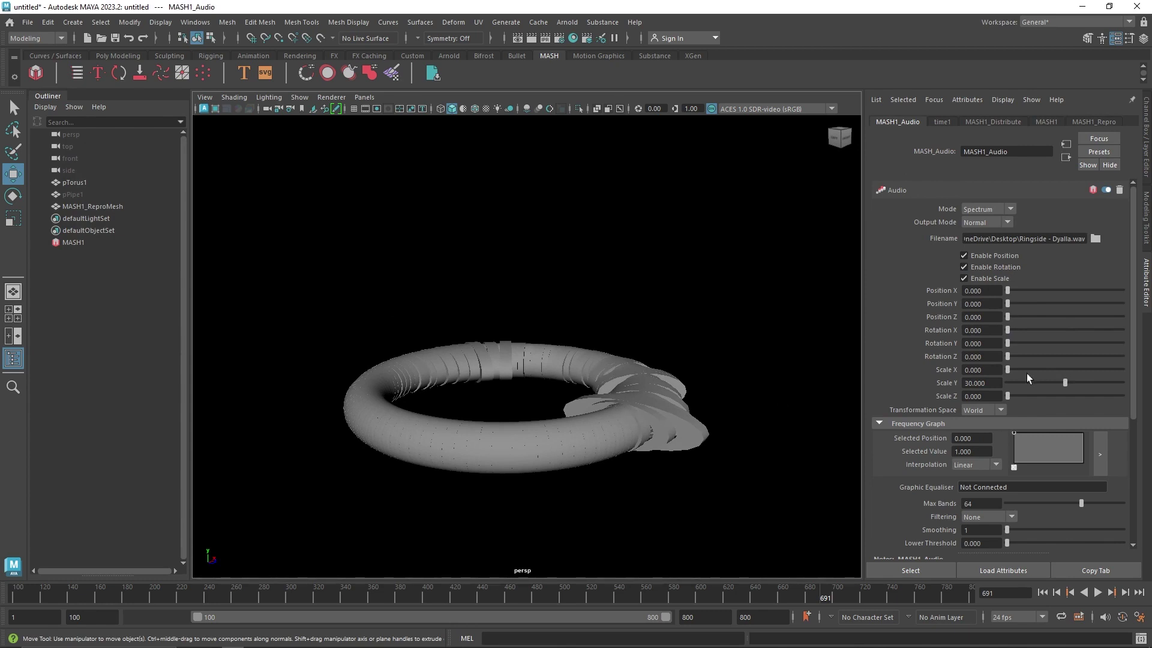
Set the Audio node's Scale Z and Scale X to 30.
left_click(958, 394)
type("30")
key("Return")
left_click(935, 368)
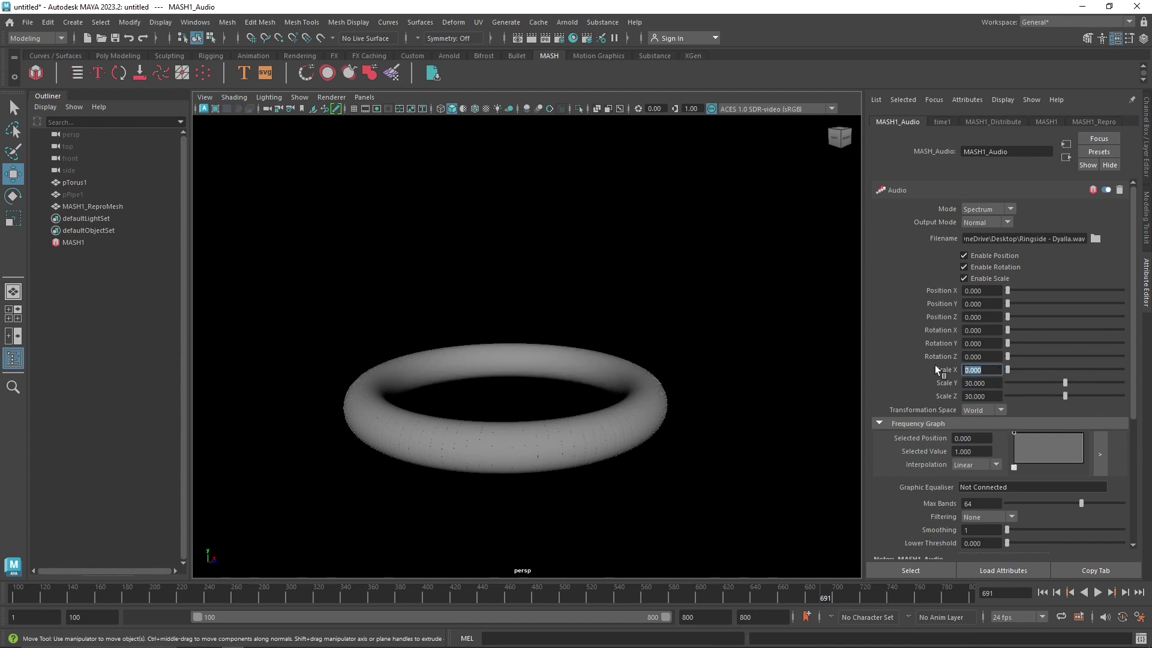
type("30")
key("Return")
Play the animation from the current frame and again from the start to check how the bands react to the audio.
left_click(1097, 592)
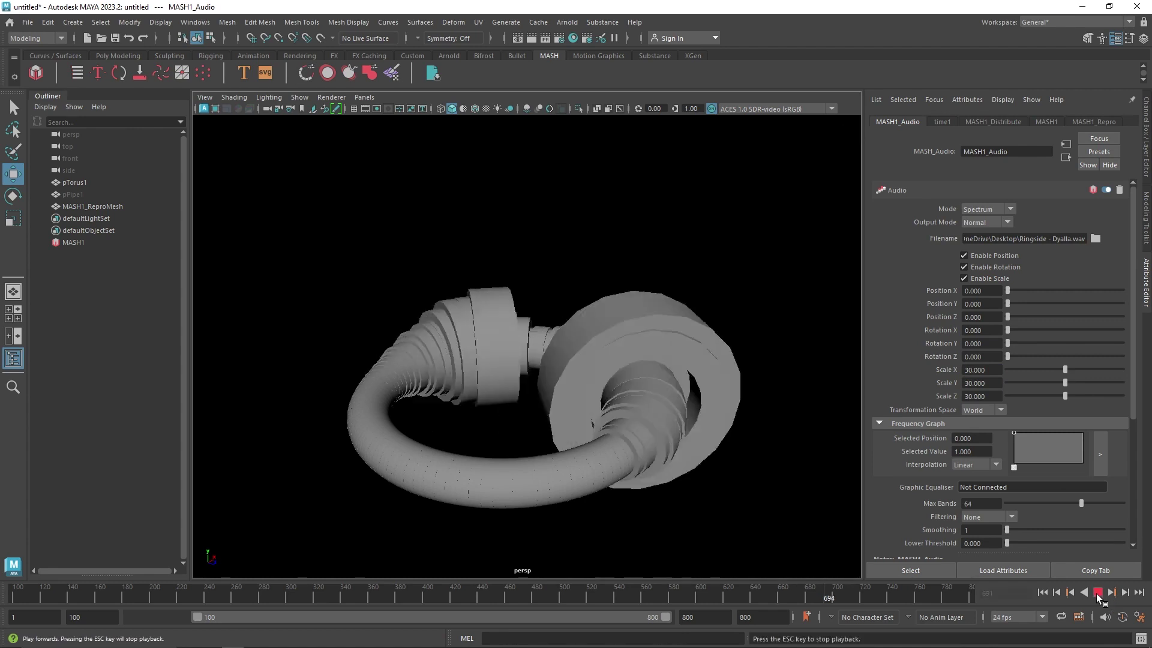
left_click(1097, 592)
left_click(1042, 592)
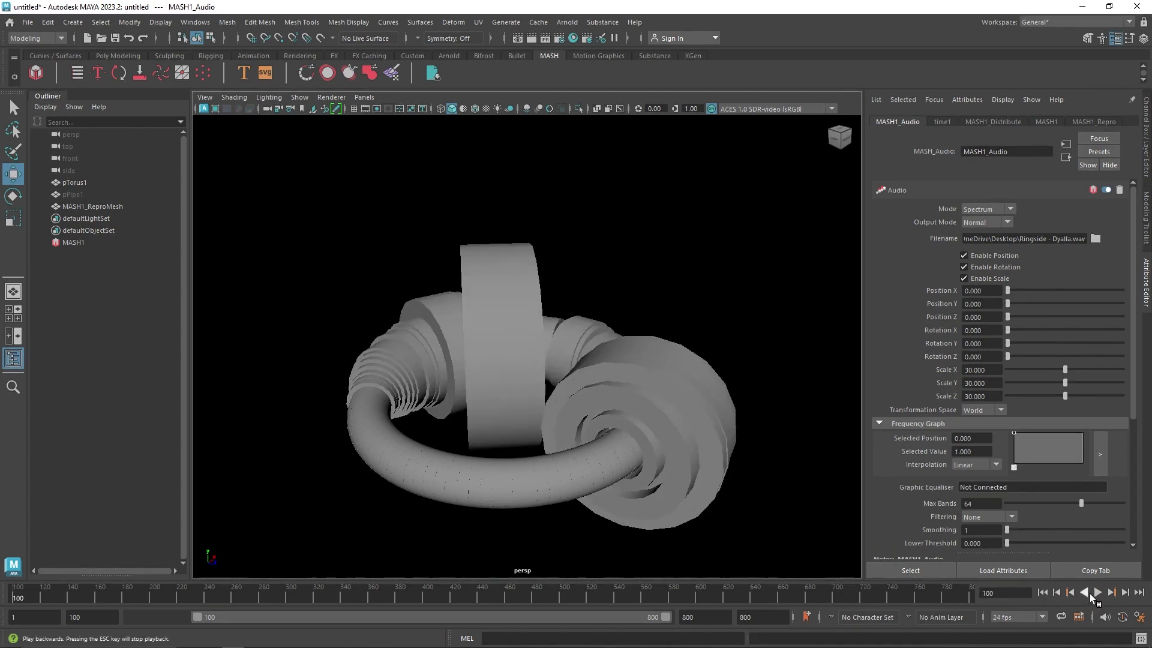
left_click(1096, 593)
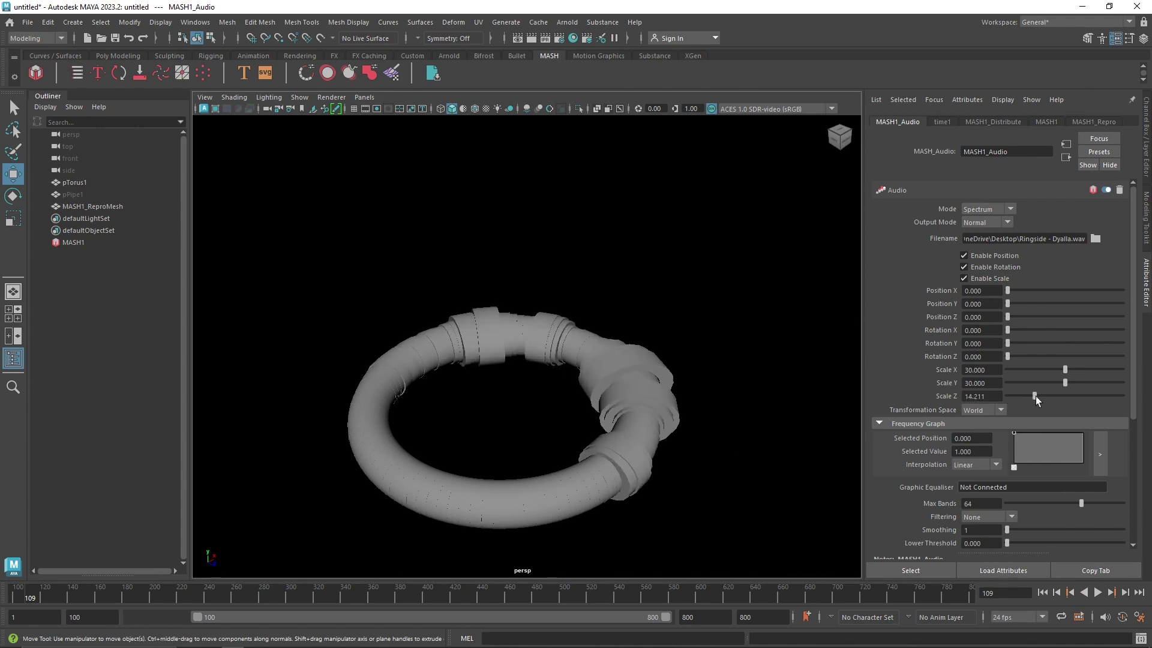
Set the Audio node's Scale X, Scale Y and Scale Z to 10 and preview the animation.
left_click_drag(1064, 396, 1062, 396)
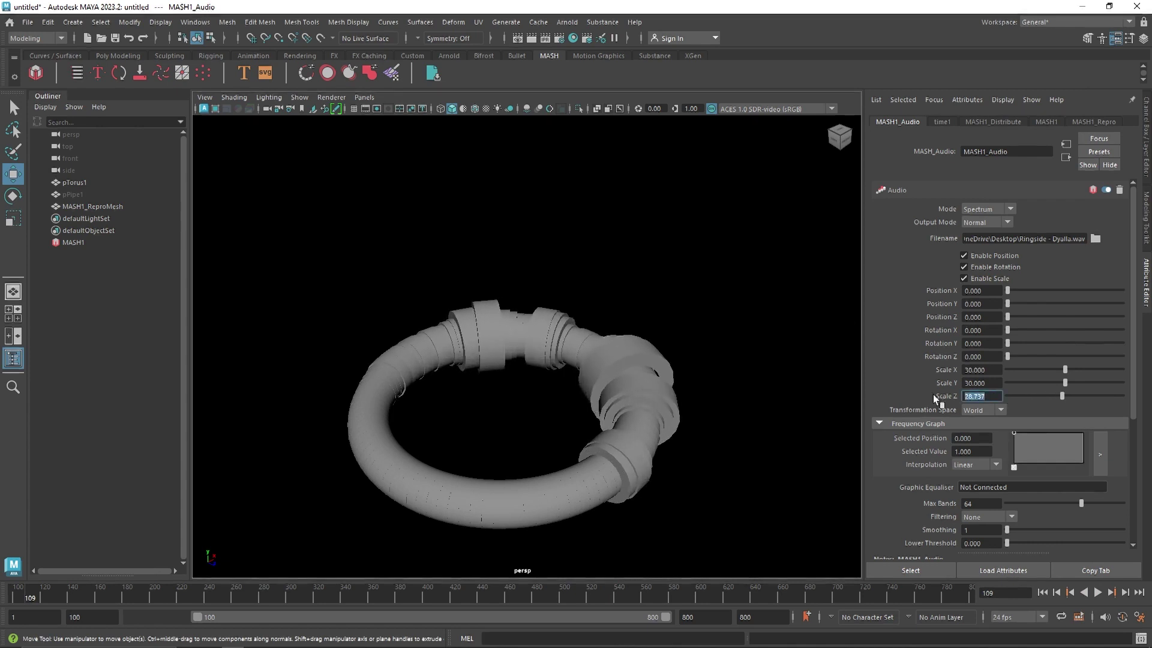
type("10")
key("Return")
left_click(978, 382)
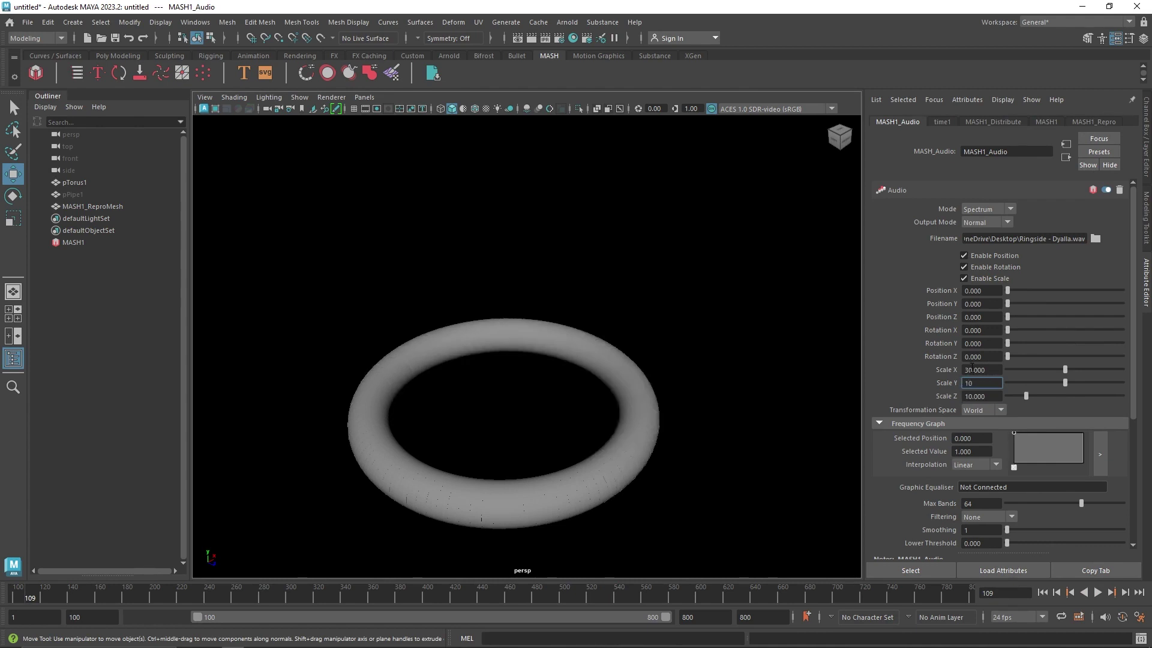
key("Return")
left_click(972, 369)
type("10")
key("Return")
left_click(1098, 592)
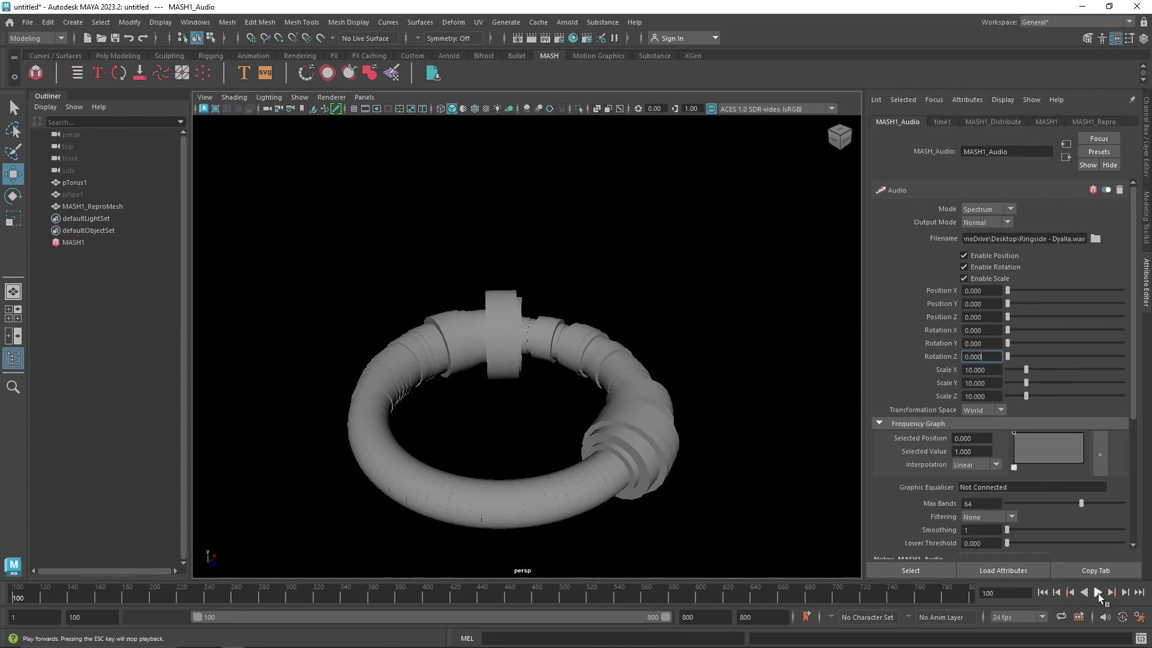
left_click(1097, 592)
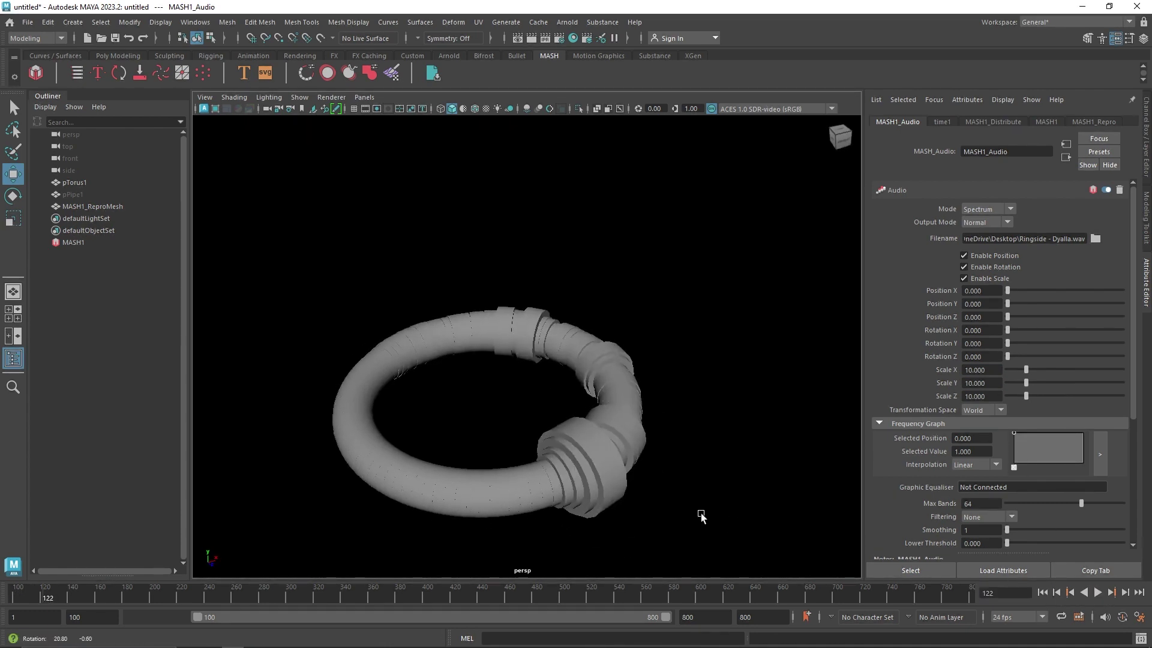
Try the radial distribution with 34 points during playback and undo the point count change.
left_click(993, 122)
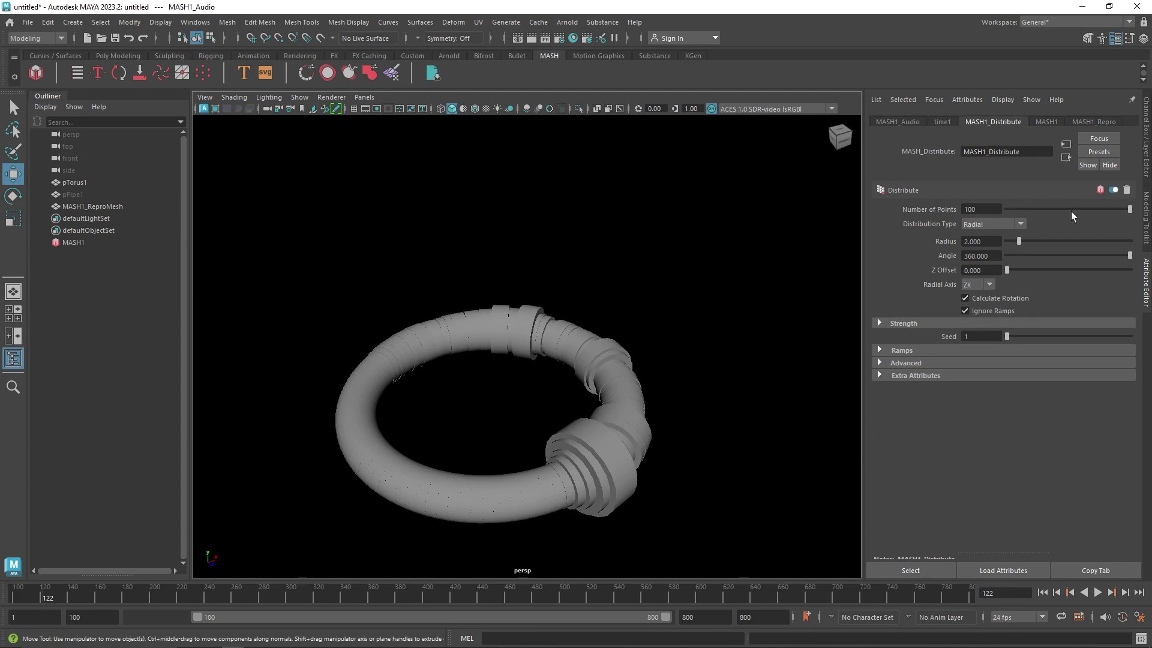
mouse_move(1071, 211)
left_mouse_down()
mouse_move(1031, 209)
mouse_move(1048, 209)
left_mouse_up()
left_click(1097, 592)
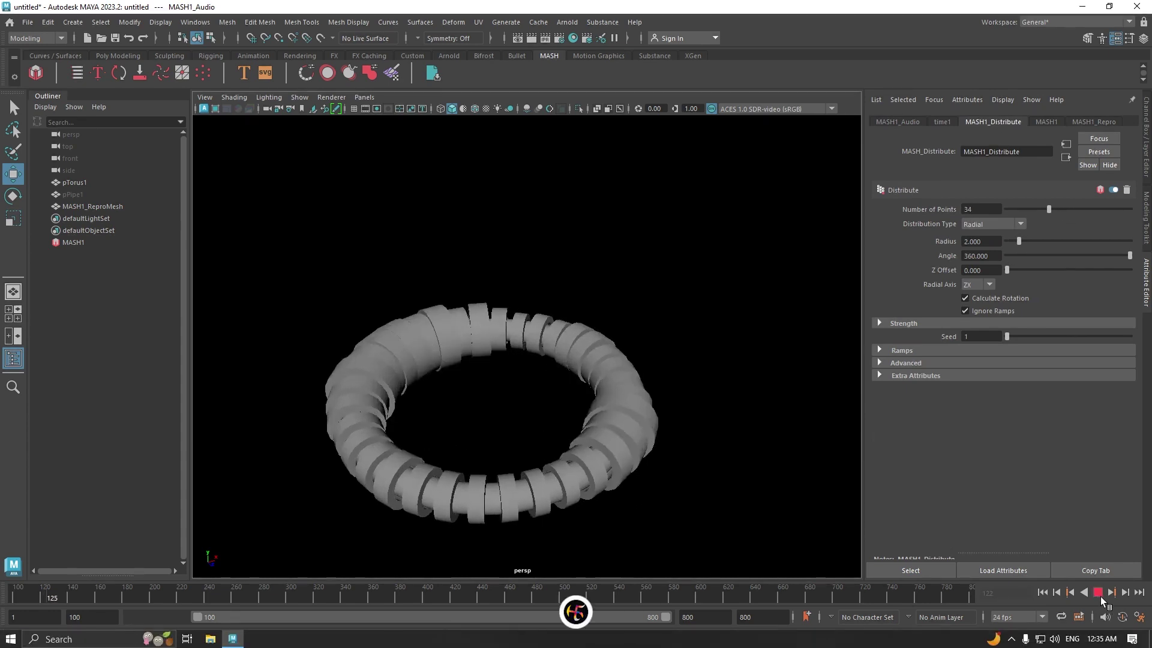
left_click(1098, 593)
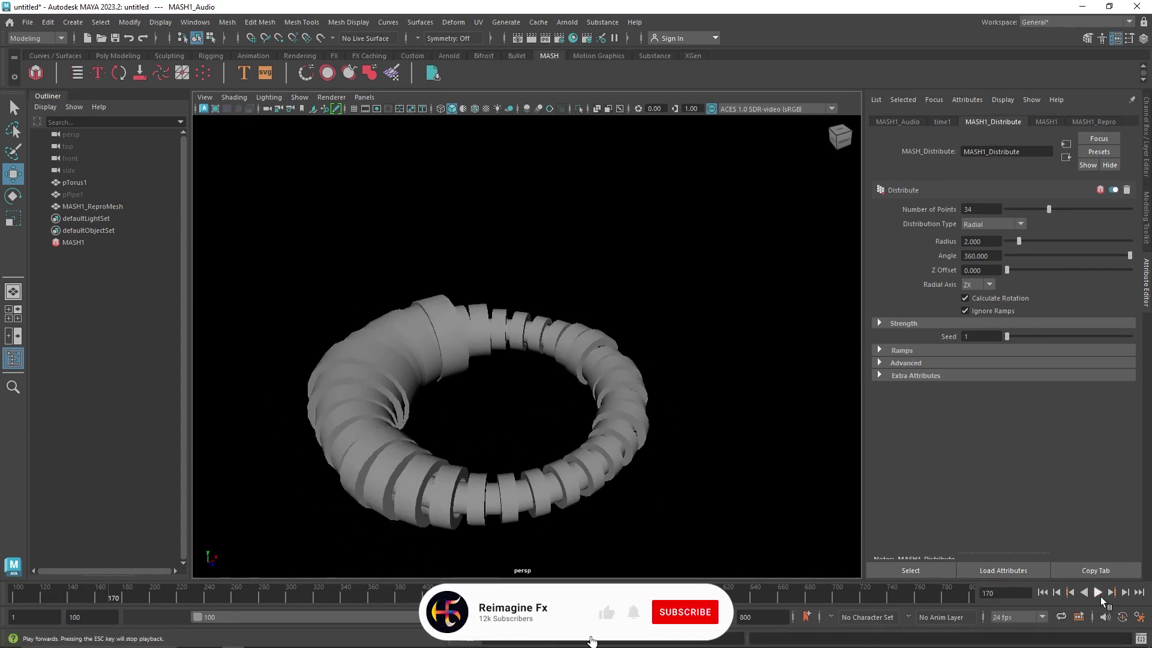
key("ctrl+z")
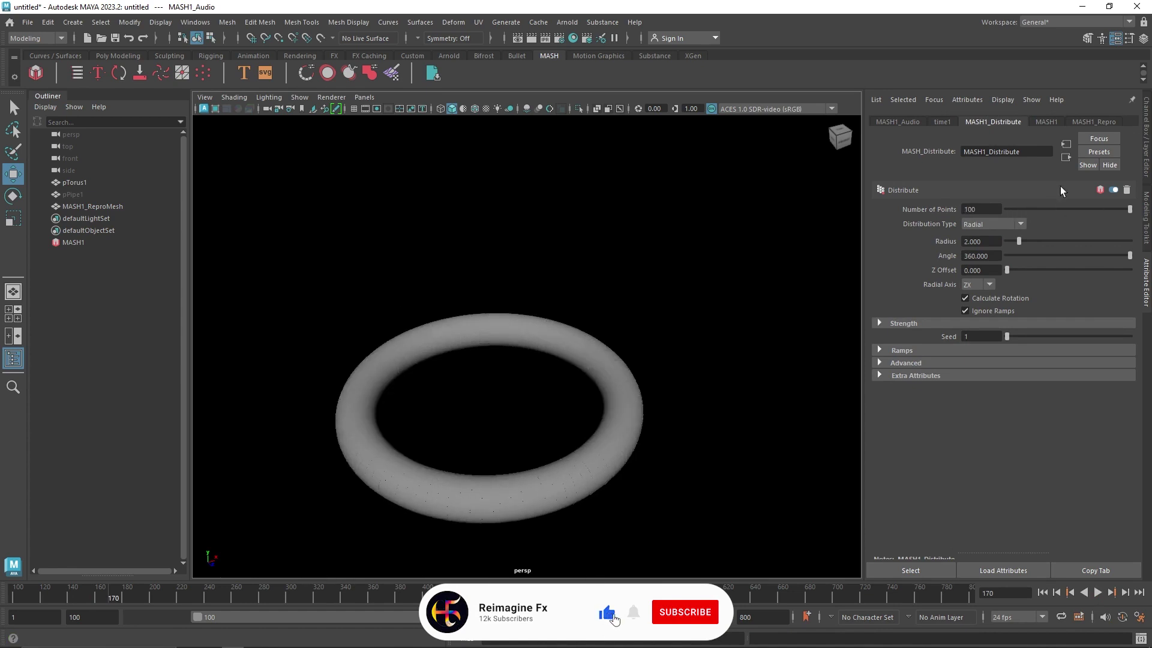
Set the Audio node's Max Bands to 100 and Smoothing to 4, and preview the animation.
left_click(898, 122)
left_click_drag(1025, 422, 1126, 401)
scroll(1100, 401, "down", 1)
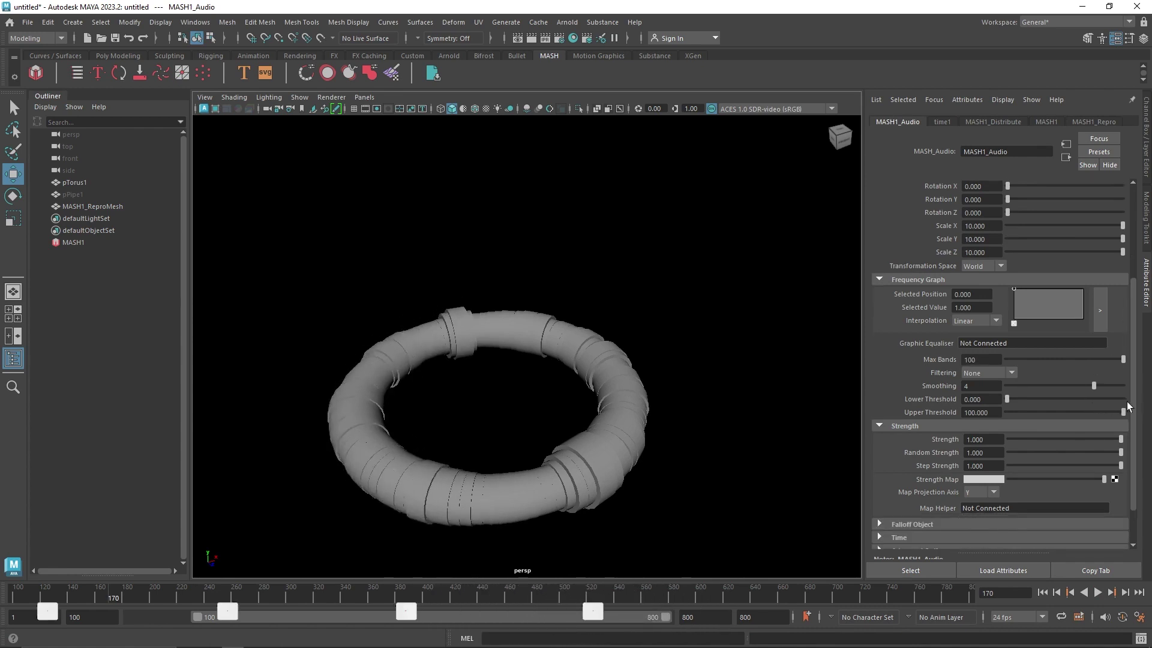
left_click(1098, 592)
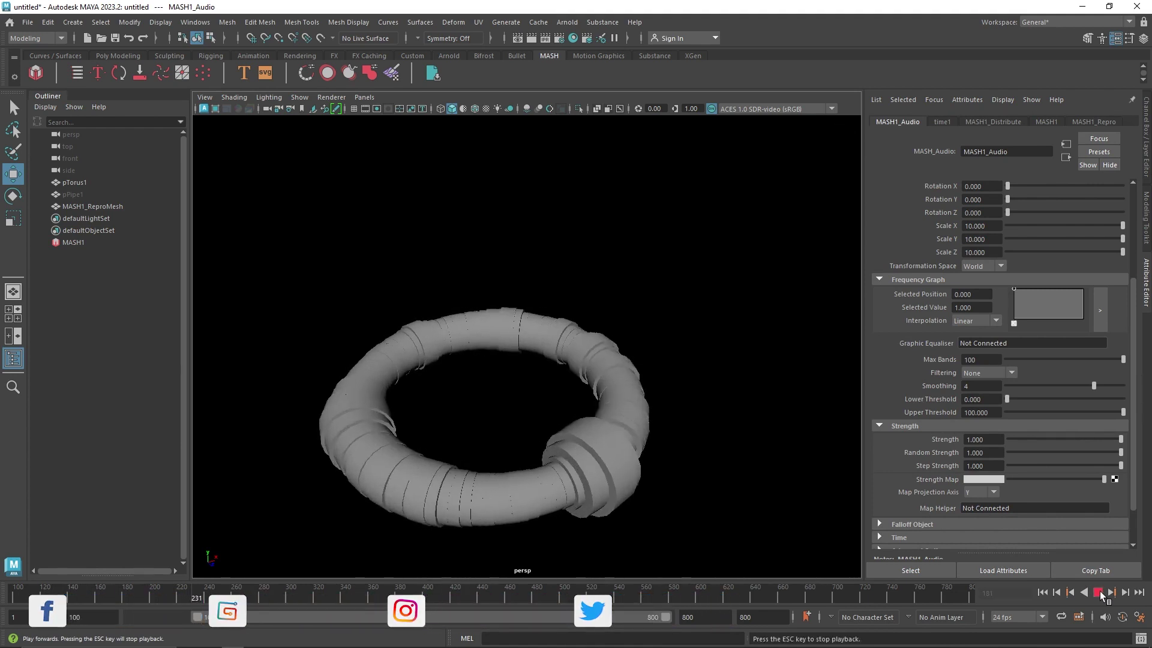
left_click(1098, 592)
Set the Audio node's Scale X to 0 and preview the animation.
left_click_drag(1111, 226, 964, 228)
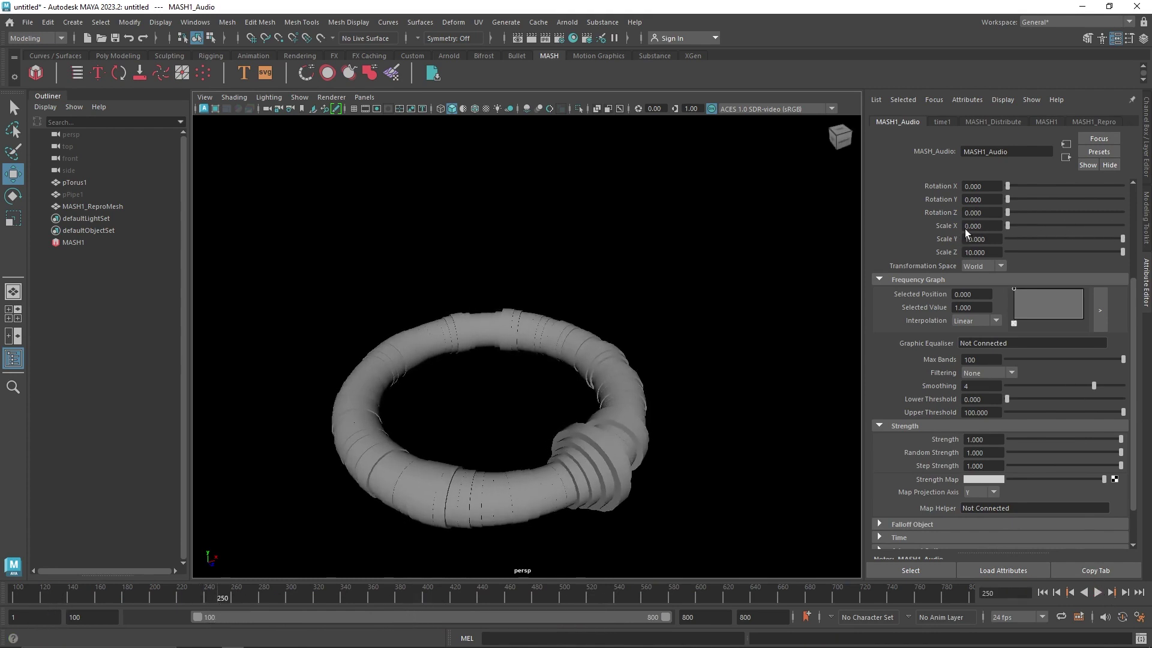
left_click(1097, 592)
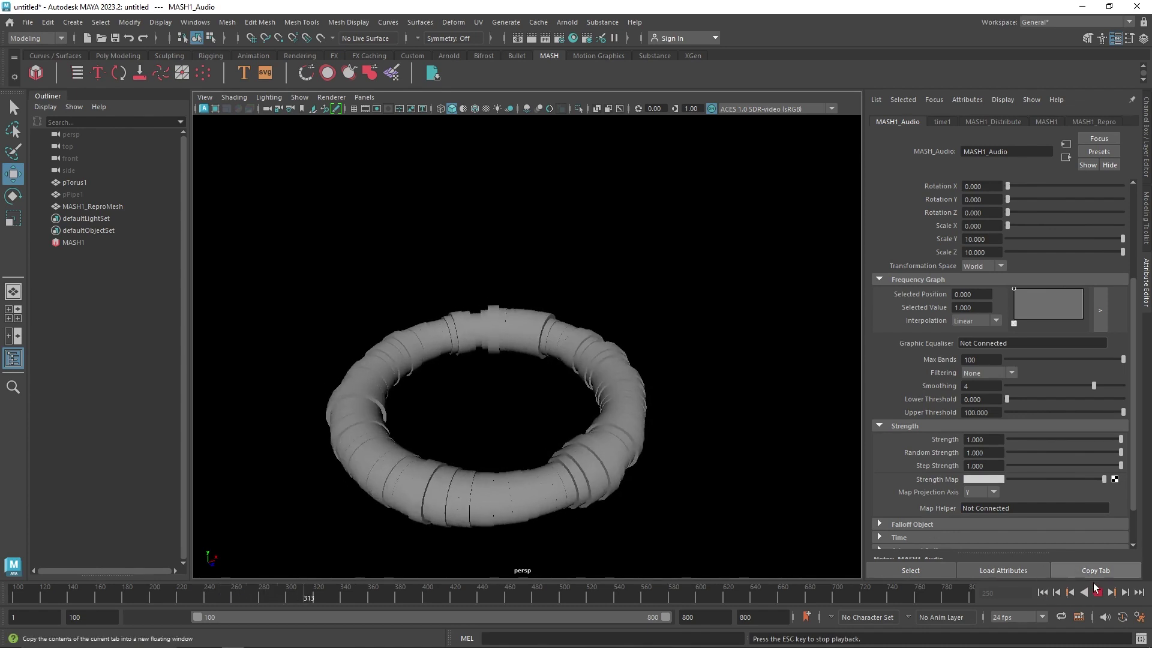
key("Escape")
Set the source pipe's Subdivisions Axis to 60 to smooth the bands, and inspect them up close.
left_click(88, 195)
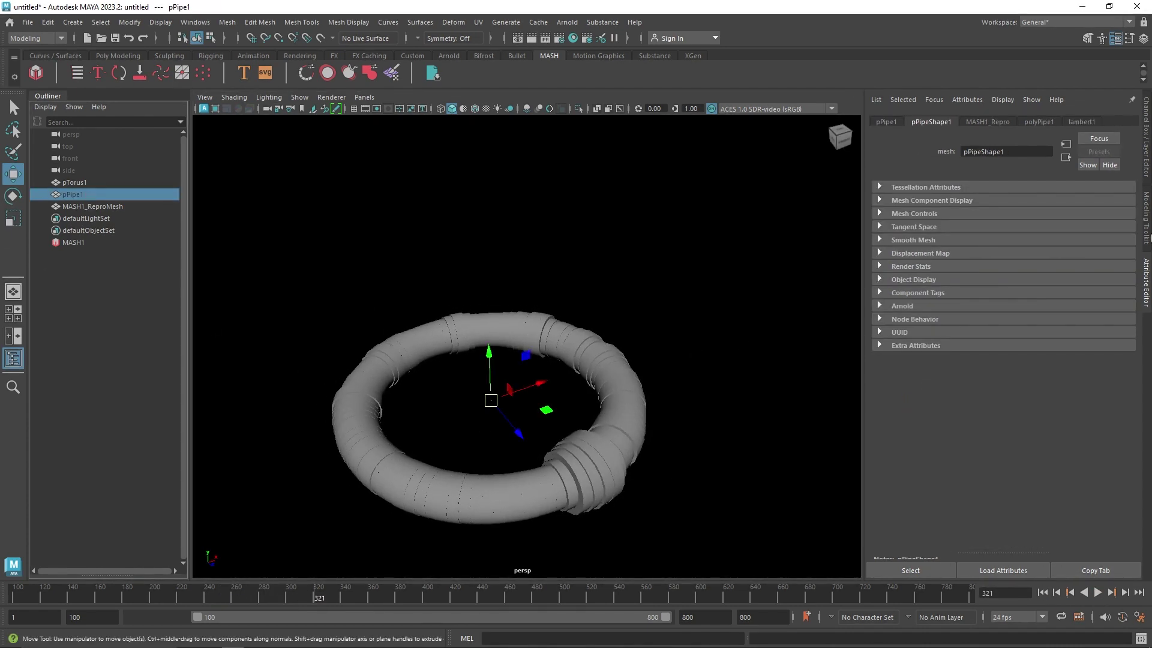
left_click(1147, 151)
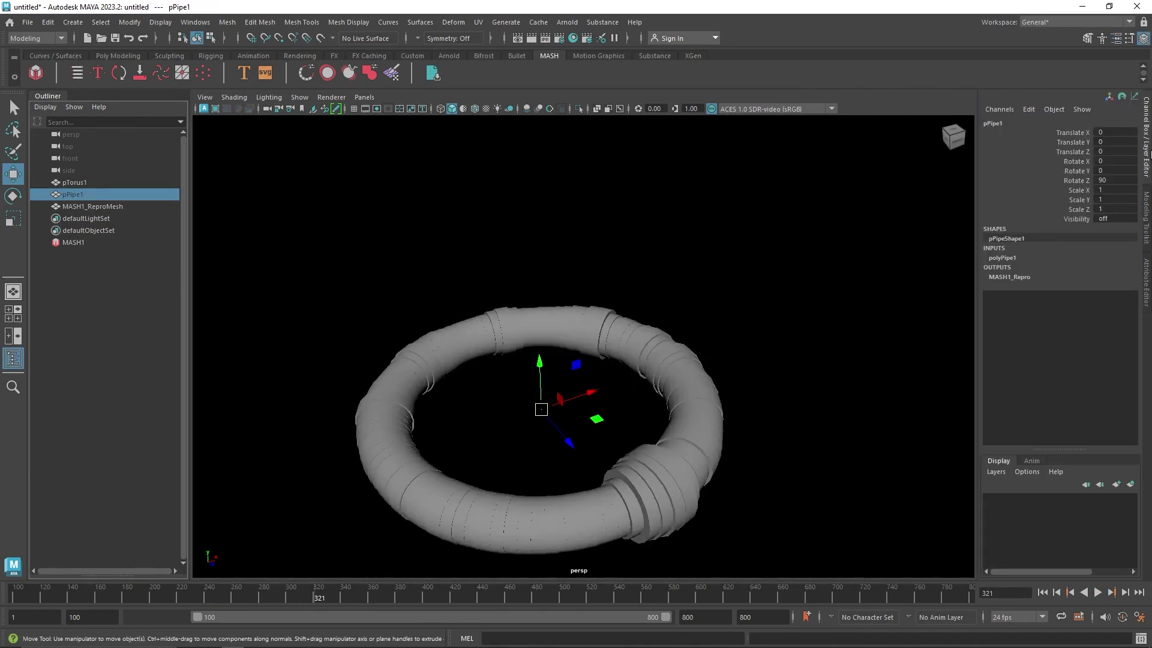
left_click(1008, 257)
double_click(1112, 307)
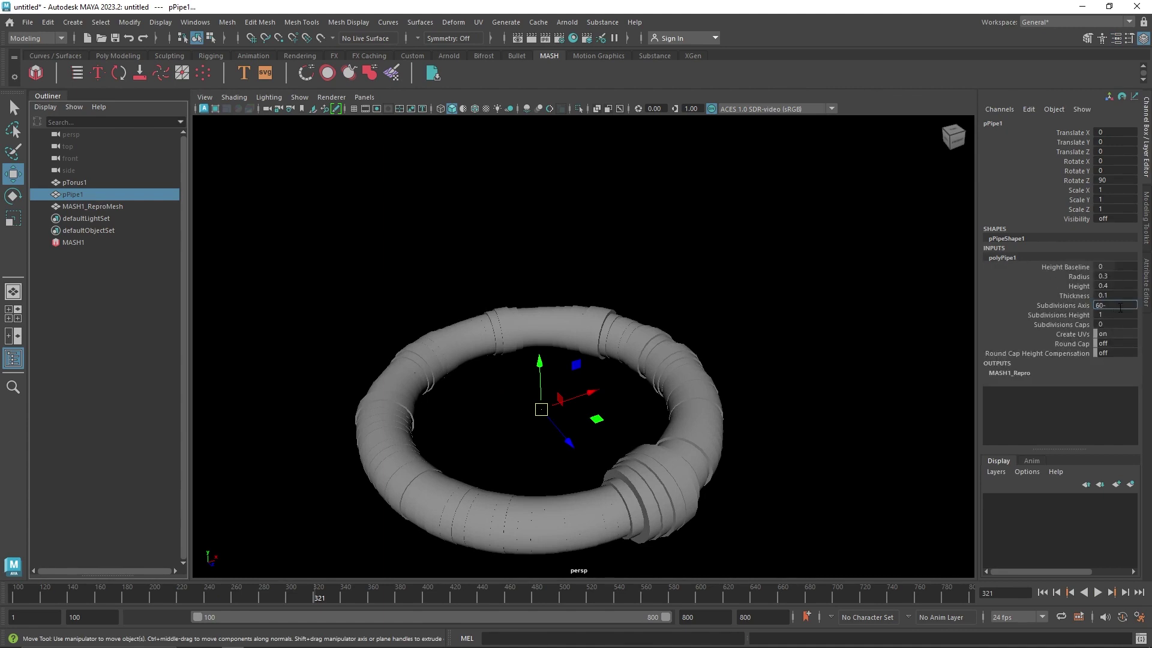
type("60")
key("Return")
left_click_drag(699, 422, 628, 396, "alt")
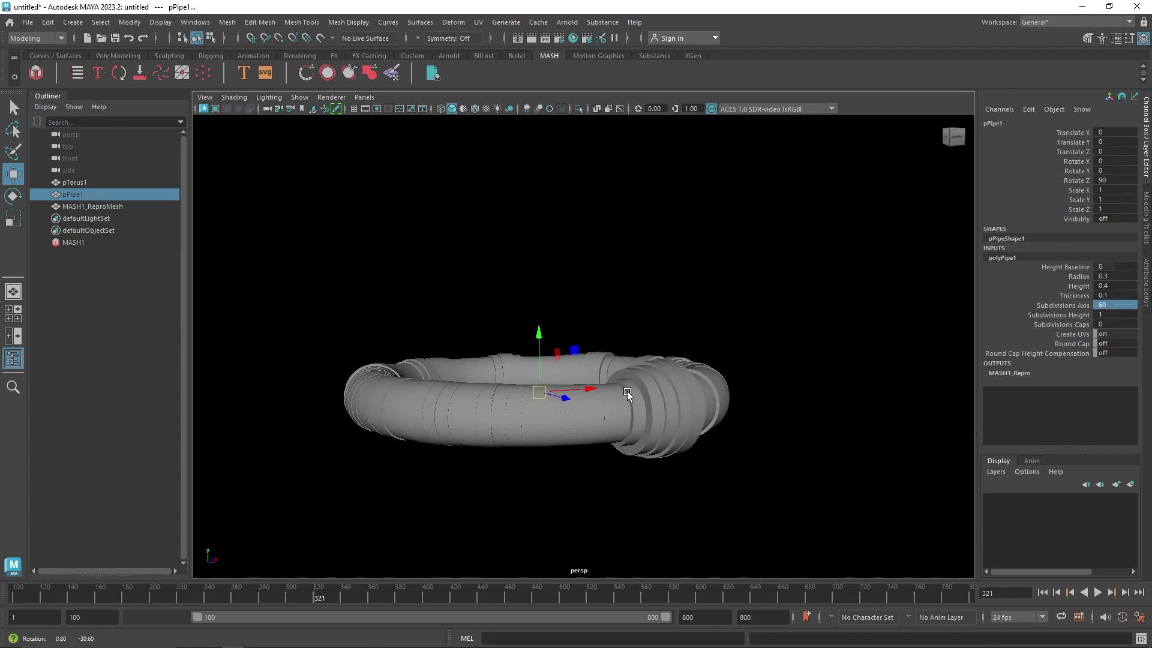
right_click_drag(627, 396, 797, 450, "alt")
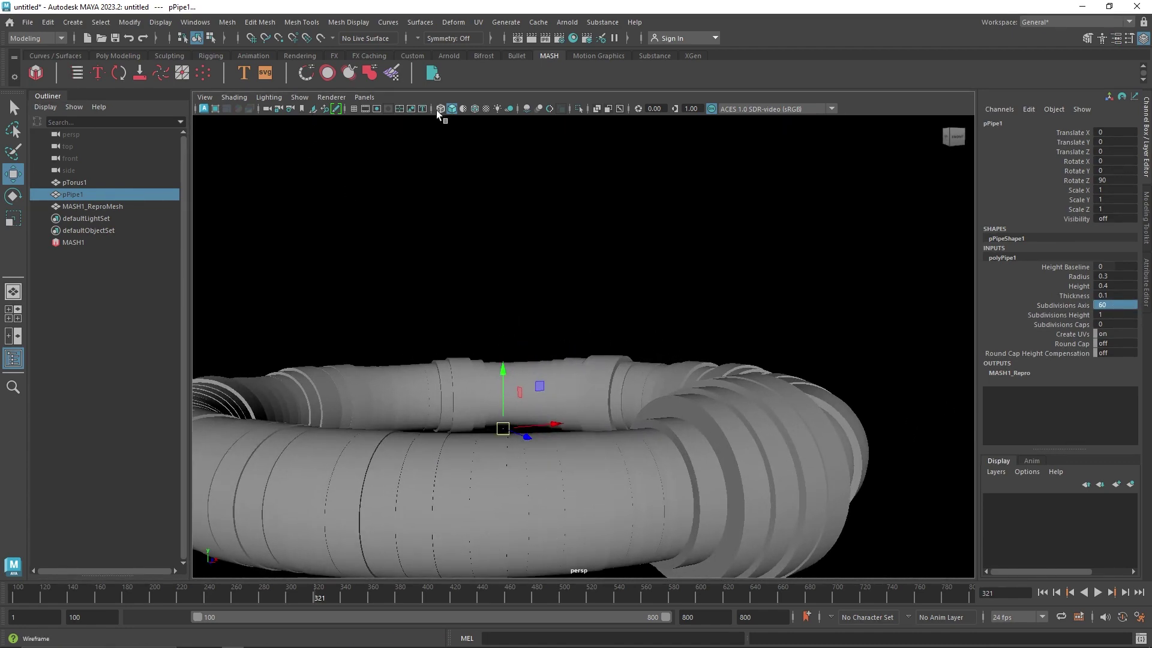
Inspect the ring of bands with wireframe on shaded, restore plain shading, and preview the animation from the start.
left_click(474, 109)
mouse_move(602, 307)
left_mouse_down("alt")
mouse_move(495, 367)
mouse_move(566, 294)
mouse_move(589, 348)
left_mouse_up("alt")
mouse_move(588, 347)
right_mouse_down("alt")
mouse_move(497, 364)
mouse_move(513, 74)
right_mouse_up("alt")
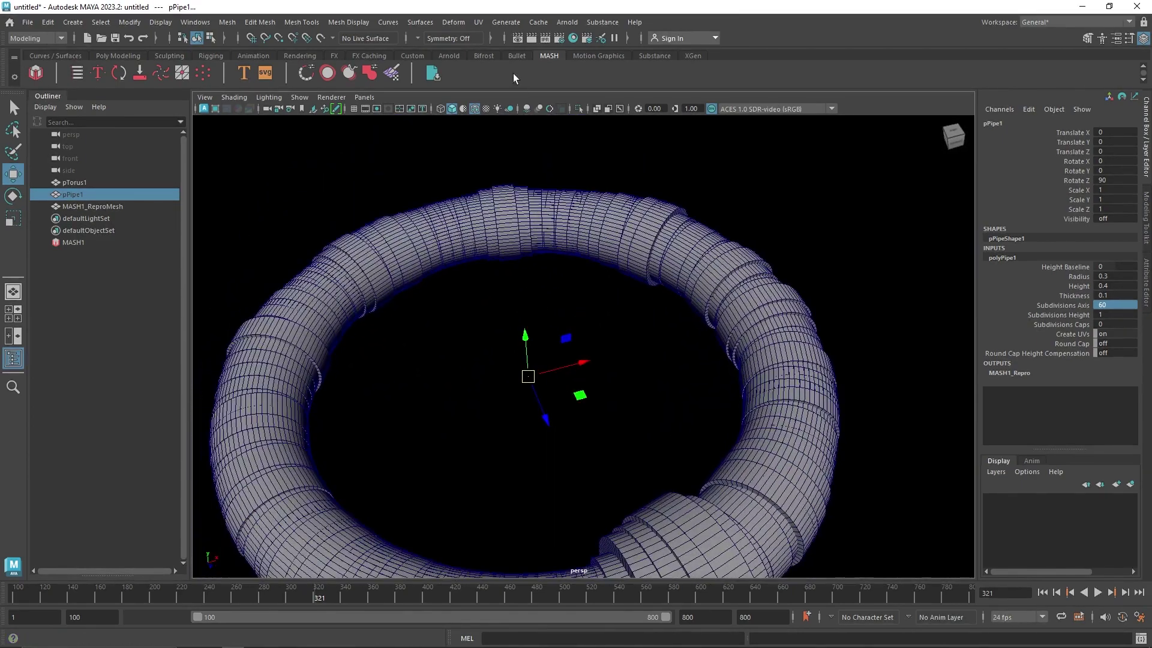
left_click(474, 108)
mouse_move(510, 216)
left_mouse_down("alt")
mouse_move(548, 304)
mouse_move(576, 336)
left_mouse_up("alt")
left_click(1041, 592)
left_click(1097, 592)
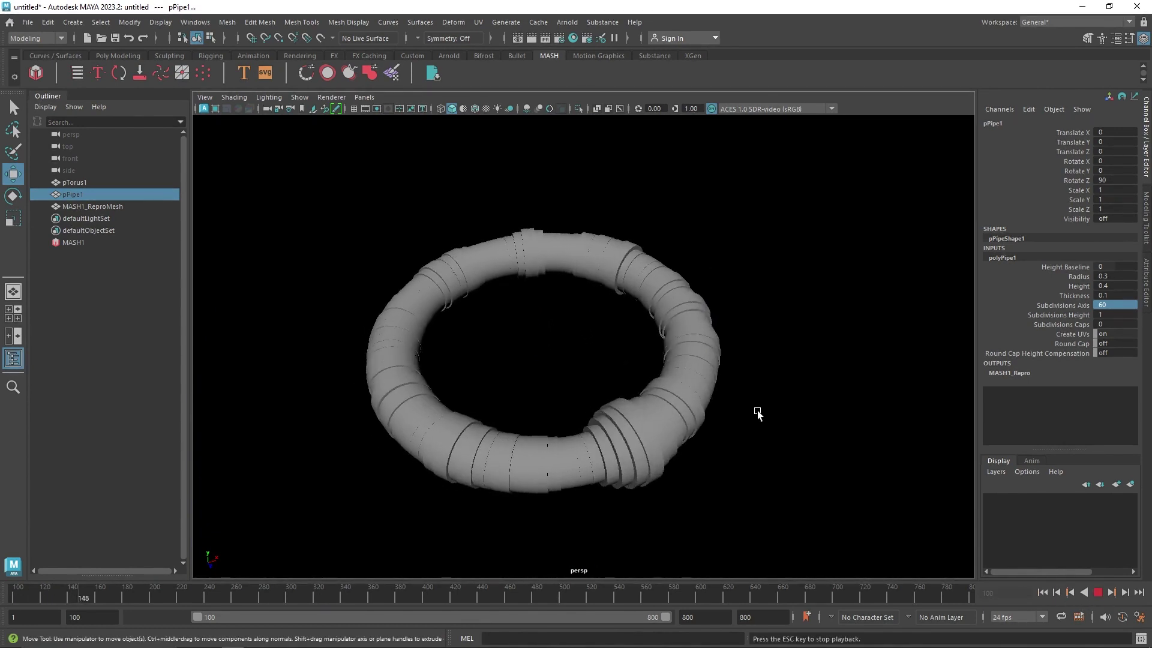
left_click(1097, 592)
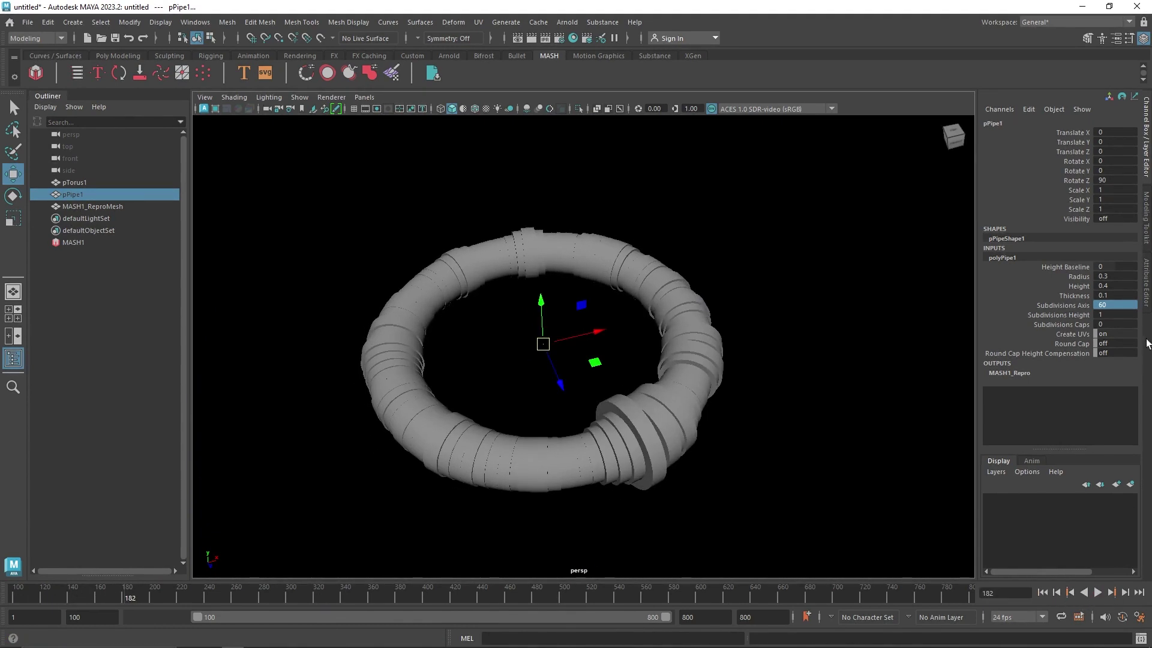
Set the MASH1 Audio node's Scale Y and Scale Z to 15 and play the animation from the start.
left_click(127, 244)
key("ctrl+a")
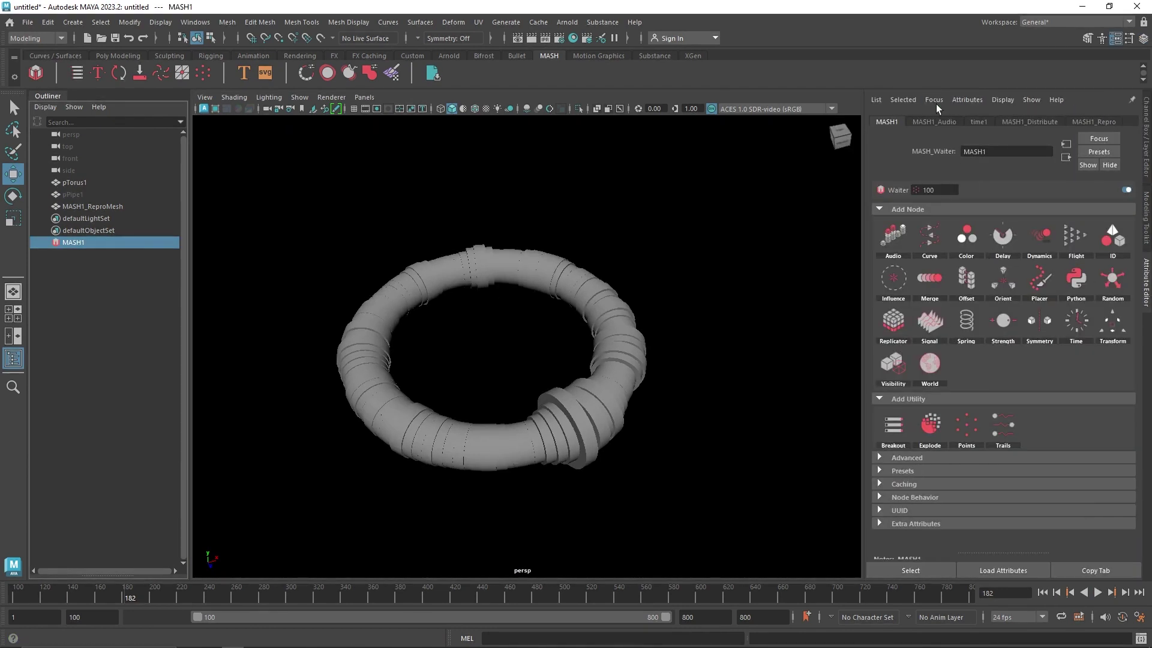
left_click(936, 120)
scroll(1011, 259, "up", 3)
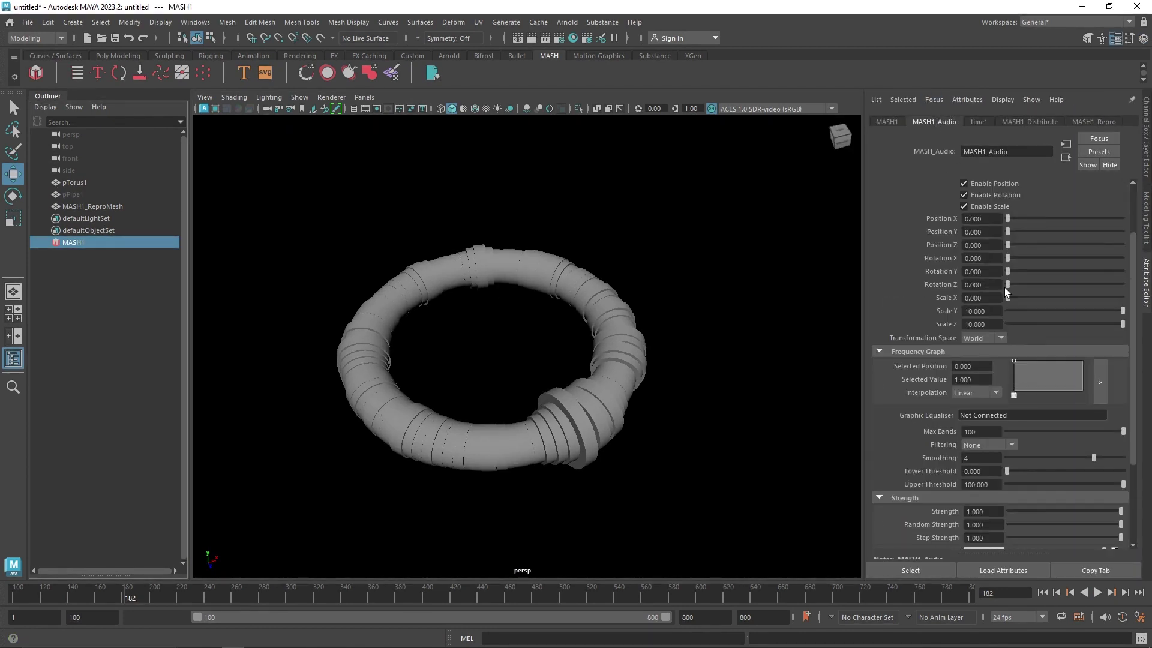
double_click(995, 322)
type("15")
key("shift+Tab")
type("15")
left_click(988, 297)
left_click(1044, 592)
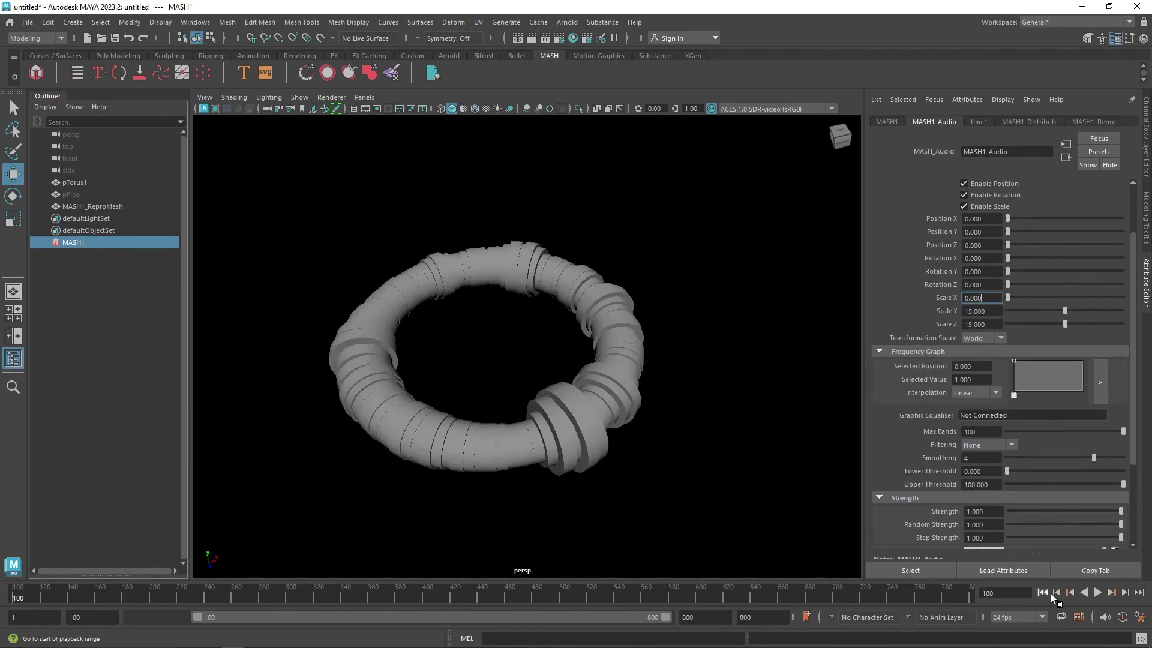
left_click(1095, 592)
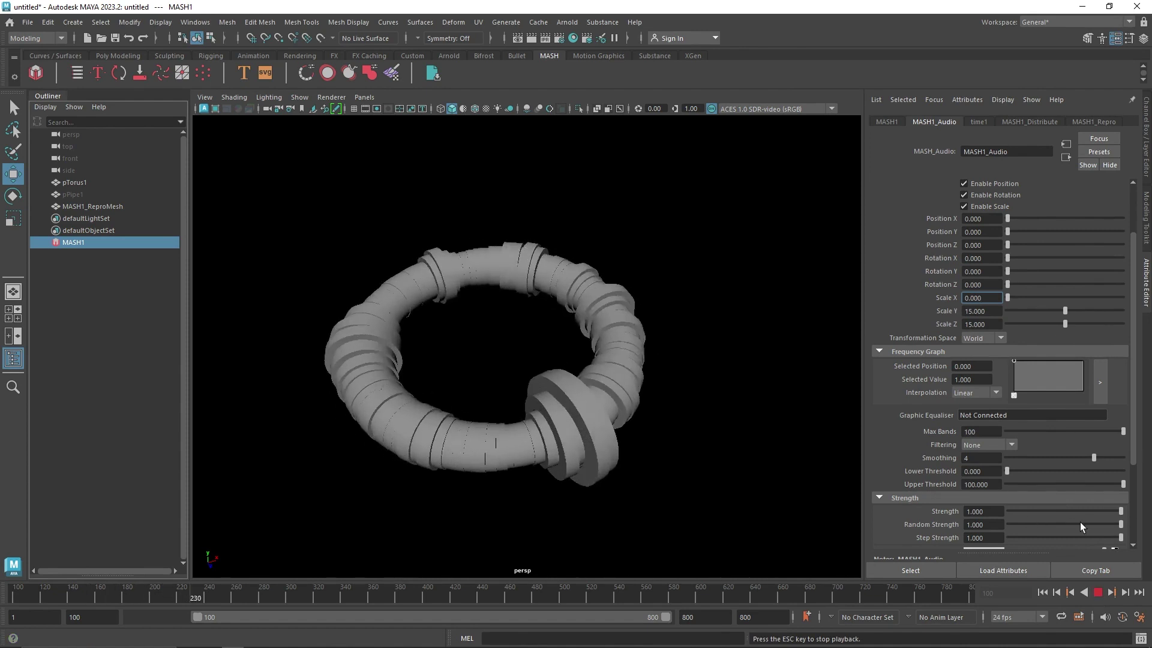
Try different strength and rotation values on the Audio node during playback and restore them.
left_click_drag(1009, 525, 1134, 519)
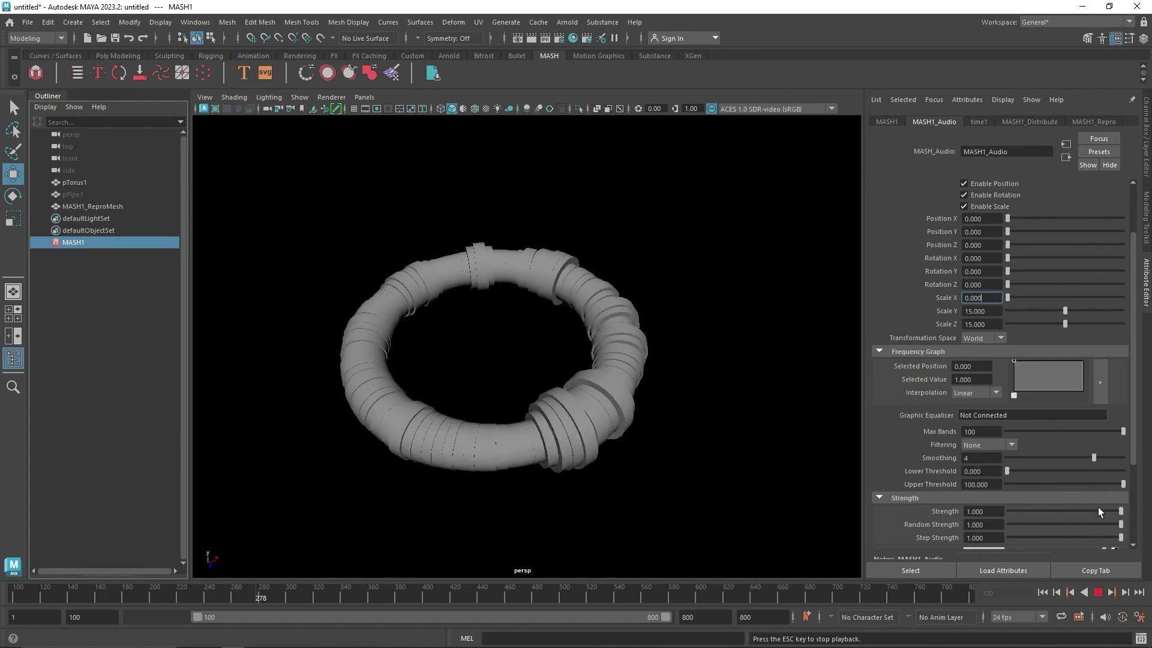
left_click_drag(1059, 510, 1132, 513)
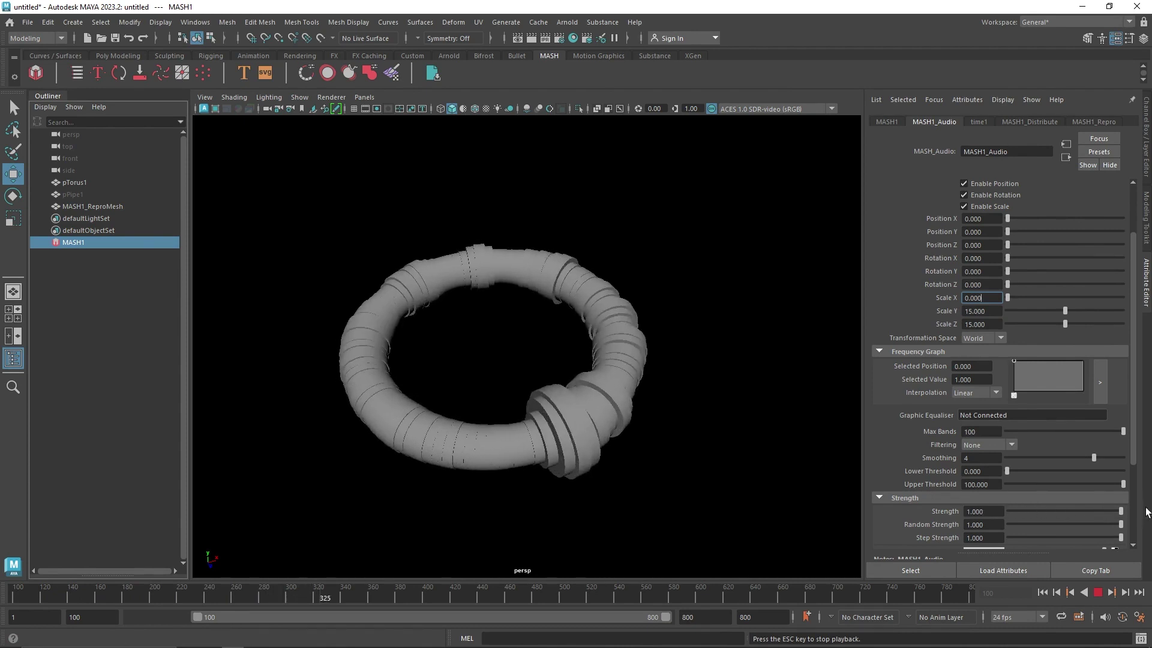
left_click_drag(1064, 290, 1131, 273)
left_click_drag(963, 273, 972, 271)
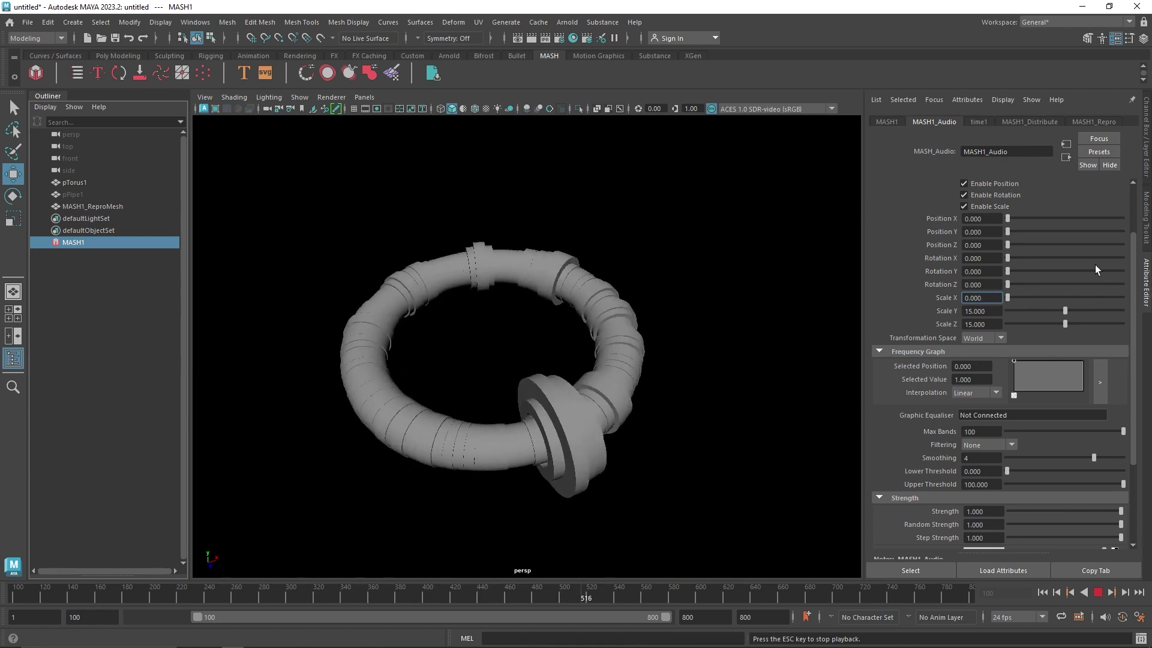
left_click_drag(1083, 271, 933, 272)
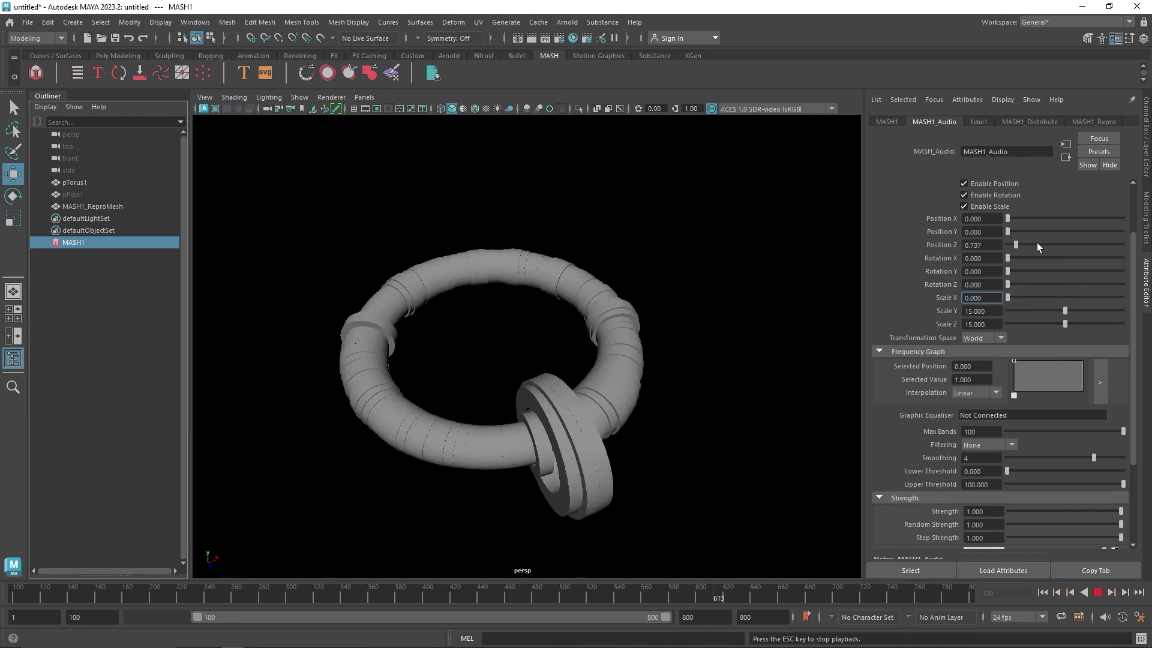
Try a Position Z of 10 on the Audio node during playback, reset it to 0, and stop playback.
left_click_drag(1037, 242, 1131, 250)
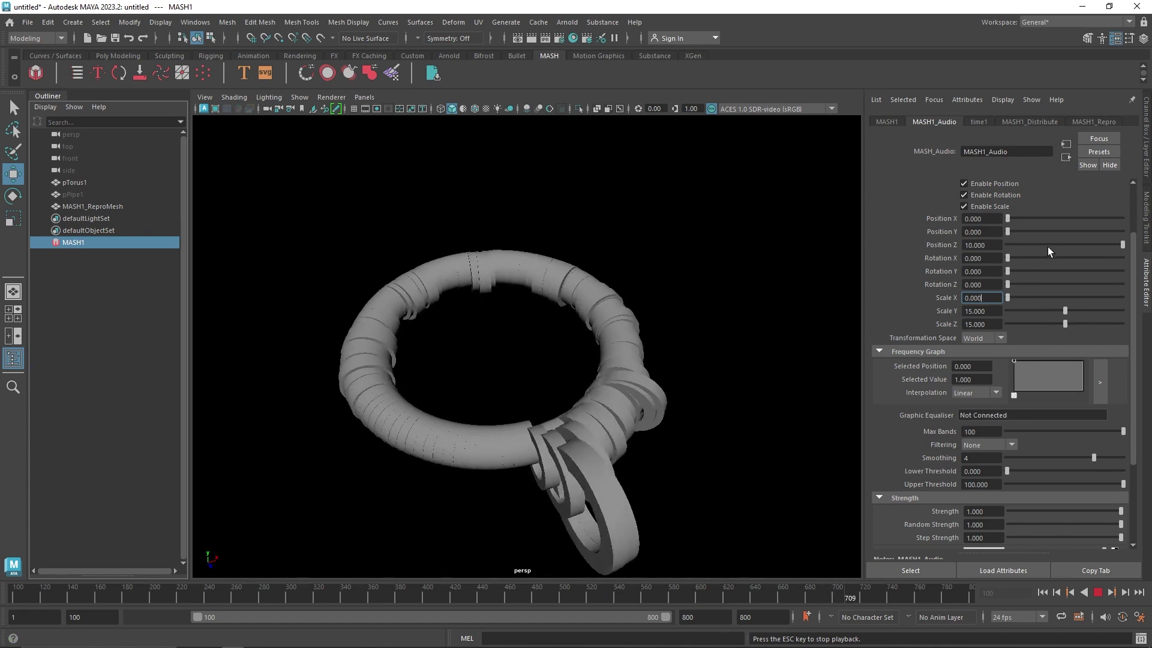
left_click_drag(1043, 242, 1001, 245)
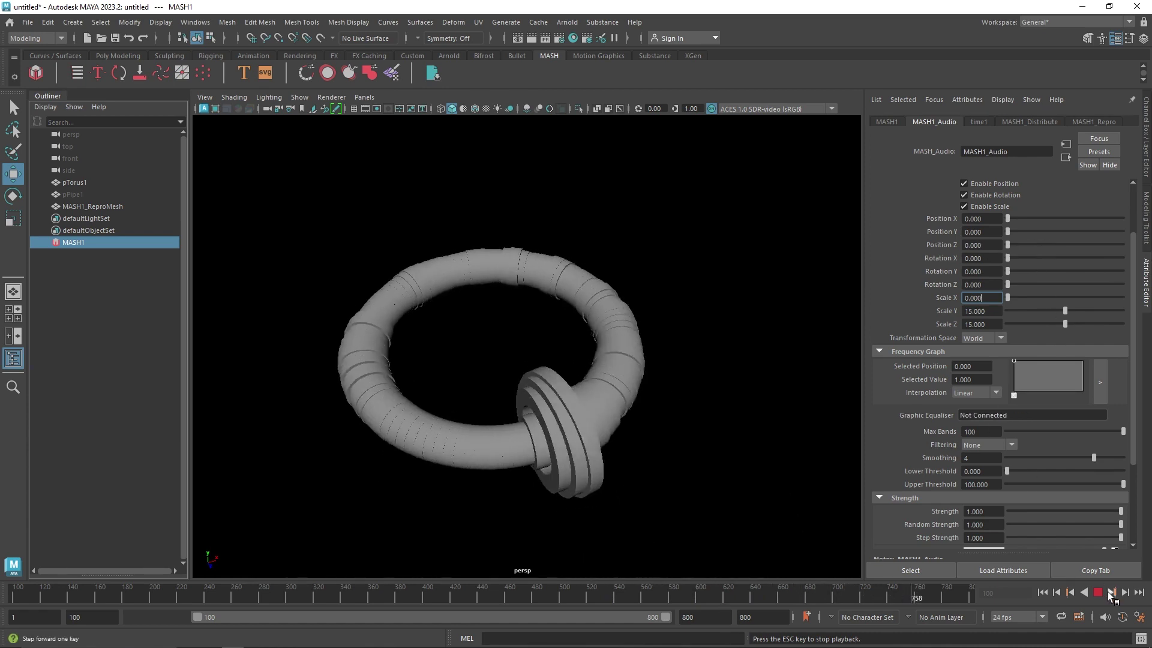
left_click(1098, 592)
Create a new falloff object for the Audio node and bring its whole sphere into view.
scroll(996, 413, "down", 3)
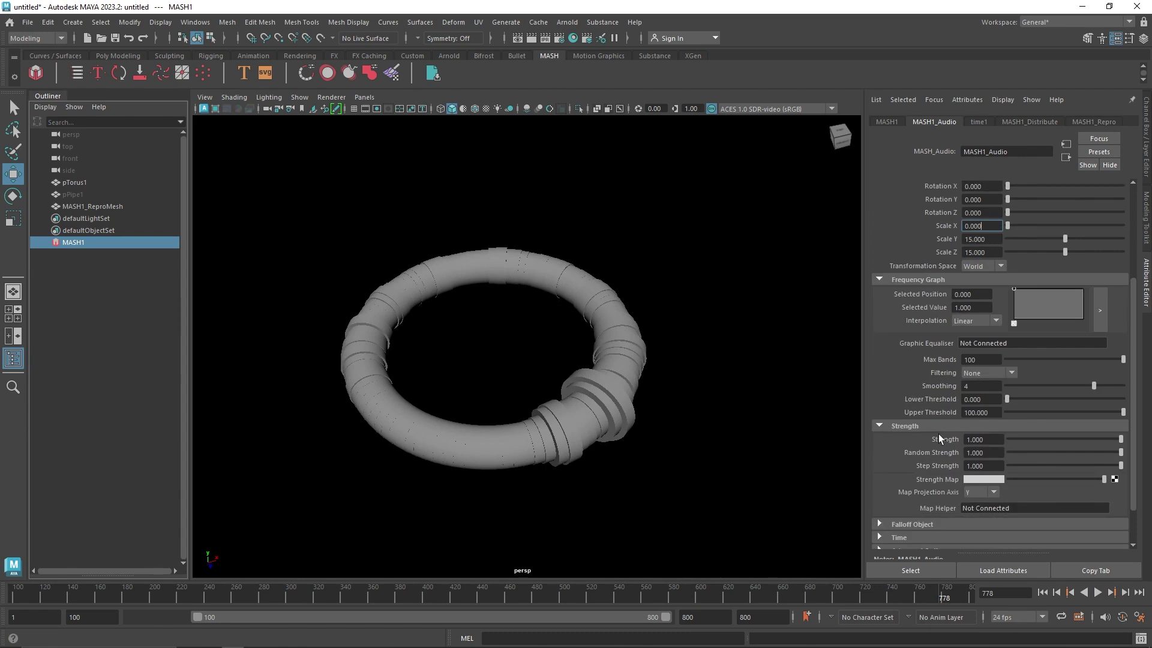
scroll(930, 473, "down", 2)
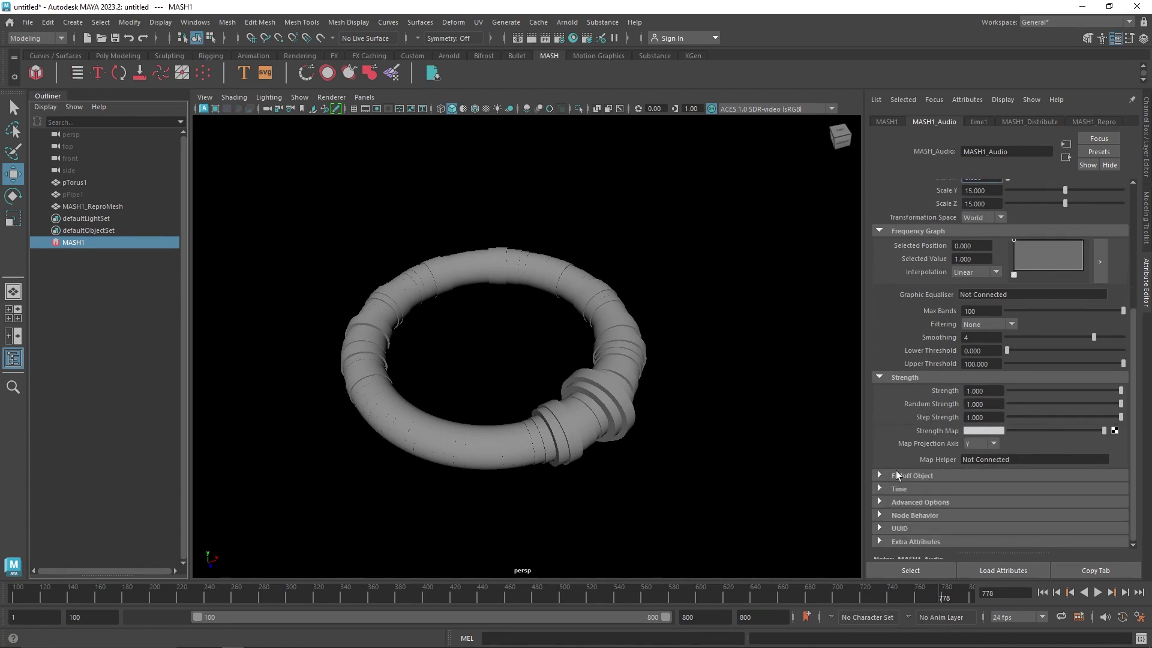
left_click(1098, 592)
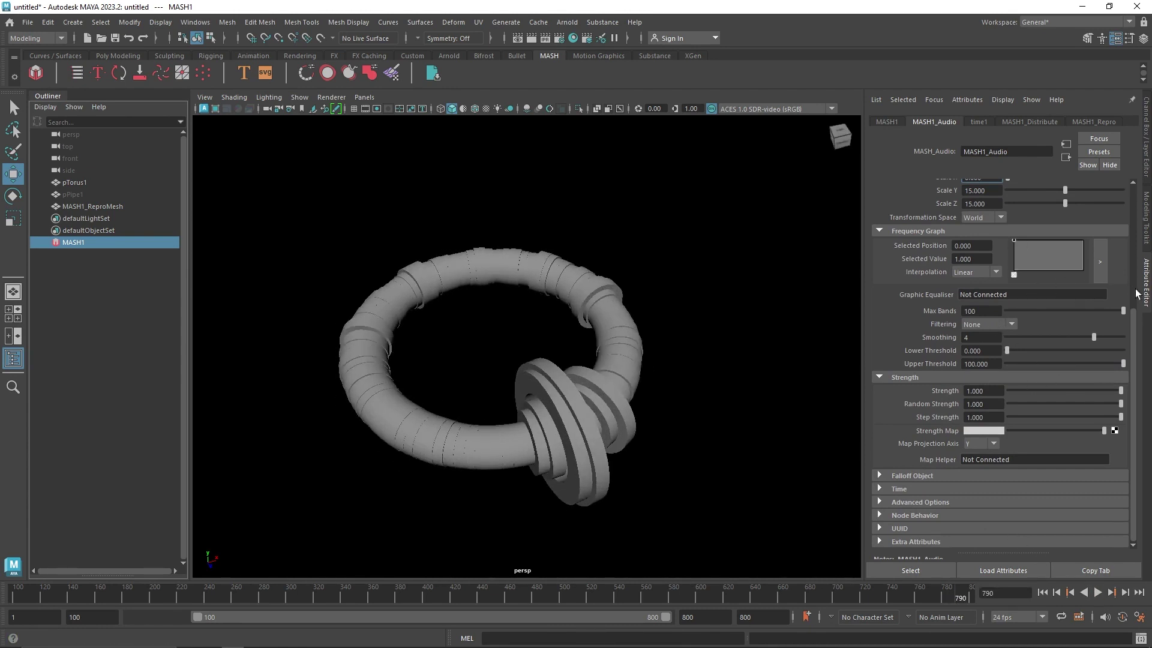
left_click(889, 476)
scroll(922, 503, "down", 3)
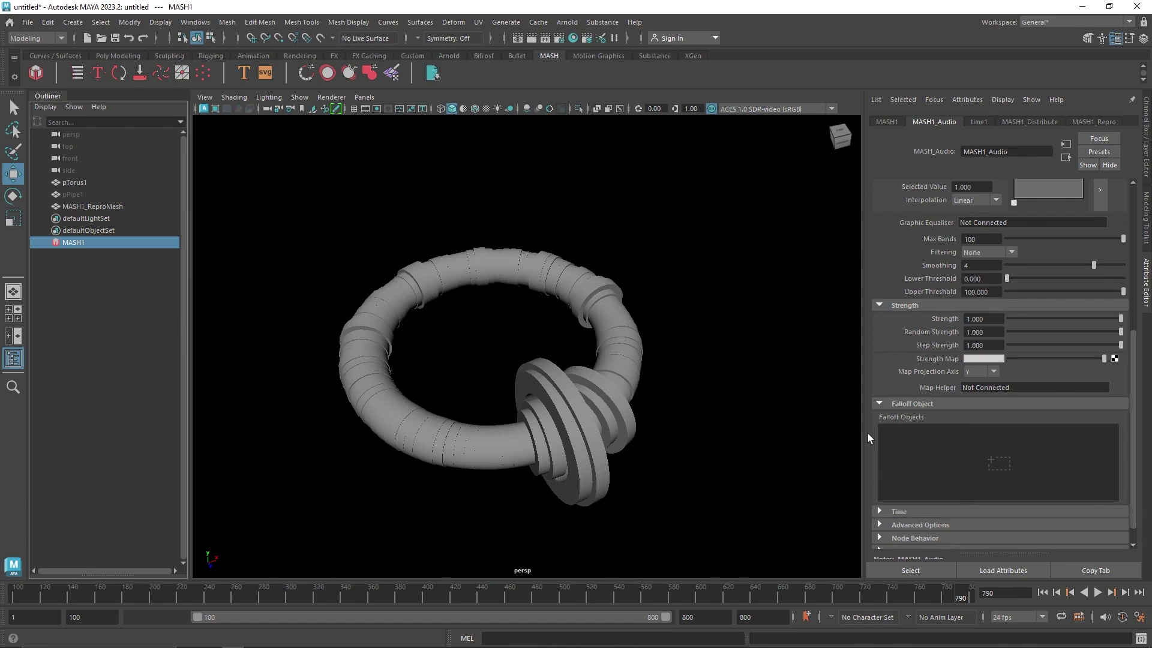
right_click(904, 433)
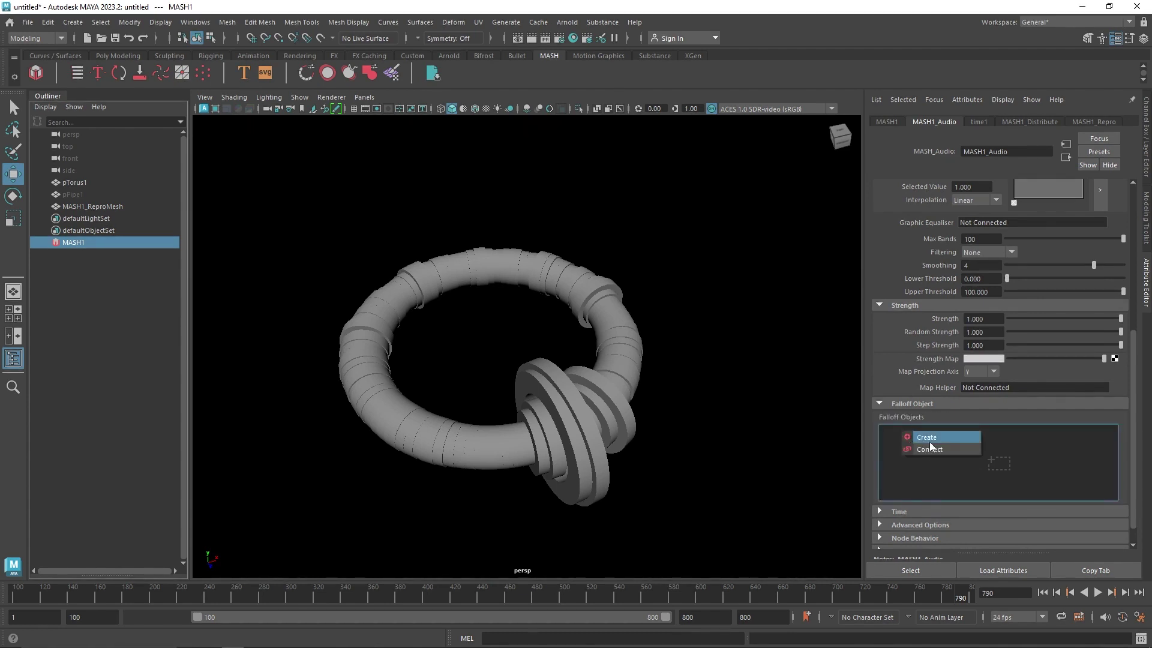
left_click(930, 442)
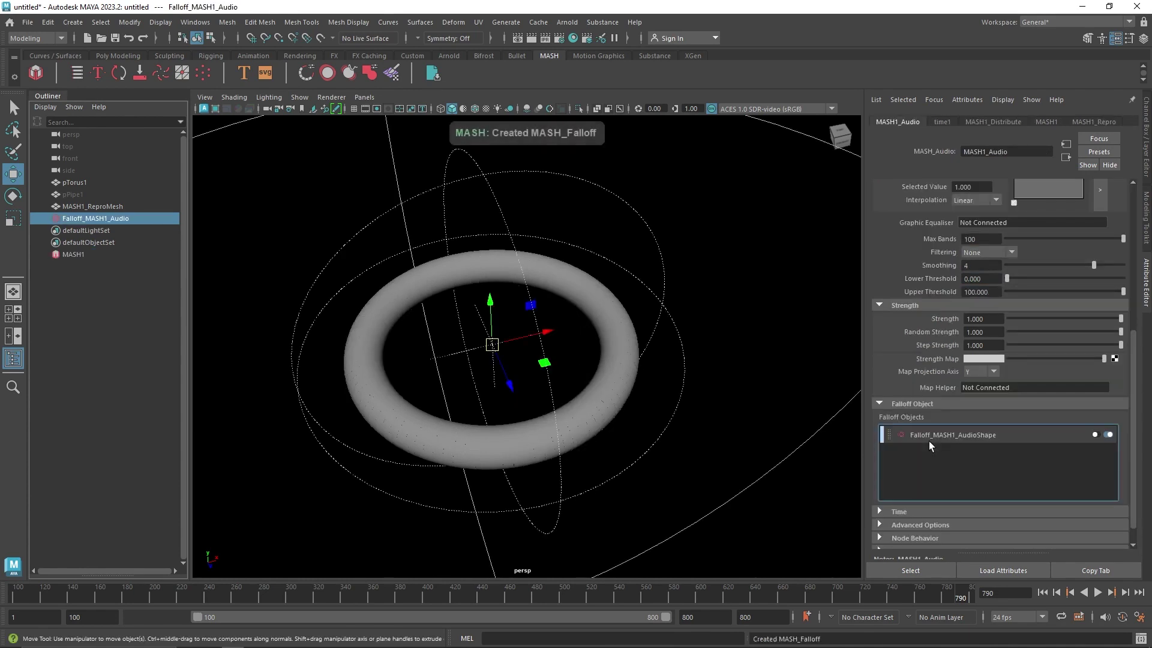
scroll(532, 393, "down", 5)
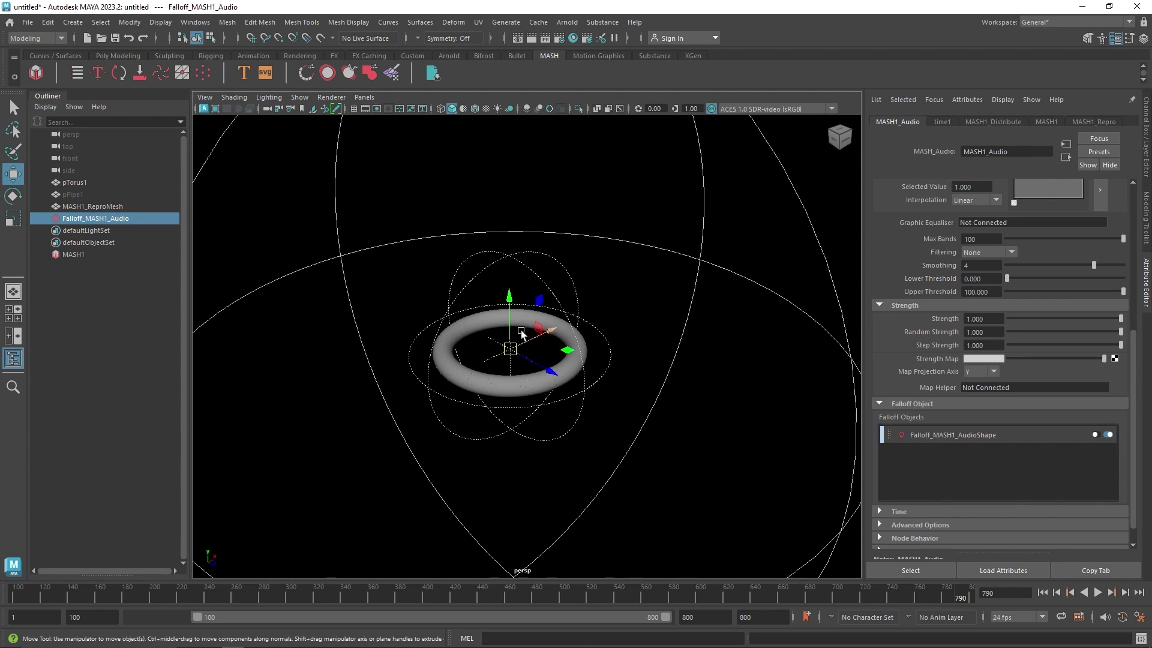
Open the falloff's attributes and move it along Z away from the torus and partway back while previewing the animation.
double_click(958, 438)
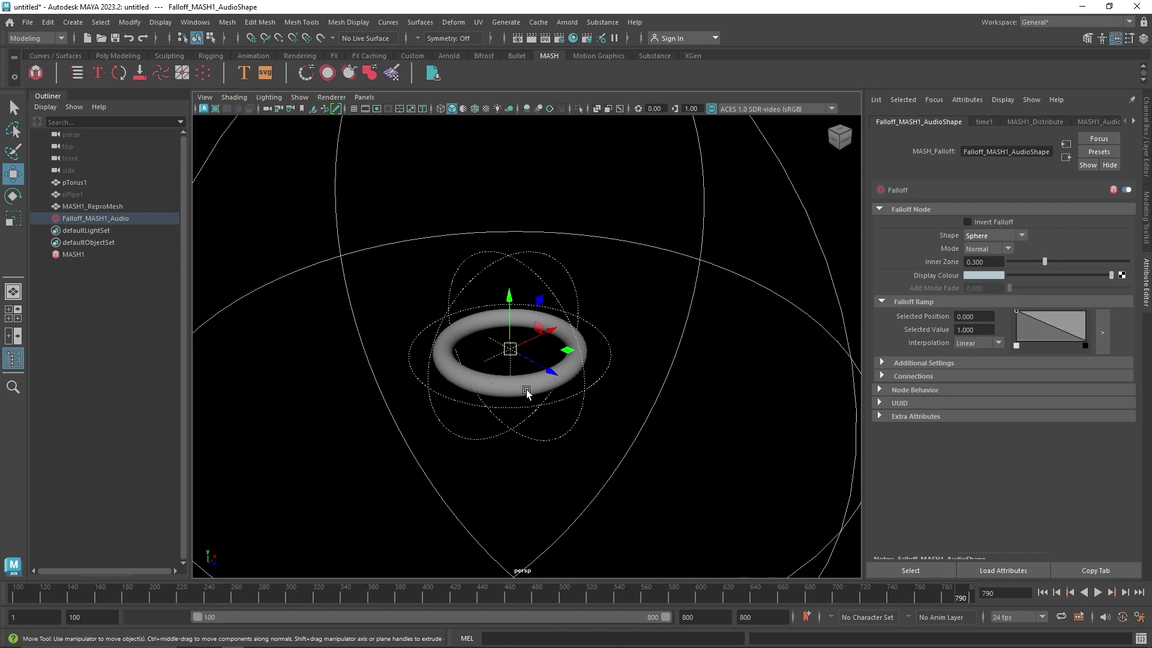
key("f")
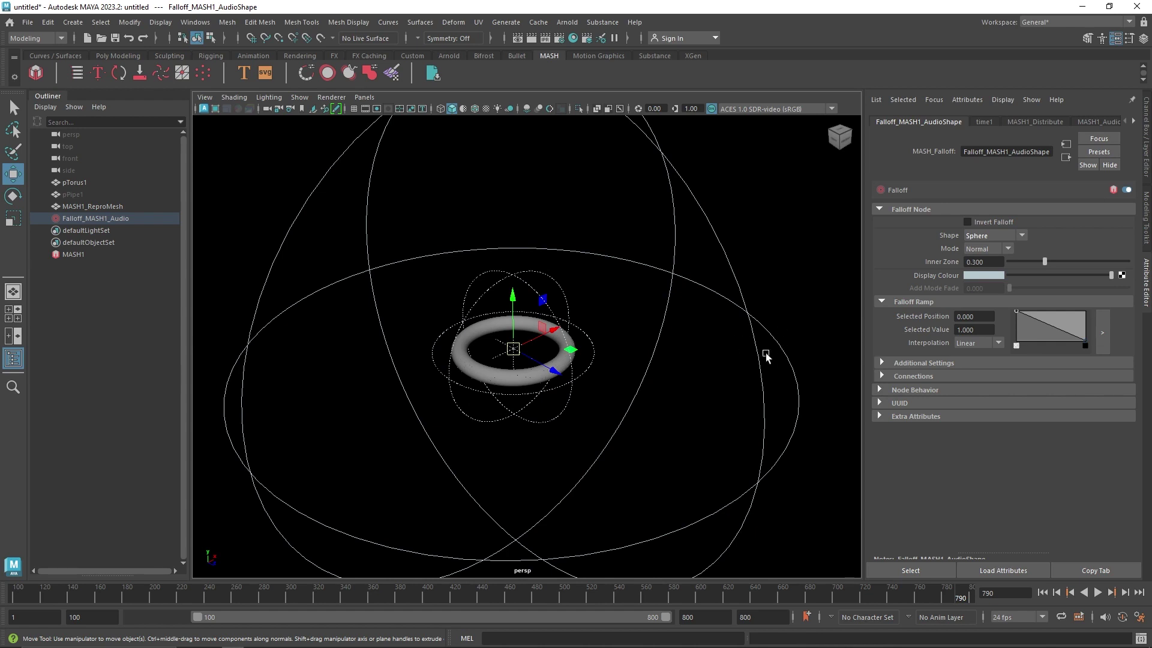
left_click_drag(546, 369, 779, 497)
left_click(1097, 592)
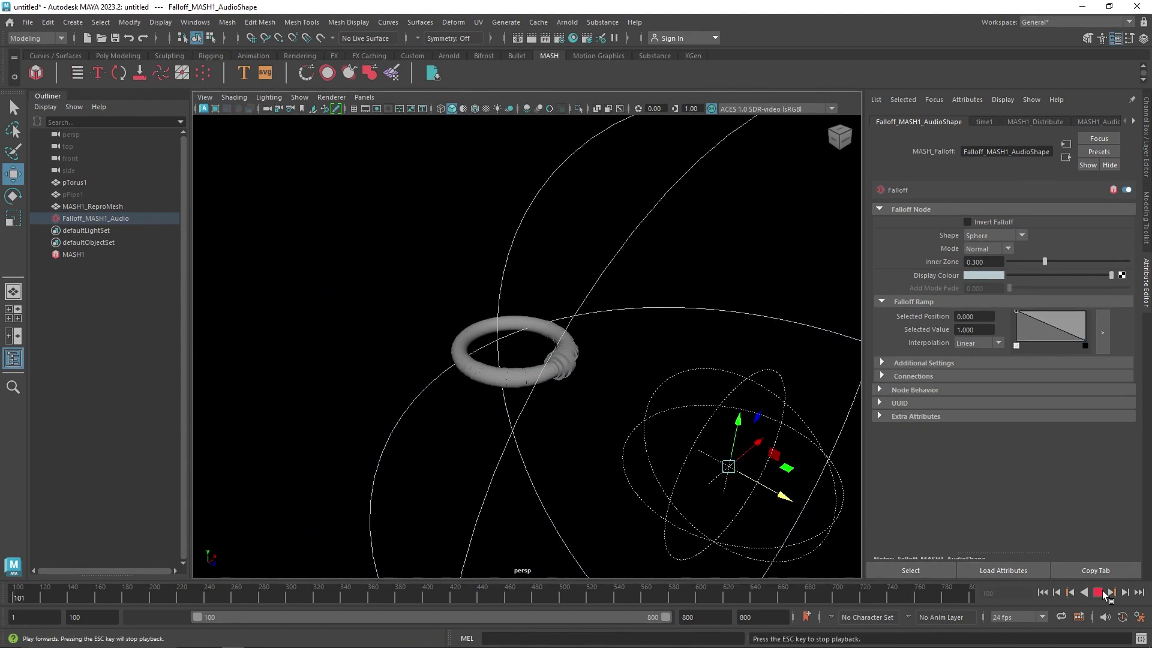
left_click_drag(655, 467, 532, 427, "alt")
left_click_drag(624, 448, 540, 398)
left_click(1097, 592)
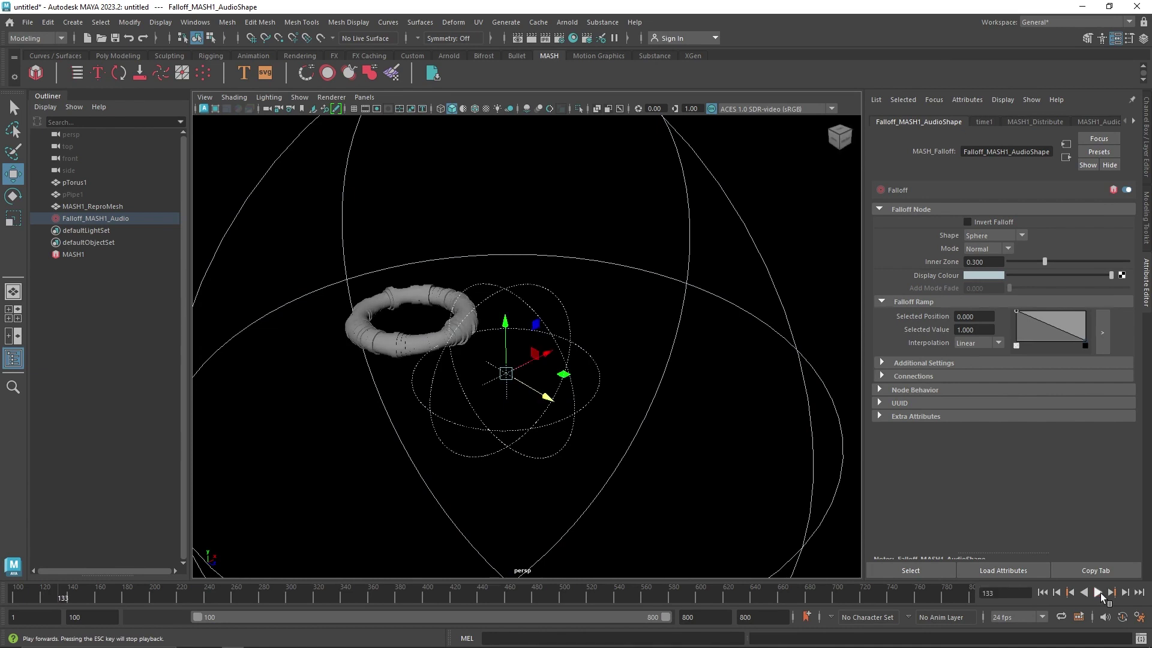
Set the falloff's Inner Zone to 0.5.
left_click(996, 261)
type("0.5")
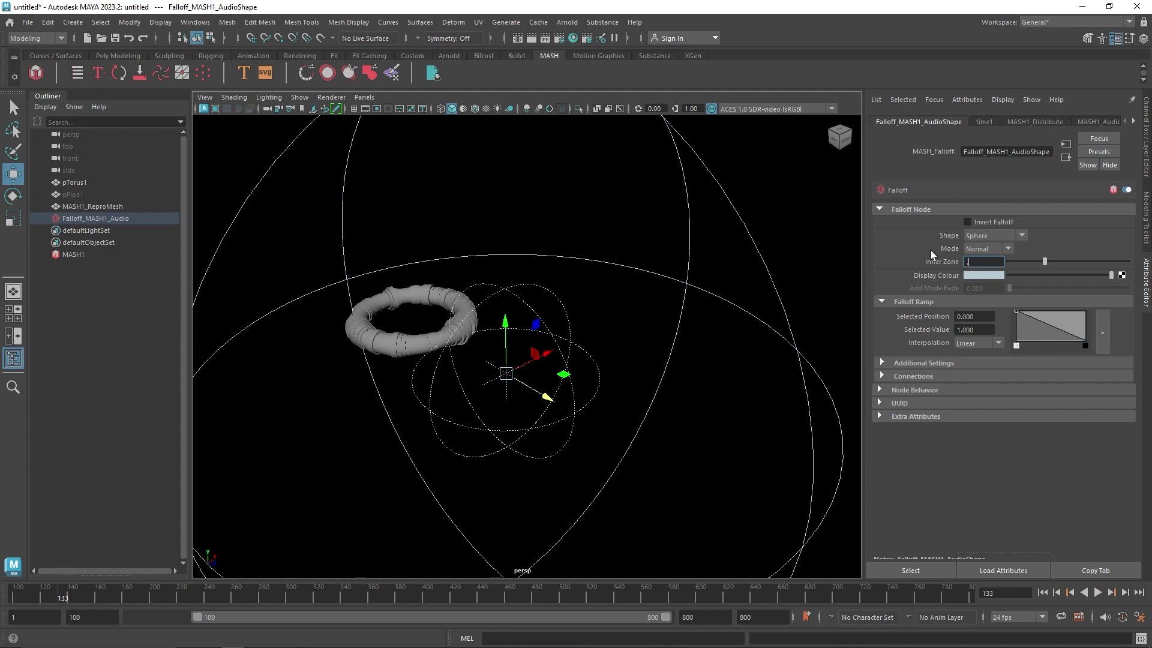
key("Return")
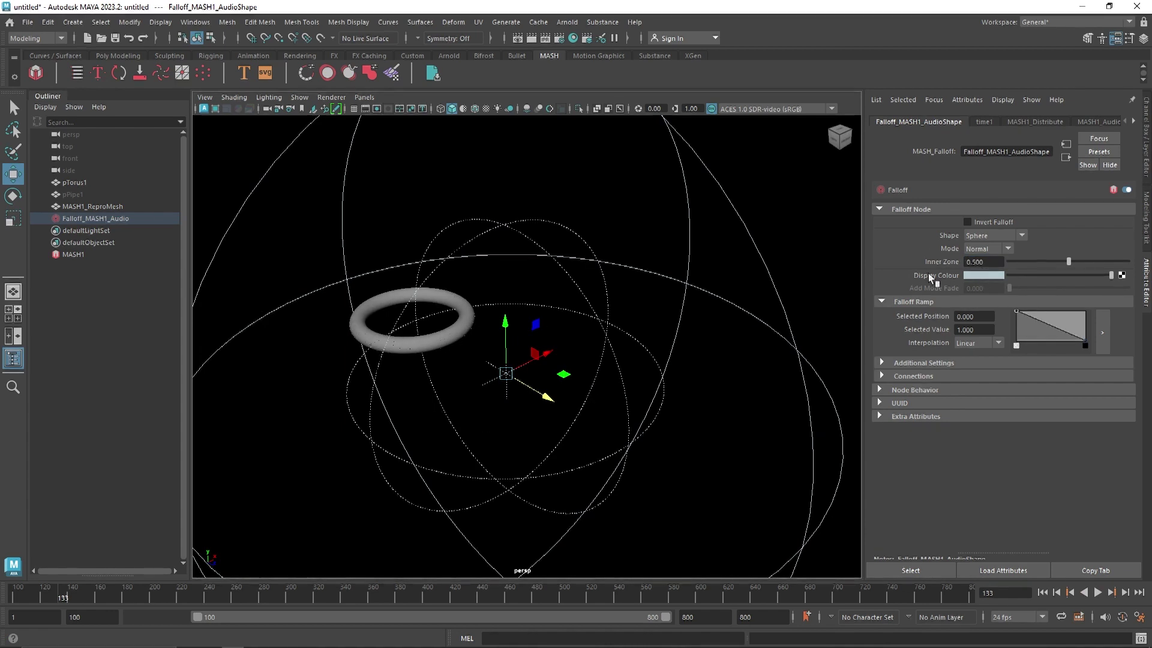
Scale the falloff sphere down uniformly and move it along Z until it sits clear of the torus.
key("r")
left_click_drag(505, 373, 435, 346)
key("w")
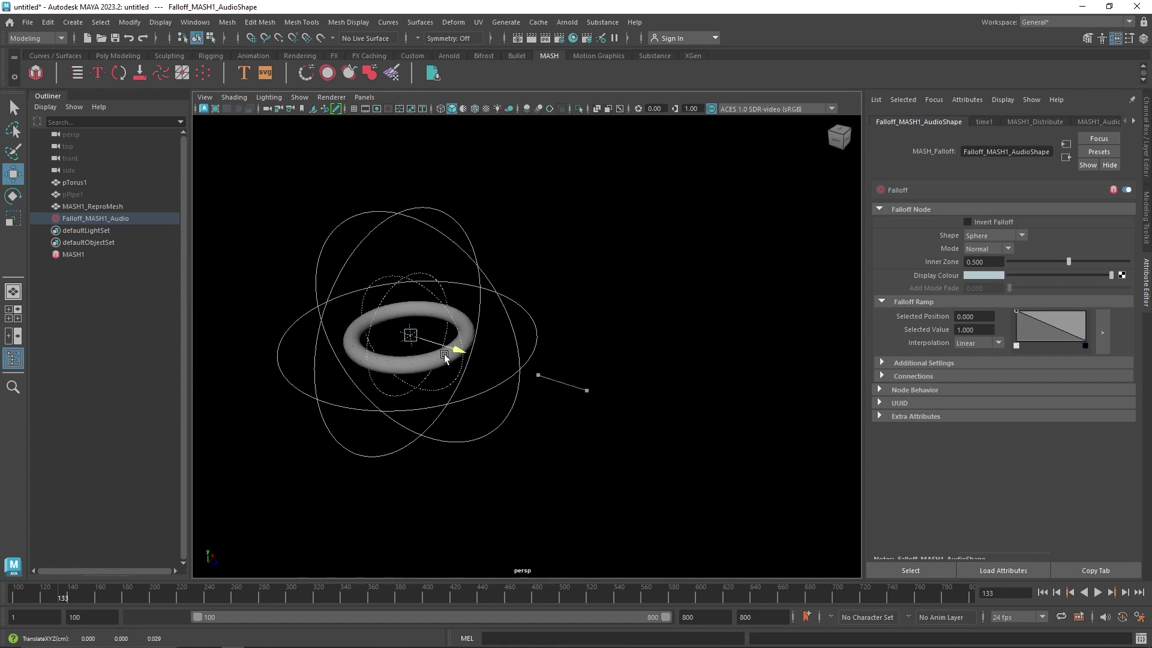
middle_click_drag(373, 338, 574, 400)
left_click_drag(574, 401, 599, 401, "alt")
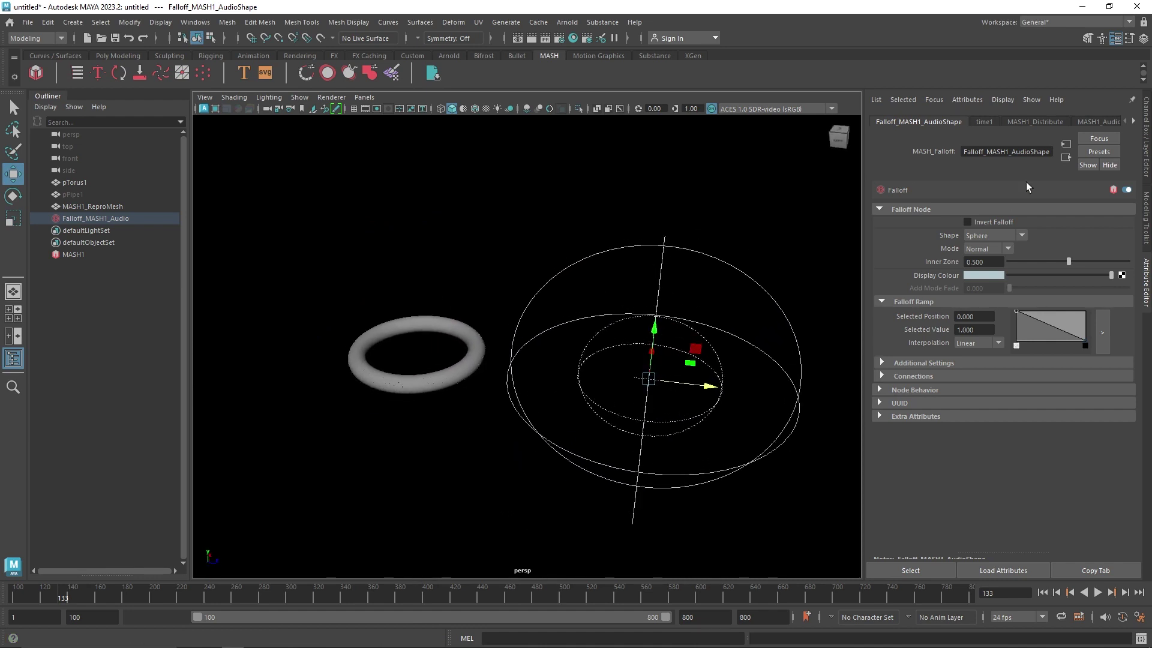
Look through the attributes of the falloff and its connected nodes, including the falloff's Additional Settings.
key("ctrl+a")
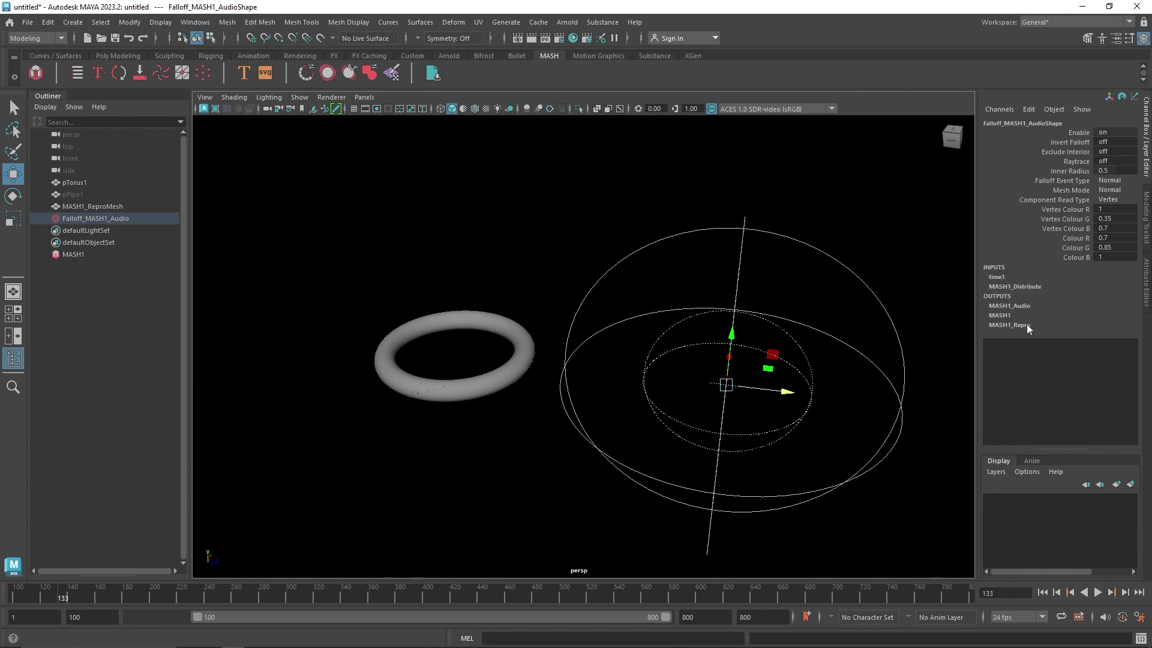
left_click(1144, 264)
left_click(970, 119)
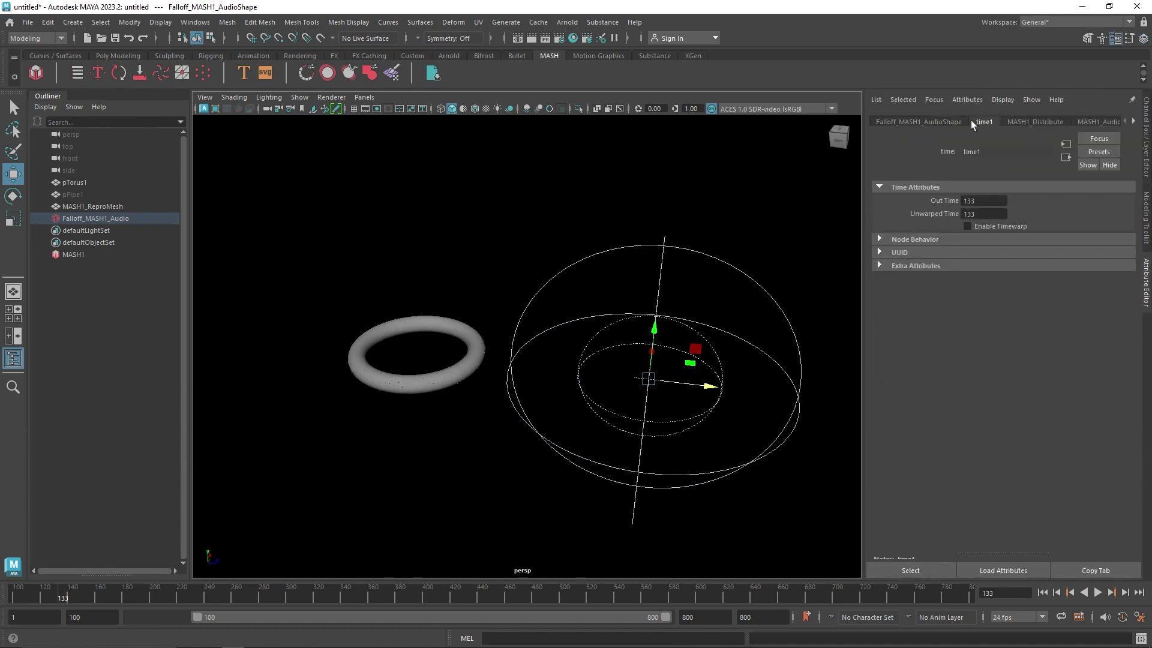
left_click(941, 120)
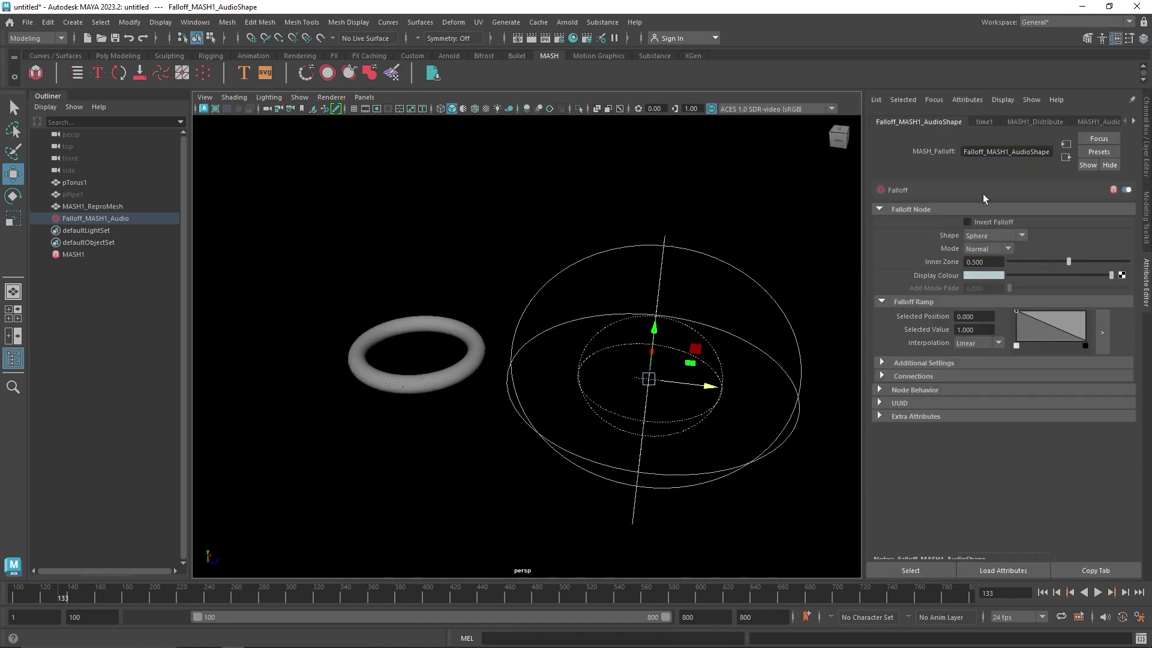
left_click(1023, 122)
left_click(1076, 121)
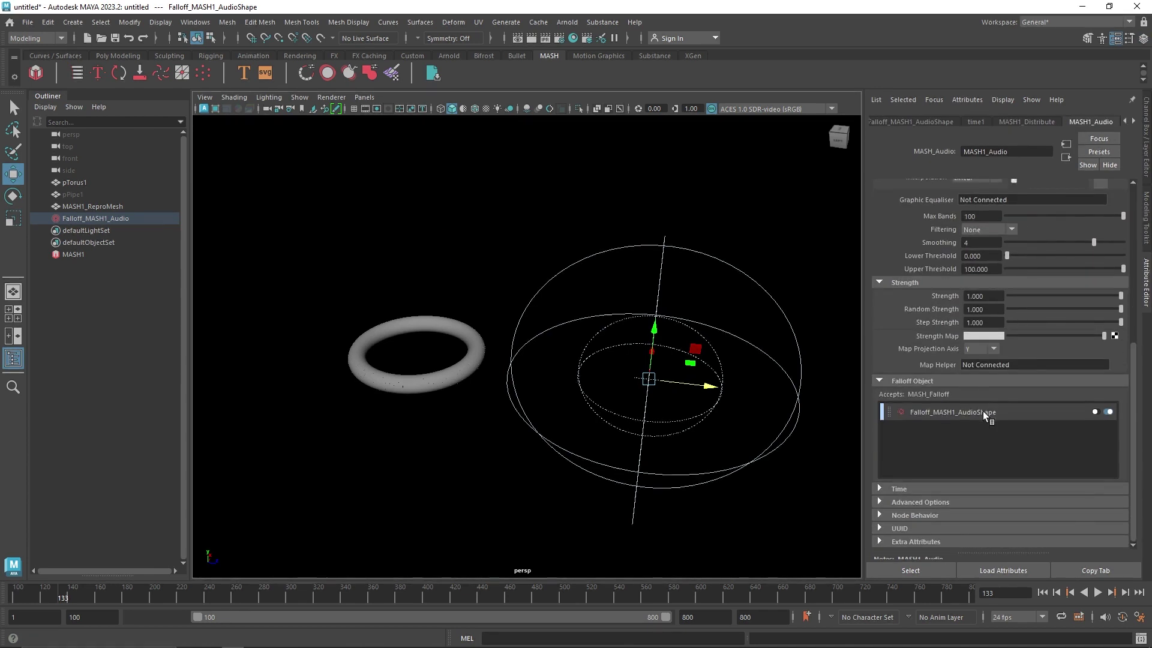
double_click(973, 414)
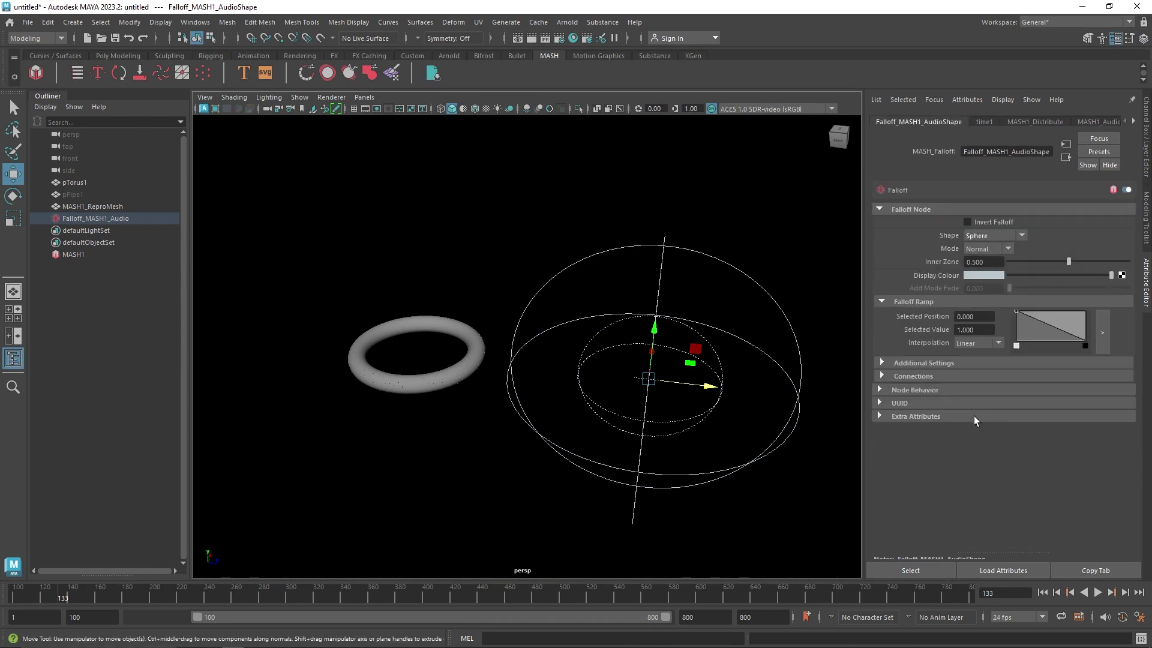
left_click(931, 359)
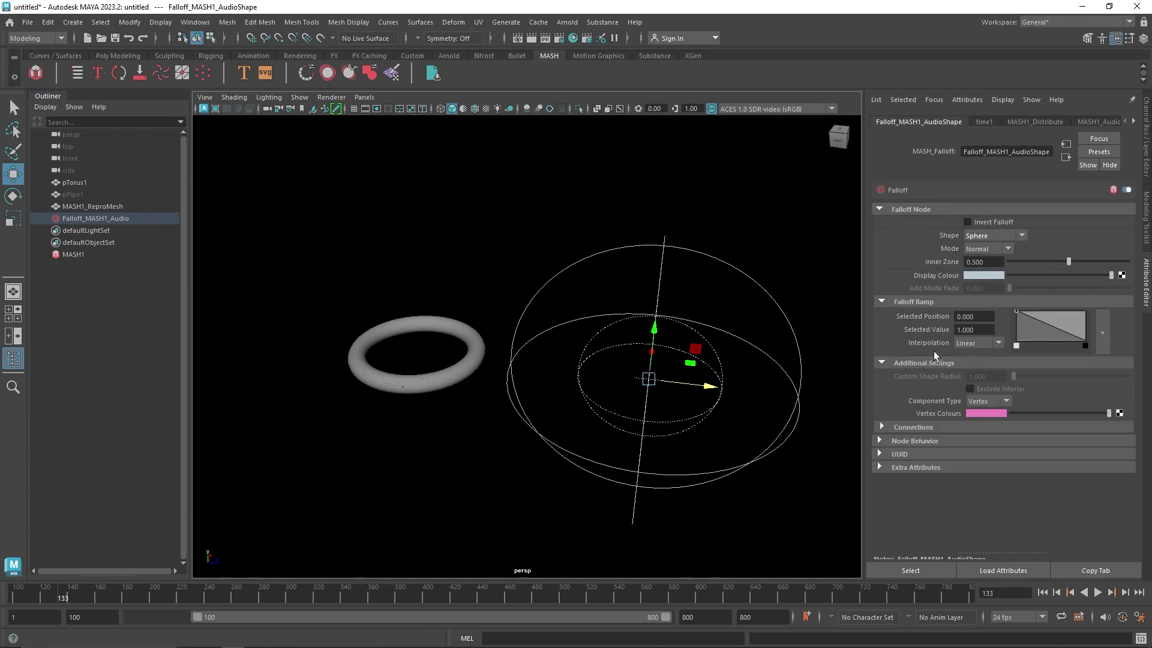
left_click(990, 221)
key("ctrl+a")
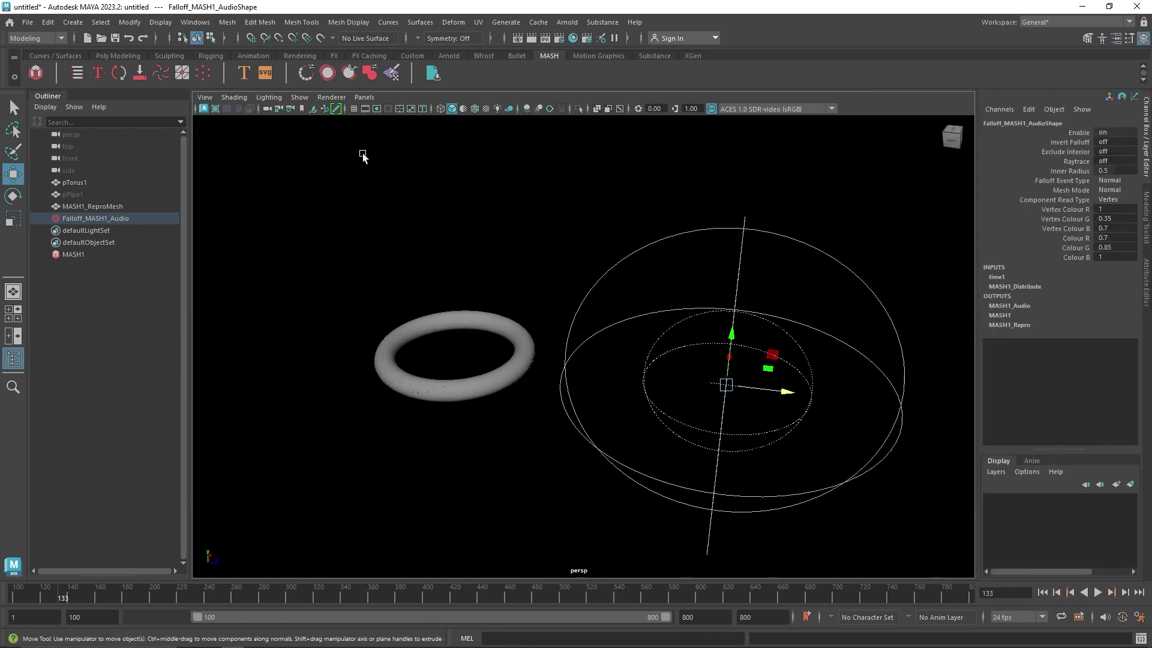
Key the falloff object's Translate Z at frame 133 with the falloff clear of the torus.
left_click(113, 221)
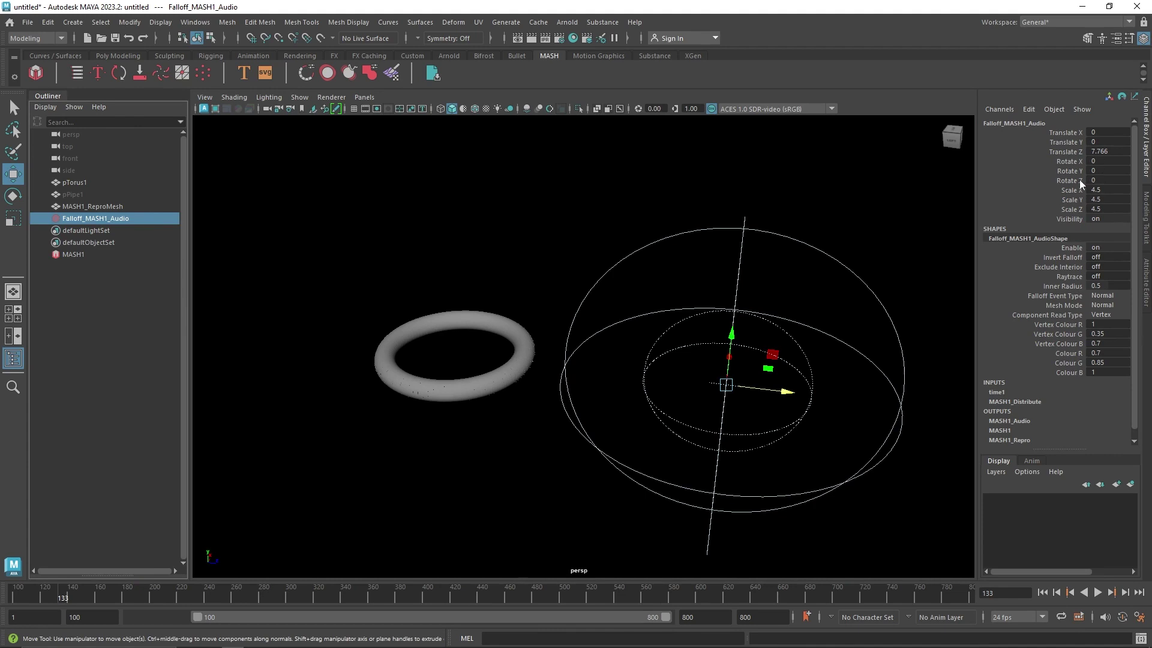
right_click(1080, 152)
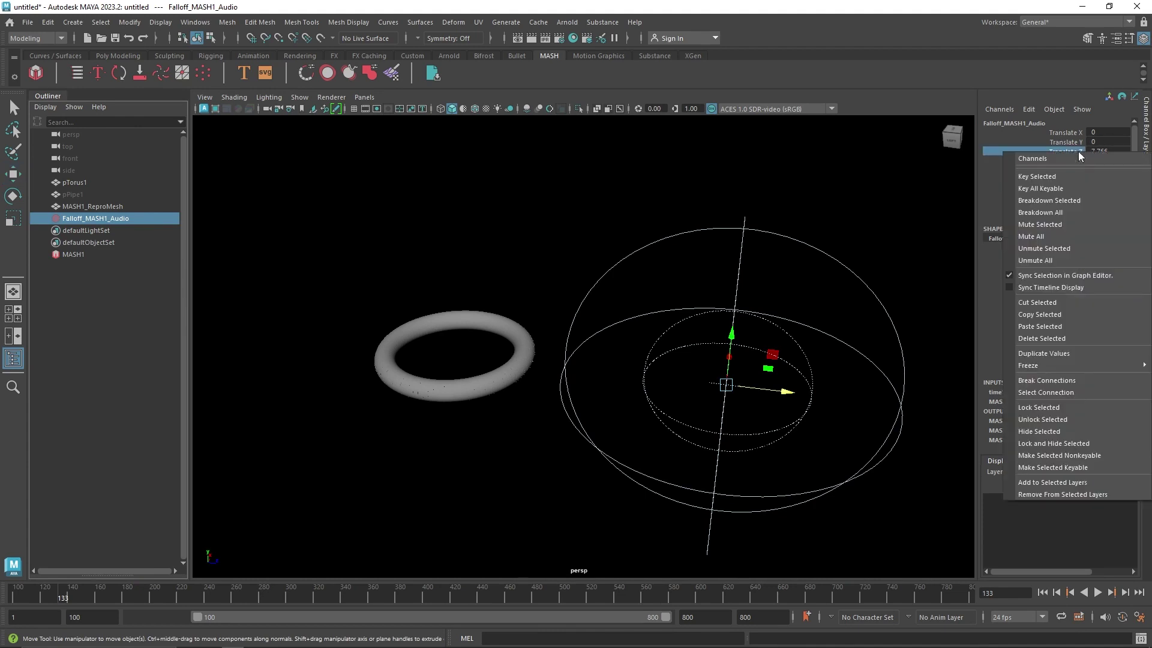
left_click(1045, 176)
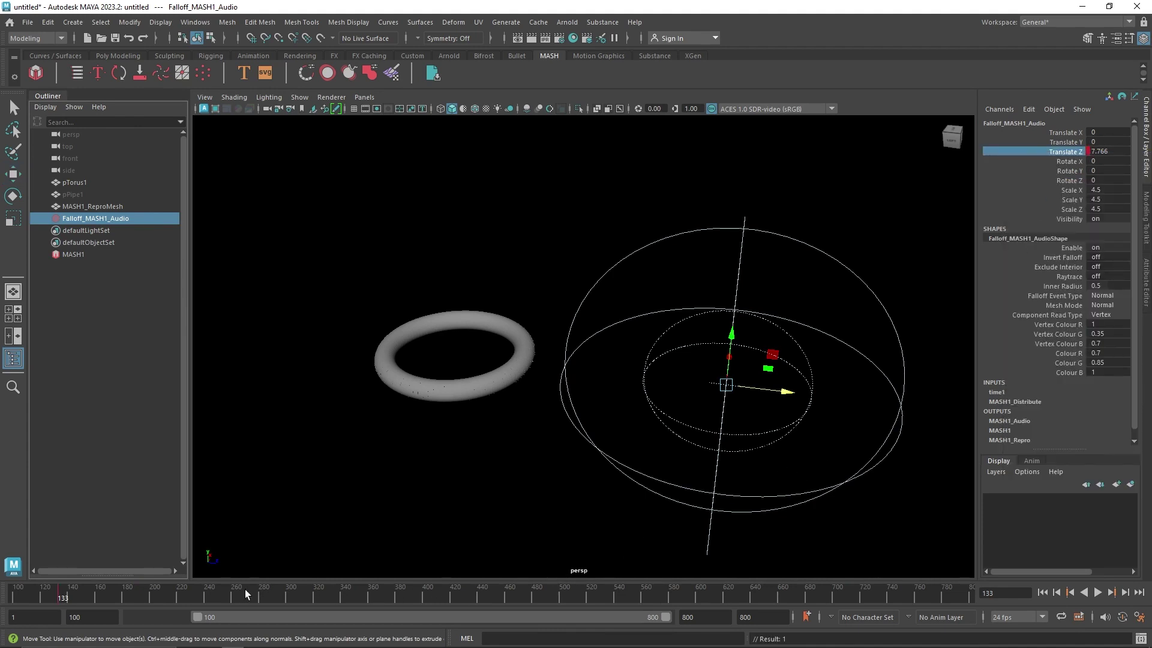
At frame 283, move the falloff along Z to 0 so it surrounds the torus and key its Translate Z.
left_click(268, 594)
left_click_drag(783, 391, 506, 370)
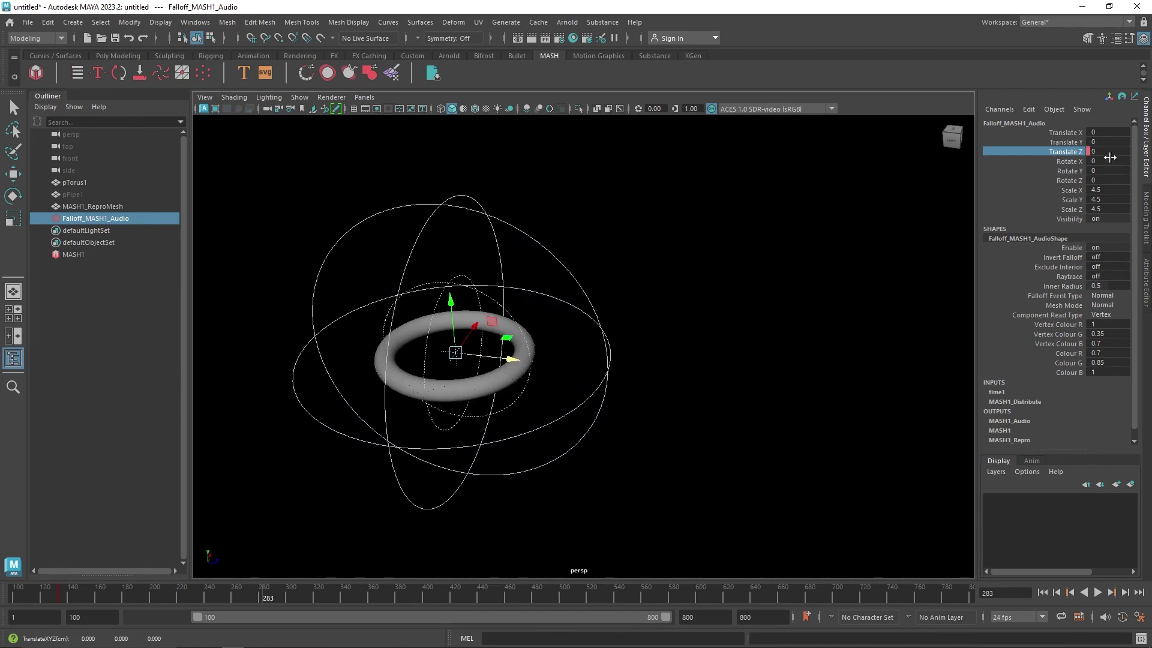
right_click(1068, 152)
left_click(1067, 175)
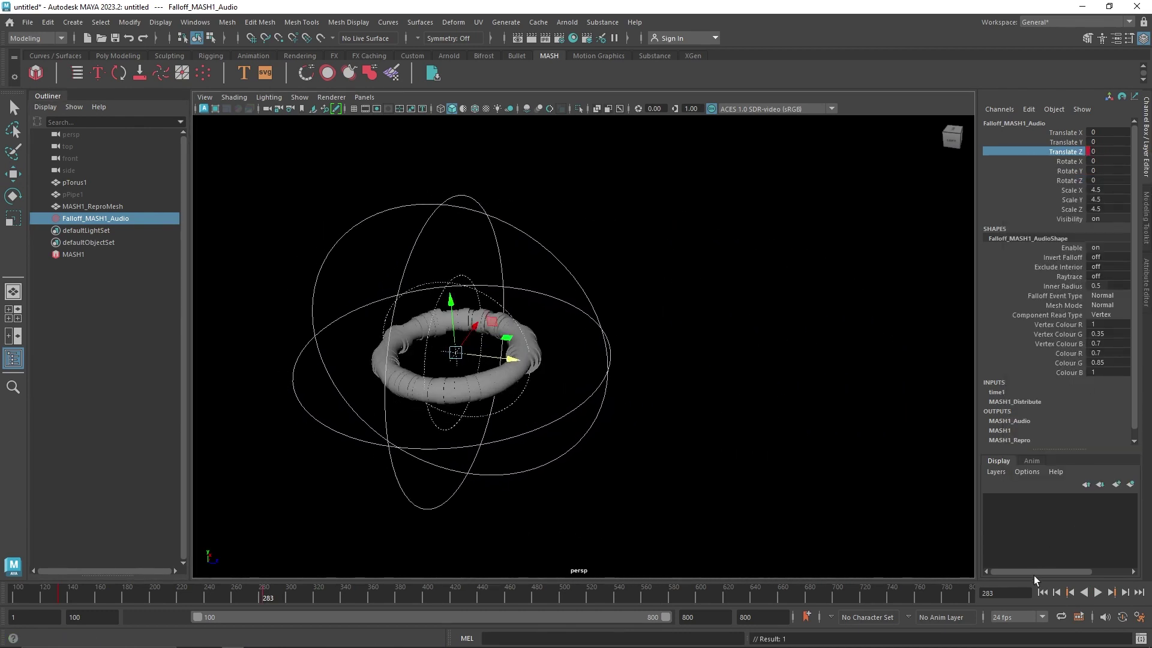
Play the animation from the start of the range to check the falloff travelling onto the torus.
left_click(1043, 592)
left_click(1098, 592)
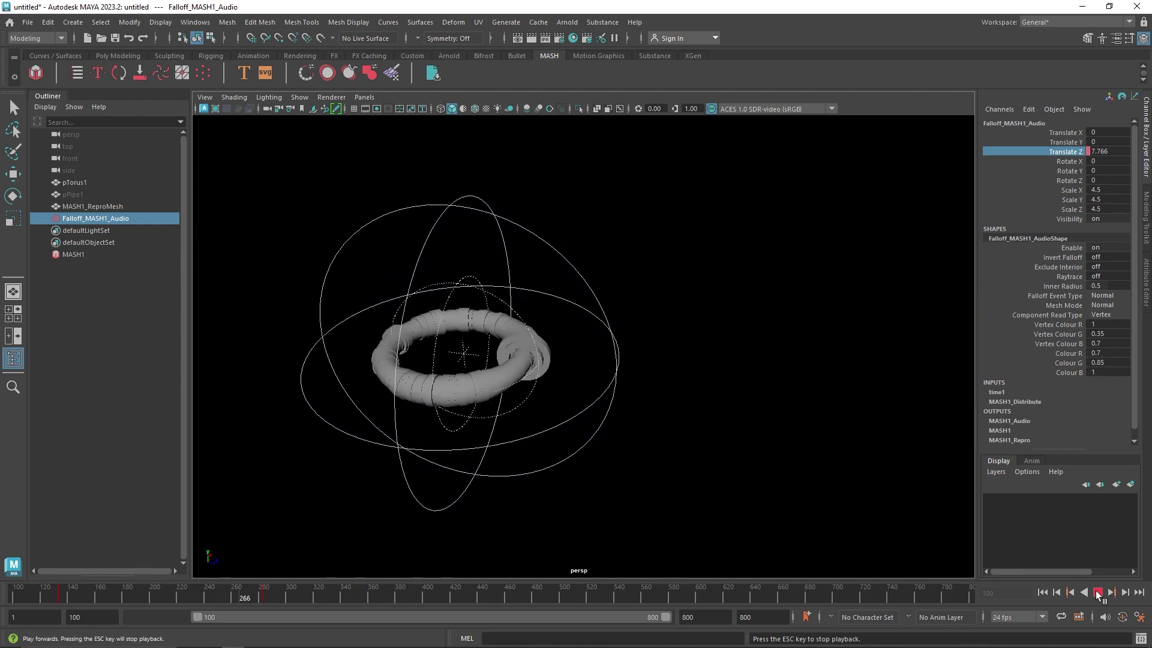
left_click(1098, 595)
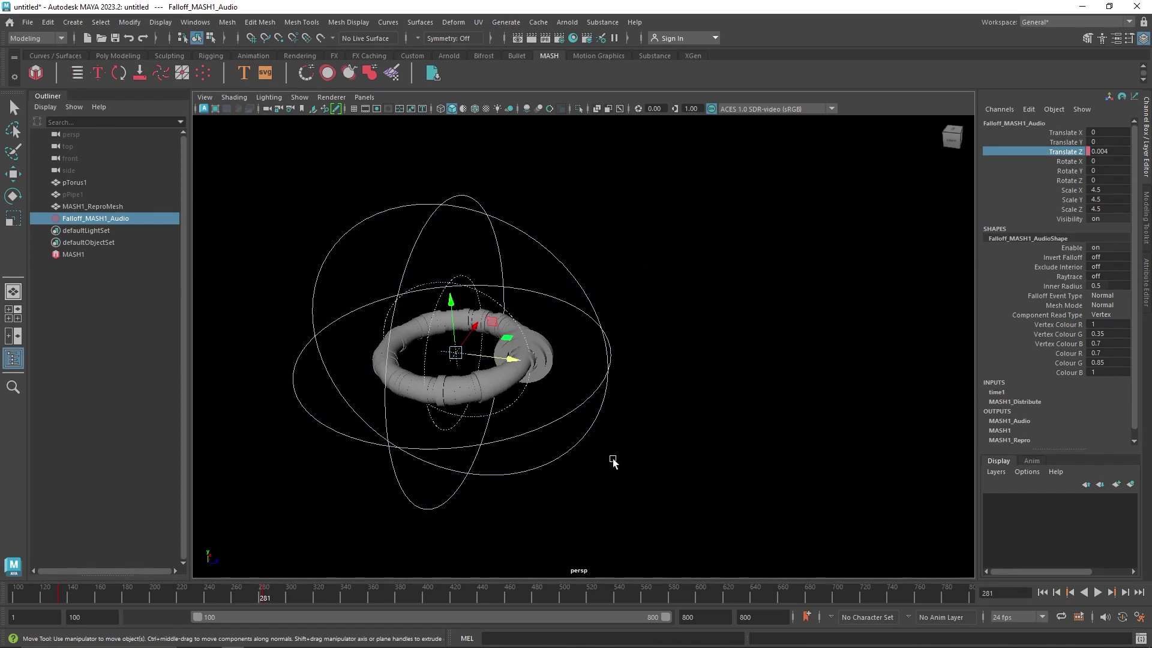
Open the falloff shape's attributes from the Falloff Object list of the MASH1 network's Audio node.
left_click(74, 254)
left_click(90, 269)
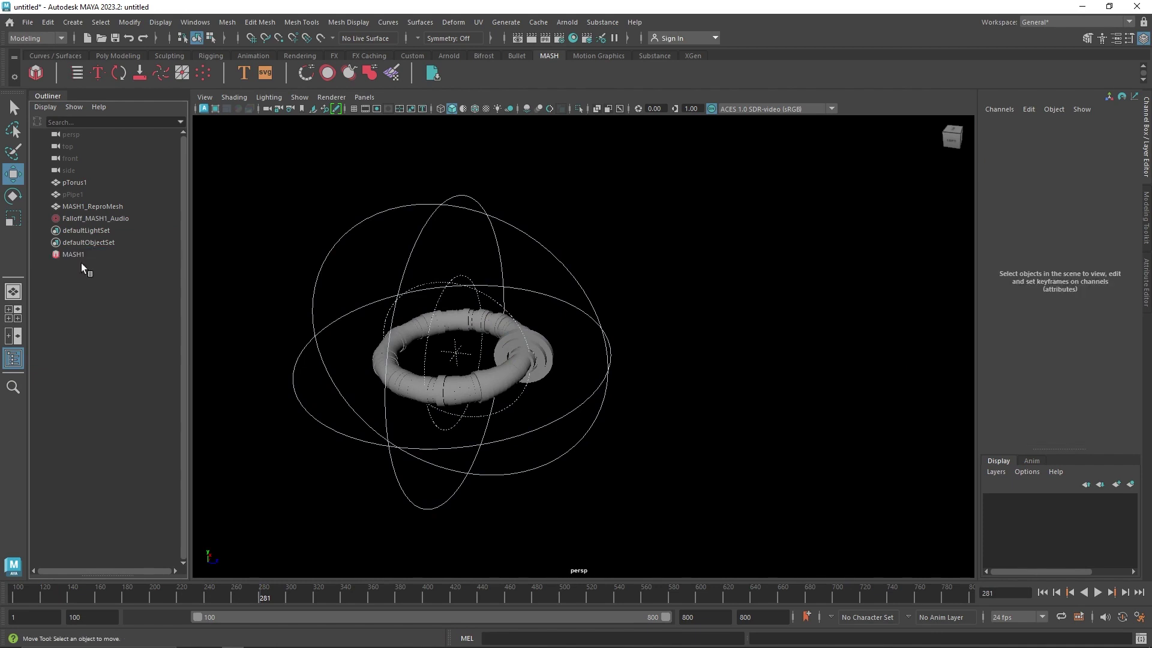
left_click(96, 254)
left_click(1148, 303)
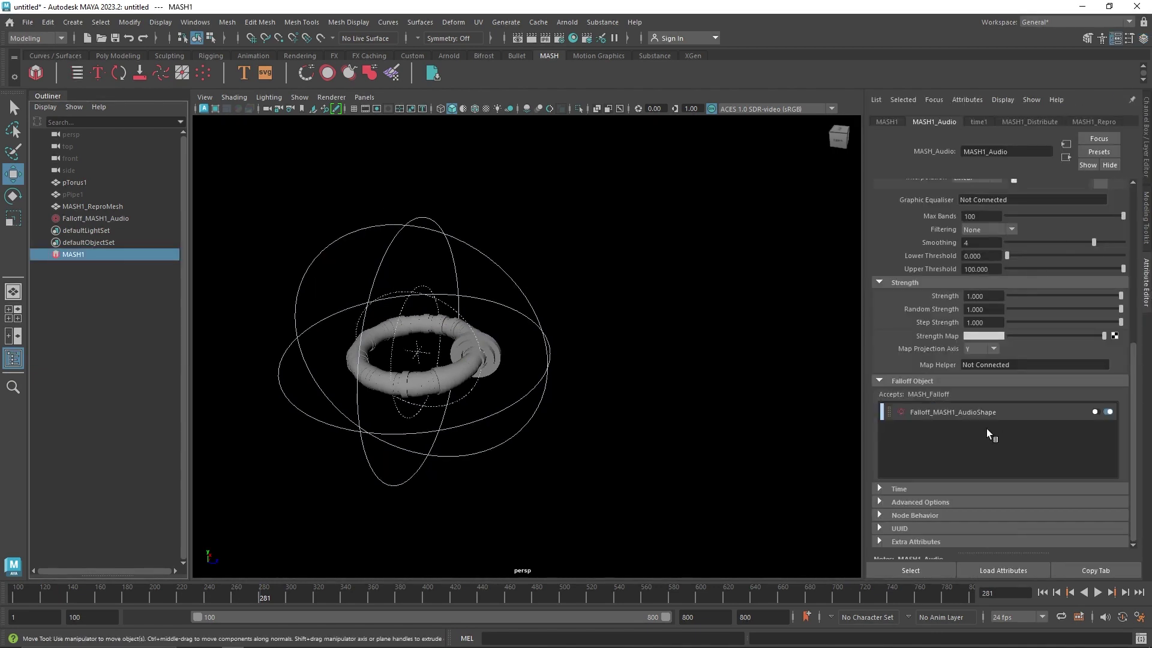
middle_click_drag(317, 278, 936, 421)
left_click(936, 417)
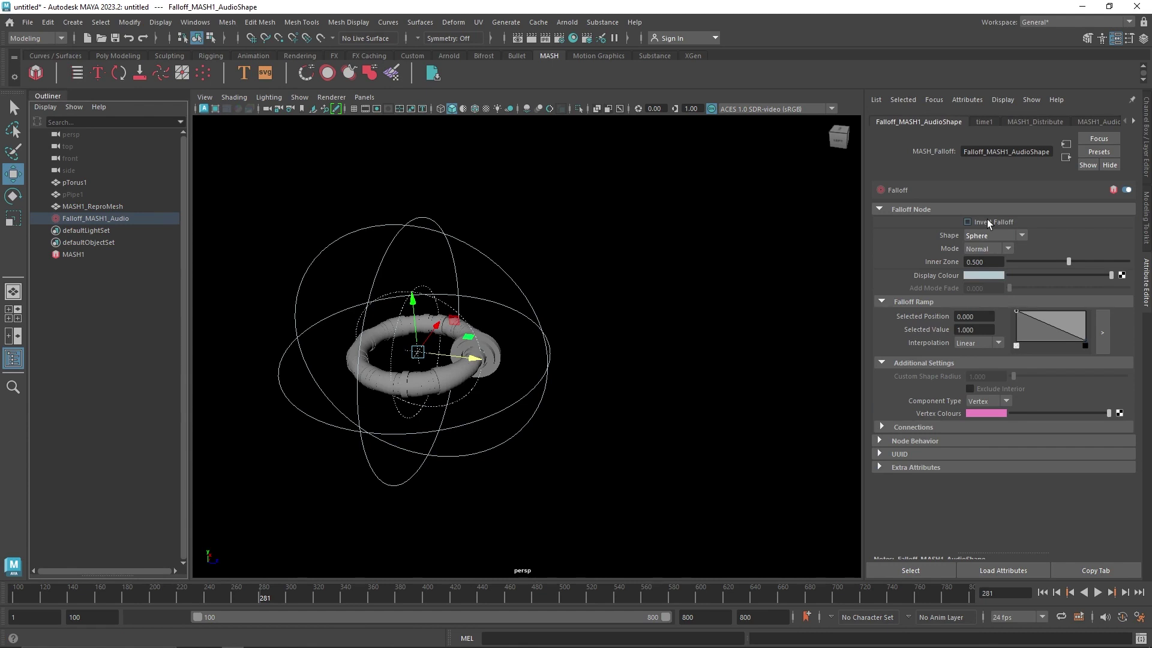
Try Invert Falloff and the Cube shape on the falloff, switching back to a non-inverted Sphere.
left_click(1007, 222)
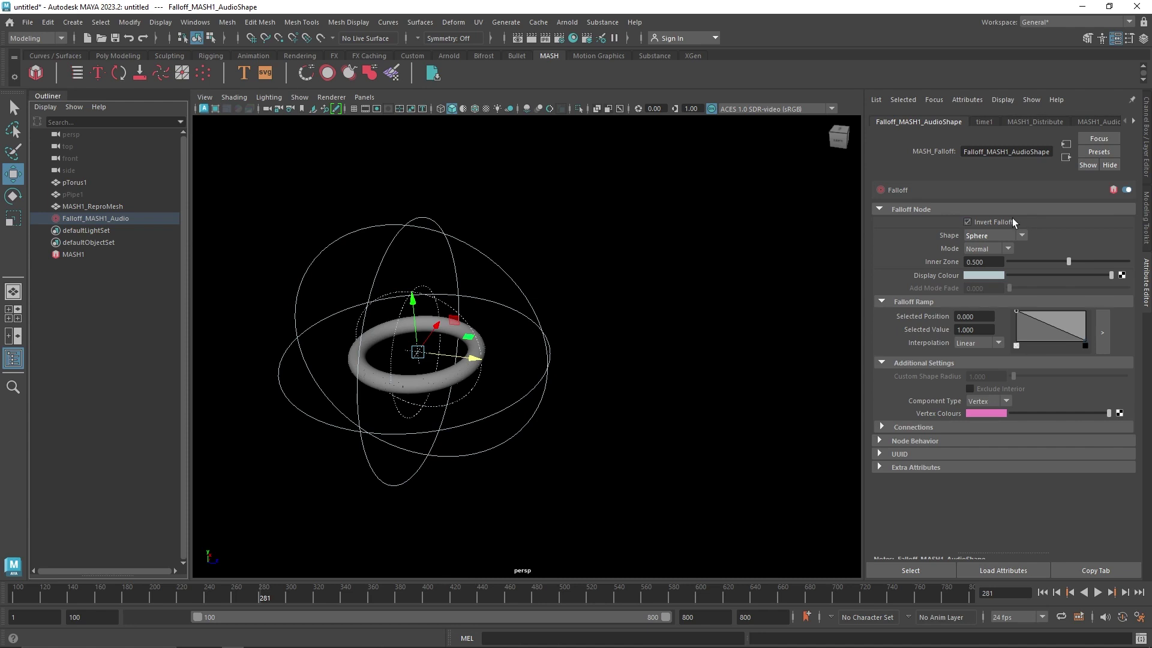
left_click(1012, 222)
left_click(1020, 235)
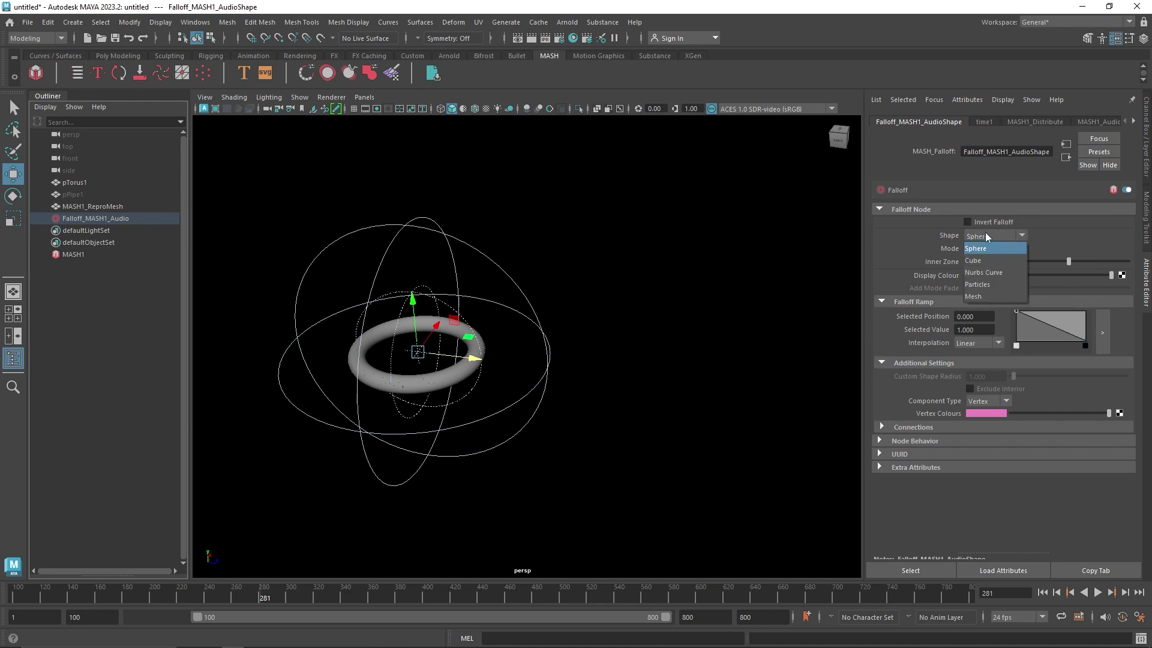
left_click(987, 262)
left_click(1005, 240)
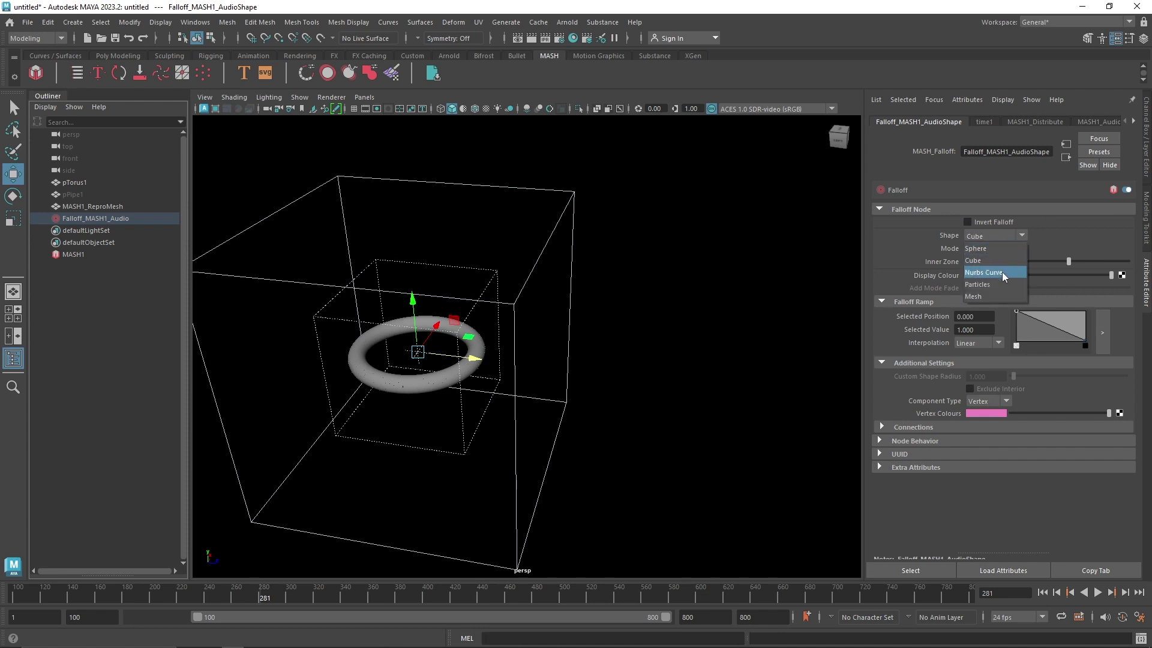
left_click(1006, 248)
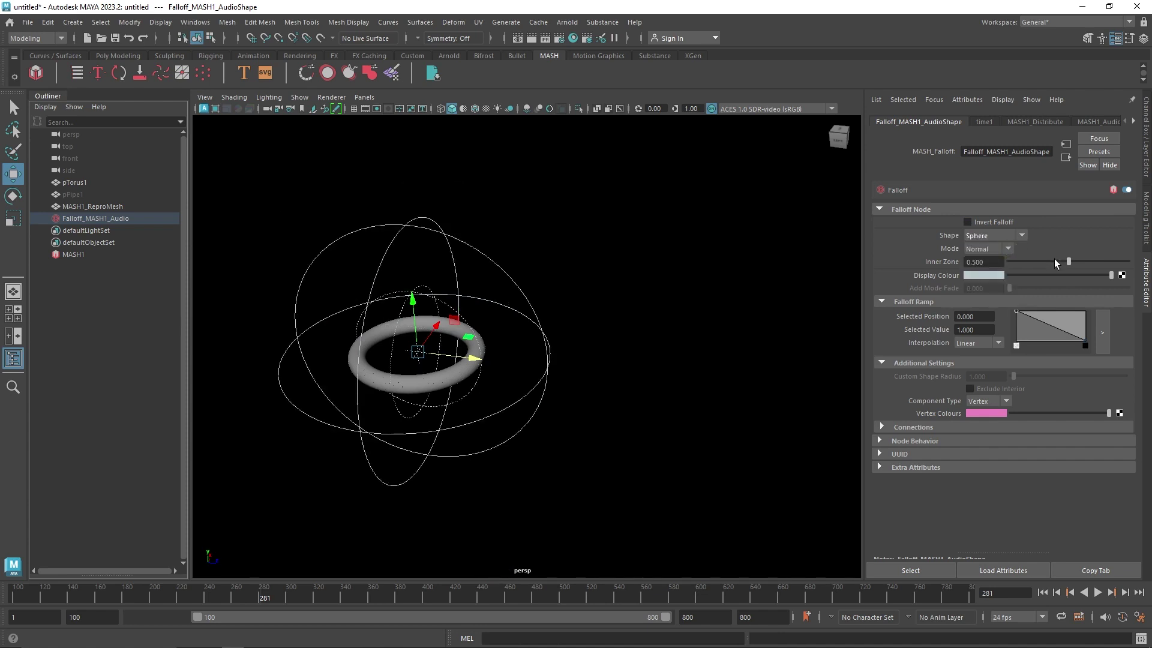
Set the falloff's Inner Zone to 0.531 and its Display Colour to yellow.
mouse_move(1067, 262)
left_mouse_down()
mouse_move(1089, 262)
mouse_move(1072, 267)
left_mouse_up()
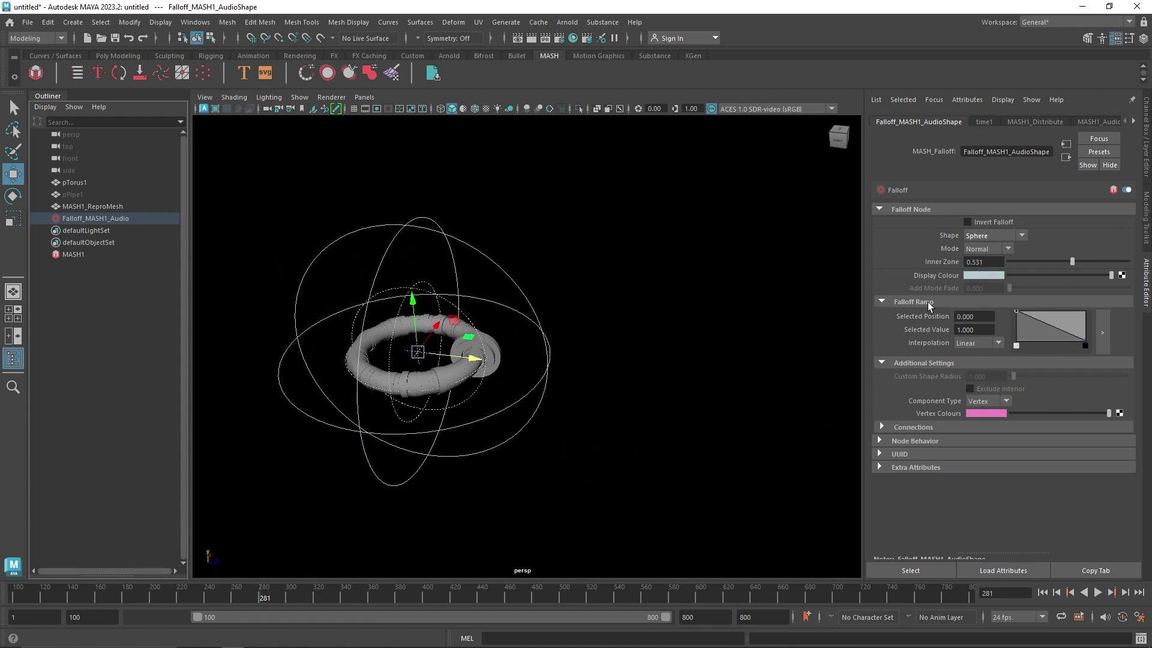
left_click(984, 277)
left_click(993, 246)
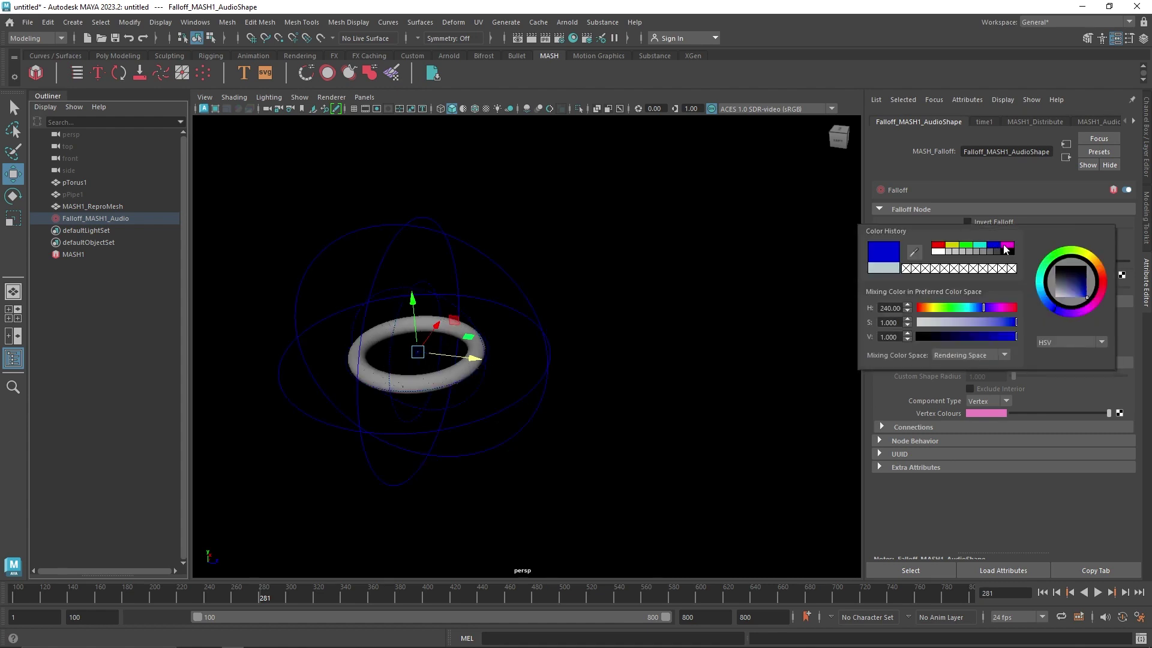
left_click(952, 245)
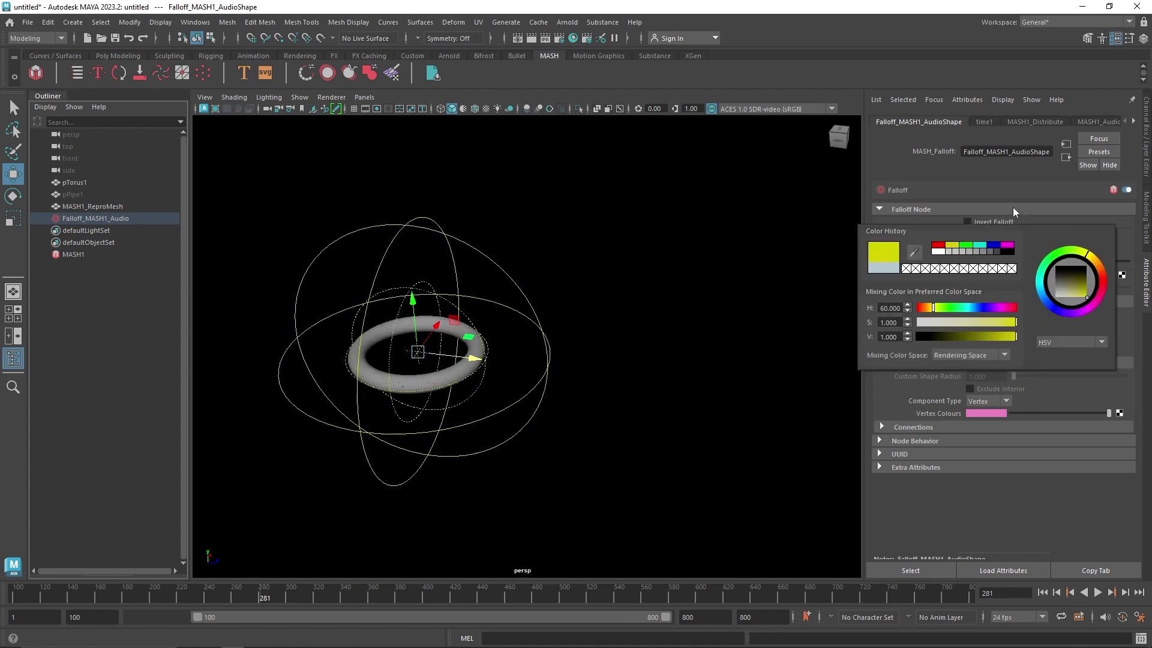
Set the falloff ramp's interpolation to Smooth and add four points alternating low and high to form a wavy curve.
left_click(1104, 335)
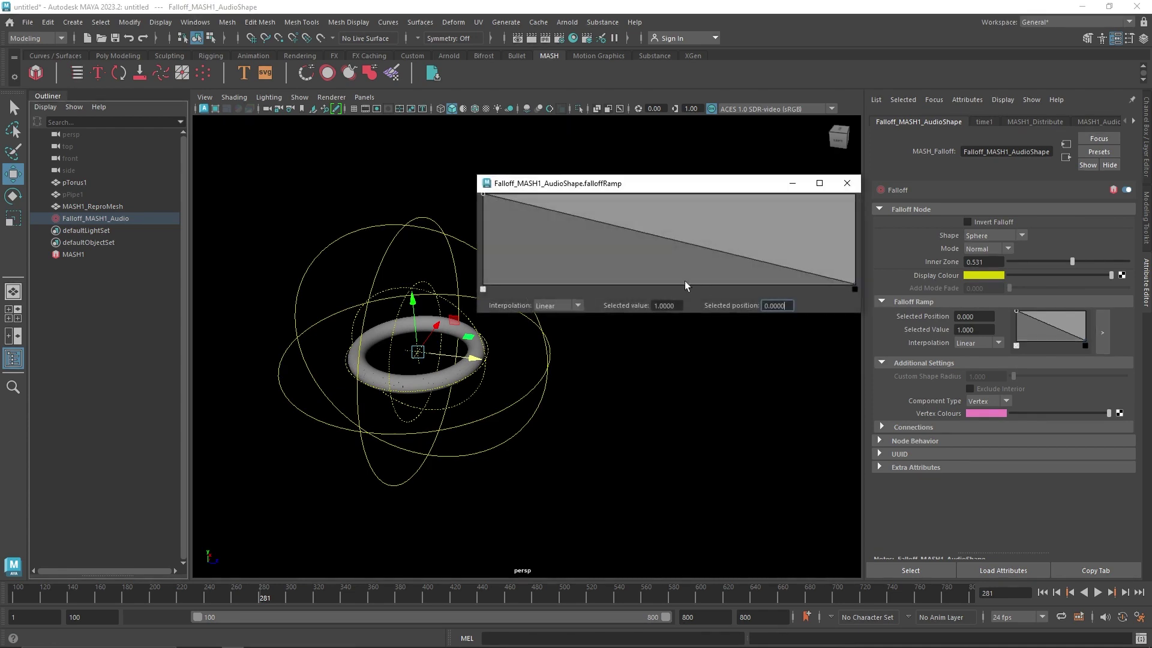
left_click(548, 306)
left_click(545, 338)
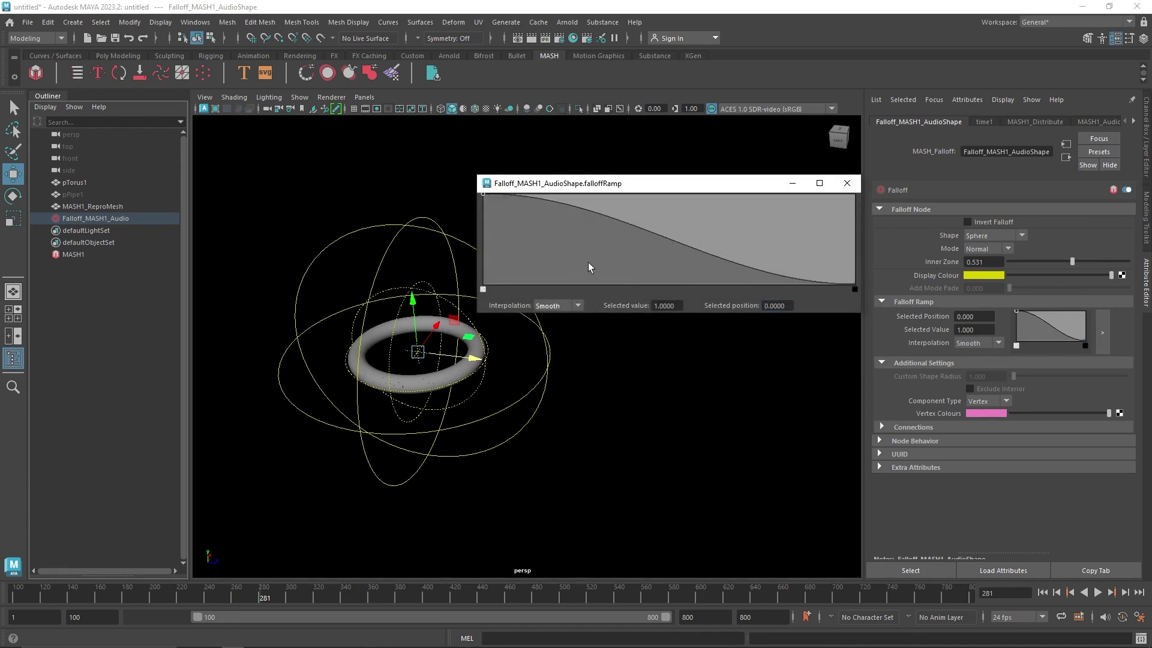
left_click_drag(588, 262, 599, 258)
left_click(659, 222)
left_click(725, 267)
left_click(791, 246)
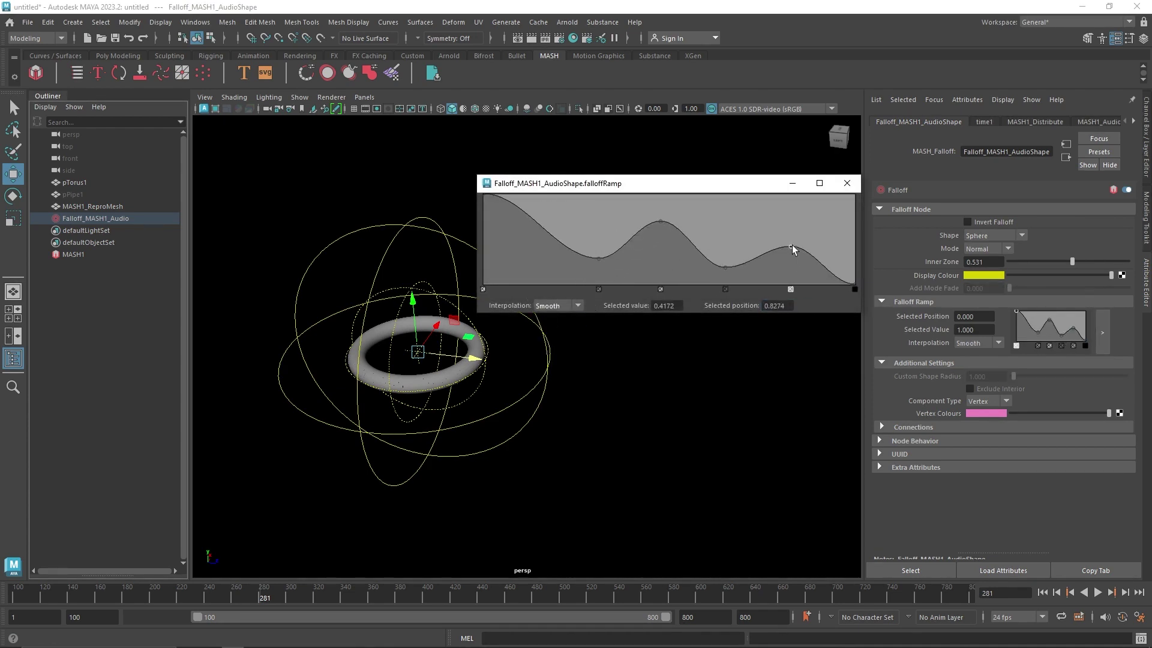
left_click(847, 183)
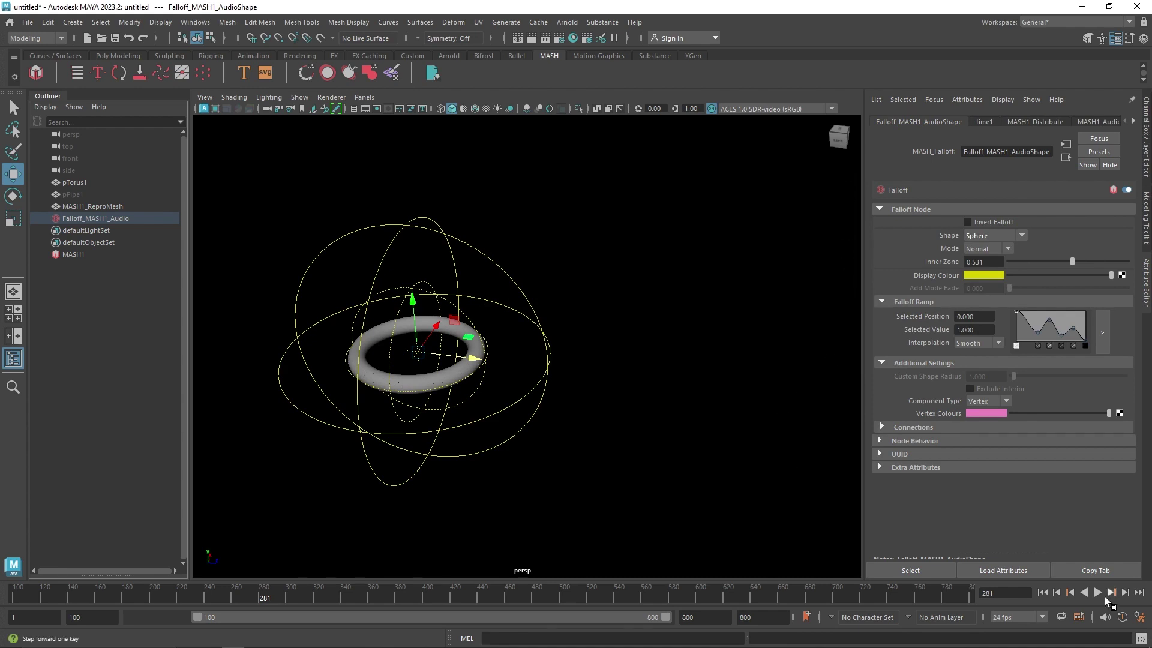
Play the animation, return to frame 132 with the falloff selected, and preview its move onto the torus with the new ramp.
left_click(1097, 592)
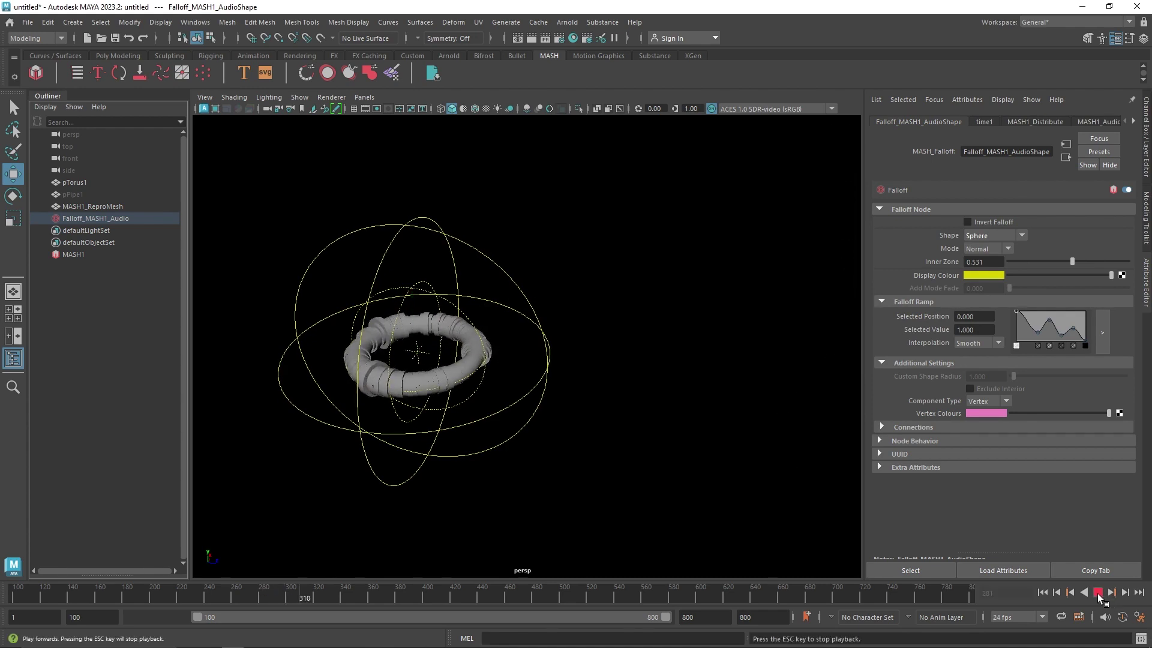
left_click(118, 219)
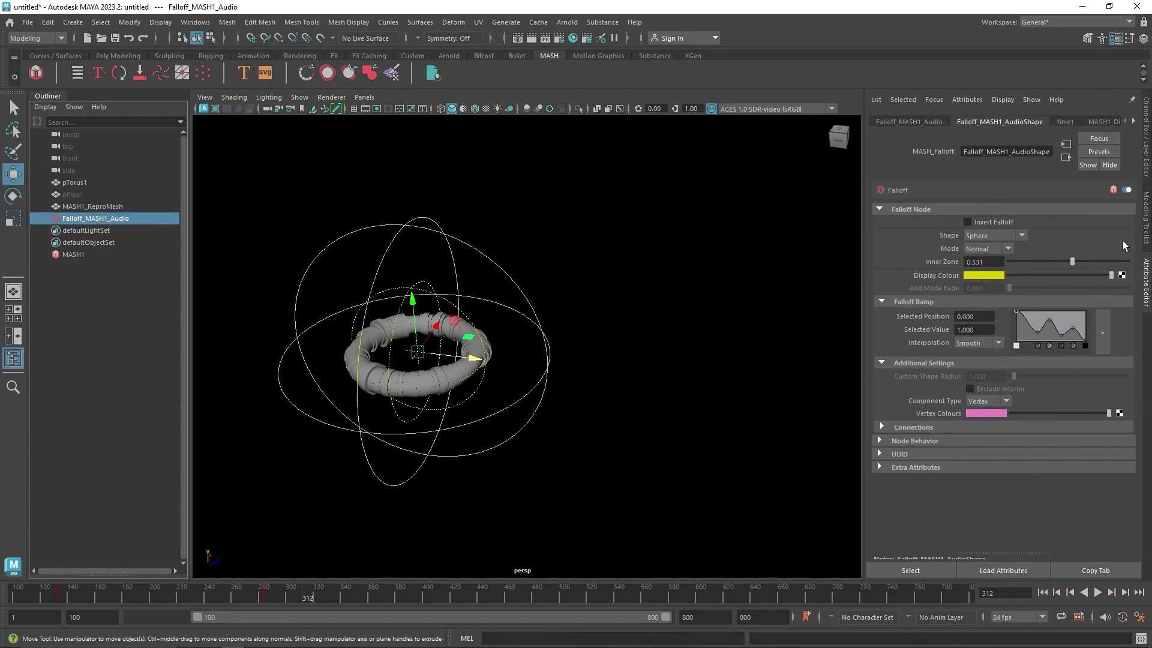
left_click(1147, 128)
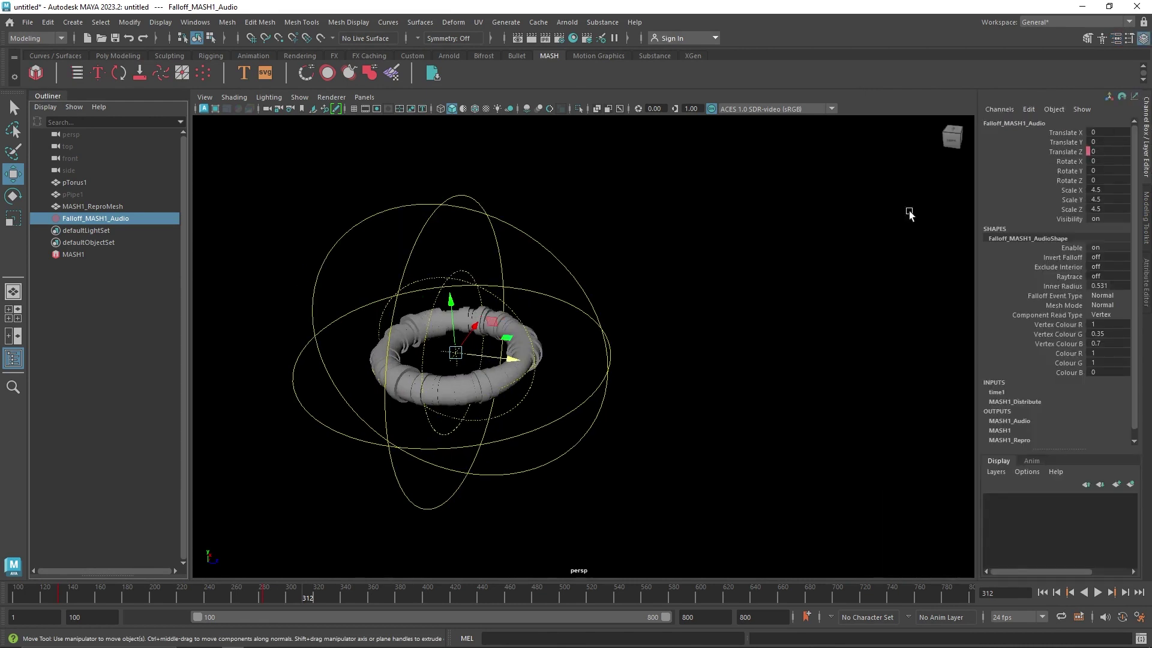
left_click_drag(283, 593, 57, 596)
key("alt+v")
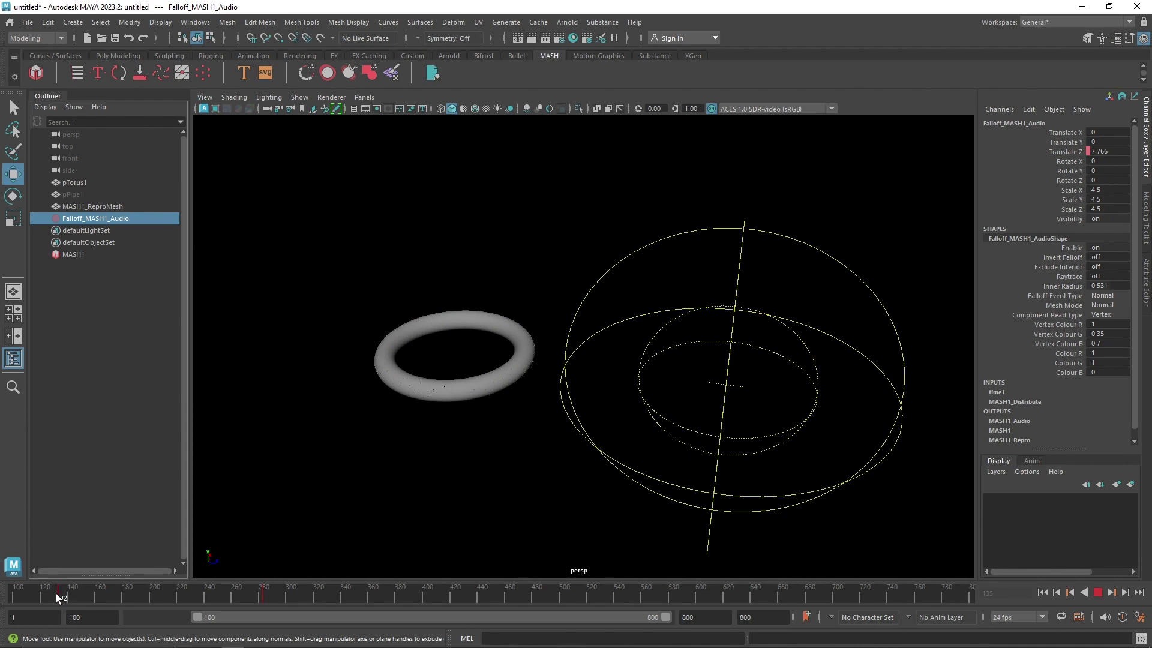
key("alt+v")
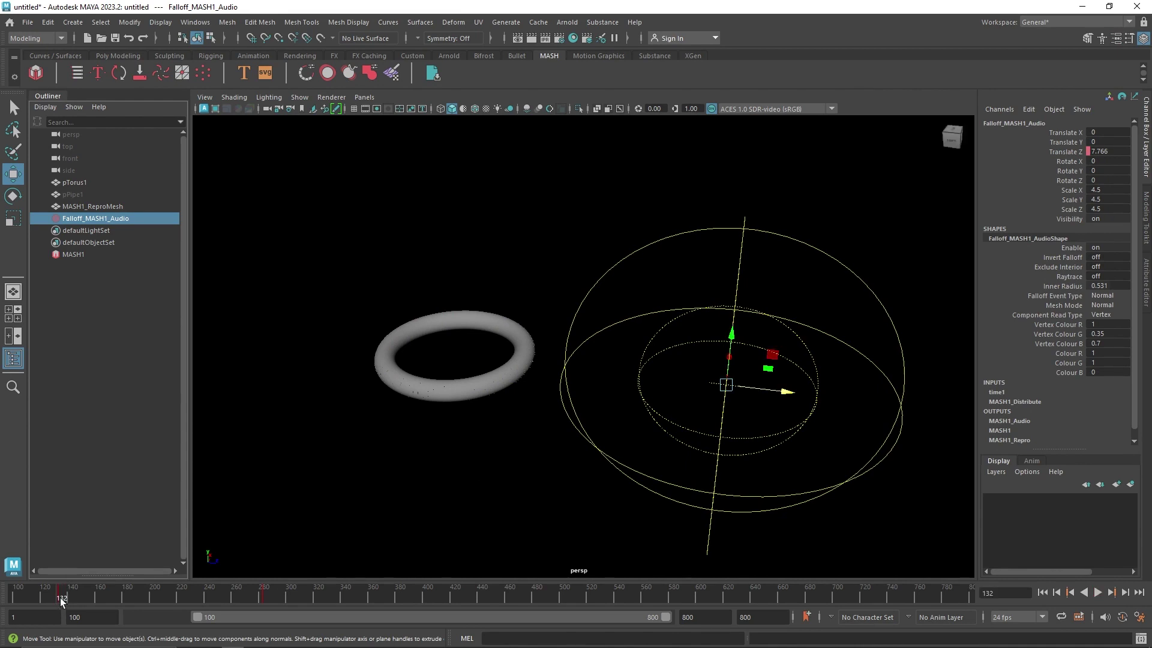
key("alt+v")
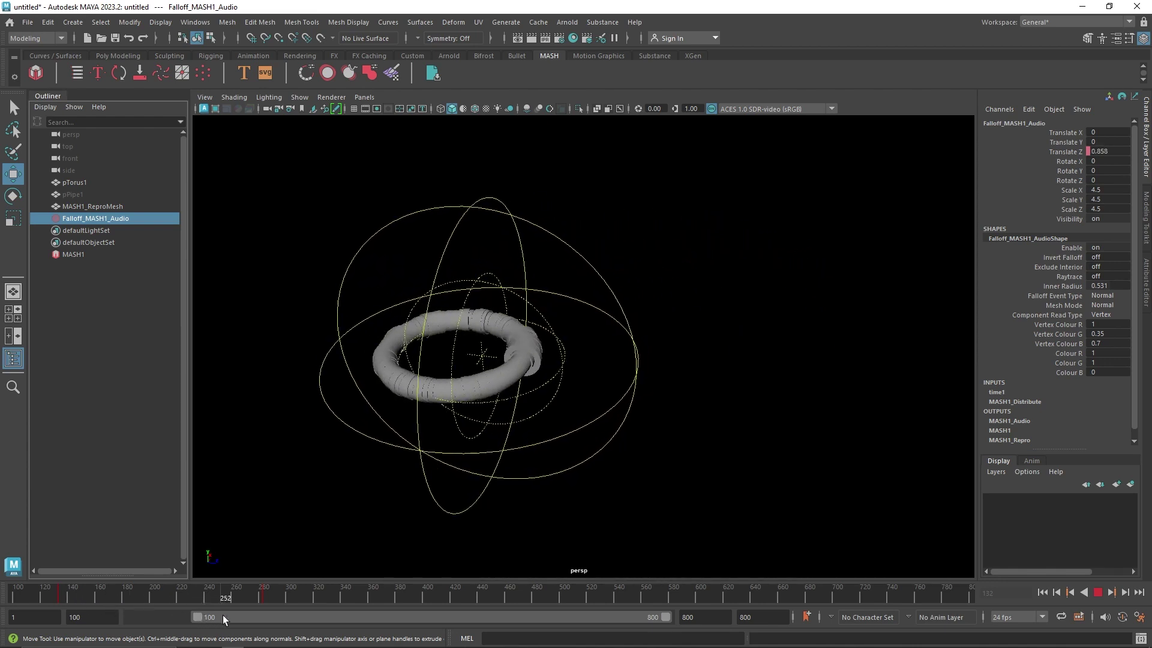
key("alt+v")
Try raising the falloff to Translate Y 5.04 at frame 375 and keying its Translate Z.
left_click_drag(291, 599, 393, 602)
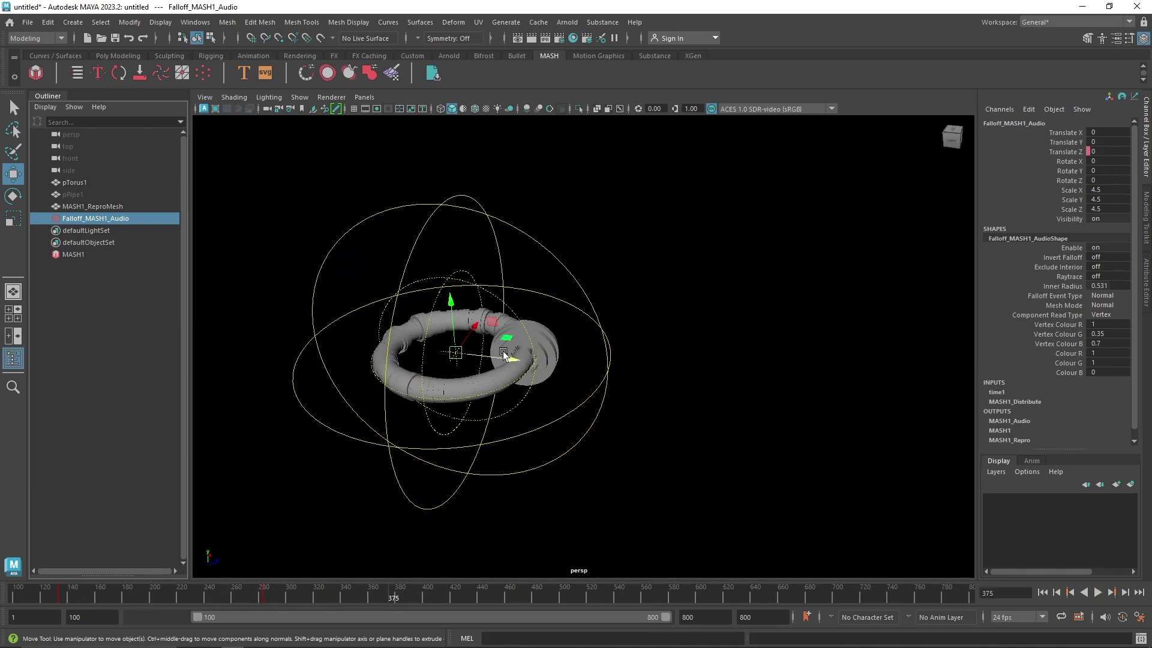
left_click_drag(455, 318, 438, 150)
right_click(1079, 153)
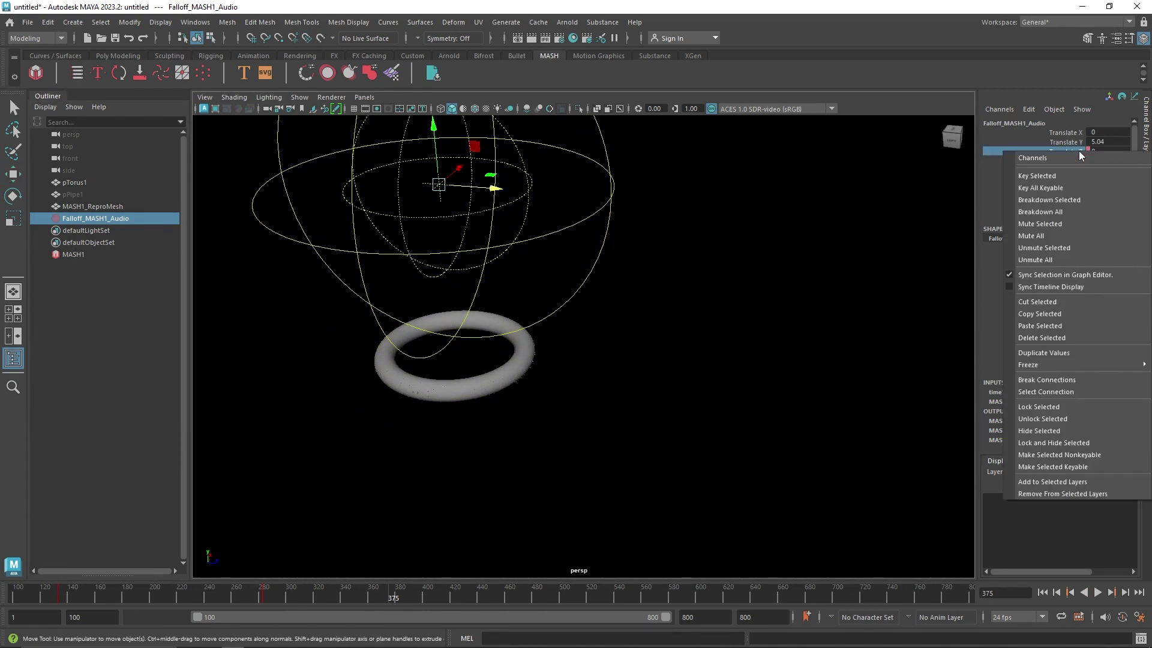
left_click(1037, 175)
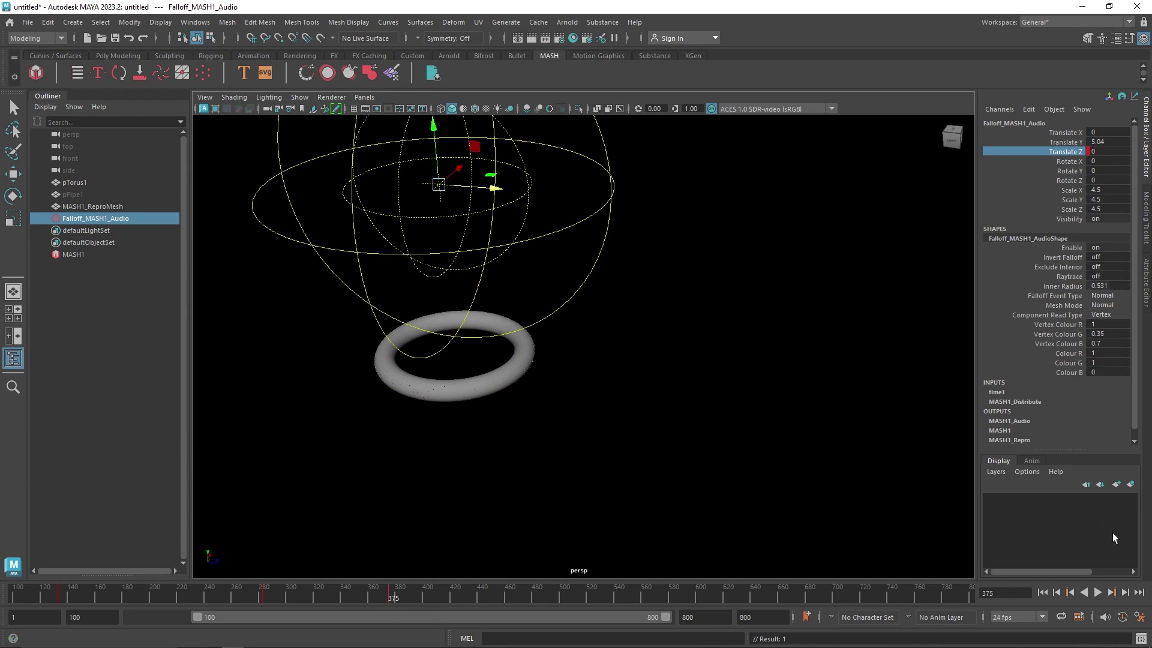
Preview the raised falloff's animation from the start of the range and rewind to frame 100.
left_click(1041, 595)
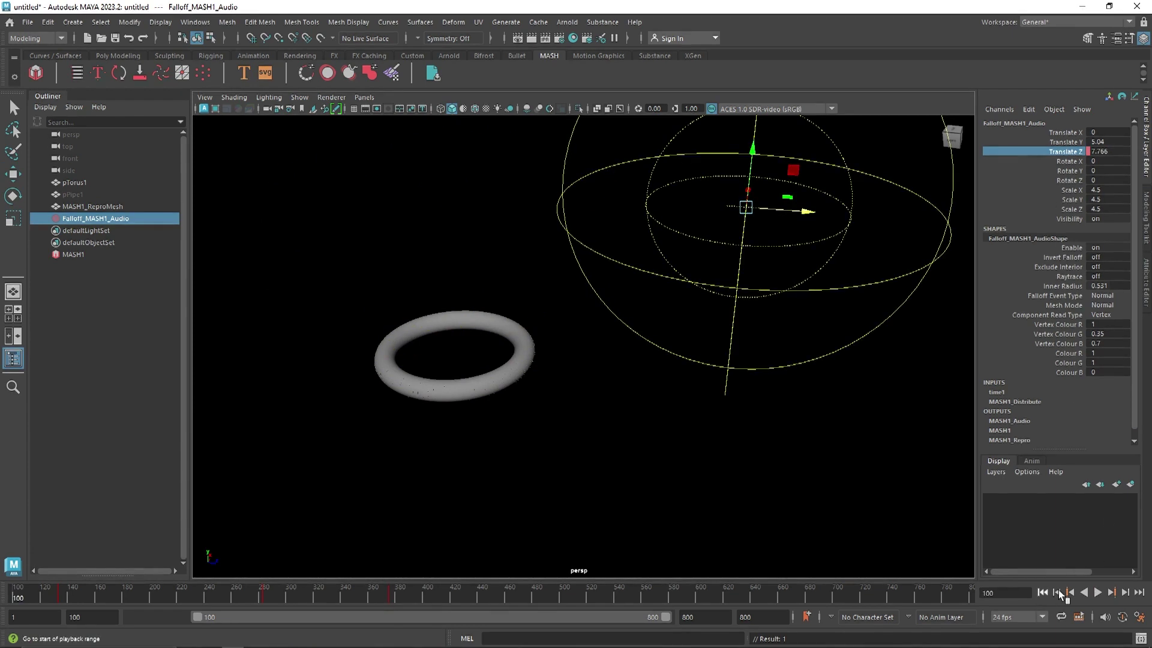
left_click(1098, 593)
left_click(1098, 593)
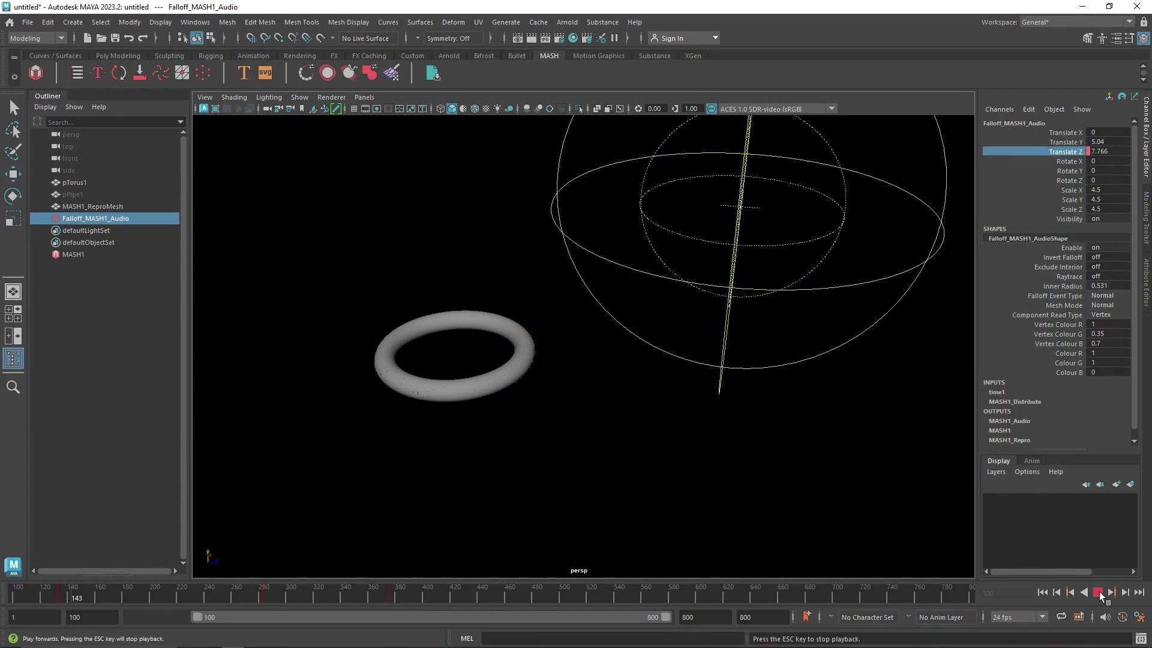
left_click(1043, 592)
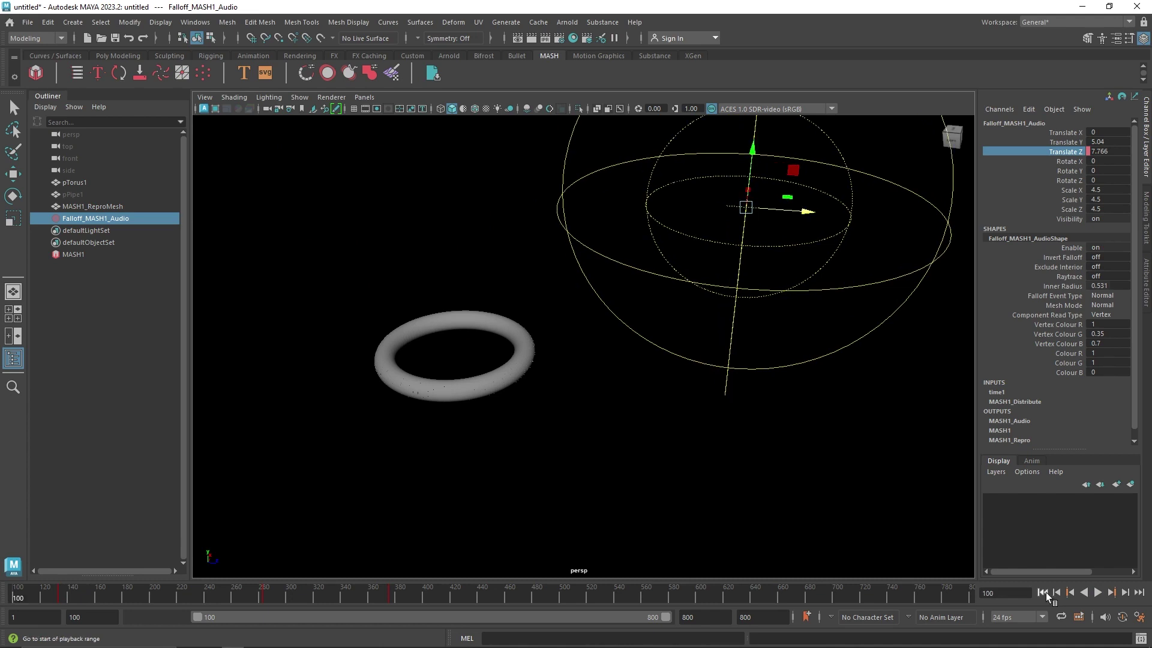
Undo the key at frame 375 and the falloff's upward move, and go back to about frame 136.
key("ctrl+z")
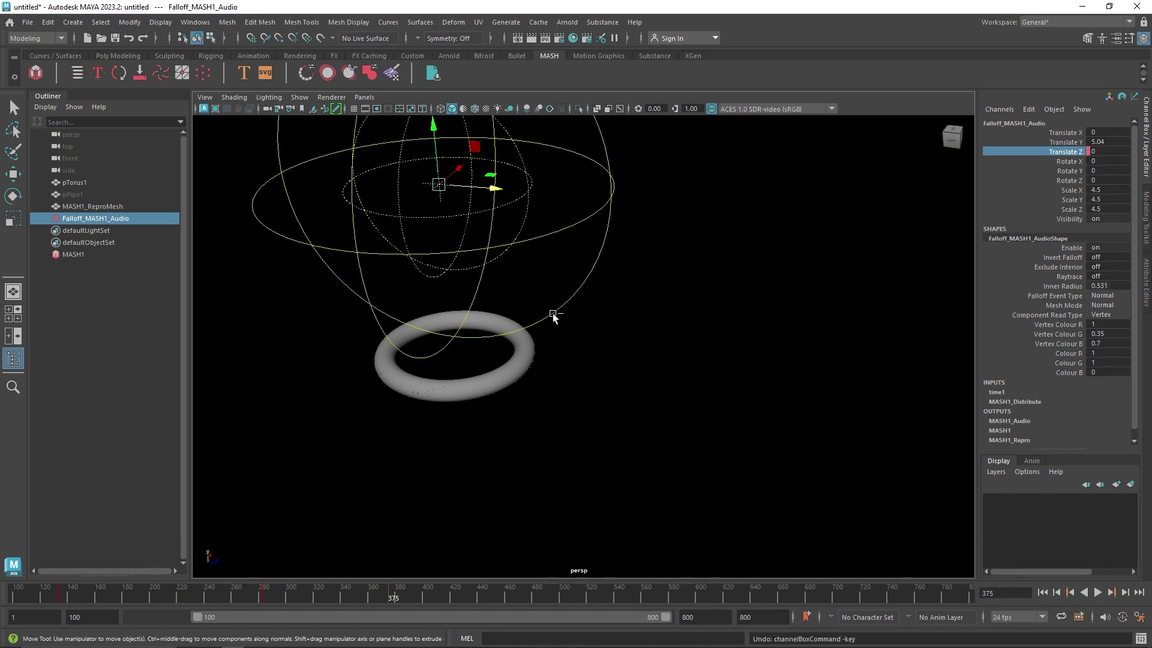
key("ctrl+z")
left_click(69, 598)
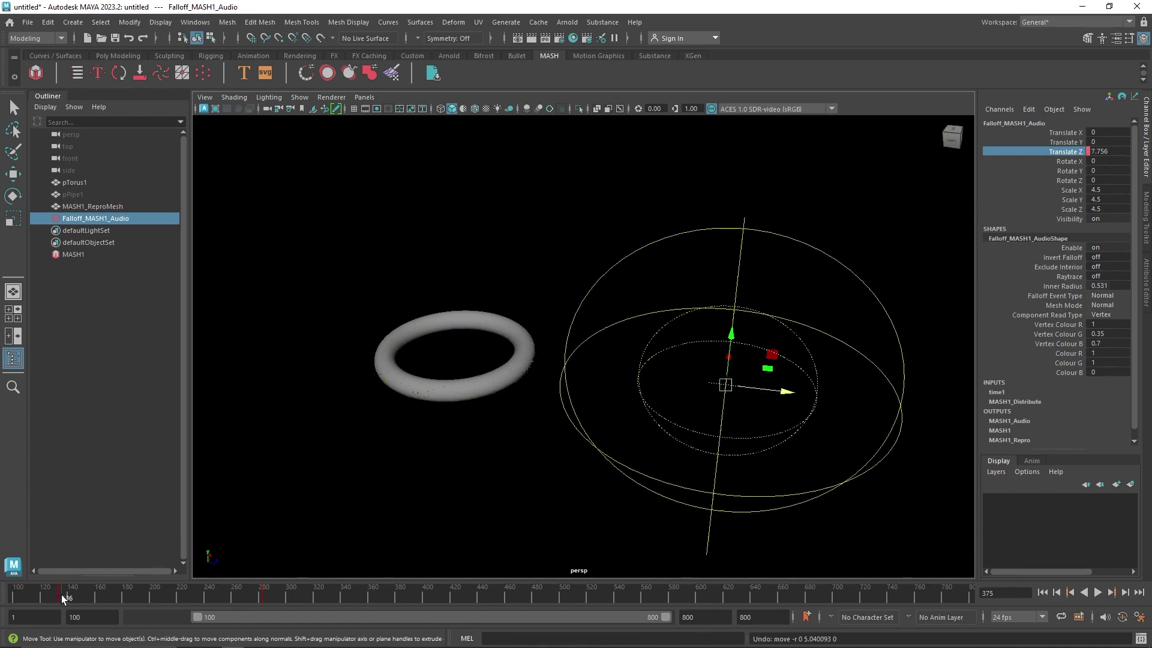
Advance the animation to frame 284 and key the falloff's Translate Y at 0.
key("alt+v")
key("alt+v")
right_click(1080, 144)
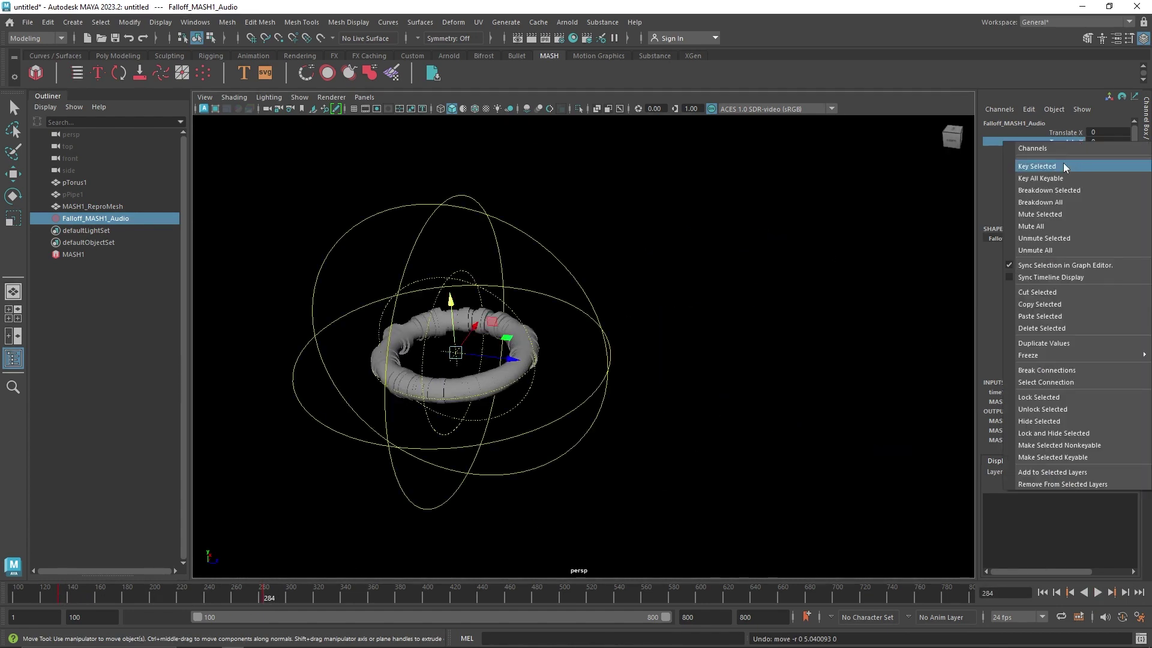
left_click(1061, 169)
Raise the falloff above the torus to about Translate Y 5.092 at frame 380 and key its Translate Y.
key("alt+v")
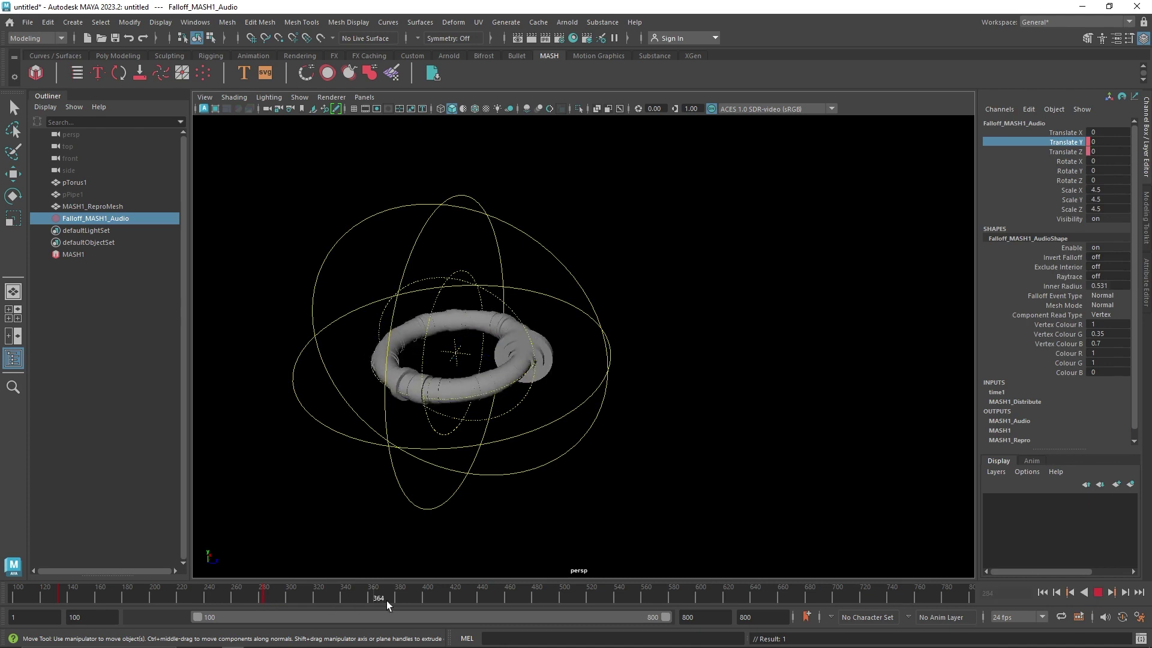
left_click(396, 604)
left_click_drag(454, 315, 441, 127)
right_click(1068, 146)
left_click(1068, 169)
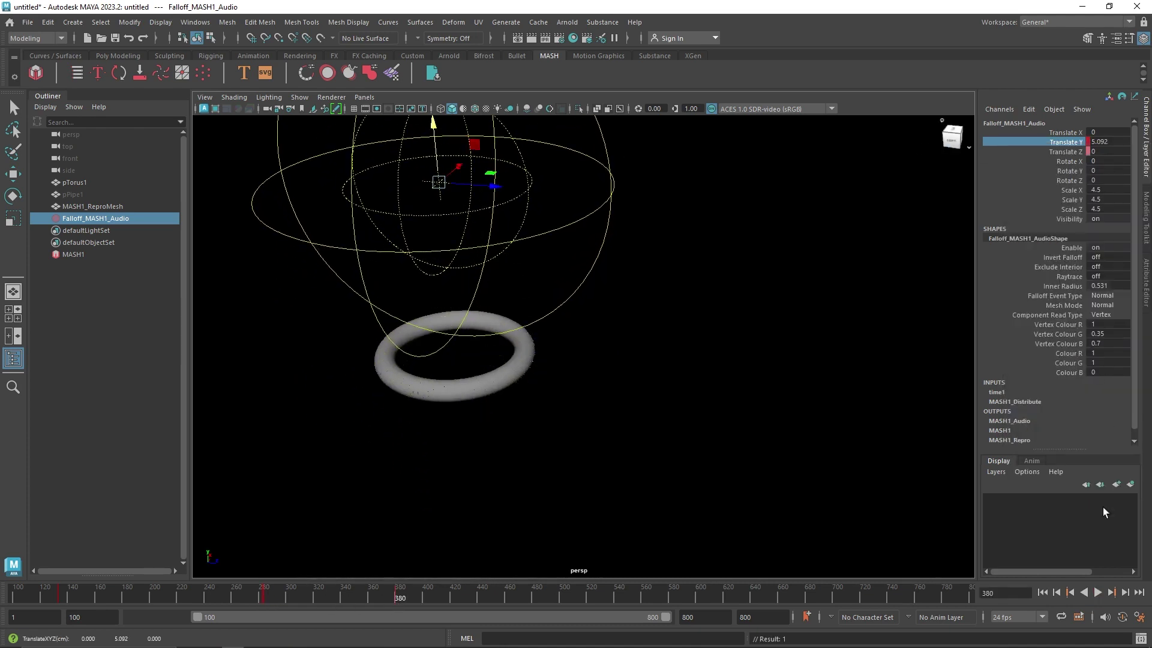
Preview the falloff's full move onto and up off the torus from the start of the range, stopping at frame 394.
left_click(1041, 592)
key("alt+v")
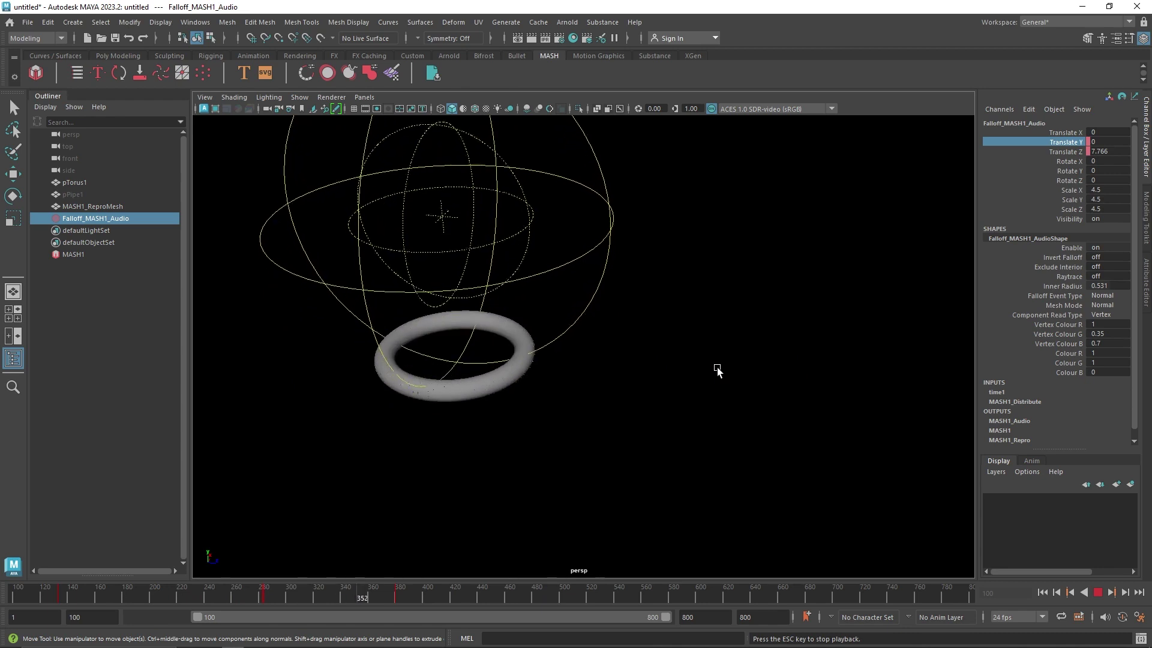
key("Escape")
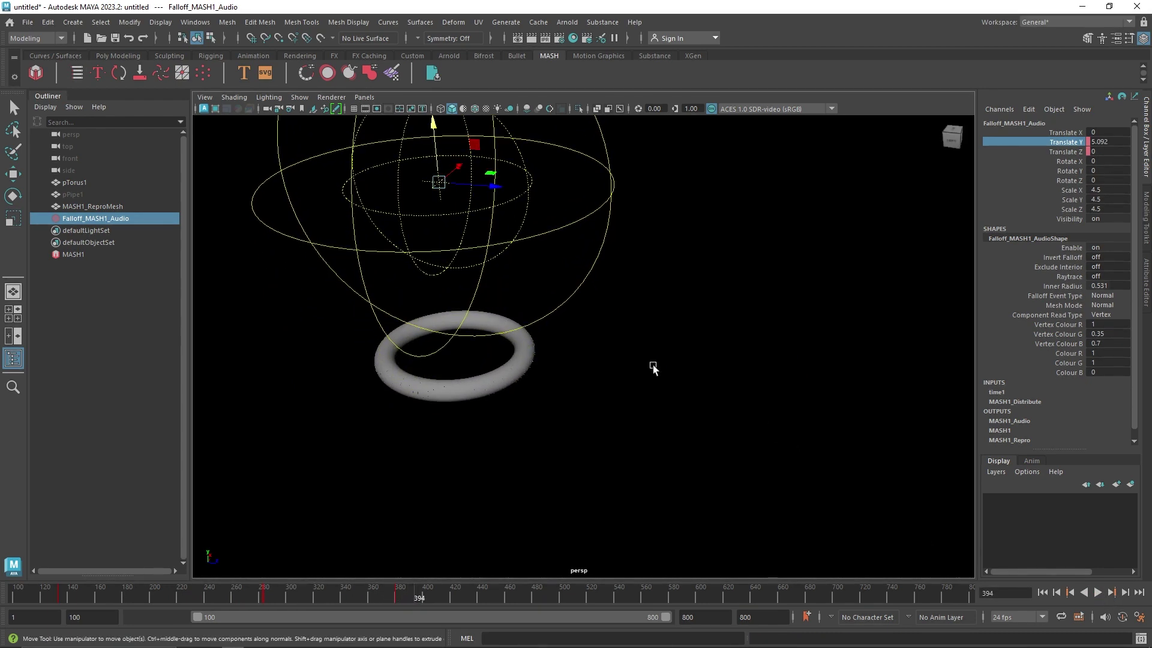
Break the connection between the falloff shape and the MASH1_Audio node in the node's falloff objects list.
left_click(1143, 294)
left_click(923, 123)
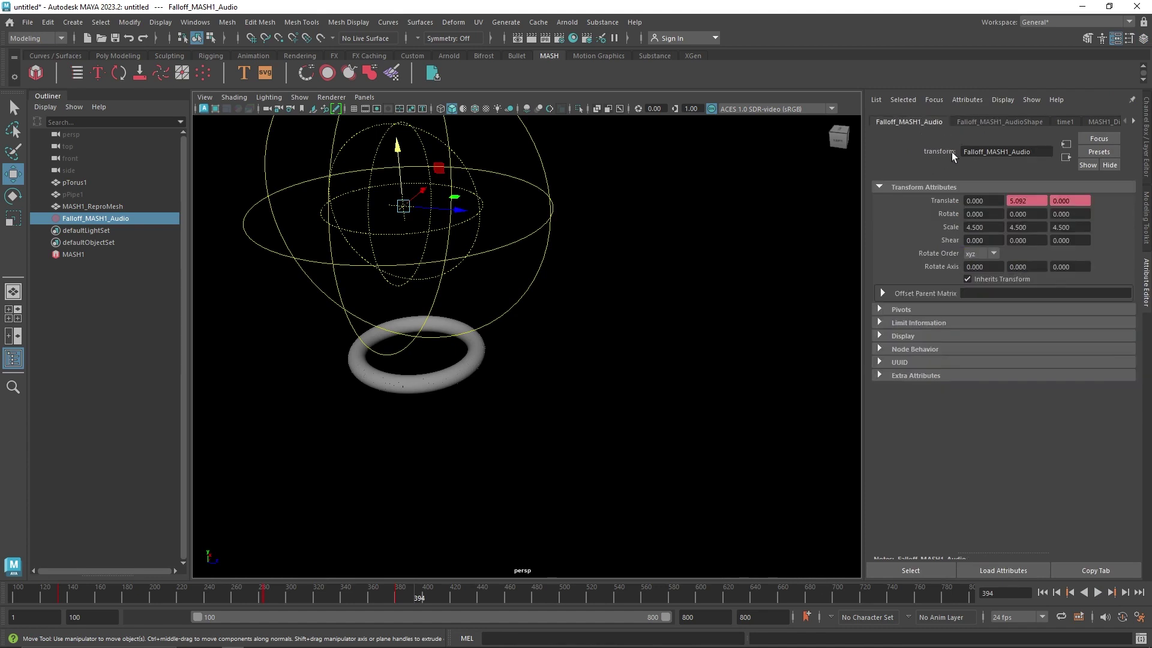
left_click(1090, 123)
left_click(1090, 122)
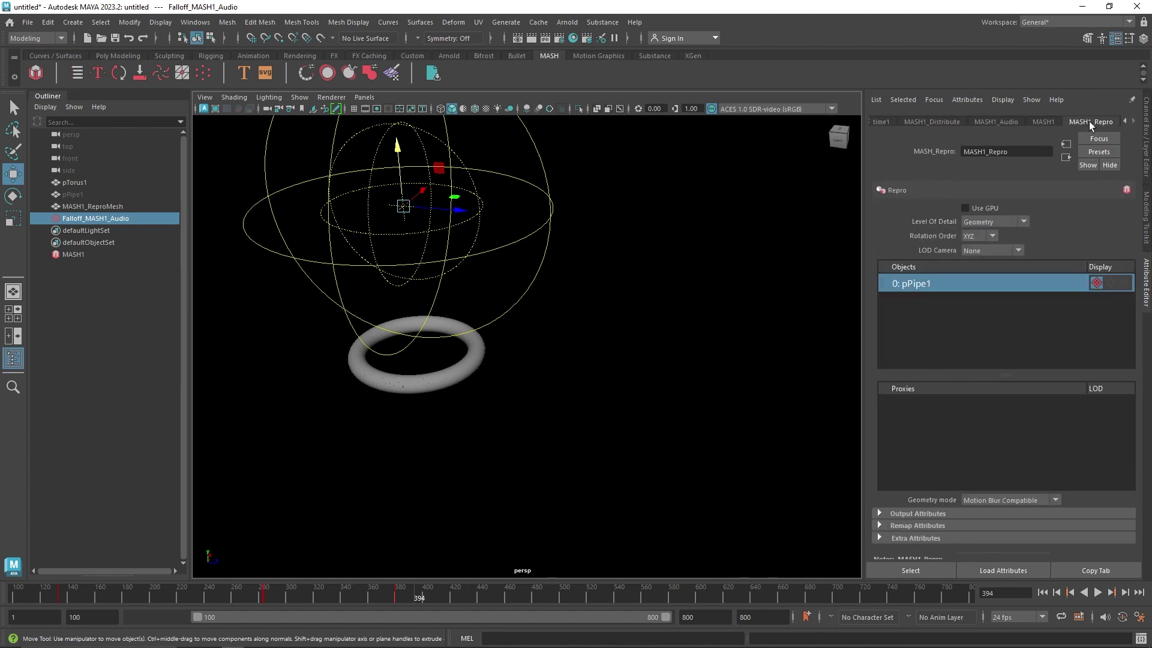
left_click(1017, 123)
right_click(996, 414)
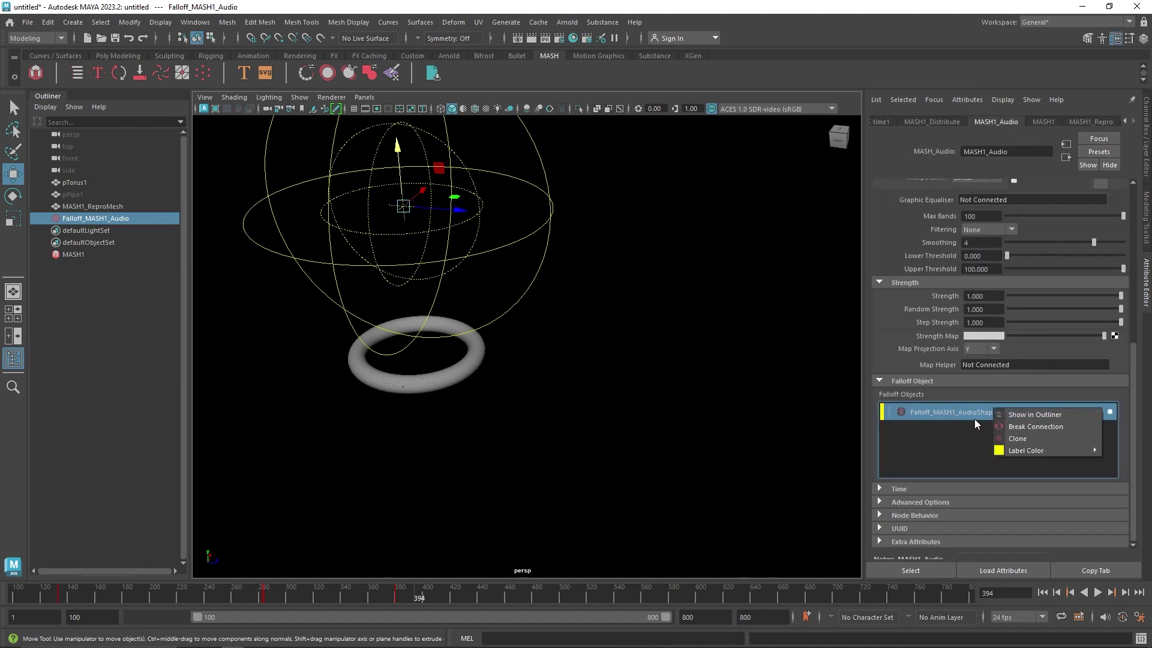
left_click(1035, 427)
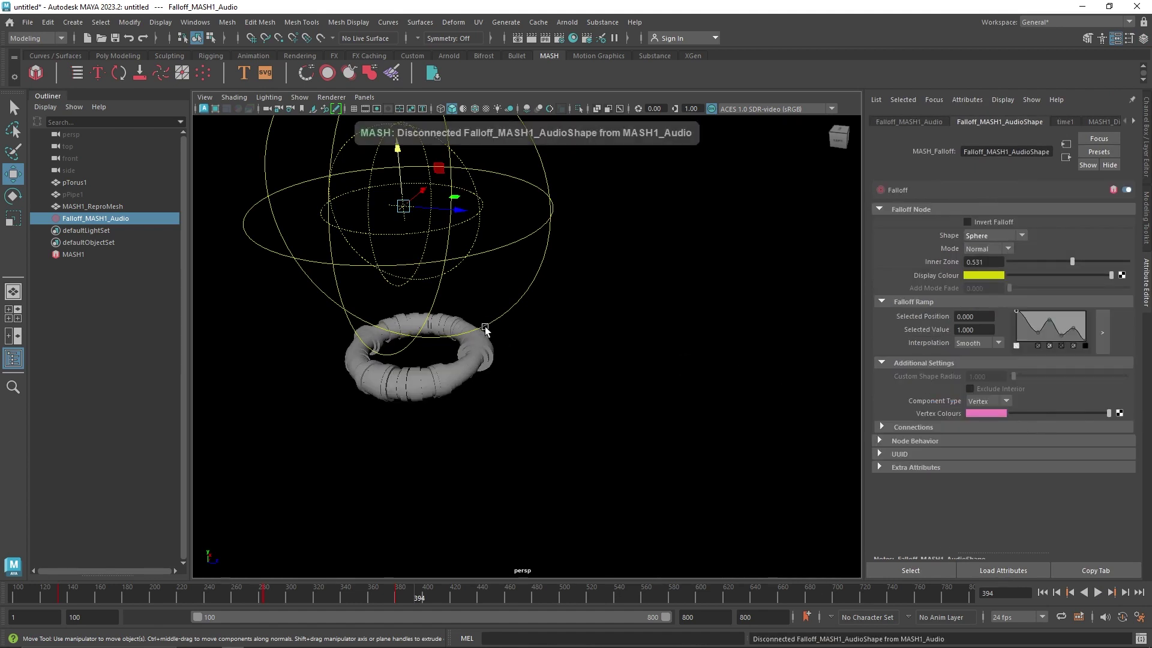
Preview the audio effect without the falloff from frame 100 and stop at frame 137.
left_click(1042, 593)
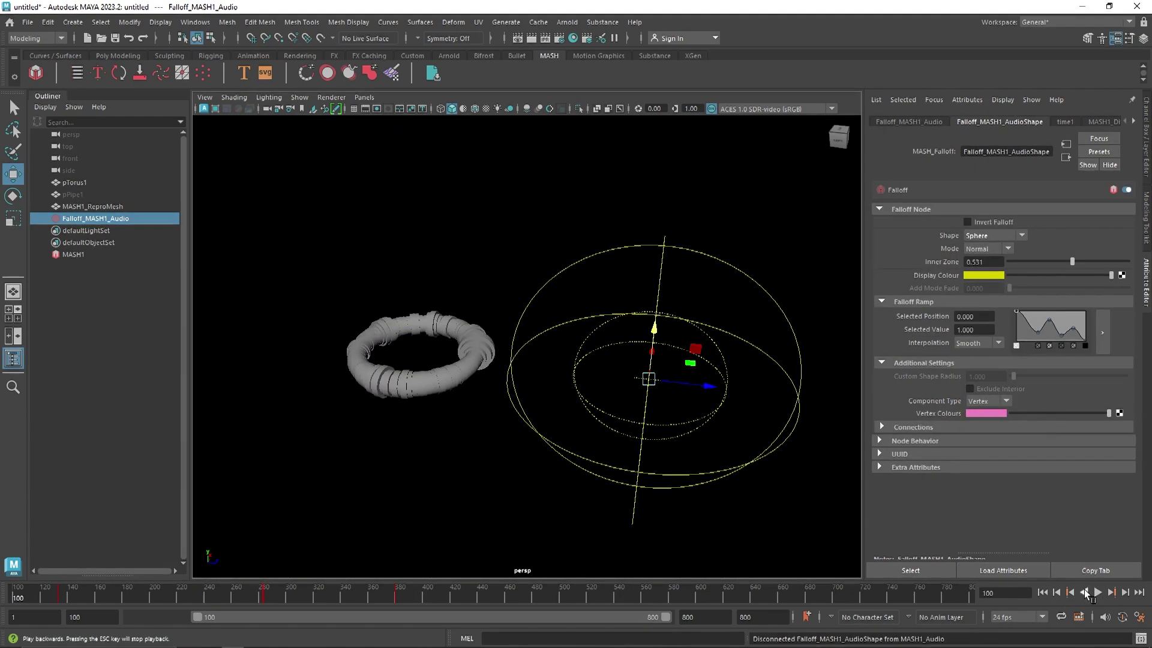
left_click(1097, 593)
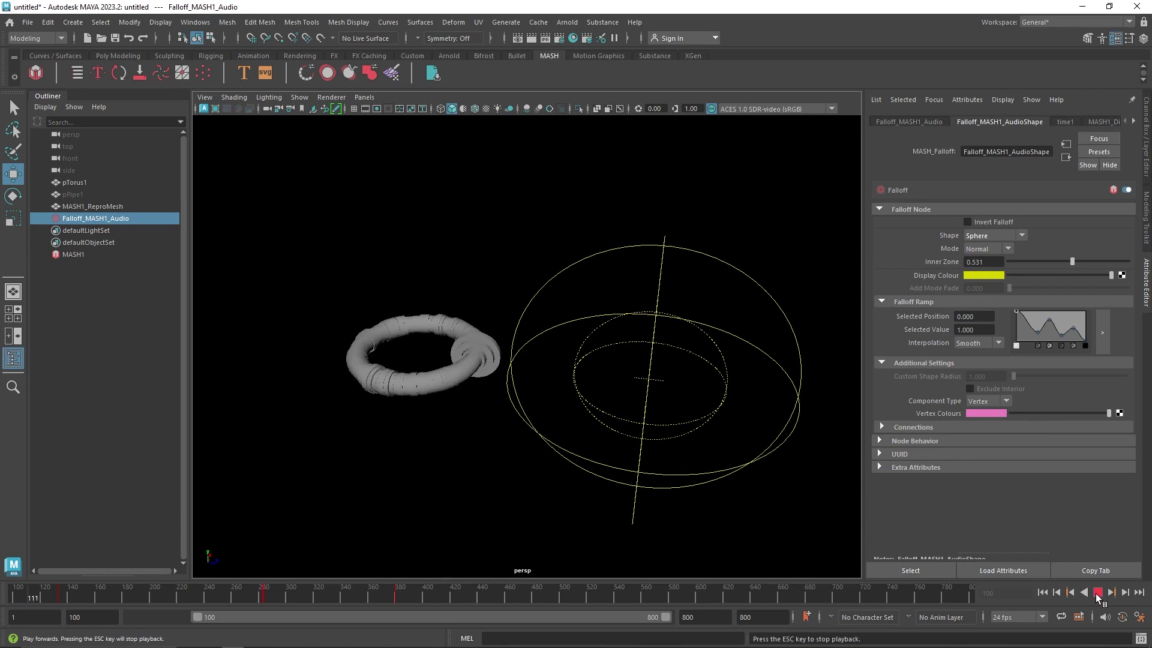
left_click(1097, 593)
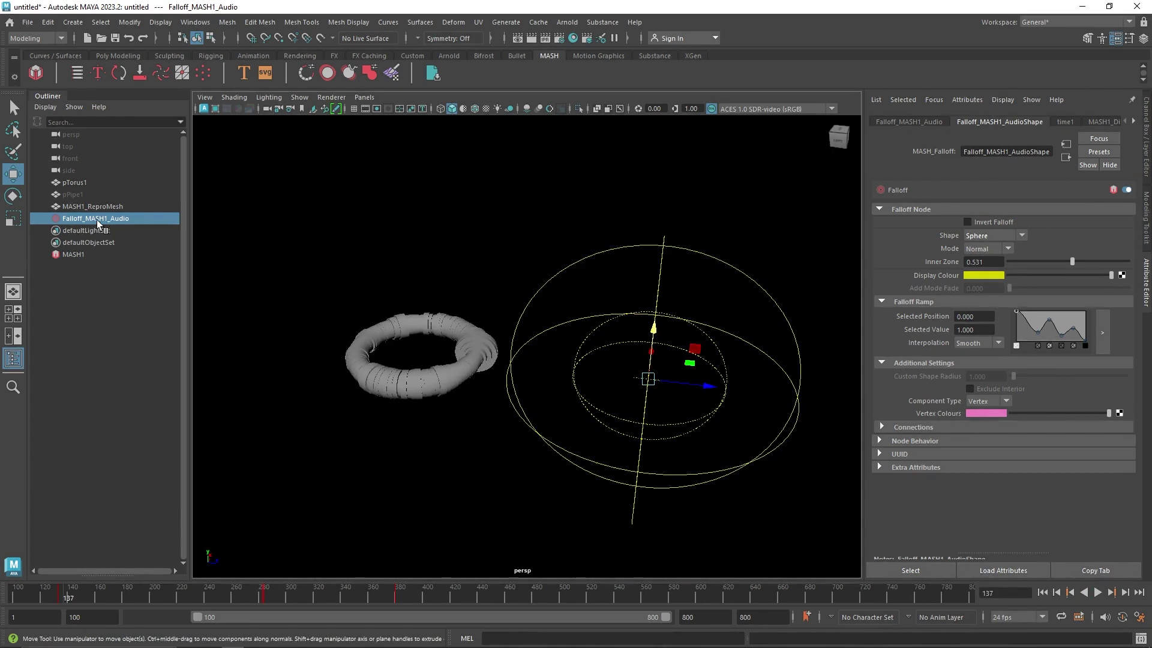
Try deleting the Falloff_MASH1_Audio object, check the MASH1_Audio node's falloff list, and undo the deletion.
key("Delete")
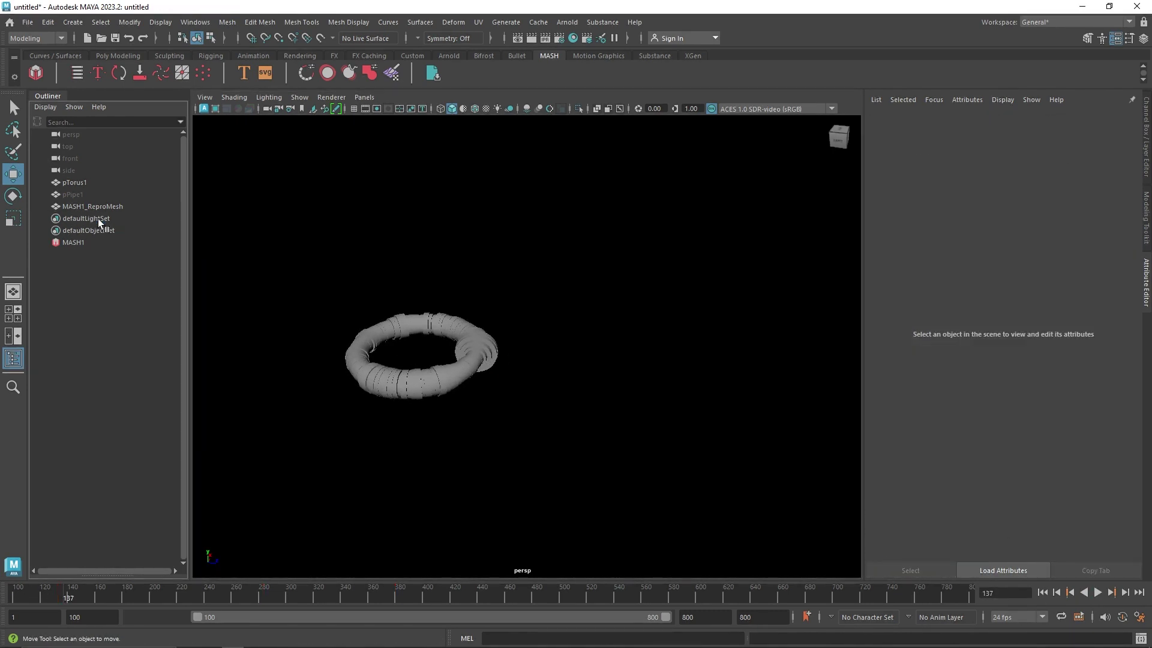
left_click(78, 242)
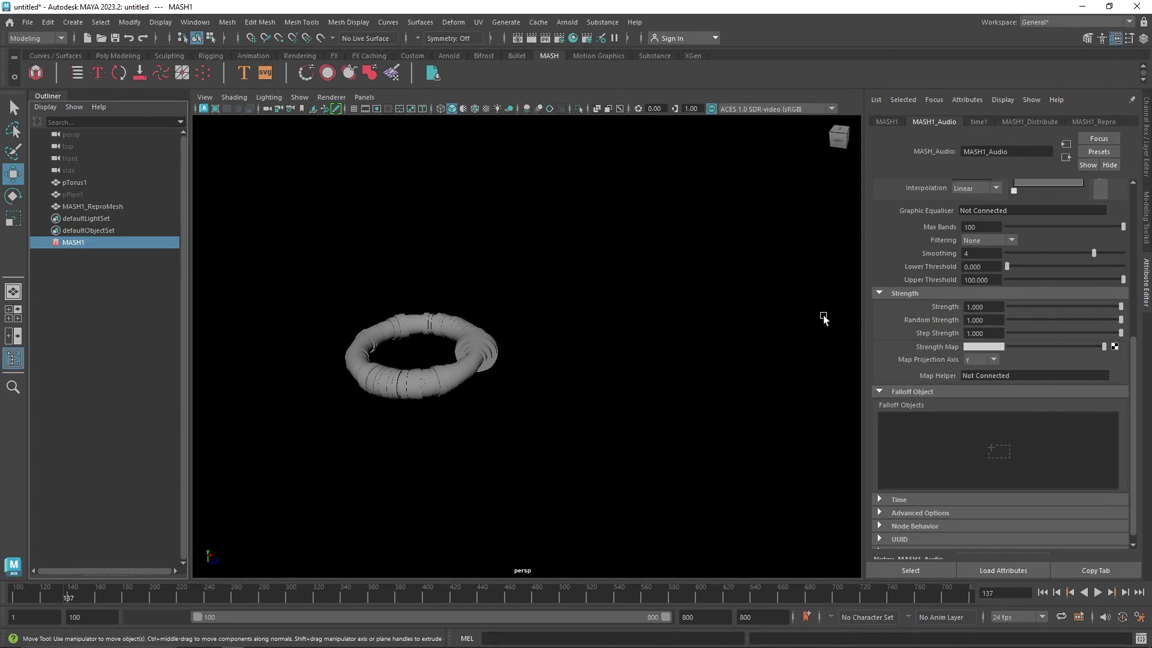
key("ctrl+z")
key("ctrl+z")
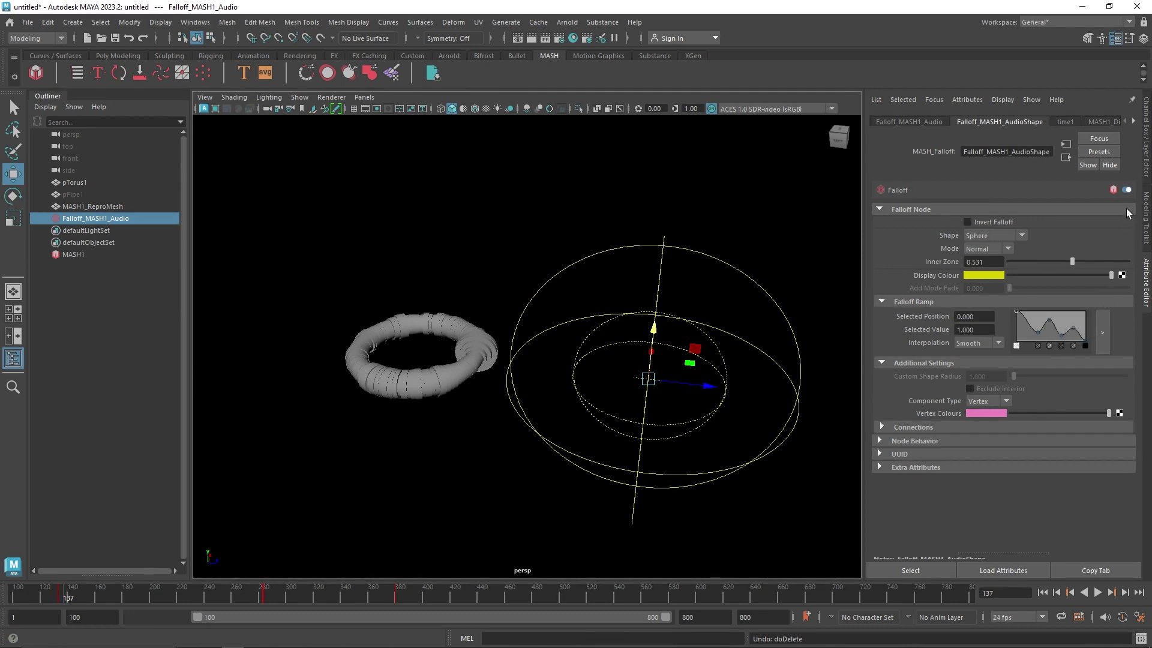
Play the animation on to frame 175 and disable the falloff node.
left_click(1098, 592)
left_click(1098, 592)
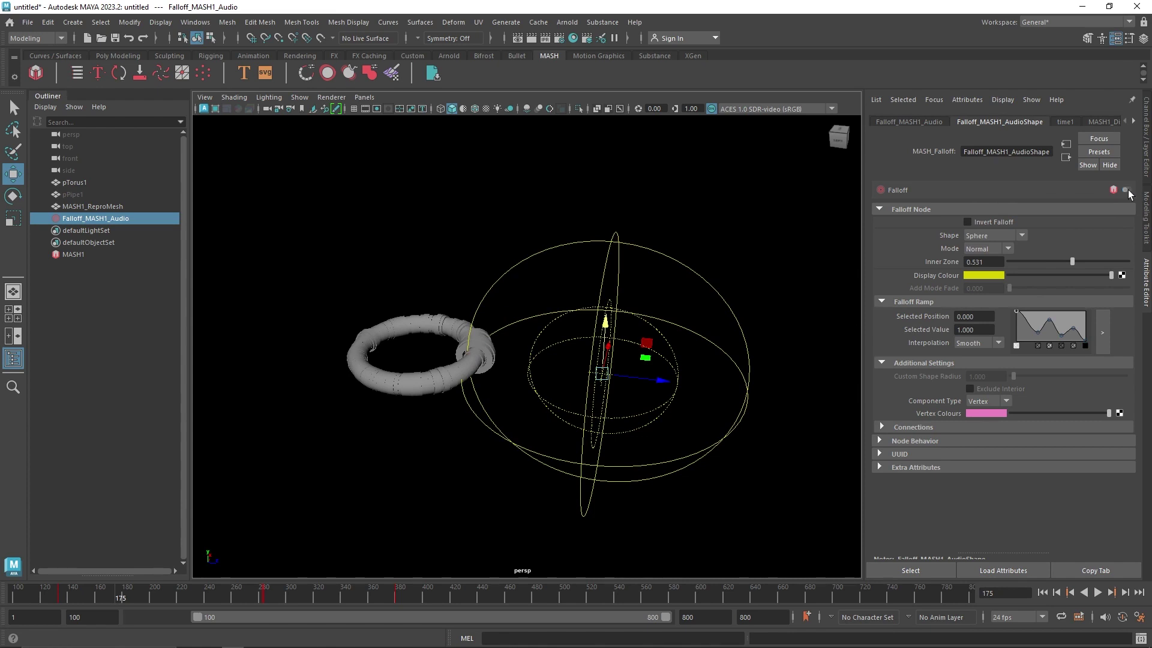
Connect Falloff_MASH1_Audio to the MASH1_Audio node's falloff objects list, with the falloff enabled and inverted.
left_click(935, 123)
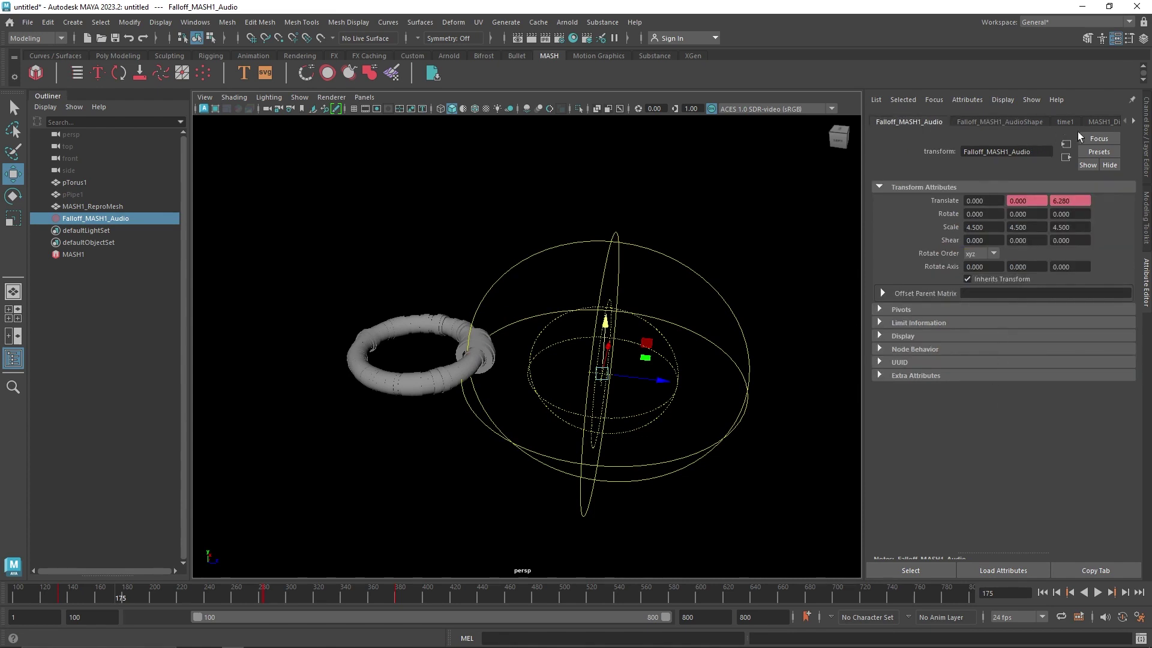
left_click(1097, 122)
left_click(1015, 123)
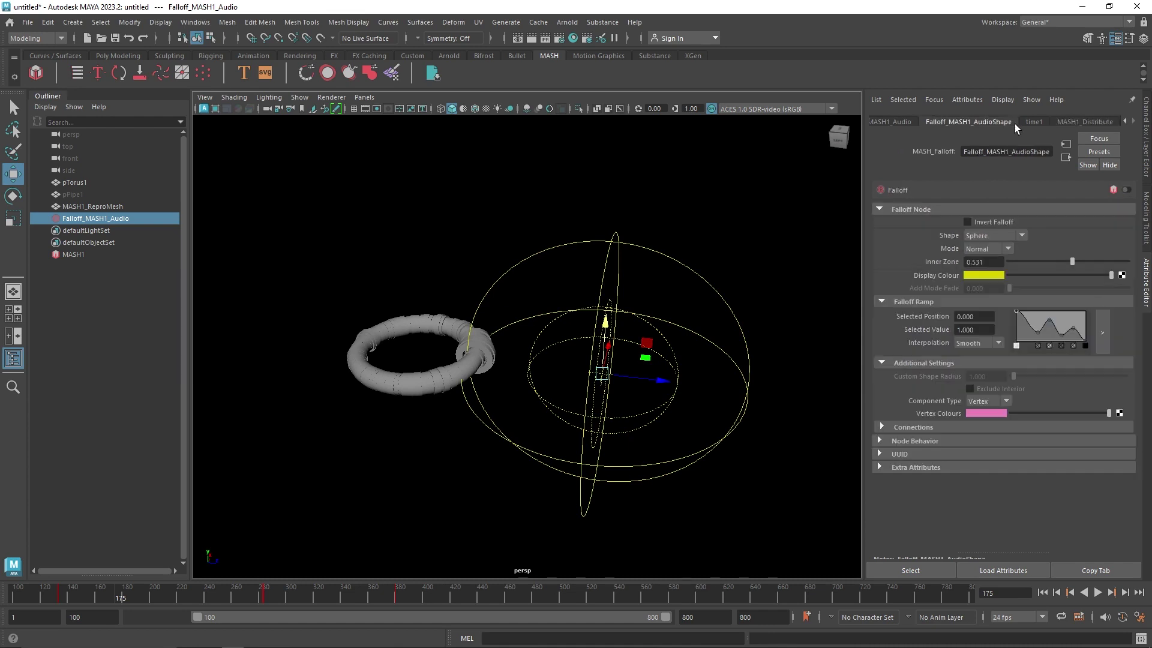
left_click(85, 242)
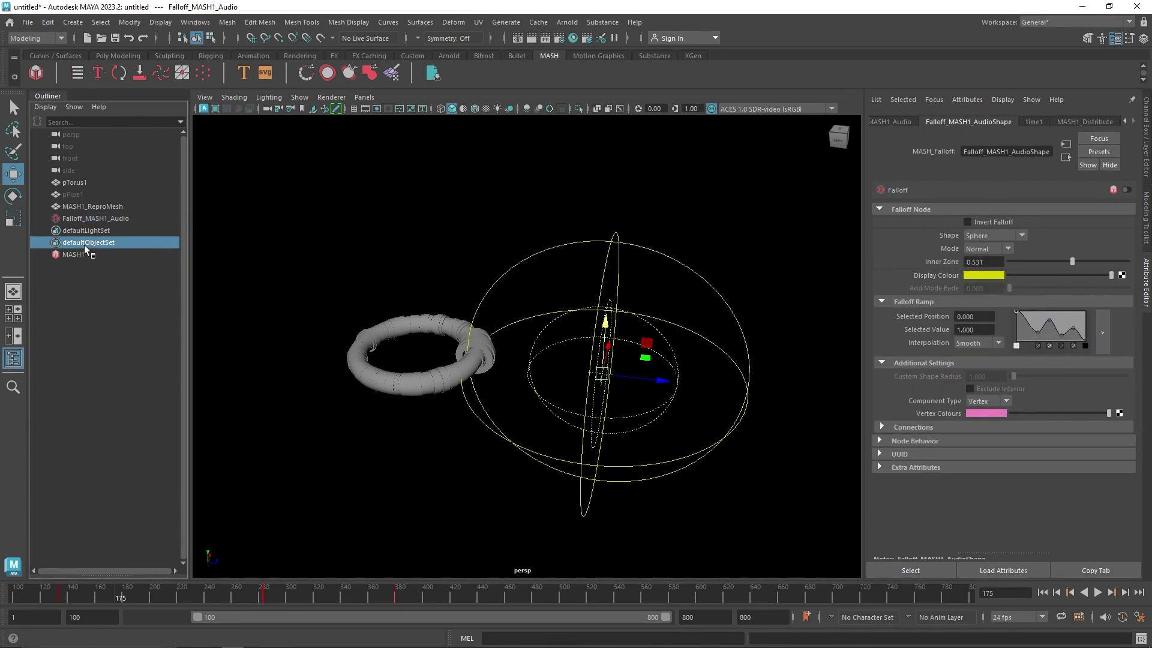
left_click(78, 255)
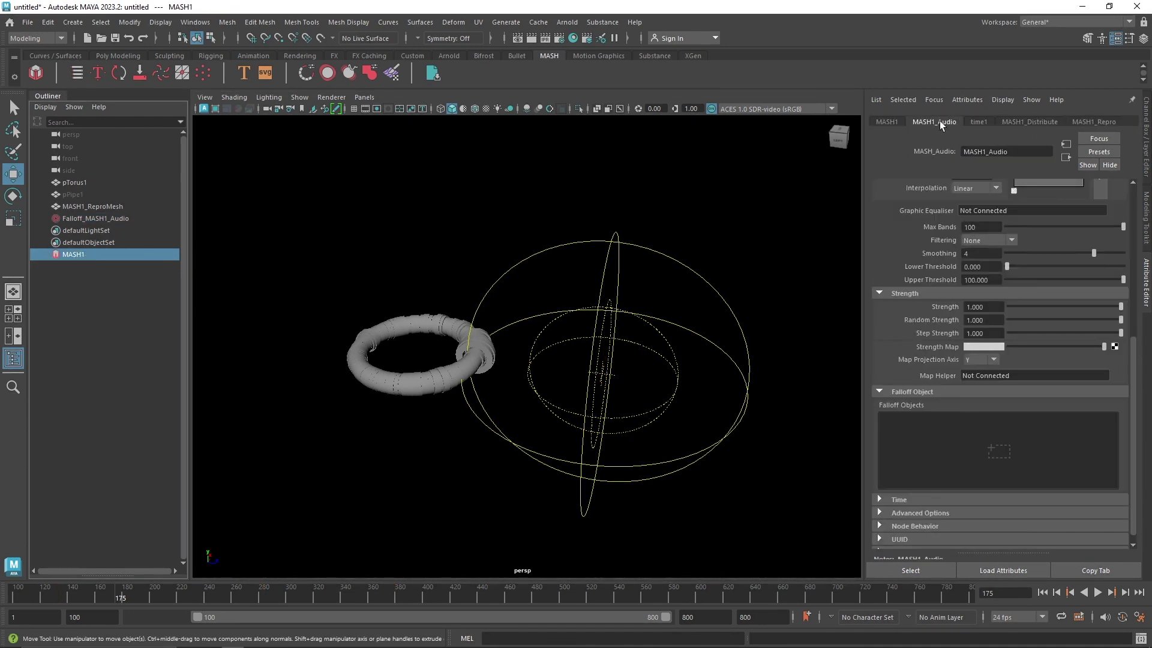
right_click(909, 425)
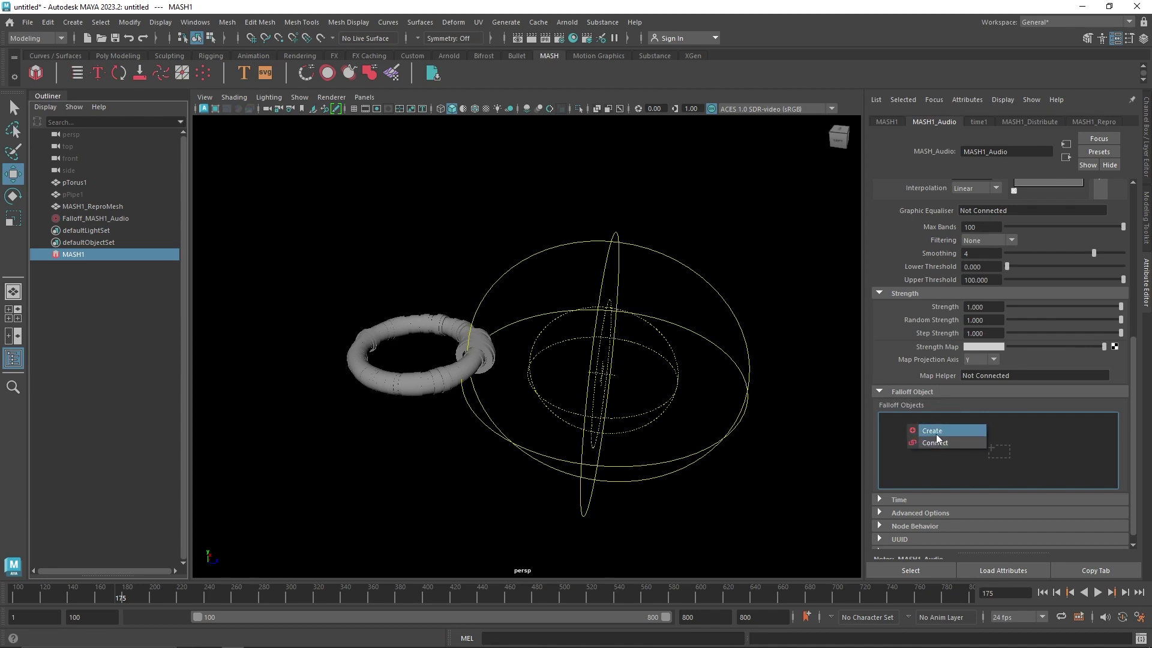
middle_click_drag(111, 220, 976, 433)
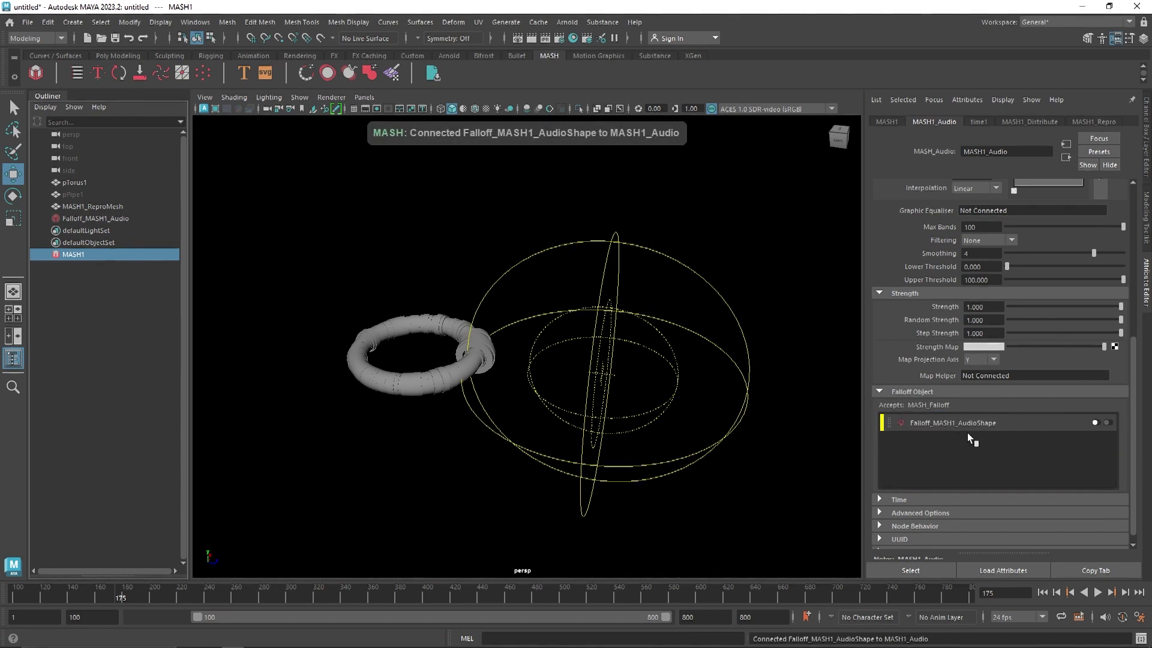
left_click(1105, 423)
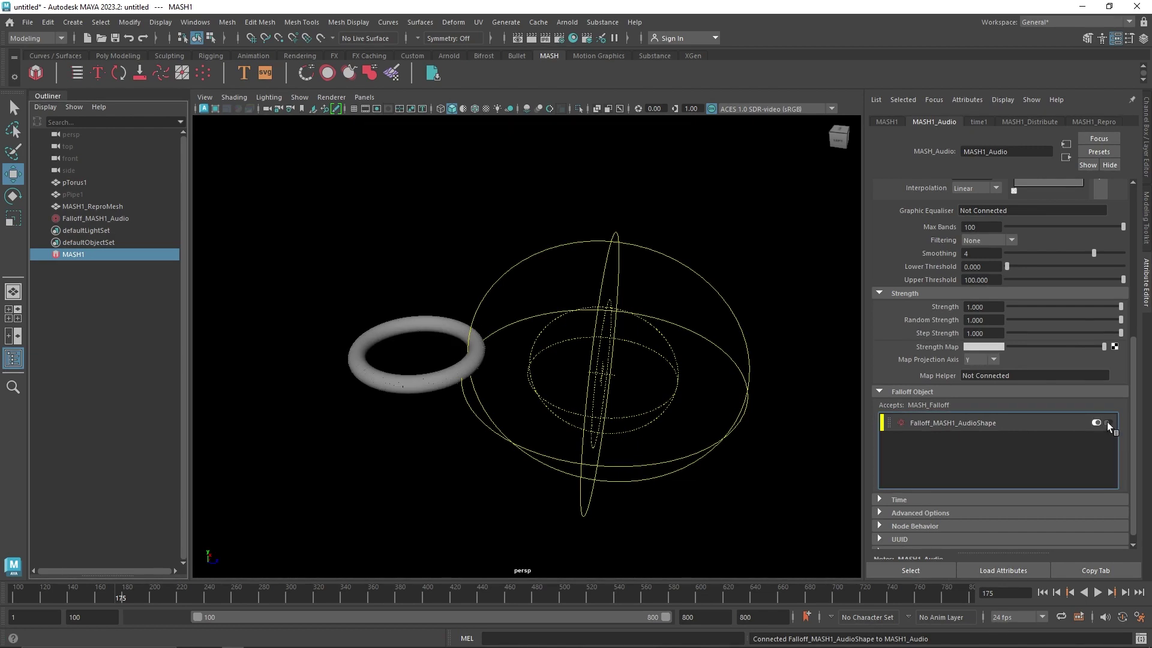
double_click(1086, 423)
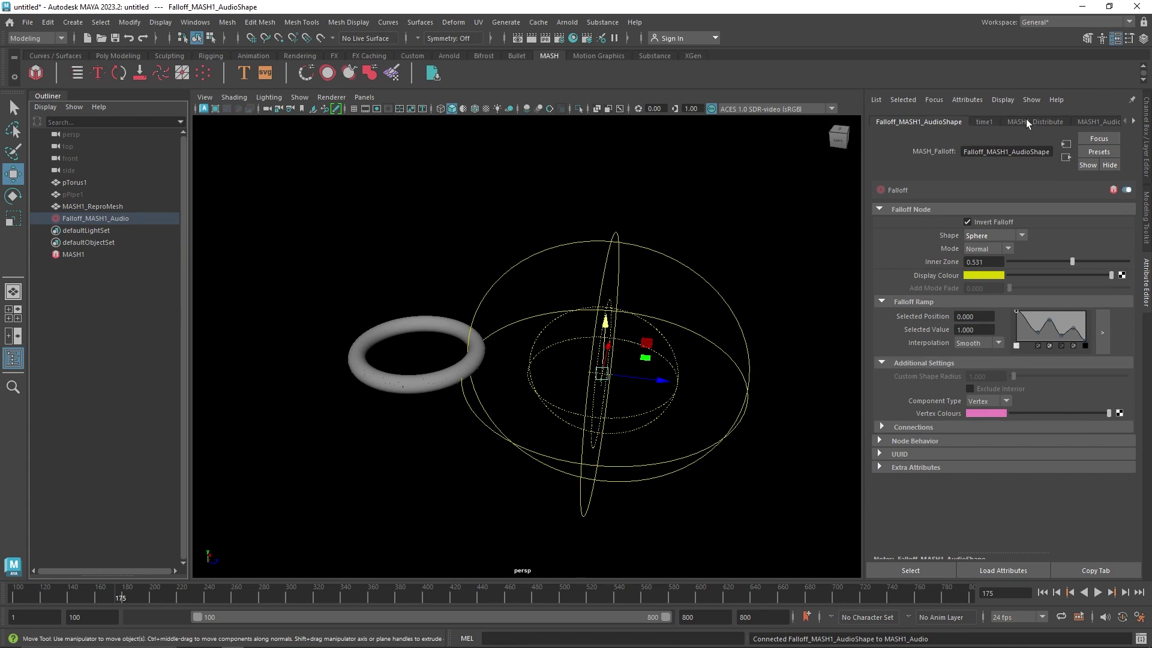
Delete the MASH1_Audio node from the network and select the MASH1 network to show its available nodes.
left_click(1078, 121)
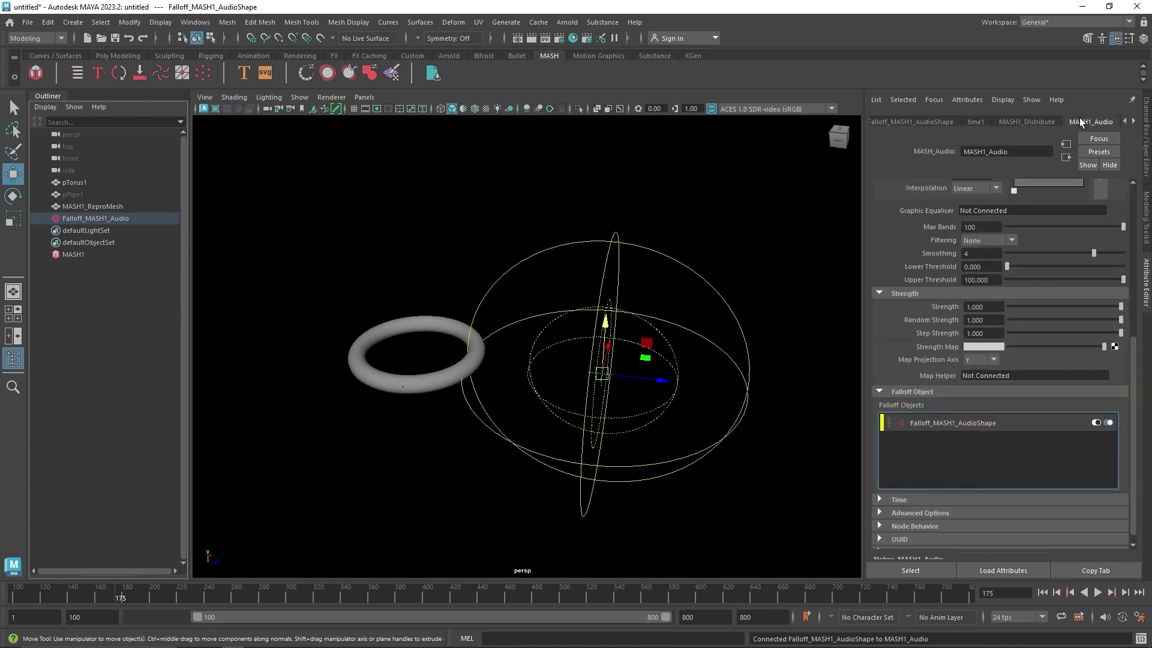
scroll(972, 341, "up", 5)
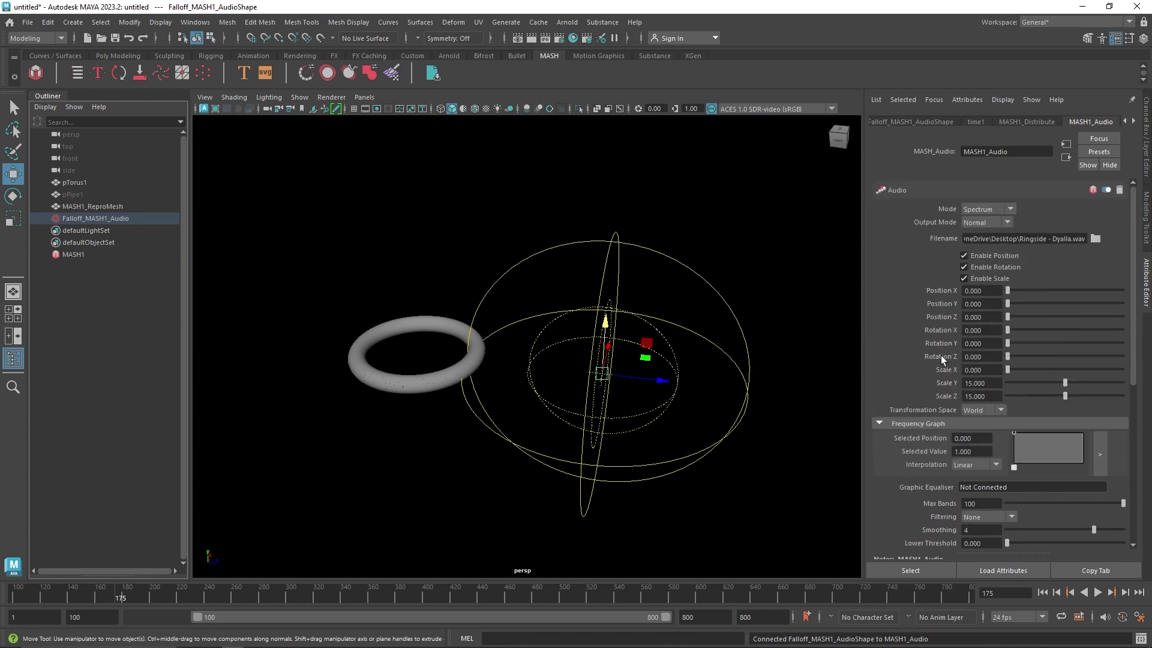
left_click(1118, 190)
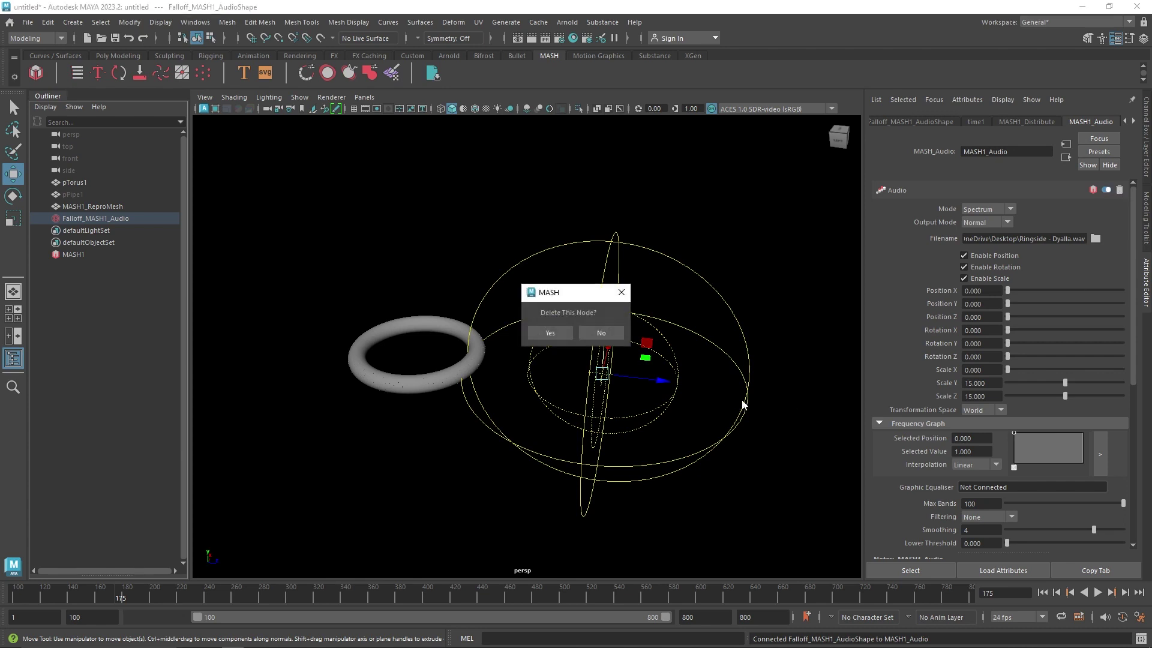
left_click(550, 332)
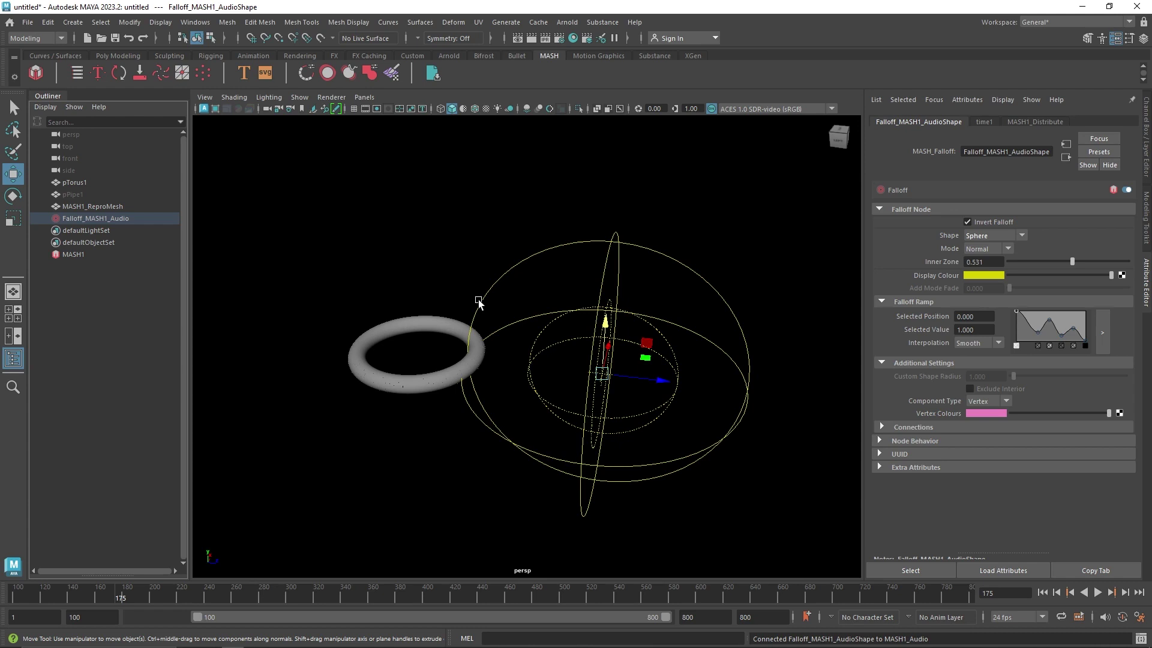
left_click(105, 252)
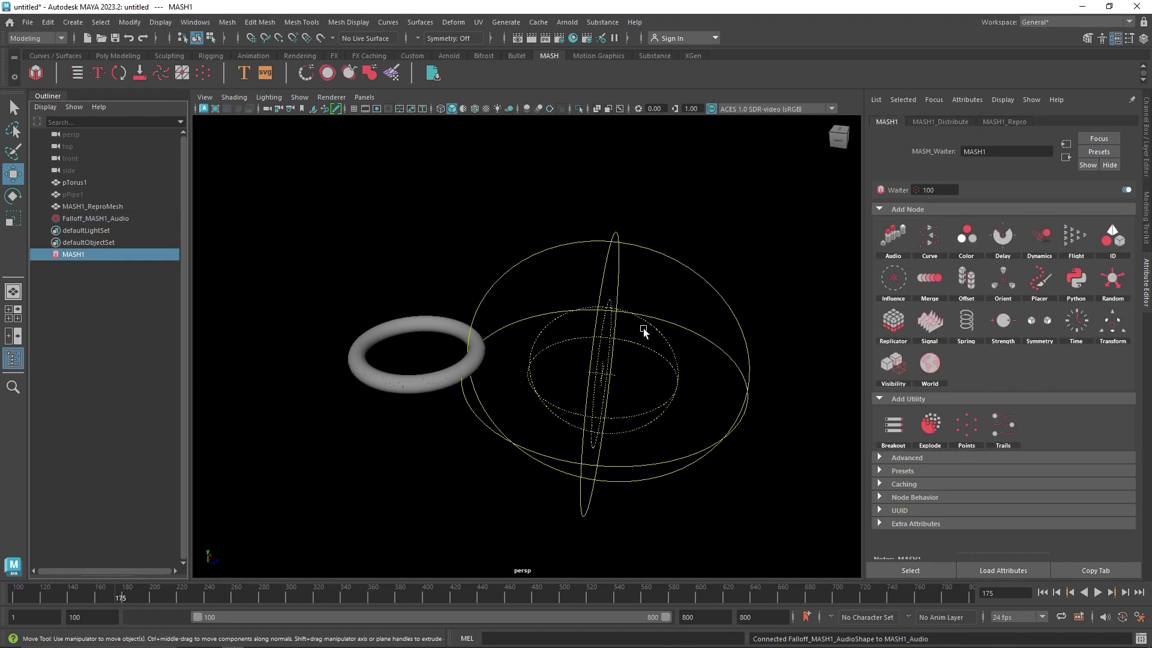